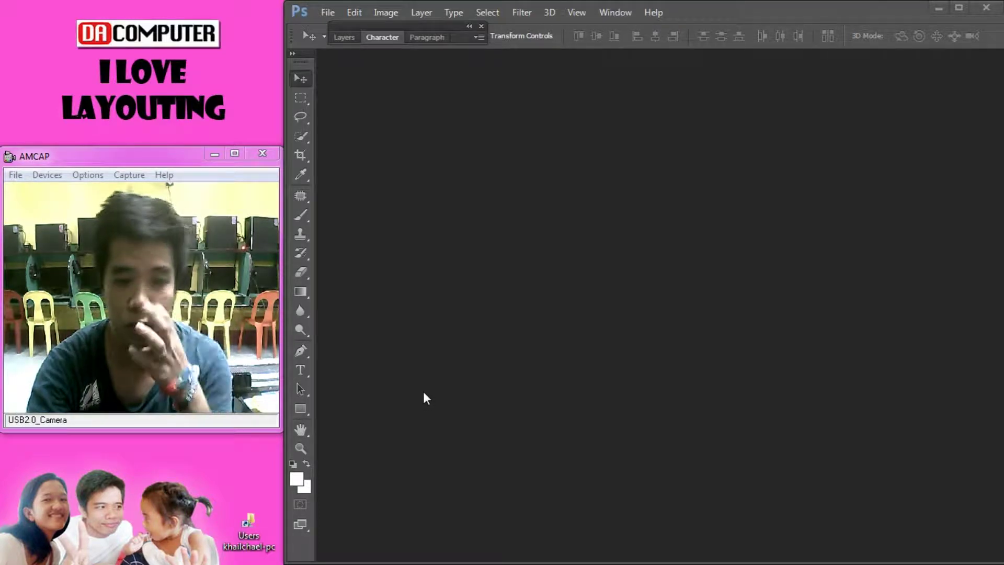
Step: Refresh the desktop from its right-click menu
{"action": "right_click", "coordinate": [233, 475]}
{"action": "left_click", "coordinate": [282, 290]}
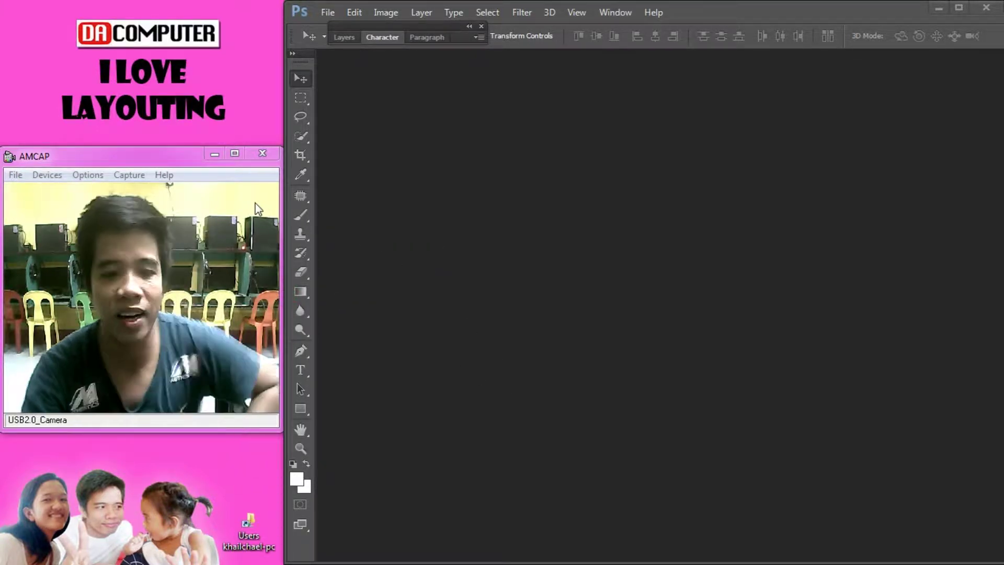
{"action": "left_click", "coordinate": [454, 264]}
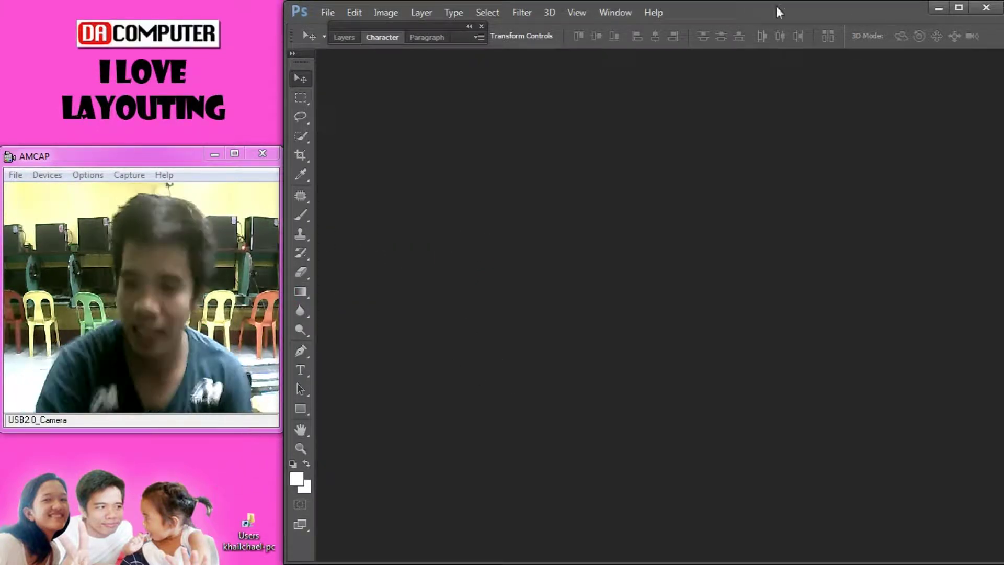
Step: Create a new 36 × 24 inch document at 72 pixels per inch in RGB
{"action": "left_click", "coordinate": [328, 12]}
{"action": "left_click", "coordinate": [337, 27]}
{"action": "left_click", "coordinate": [549, 192]}
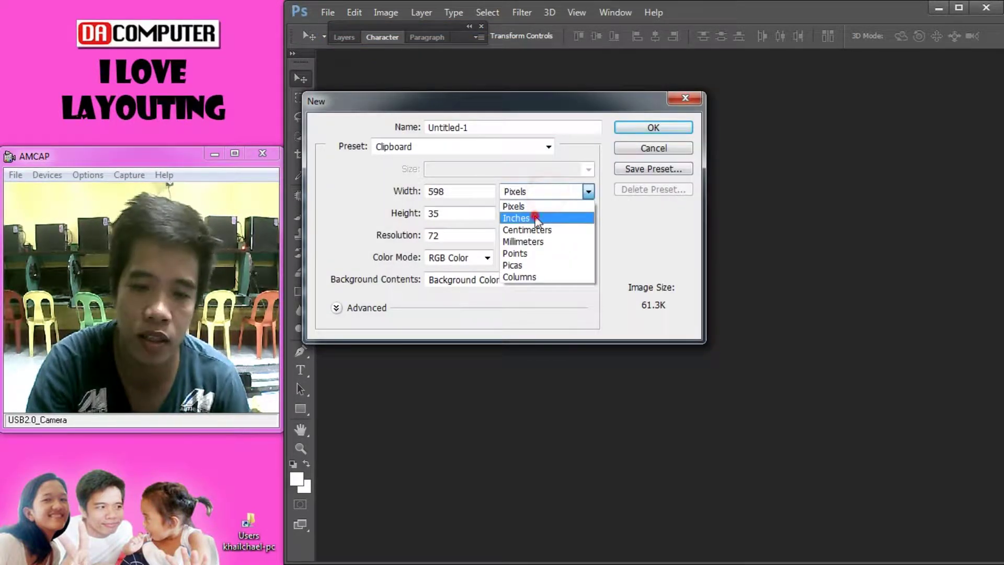
{"action": "left_click", "coordinate": [523, 217]}
{"action": "double_click", "coordinate": [471, 193]}
{"action": "type", "text": "36"}
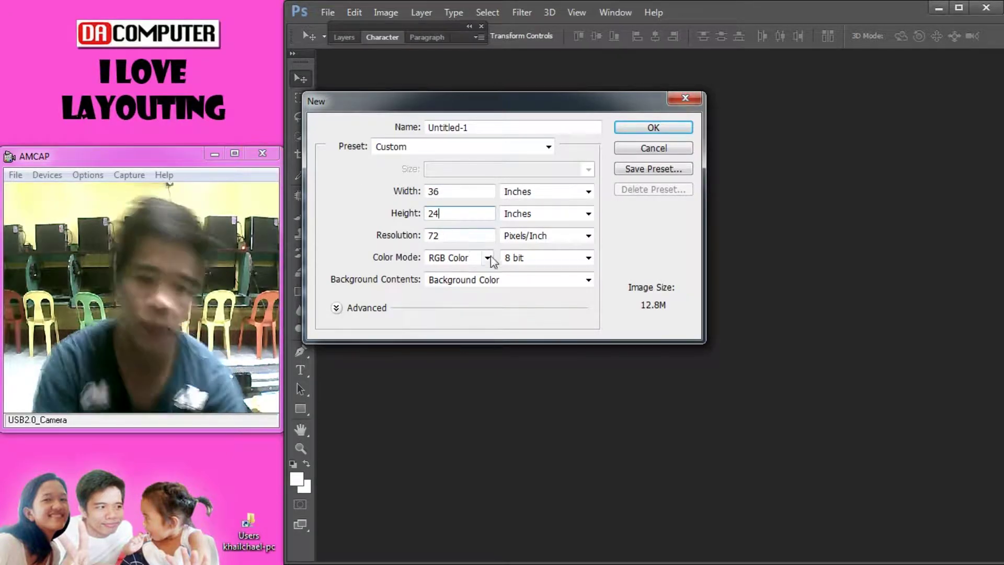
{"action": "left_click", "coordinate": [652, 128]}
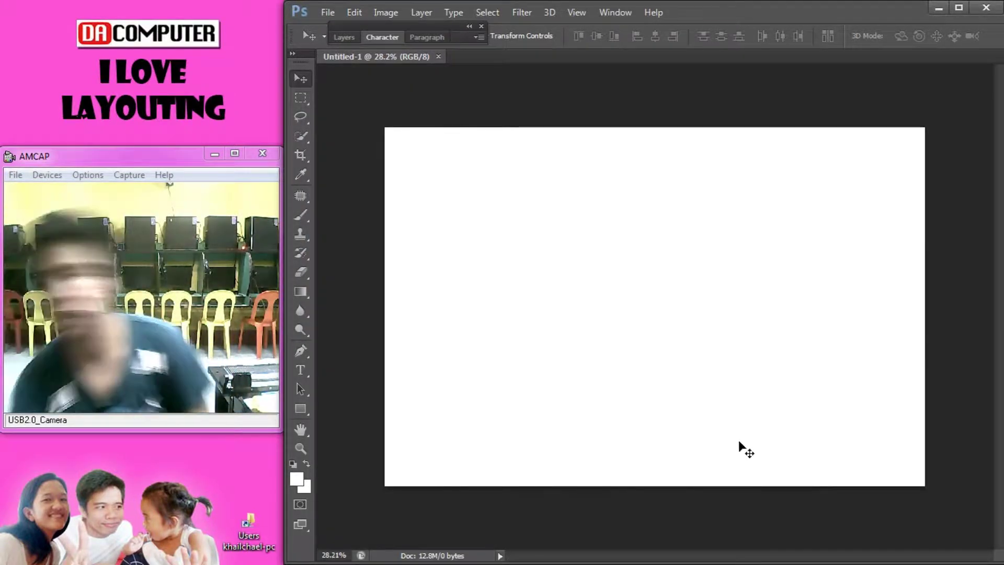
Step: Dismiss the stray desktop menu and bring up the Chrome browser window
{"action": "right_click", "coordinate": [282, 80]}
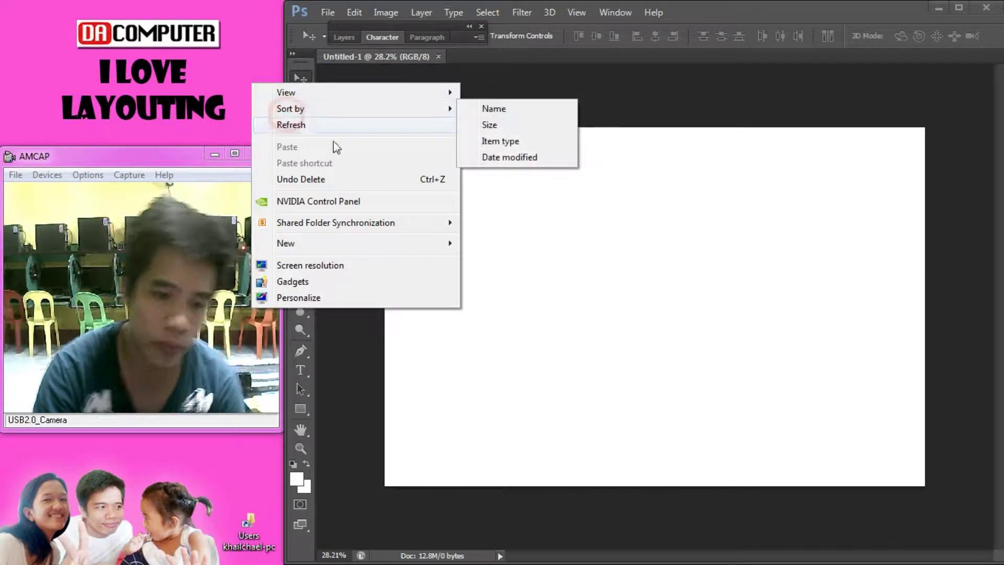
{"action": "left_click", "coordinate": [731, 289]}
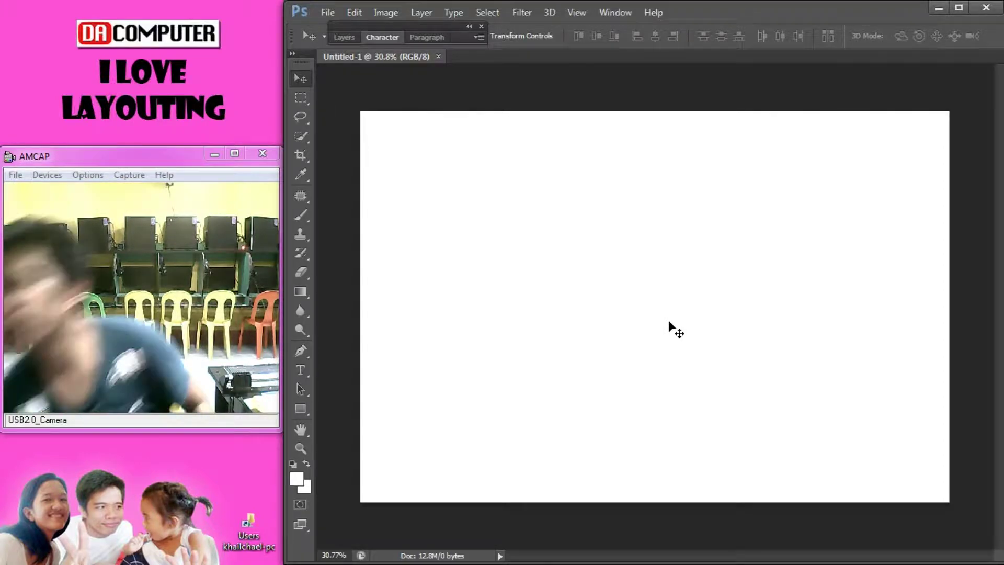
{"action": "scroll", "coordinate": [437, 230], "scroll_direction": "up", "scroll_amount": 3}
{"action": "scroll", "coordinate": [470, 211], "scroll_direction": "down", "scroll_amount": 1}
{"action": "scroll", "coordinate": [477, 265], "scroll_direction": "down", "scroll_amount": 2}
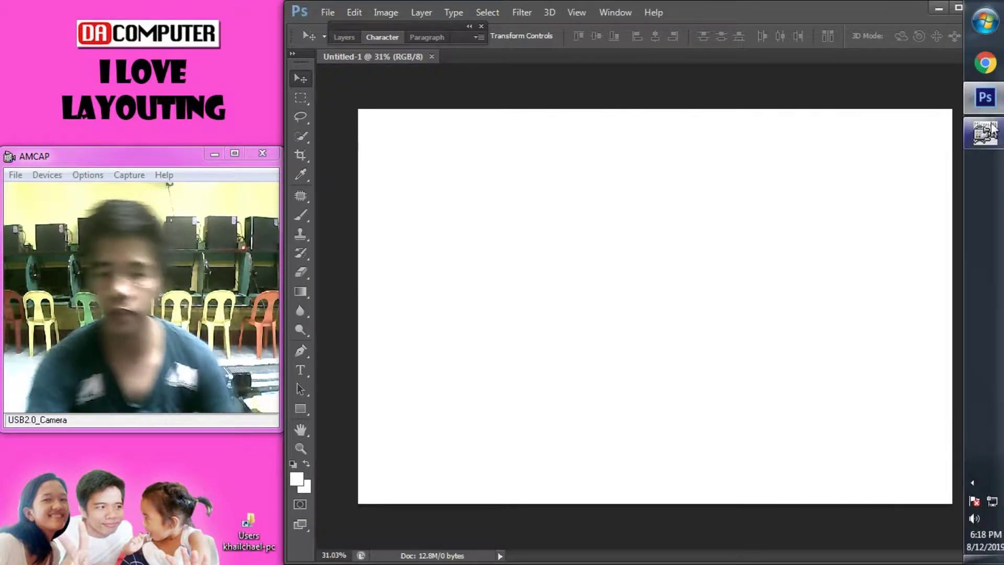
{"action": "left_click", "coordinate": [992, 63]}
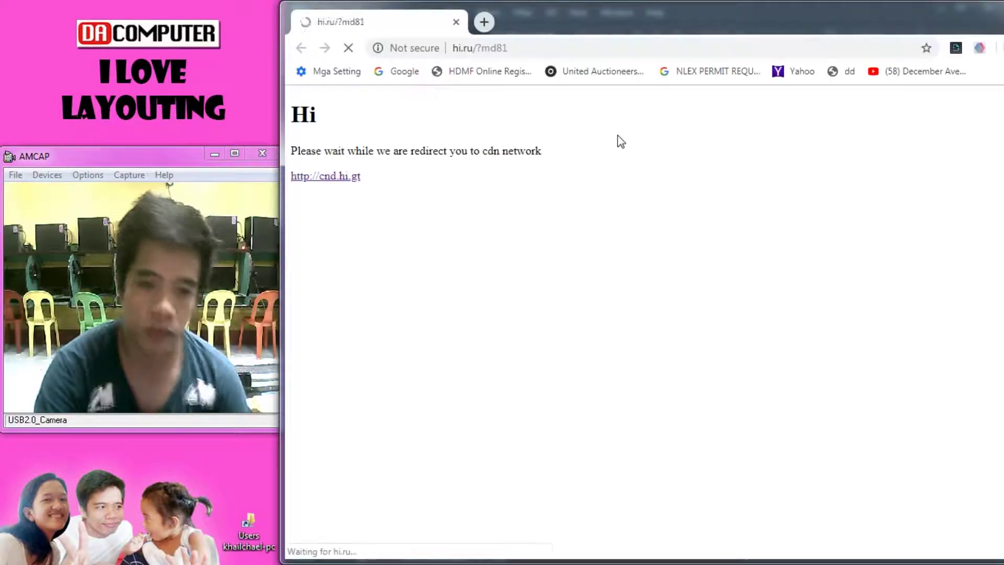
Step: Go to the Google home page from the address bar
{"action": "left_click", "coordinate": [513, 41]}
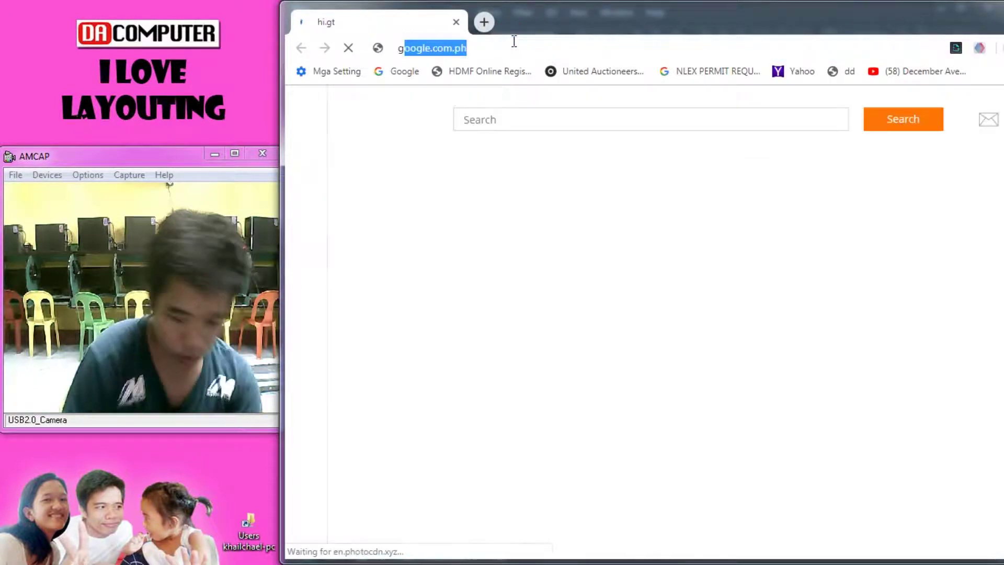
{"action": "type", "text": "google.com.ph"}
{"action": "key", "text": "Return"}
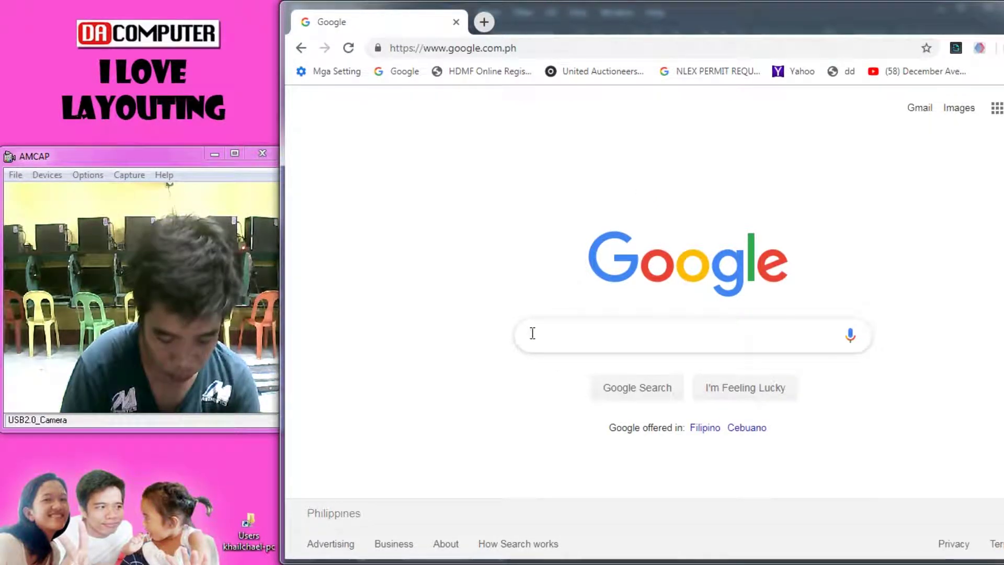
Step: Search Google for 'background car 2' using the suggestion list
{"action": "type", "text": "car "}
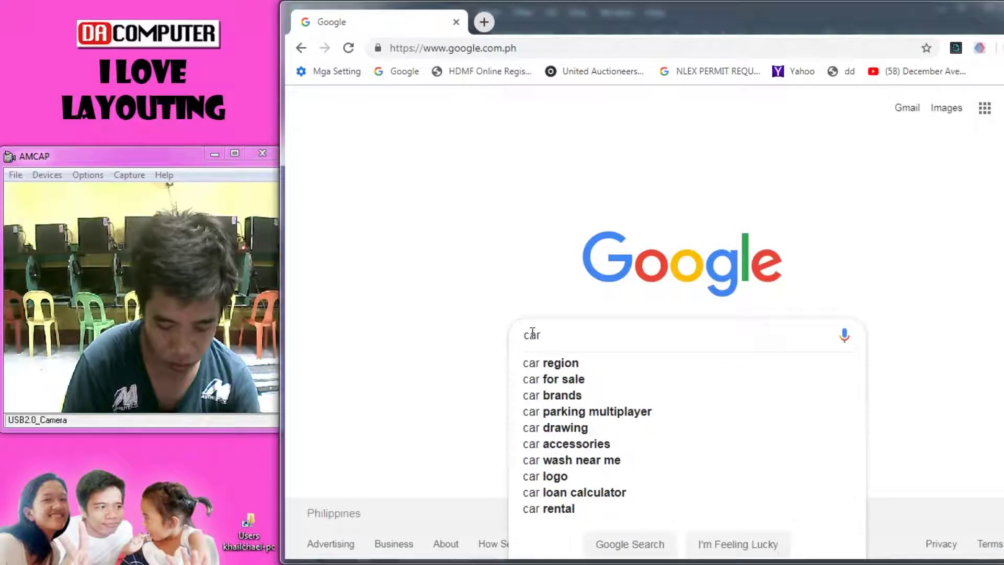
{"action": "type", "text": "ack"}
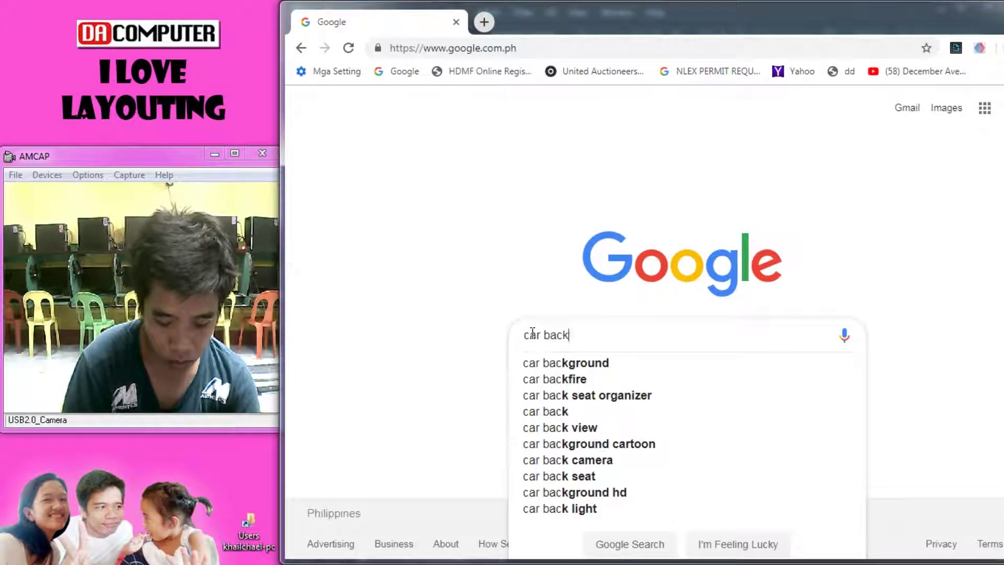
{"action": "key", "text": "BackSpace"}
{"action": "key", "text": "BackSpace"}
{"action": "key", "text": "BackSpace"}
{"action": "key", "text": "BackSpace"}
{"action": "type", "text": "3"}
{"action": "key", "text": "BackSpace"}
{"action": "type", "text": "bac"}
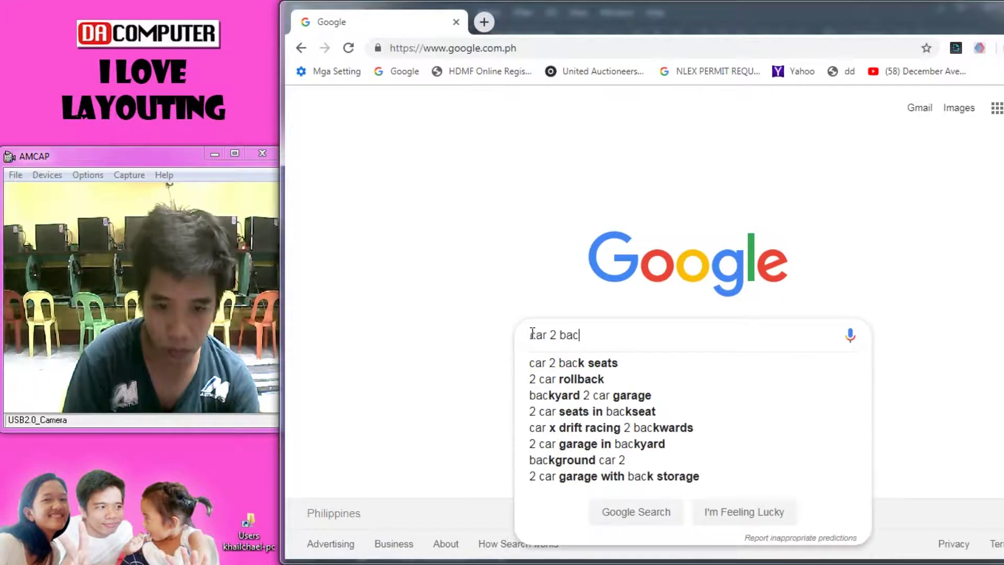
{"action": "key", "text": "Down"}
{"action": "key", "text": "Up"}
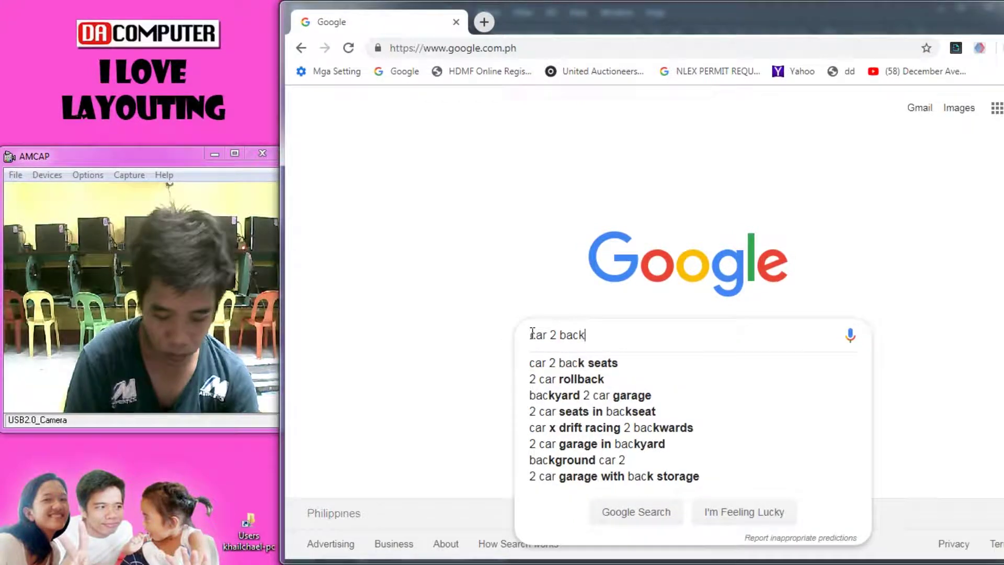
{"action": "type", "text": "g"}
{"action": "key", "text": "Down"}
{"action": "key", "text": "Return"}
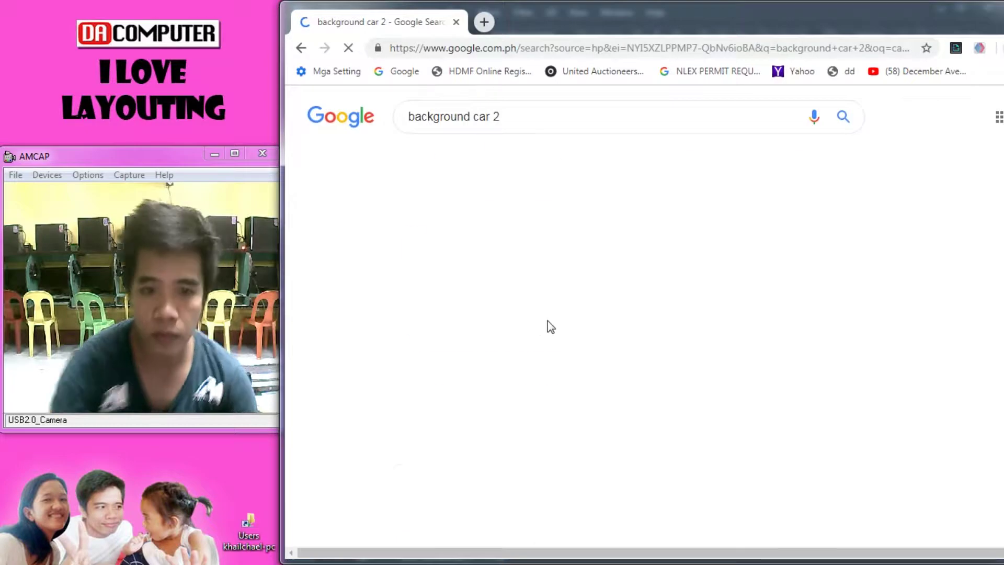
Step: In Images results, preview the Lightning McQueen and Mater explosion picture and copy it
{"action": "left_click", "coordinate": [486, 161]}
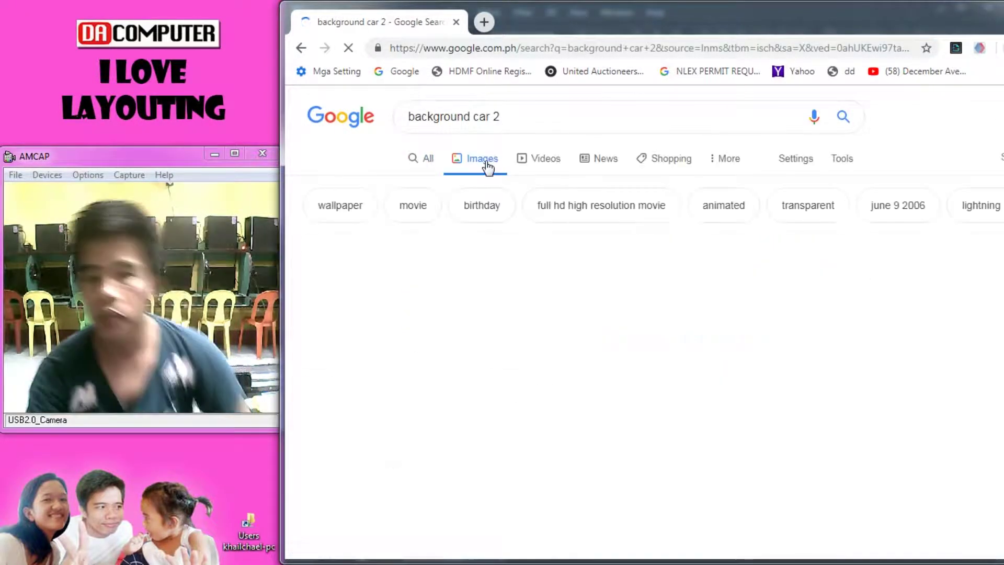
{"action": "scroll", "coordinate": [582, 369], "scroll_direction": "down", "scroll_amount": 5}
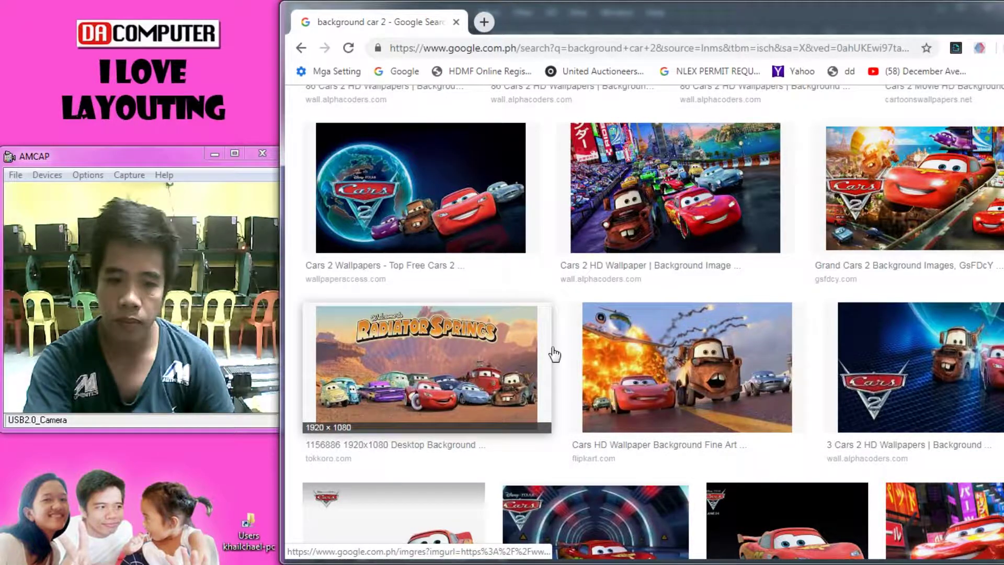
{"action": "scroll", "coordinate": [793, 396], "scroll_direction": "down", "scroll_amount": 5}
{"action": "scroll", "coordinate": [792, 394], "scroll_direction": "up", "scroll_amount": 4}
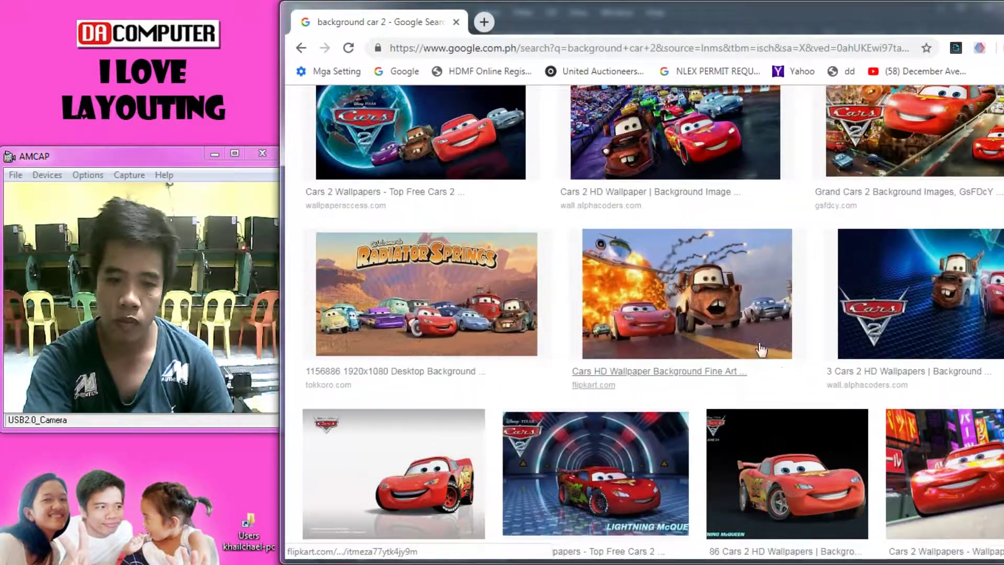
{"action": "left_click", "coordinate": [720, 269]}
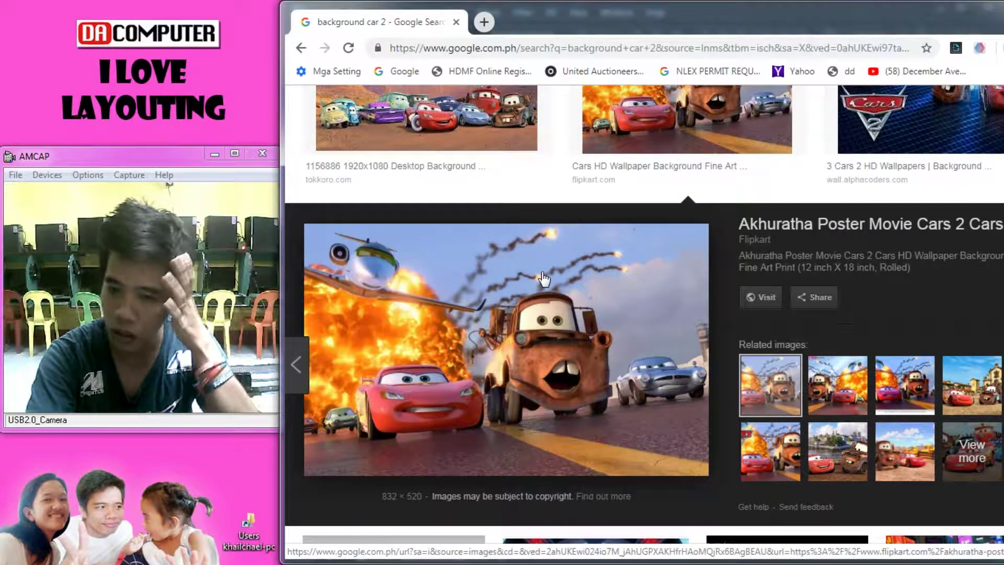
{"action": "right_click", "coordinate": [428, 282]}
{"action": "left_click", "coordinate": [505, 430]}
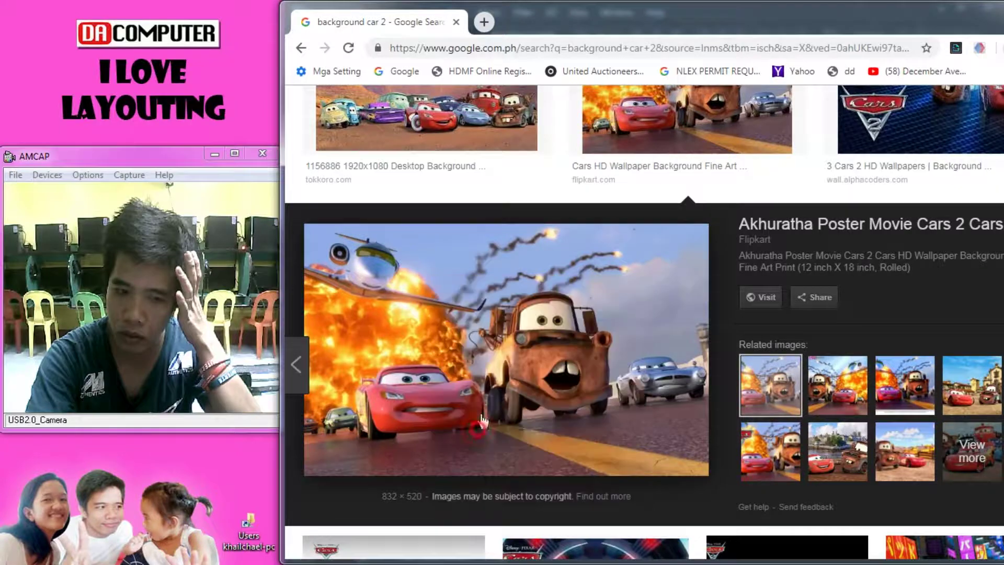
Step: Paste the explosion picture into Photoshop and stretch it over the entire canvas
{"action": "left_click", "coordinate": [983, 84]}
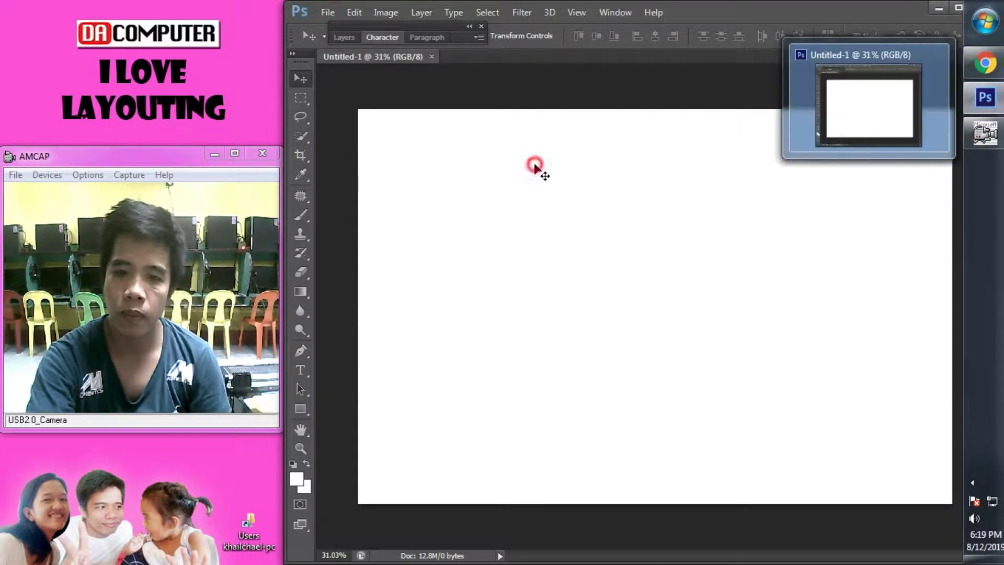
{"action": "key", "text": "ctrl+v"}
{"action": "left_click_drag", "start_coordinate": [561, 218], "coordinate": [447, 223]}
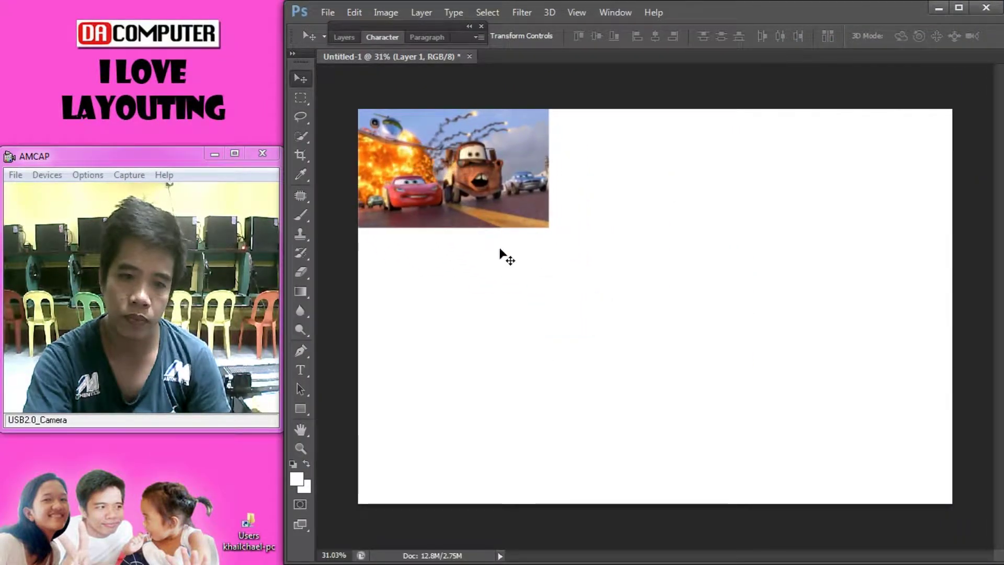
{"action": "key", "text": "ctrl+t"}
{"action": "mouse_move", "coordinate": [564, 237]}
{"action": "left_mouse_down"}
{"action": "mouse_move", "coordinate": [766, 404]}
{"action": "mouse_move", "coordinate": [990, 502]}
{"action": "left_mouse_up"}
{"action": "double_click", "coordinate": [831, 446]}
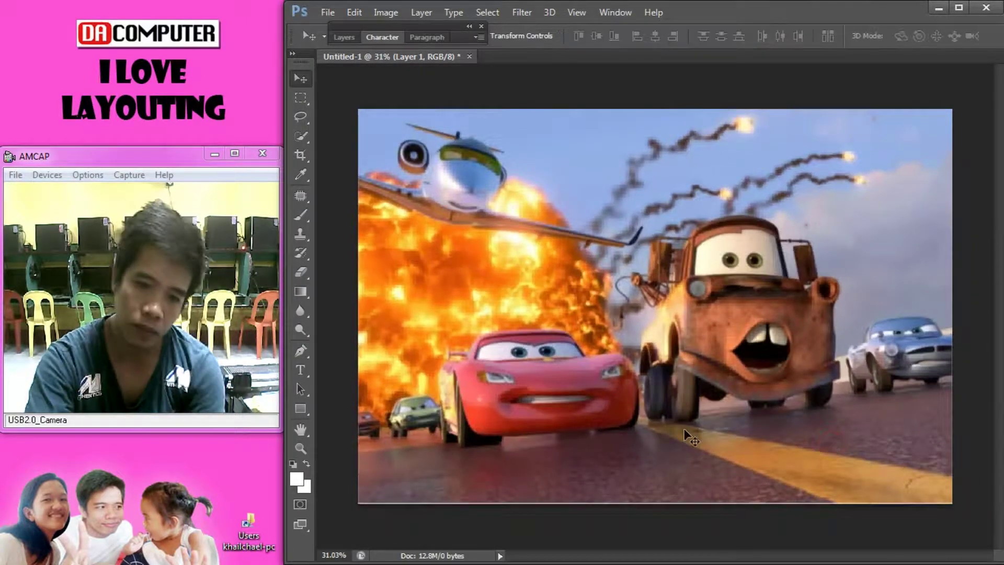
Step: Scroll around the canvas and return to the Google Images results
{"action": "scroll", "coordinate": [692, 353], "scroll_direction": "down", "scroll_amount": 3}
{"action": "scroll", "coordinate": [706, 359], "scroll_direction": "up", "scroll_amount": 2}
{"action": "scroll", "coordinate": [718, 363], "scroll_direction": "down", "scroll_amount": 1}
{"action": "scroll", "coordinate": [732, 369], "scroll_direction": "up", "scroll_amount": 1}
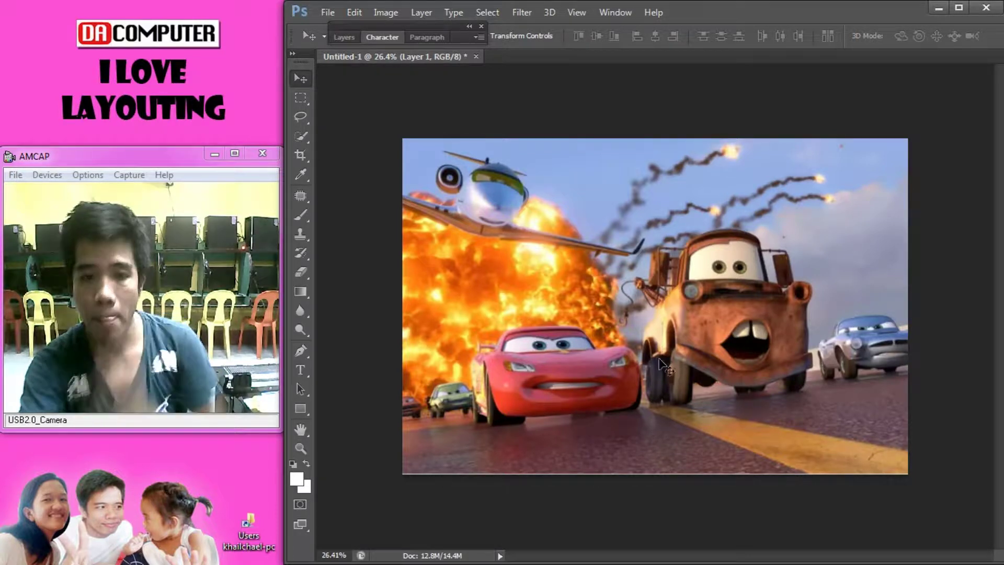
{"action": "scroll", "coordinate": [654, 292], "scroll_direction": "down", "scroll_amount": 3}
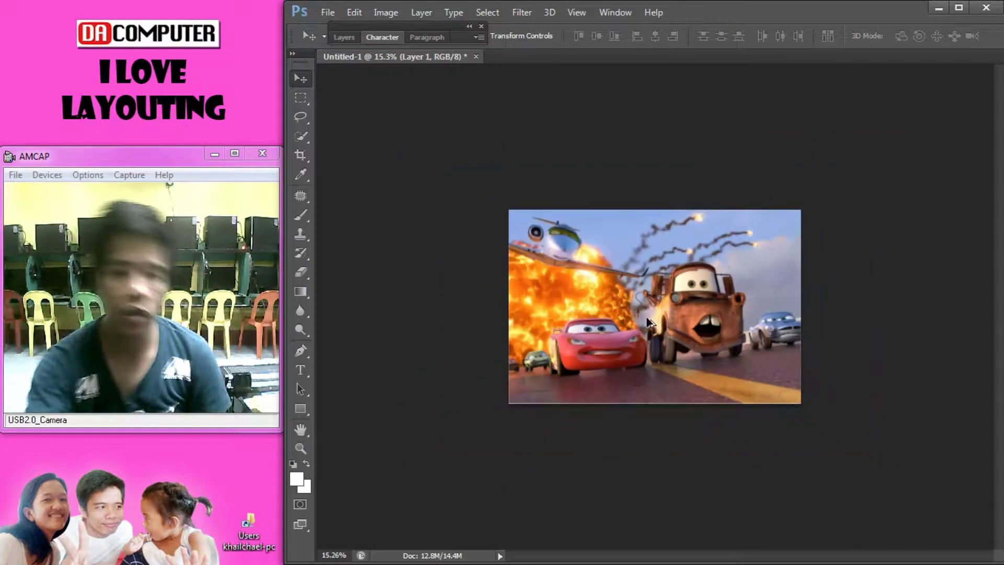
{"action": "scroll", "coordinate": [470, 173], "scroll_direction": "up", "scroll_amount": 2}
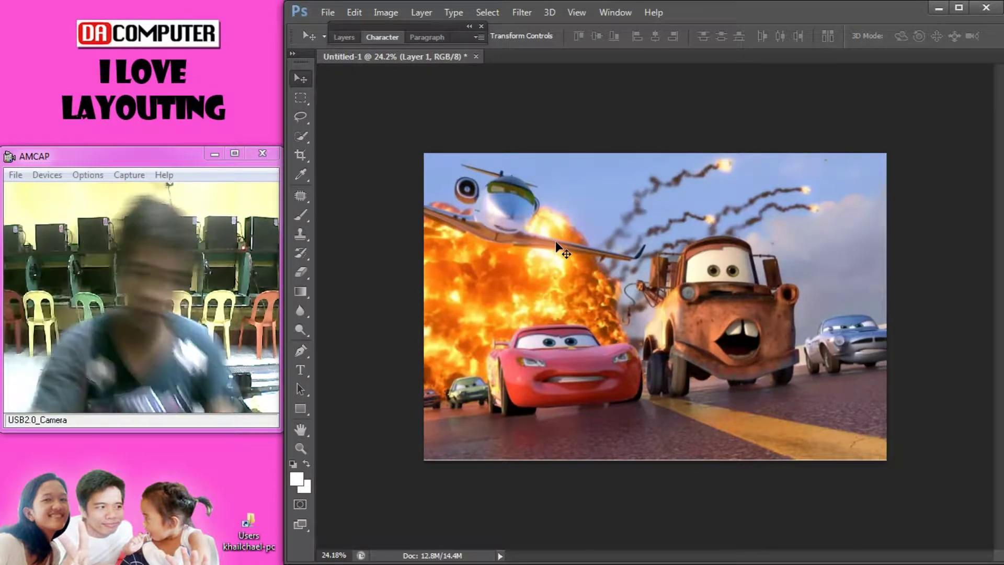
{"action": "scroll", "coordinate": [836, 58], "scroll_direction": "up", "scroll_amount": 2}
{"action": "scroll", "coordinate": [836, 57], "scroll_direction": "down", "scroll_amount": 1}
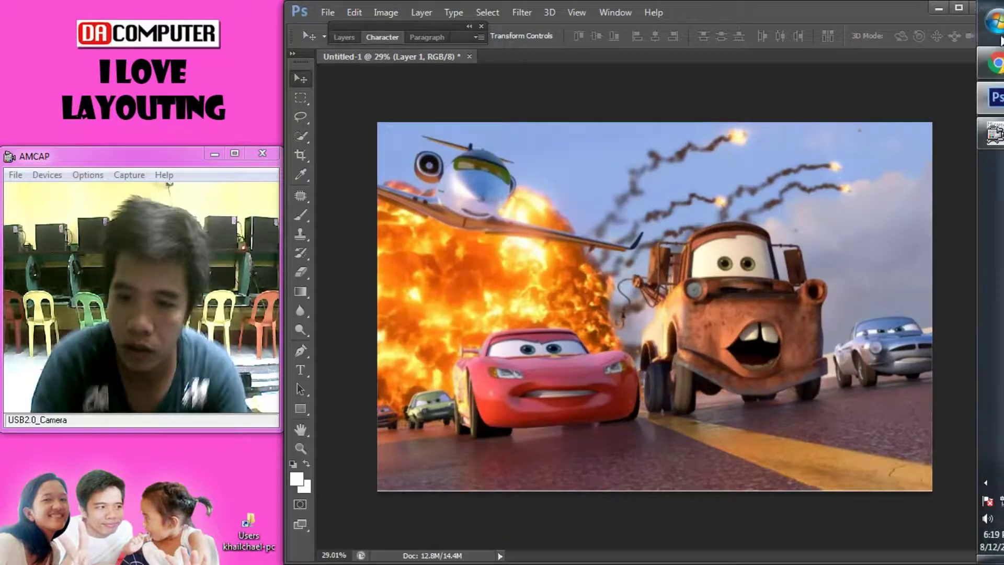
{"action": "left_click", "coordinate": [996, 62]}
{"action": "scroll", "coordinate": [732, 296], "scroll_direction": "down", "scroll_amount": 5}
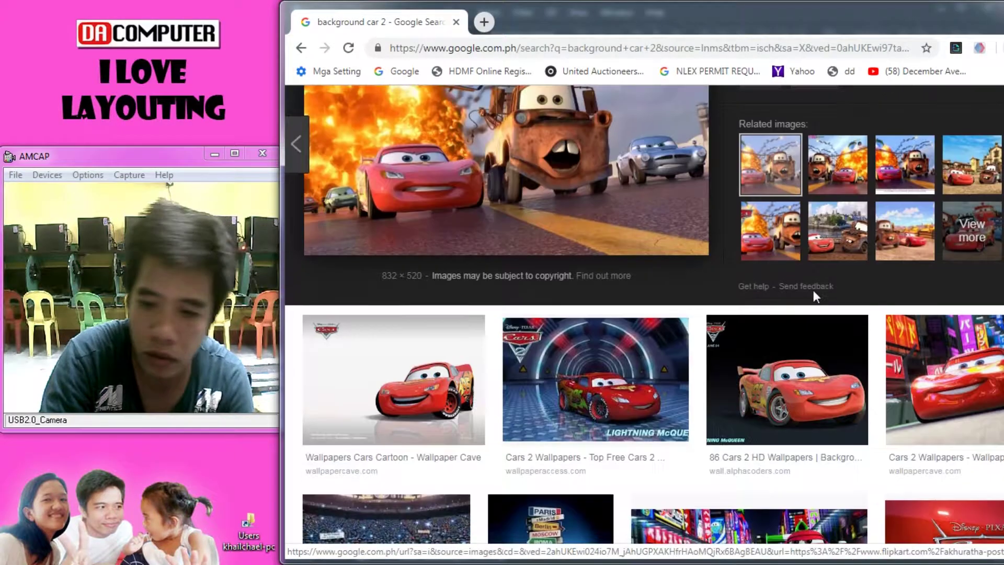
{"action": "left_click", "coordinate": [837, 230]}
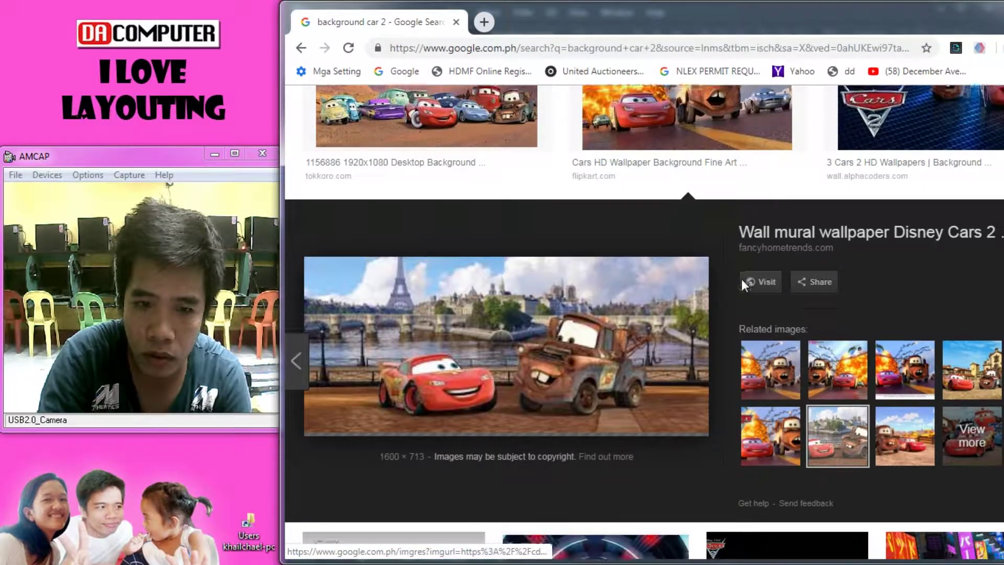
{"action": "right_click", "coordinate": [435, 293]}
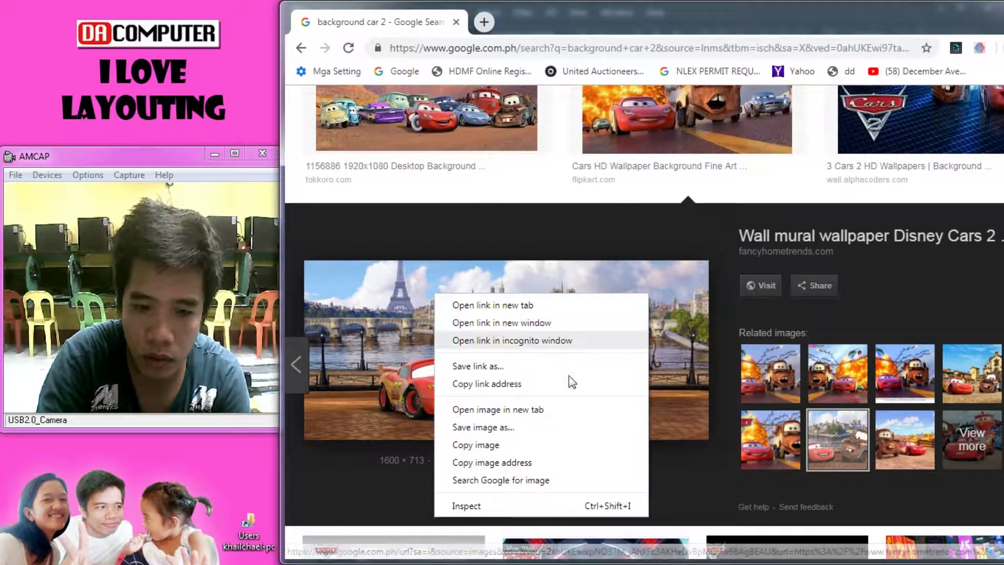
{"action": "left_click", "coordinate": [486, 446]}
{"action": "scroll", "coordinate": [889, 376], "scroll_direction": "down", "scroll_amount": 4}
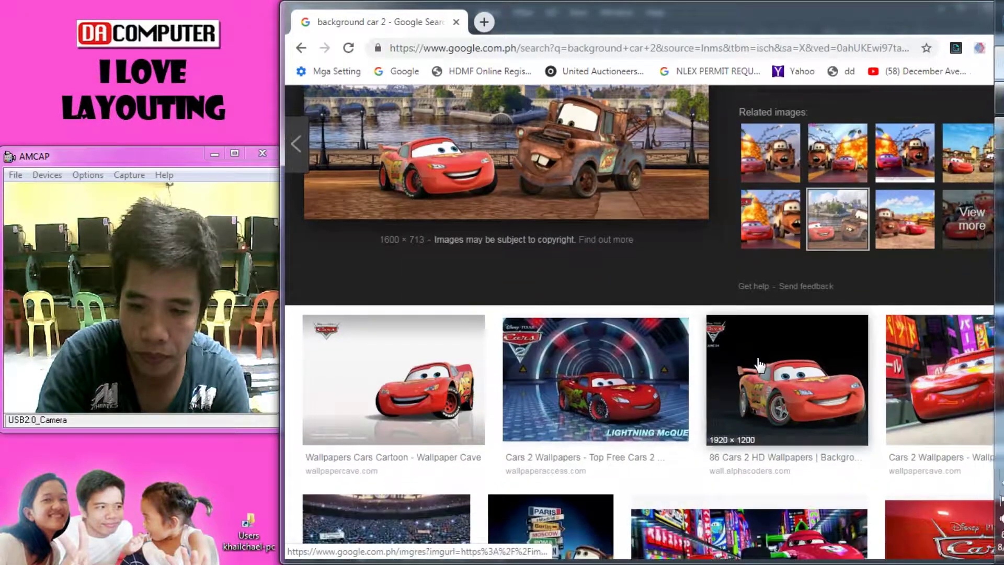
{"action": "scroll", "coordinate": [847, 379], "scroll_direction": "down", "scroll_amount": 4}
{"action": "scroll", "coordinate": [828, 383], "scroll_direction": "down", "scroll_amount": 5}
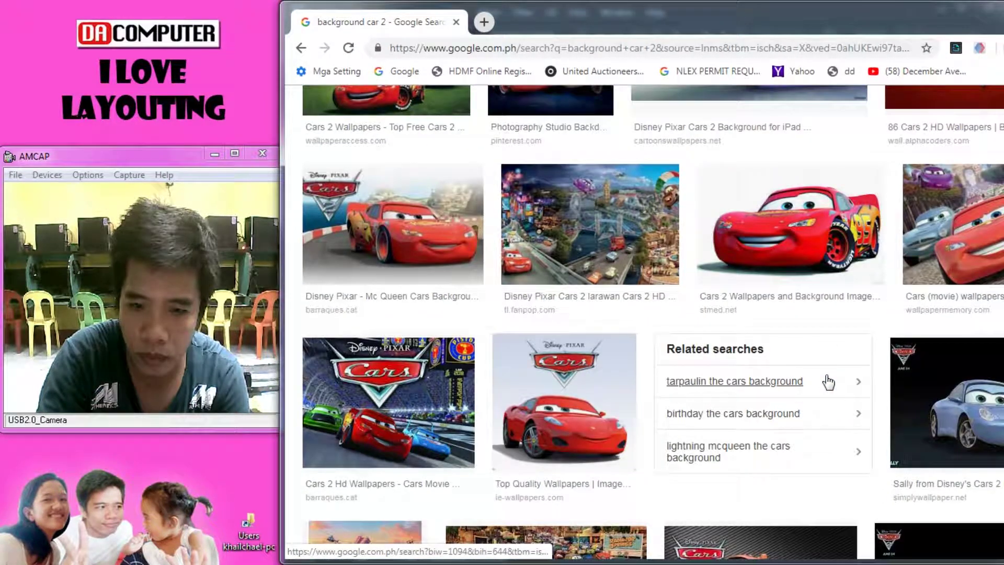
{"action": "scroll", "coordinate": [828, 383], "scroll_direction": "down", "scroll_amount": 5}
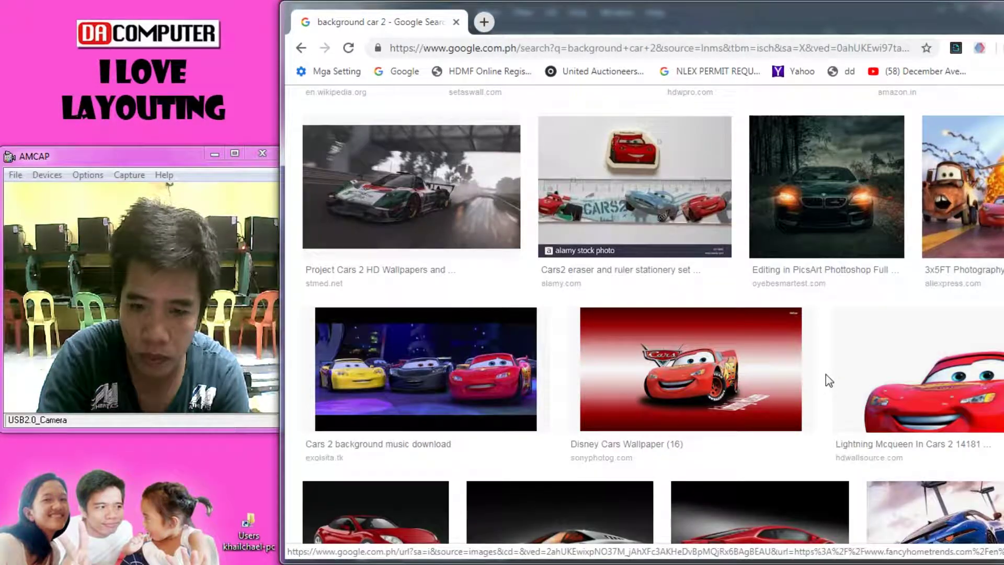
{"action": "scroll", "coordinate": [823, 368], "scroll_direction": "down", "scroll_amount": 5}
{"action": "scroll", "coordinate": [811, 358], "scroll_direction": "up", "scroll_amount": 5}
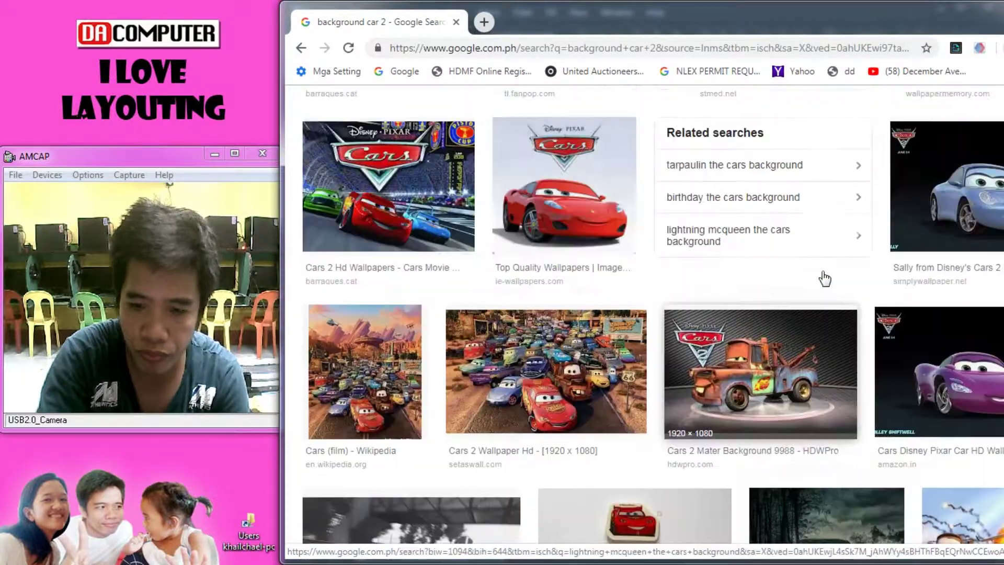
{"action": "scroll", "coordinate": [823, 278], "scroll_direction": "up", "scroll_amount": 3}
{"action": "scroll", "coordinate": [823, 277], "scroll_direction": "up", "scroll_amount": 1}
{"action": "scroll", "coordinate": [439, 126], "scroll_direction": "up", "scroll_amount": 10}
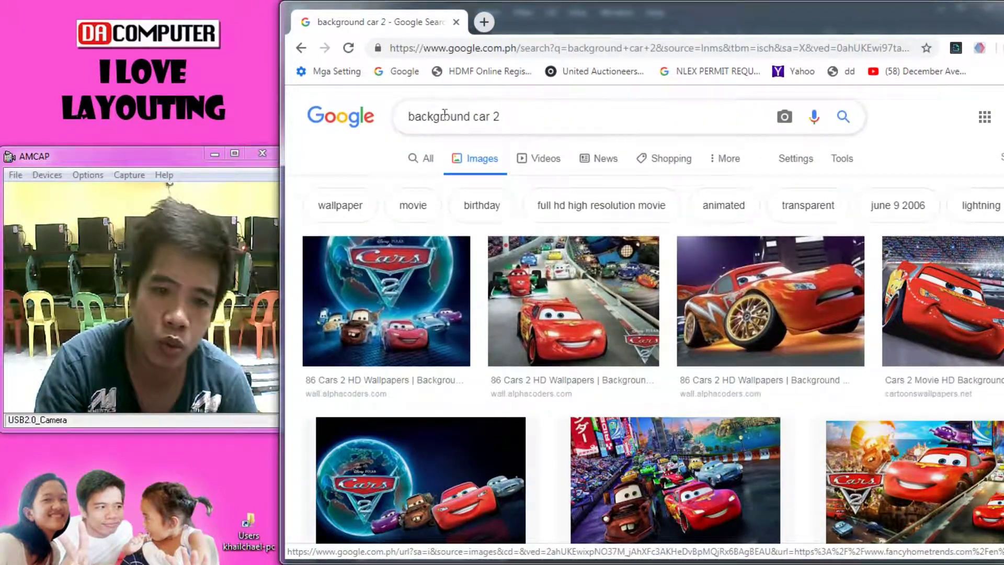
Step: Refine the search to 'background cars 2' and scroll through the results
{"action": "left_click", "coordinate": [494, 117]}
{"action": "type", "text": "s"}
{"action": "key", "text": "Return"}
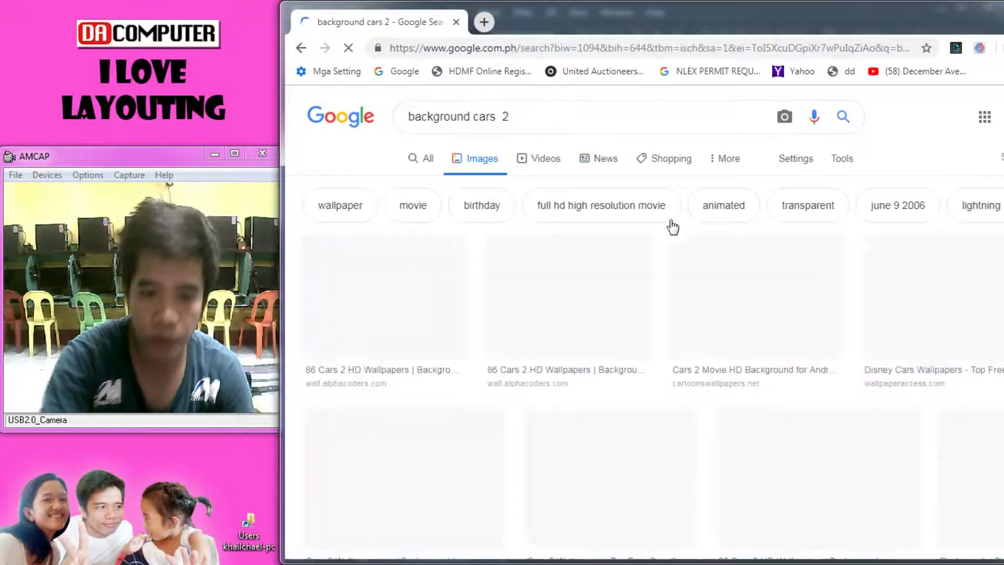
{"action": "scroll", "coordinate": [724, 253], "scroll_direction": "down", "scroll_amount": 3}
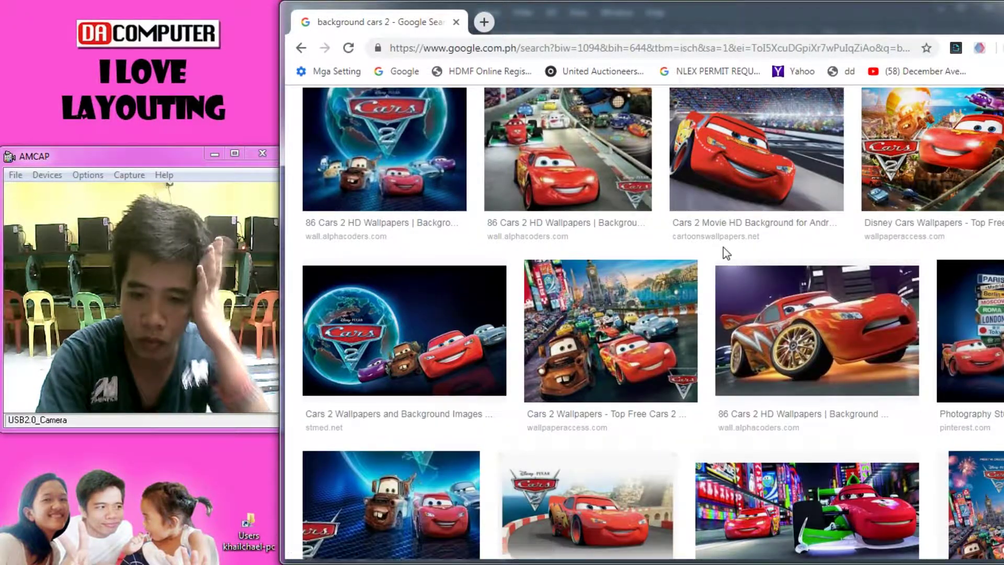
{"action": "scroll", "coordinate": [724, 253], "scroll_direction": "down", "scroll_amount": 3}
{"action": "scroll", "coordinate": [722, 256], "scroll_direction": "down", "scroll_amount": 2}
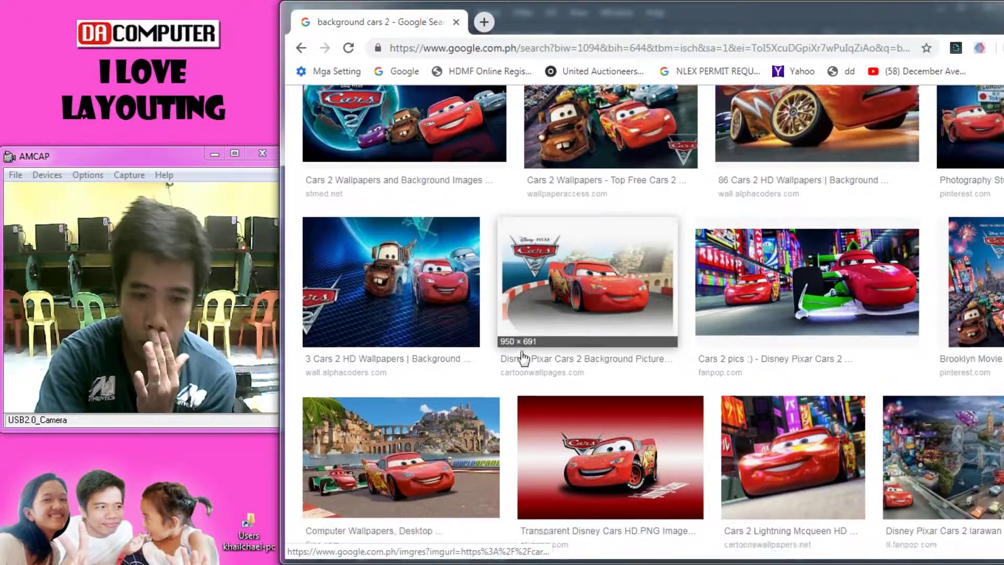
{"action": "scroll", "coordinate": [521, 355], "scroll_direction": "down", "scroll_amount": 4}
Step: Browse related Cars previews until the crowded-road Cars poster is shown large
{"action": "left_click", "coordinate": [405, 215]}
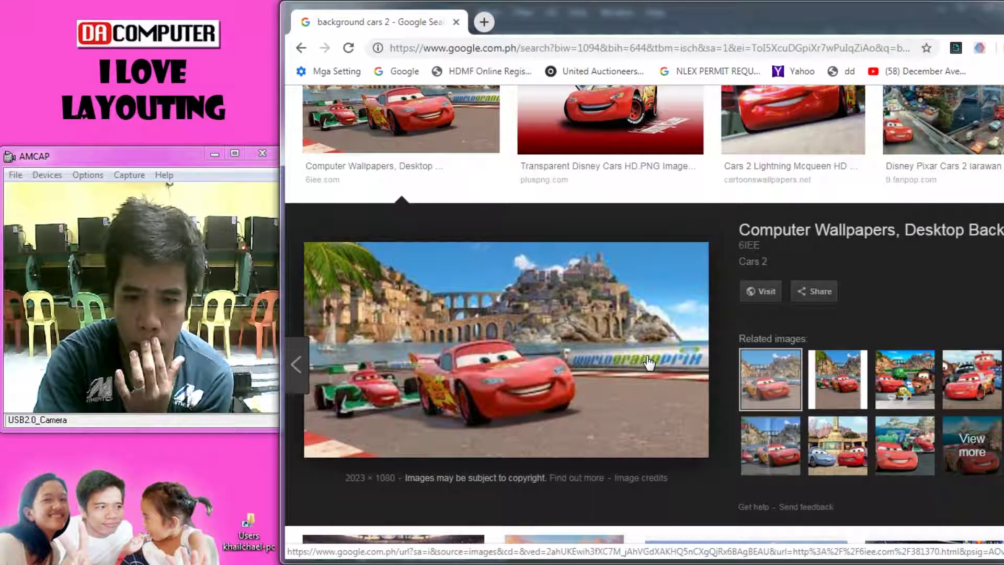
{"action": "left_click", "coordinate": [905, 379]}
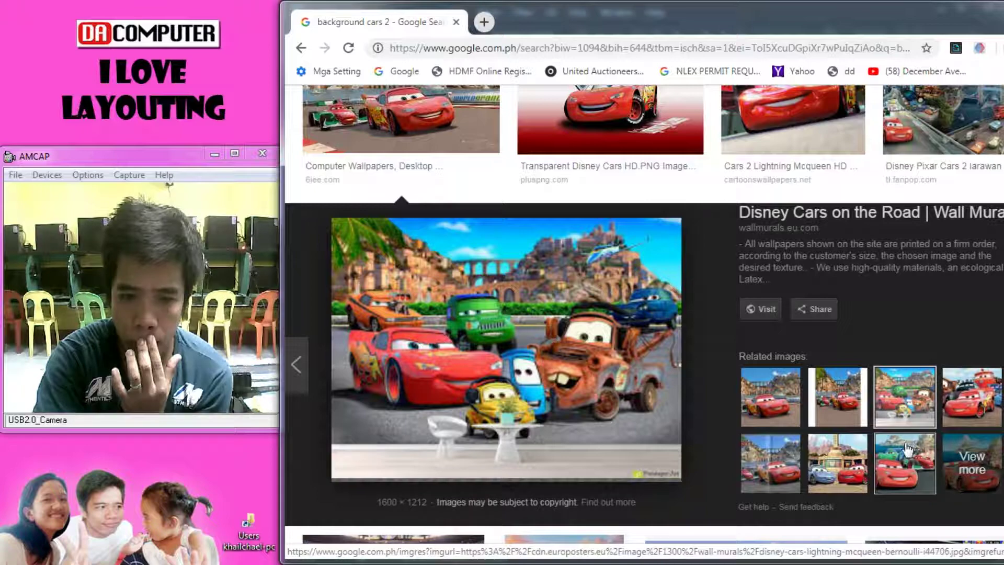
{"action": "left_click", "coordinate": [906, 449]}
{"action": "scroll", "coordinate": [687, 328], "scroll_direction": "down", "scroll_amount": 4}
{"action": "scroll", "coordinate": [688, 328], "scroll_direction": "down", "scroll_amount": 3}
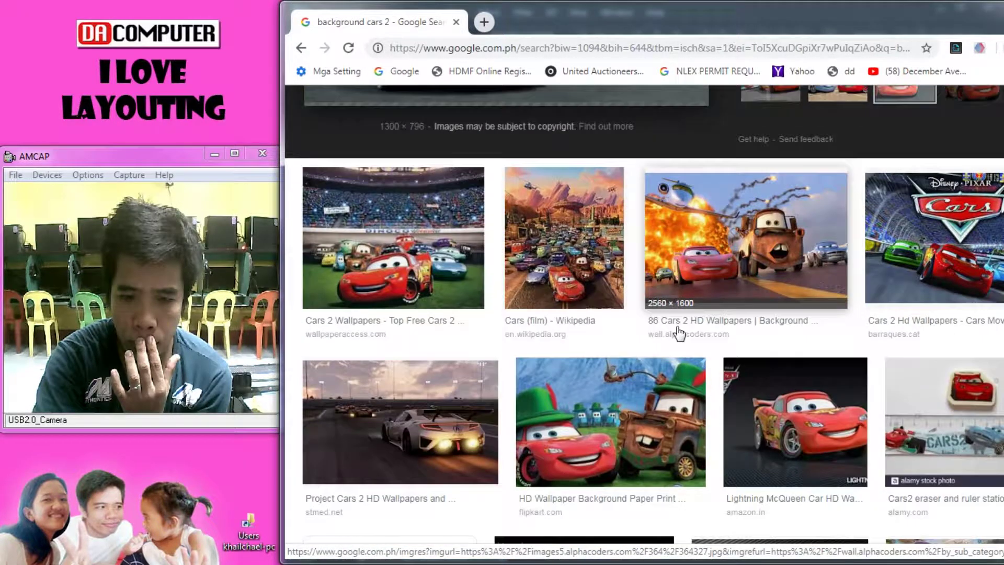
{"action": "left_click", "coordinate": [575, 199]}
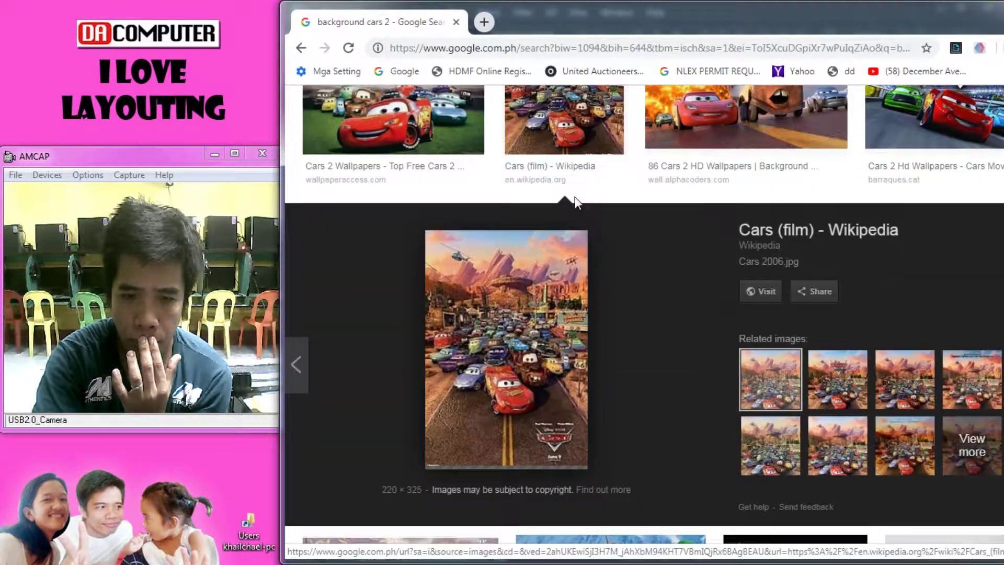
{"action": "left_click", "coordinate": [974, 457]}
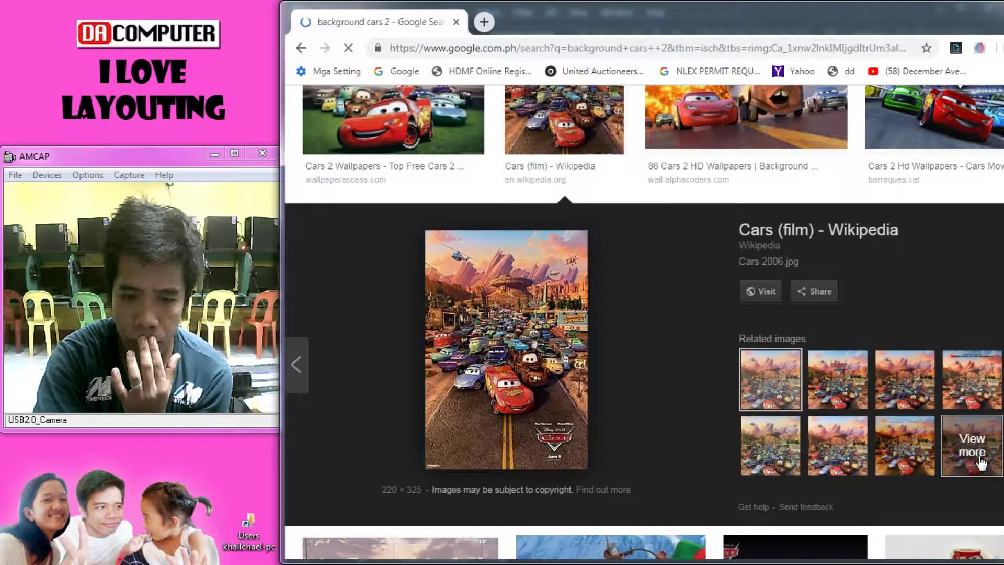
{"action": "scroll", "coordinate": [742, 426], "scroll_direction": "down", "scroll_amount": 4}
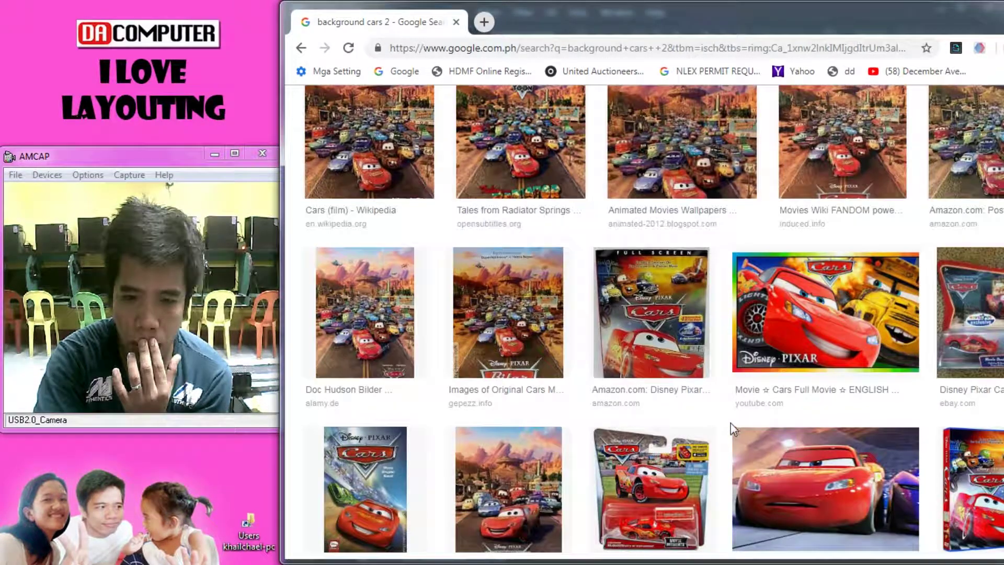
{"action": "scroll", "coordinate": [732, 429], "scroll_direction": "up", "scroll_amount": 1}
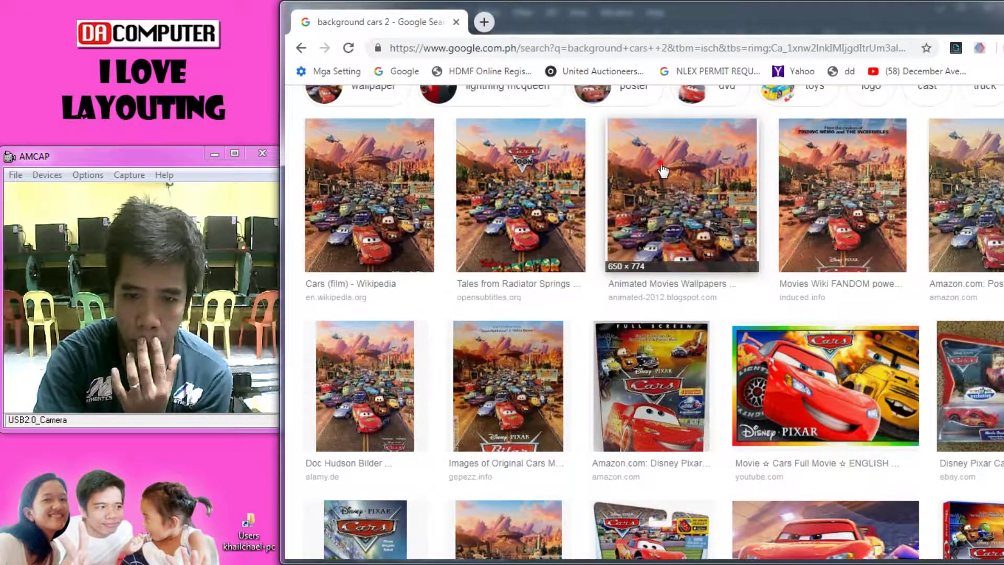
{"action": "left_click", "coordinate": [663, 170]}
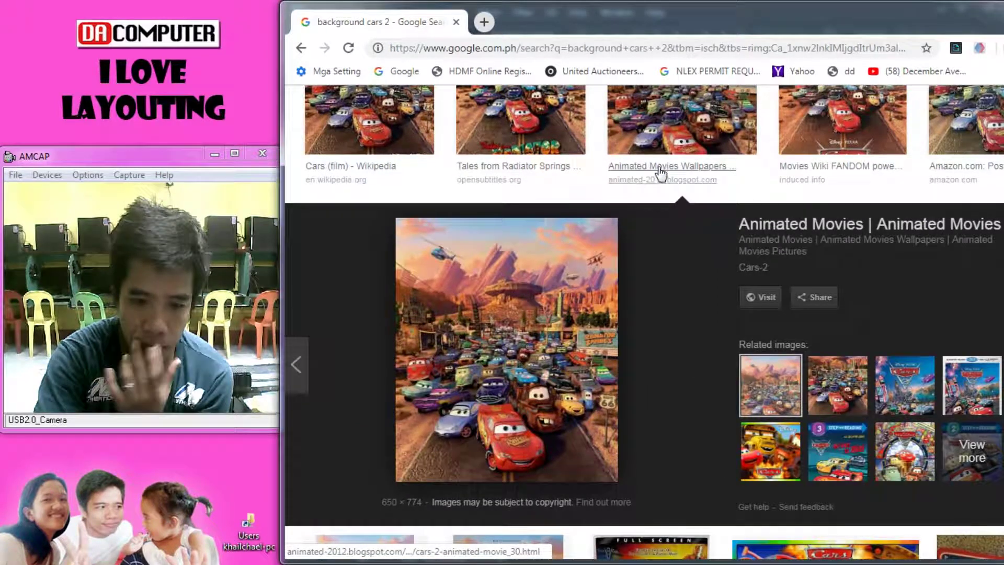
Step: Copy the Cars poster and paste it onto the Photoshop canvas near the top-left
{"action": "right_click", "coordinate": [485, 277]}
{"action": "left_click", "coordinate": [522, 430]}
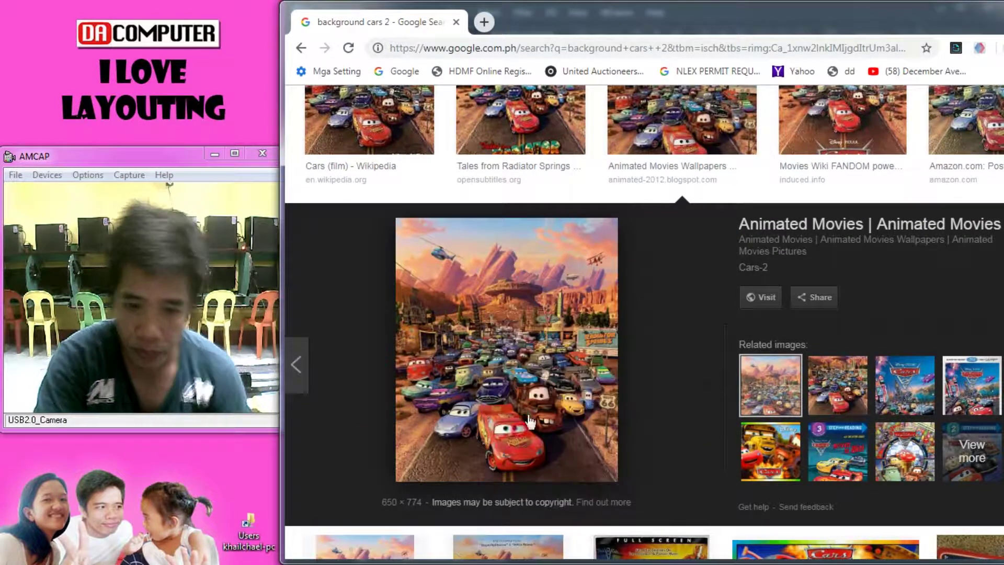
{"action": "left_click", "coordinate": [981, 98]}
{"action": "key", "text": "ctrl+v"}
{"action": "left_click_drag", "start_coordinate": [732, 361], "coordinate": [637, 299]}
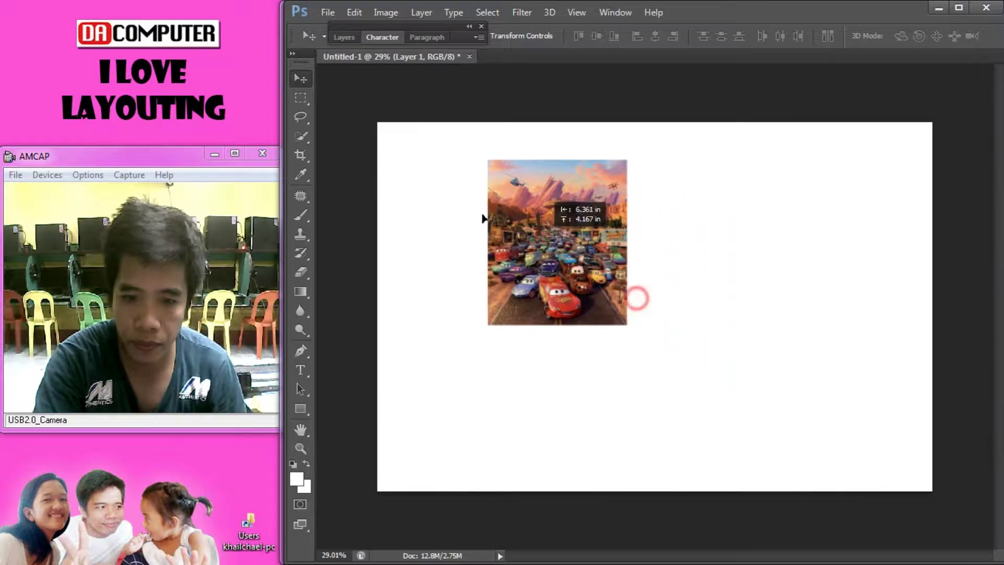
Step: Move the Cars poster to the top-left and enlarge it to about 456%
{"action": "left_click_drag", "start_coordinate": [482, 217], "coordinate": [435, 197]}
{"action": "key", "text": "ctrl+t"}
{"action": "mouse_move", "coordinate": [517, 289]}
{"action": "left_mouse_down"}
{"action": "mouse_move", "coordinate": [839, 561]}
{"action": "mouse_move", "coordinate": [822, 527]}
{"action": "left_mouse_up"}
{"action": "scroll", "coordinate": [814, 507], "scroll_direction": "down", "scroll_amount": 2}
{"action": "scroll", "coordinate": [768, 475], "scroll_direction": "down", "scroll_amount": 2}
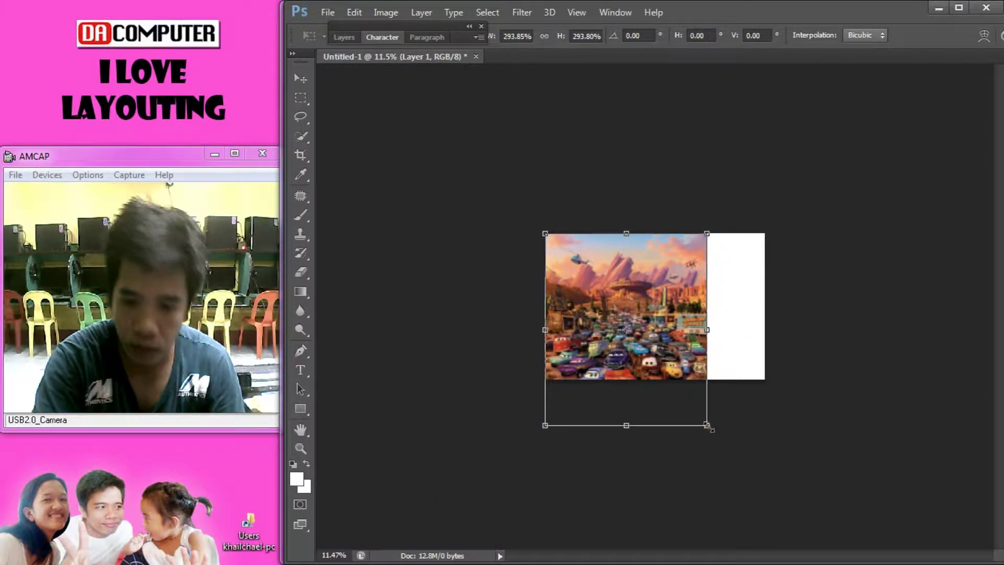
{"action": "left_click_drag", "start_coordinate": [706, 426], "coordinate": [795, 531]}
{"action": "left_click_drag", "start_coordinate": [737, 421], "coordinate": [700, 338]}
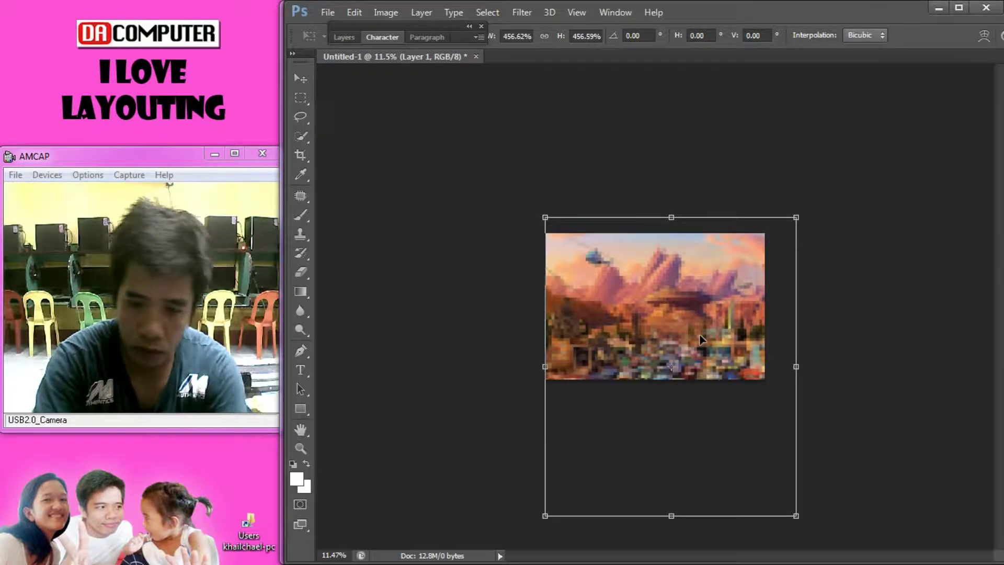
{"action": "key", "text": "Return"}
Step: Nudge the enlarged poster into place and select Layer 1
{"action": "scroll", "coordinate": [742, 362], "scroll_direction": "up", "scroll_amount": 2}
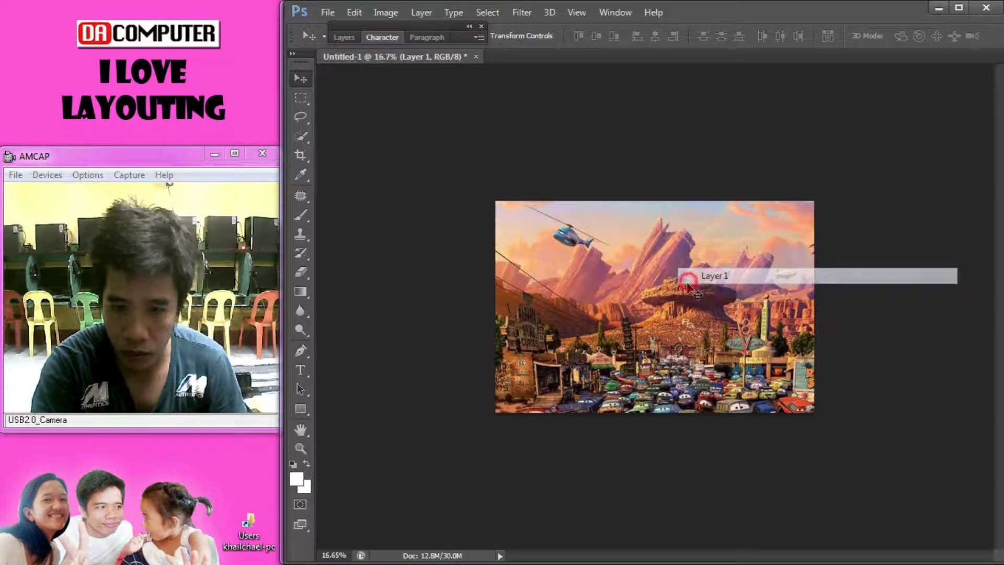
{"action": "left_click_drag", "start_coordinate": [680, 274], "coordinate": [685, 270]}
{"action": "scroll", "coordinate": [717, 323], "scroll_direction": "down", "scroll_amount": 1}
{"action": "right_click", "coordinate": [674, 295]}
{"action": "scroll", "coordinate": [677, 309], "scroll_direction": "up", "scroll_amount": 1}
{"action": "right_click", "coordinate": [677, 309]}
{"action": "scroll", "coordinate": [680, 318], "scroll_direction": "up", "scroll_amount": 1}
Step: Erase the town and cars from the poster's lower part to soft white
{"action": "left_click", "coordinate": [299, 276]}
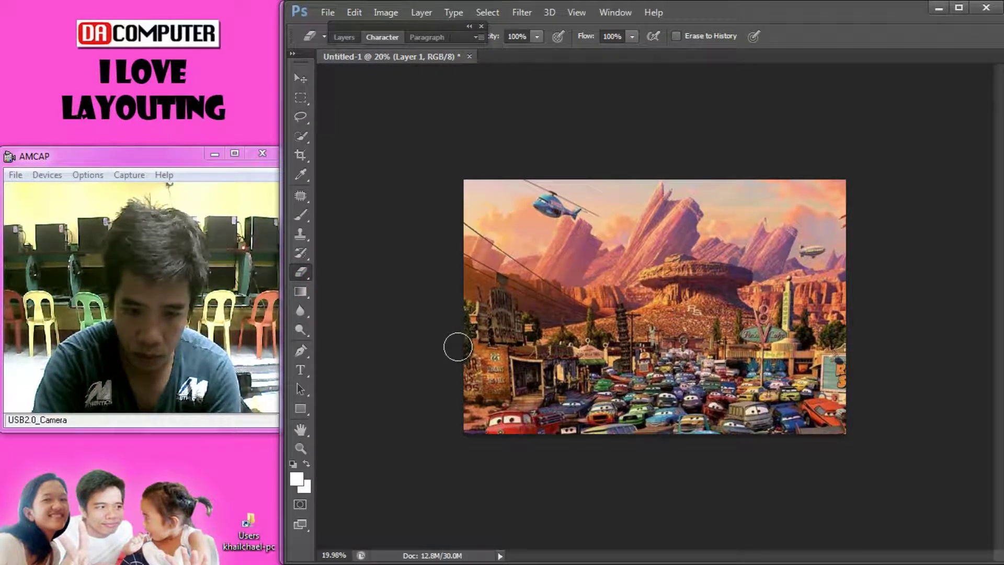
{"action": "mouse_move", "coordinate": [441, 344]}
{"action": "left_mouse_down"}
{"action": "mouse_move", "coordinate": [829, 358]}
{"action": "mouse_move", "coordinate": [403, 358]}
{"action": "mouse_move", "coordinate": [410, 423]}
{"action": "mouse_move", "coordinate": [910, 421]}
{"action": "mouse_move", "coordinate": [903, 370]}
{"action": "left_mouse_up"}
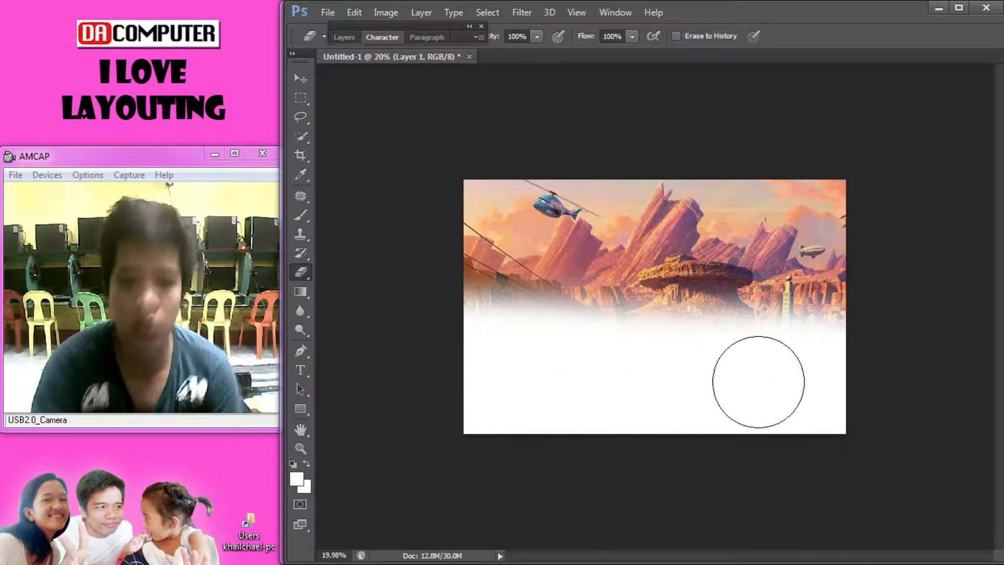
{"action": "scroll", "coordinate": [725, 386], "scroll_direction": "down", "scroll_amount": 3}
{"action": "scroll", "coordinate": [757, 261], "scroll_direction": "up", "scroll_amount": 3}
{"action": "left_click", "coordinate": [984, 64]}
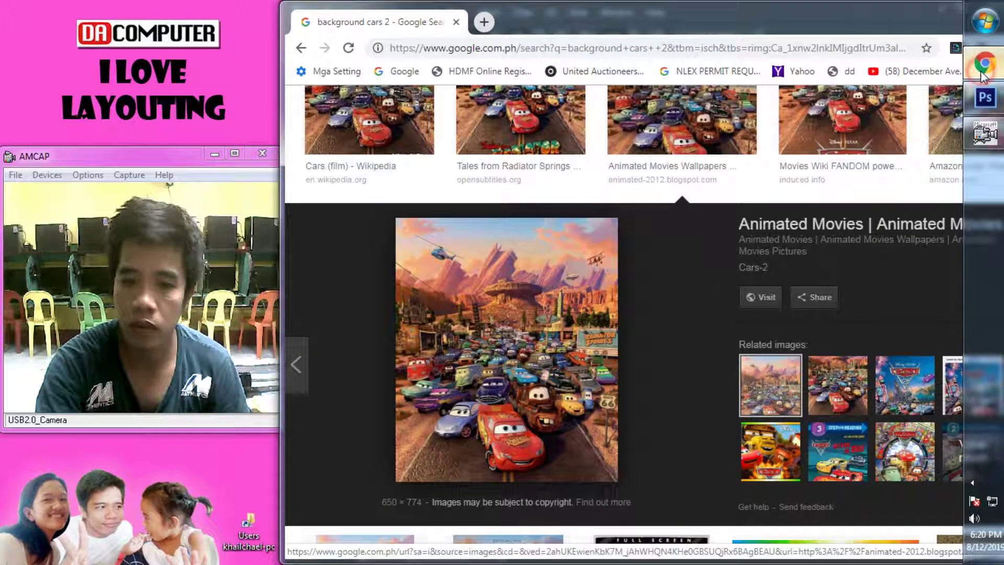
Step: Scroll the results and go back to the previous image results page
{"action": "scroll", "coordinate": [858, 355], "scroll_direction": "down", "scroll_amount": 5}
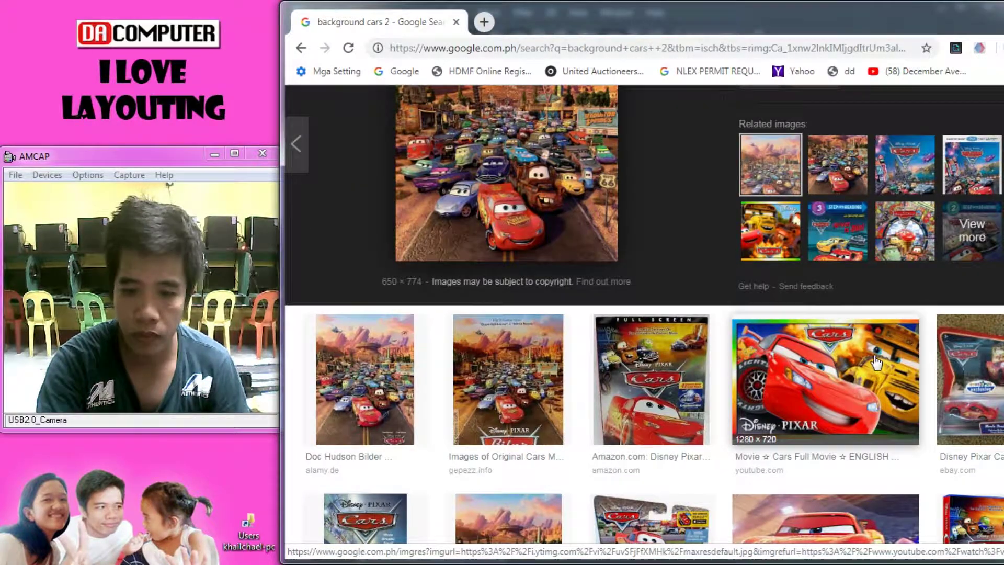
{"action": "scroll", "coordinate": [876, 361], "scroll_direction": "down", "scroll_amount": 3}
{"action": "scroll", "coordinate": [833, 364], "scroll_direction": "down", "scroll_amount": 2}
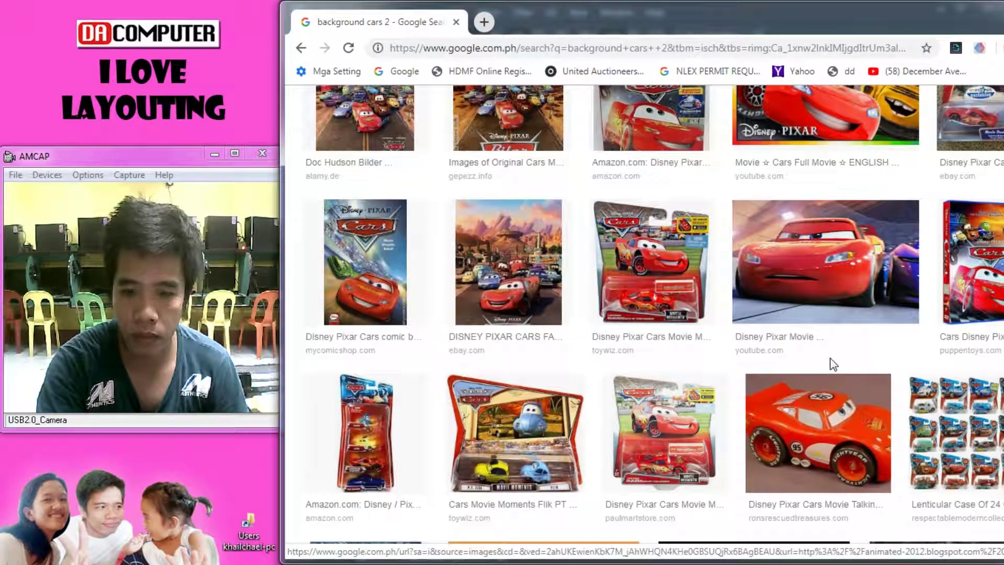
{"action": "scroll", "coordinate": [719, 335], "scroll_direction": "up", "scroll_amount": 6}
{"action": "scroll", "coordinate": [714, 331], "scroll_direction": "up", "scroll_amount": 4}
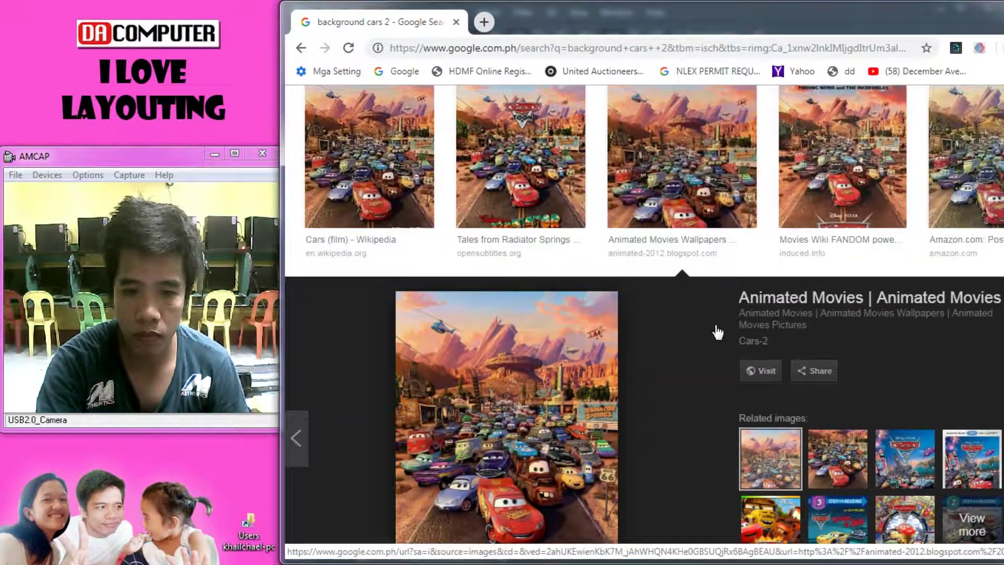
{"action": "scroll", "coordinate": [470, 209], "scroll_direction": "up", "scroll_amount": 3}
{"action": "left_click", "coordinate": [301, 48]}
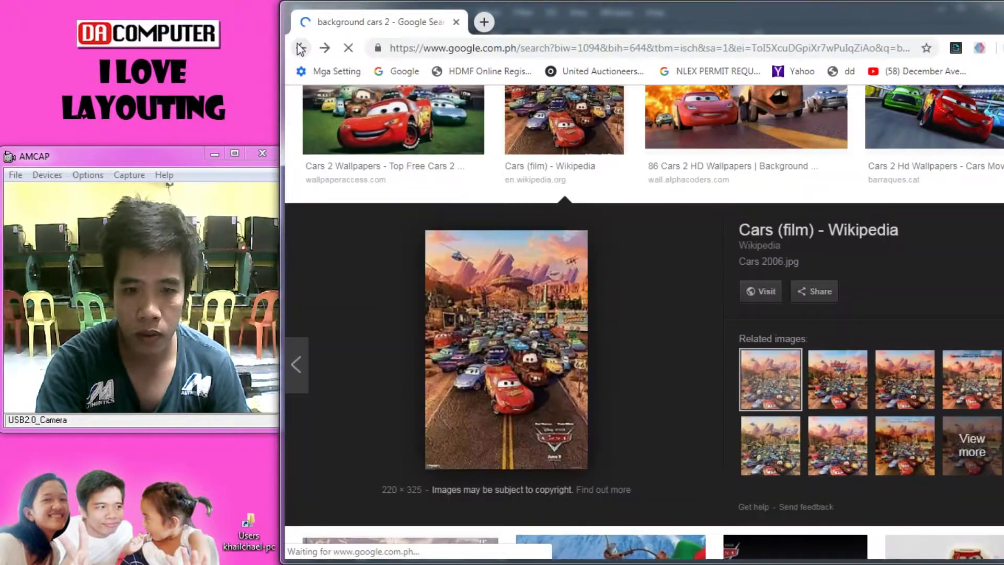
{"action": "scroll", "coordinate": [424, 210], "scroll_direction": "up", "scroll_amount": 4}
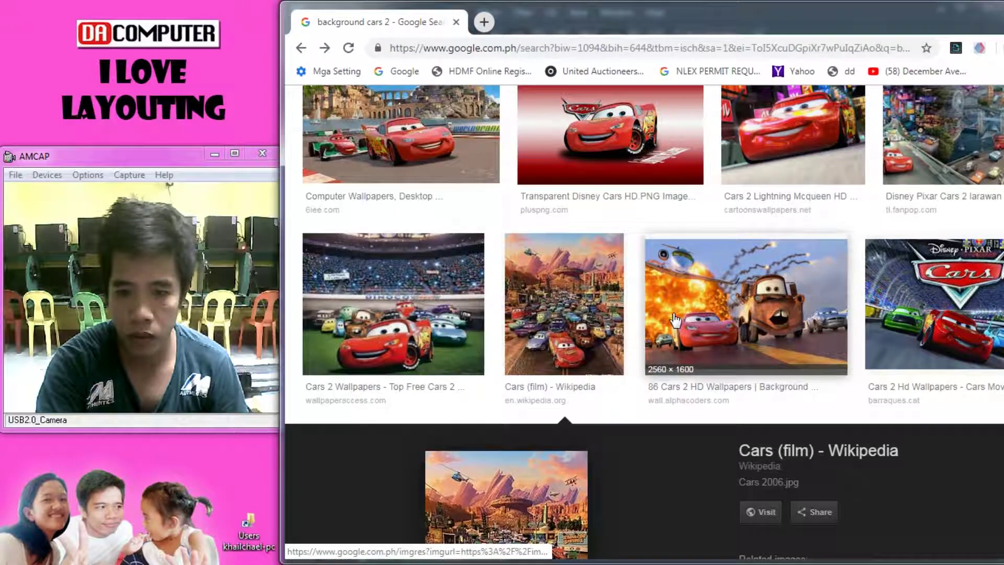
Step: Copy the 1280 × 720 McQueen and Mater explosion image and paste it as Layer 2
{"action": "left_click", "coordinate": [711, 311]}
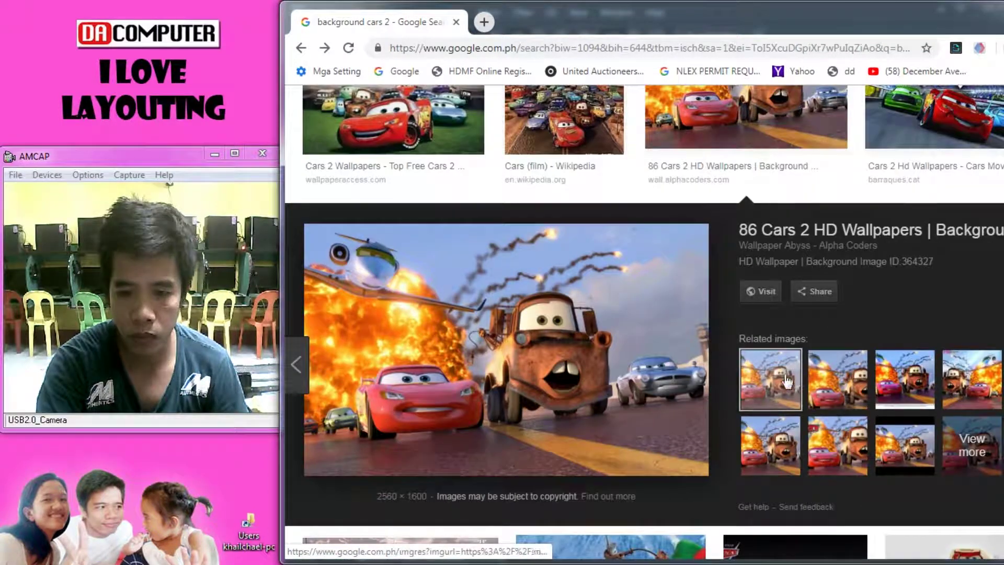
{"action": "left_click", "coordinate": [986, 458]}
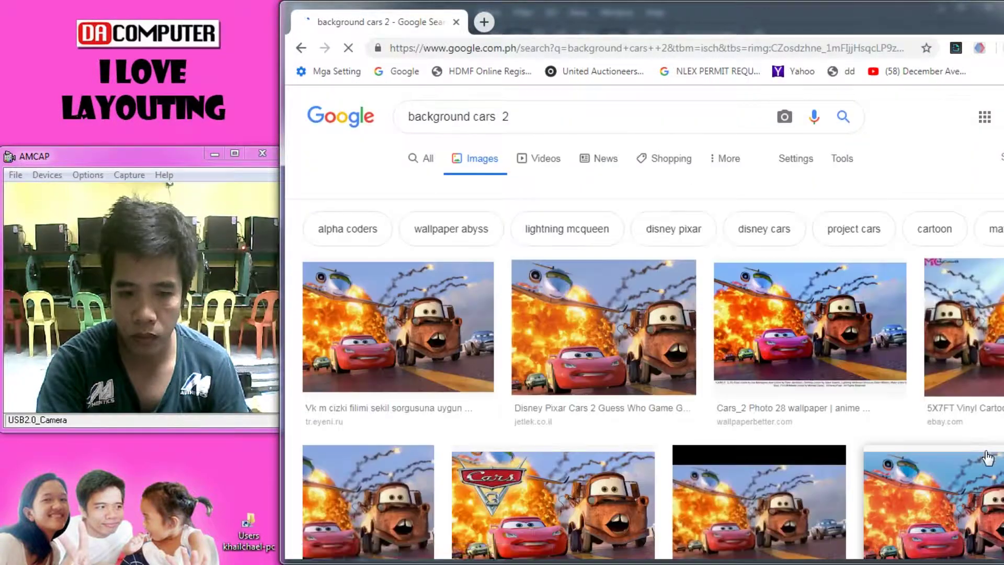
{"action": "scroll", "coordinate": [749, 398], "scroll_direction": "down", "scroll_amount": 4}
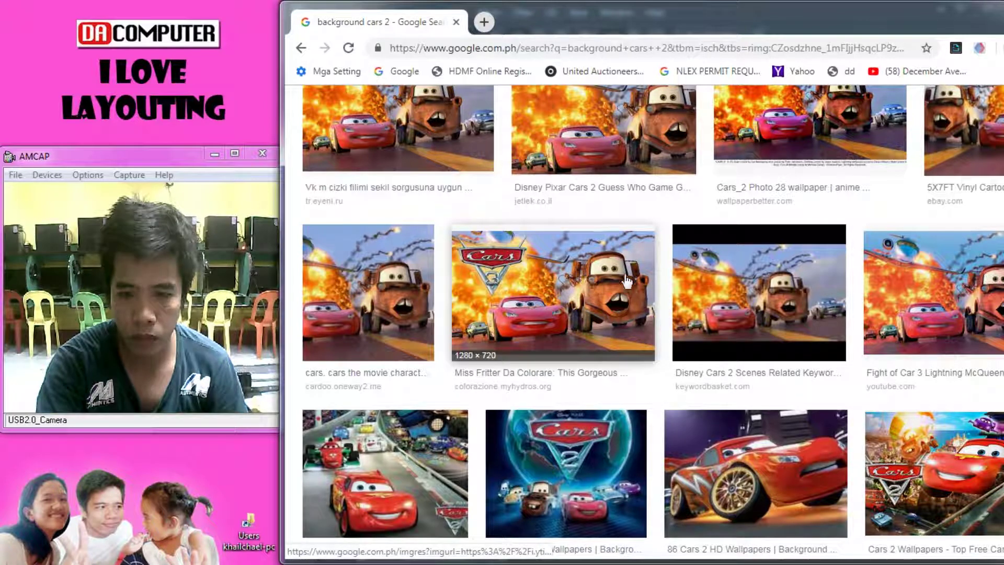
{"action": "left_click", "coordinate": [889, 282]}
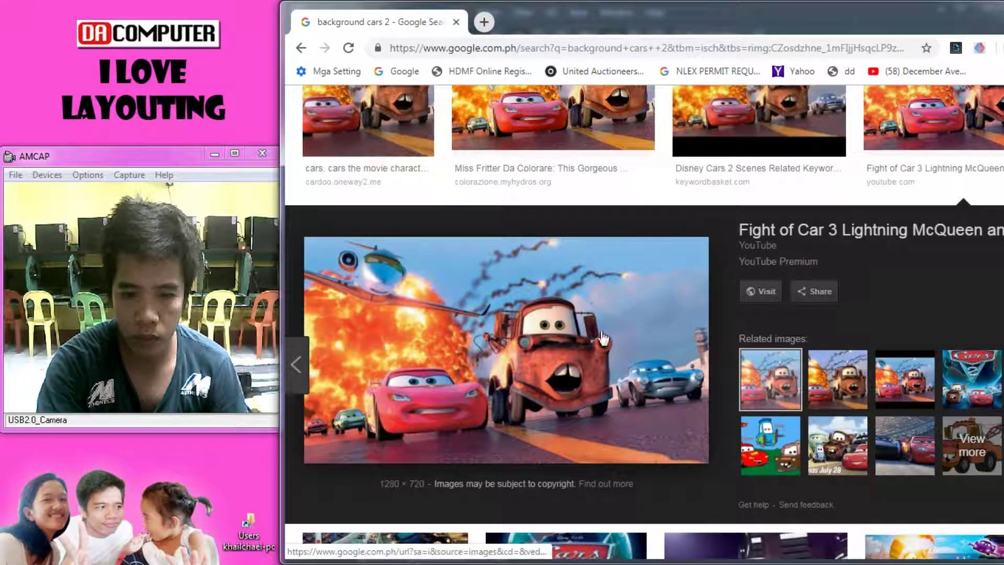
{"action": "right_click", "coordinate": [448, 296]}
{"action": "left_click", "coordinate": [491, 449]}
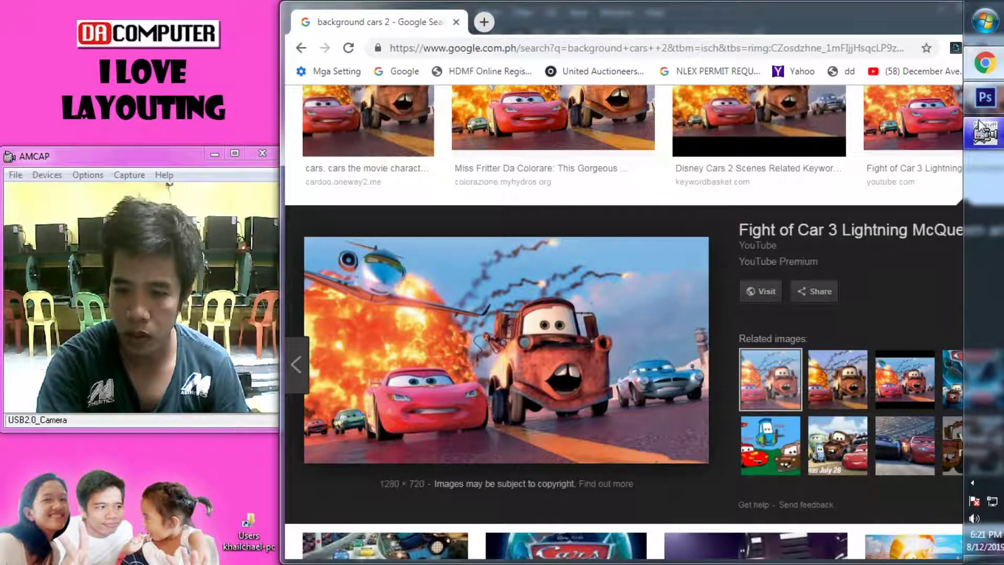
{"action": "left_click", "coordinate": [979, 128]}
{"action": "key", "text": "ctrl+v"}
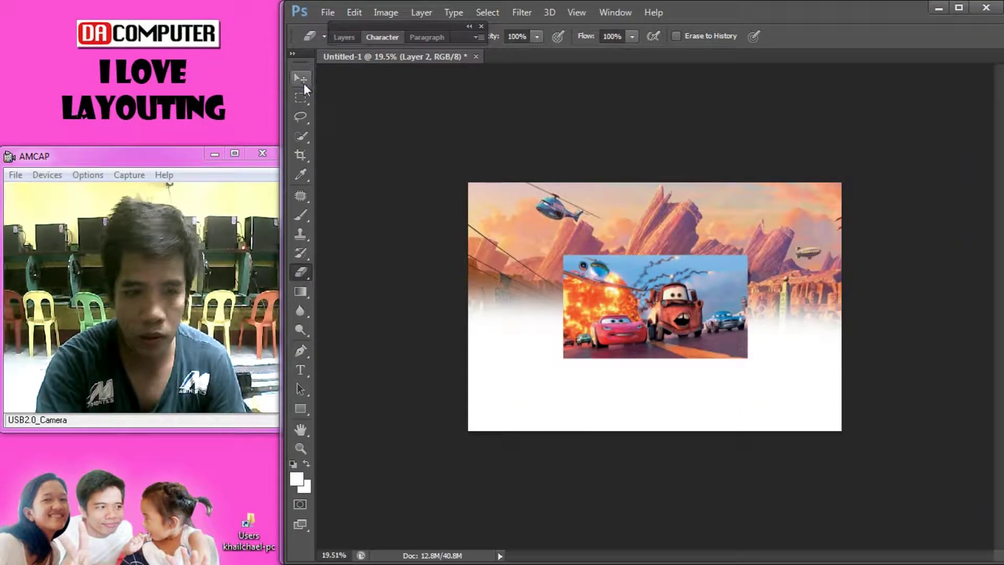
Step: Move Layer 2 to the canvas's left edge and scale it to about 277%
{"action": "left_click", "coordinate": [303, 81]}
{"action": "key", "text": "ctrl+t"}
{"action": "left_click_drag", "start_coordinate": [569, 293], "coordinate": [473, 298]}
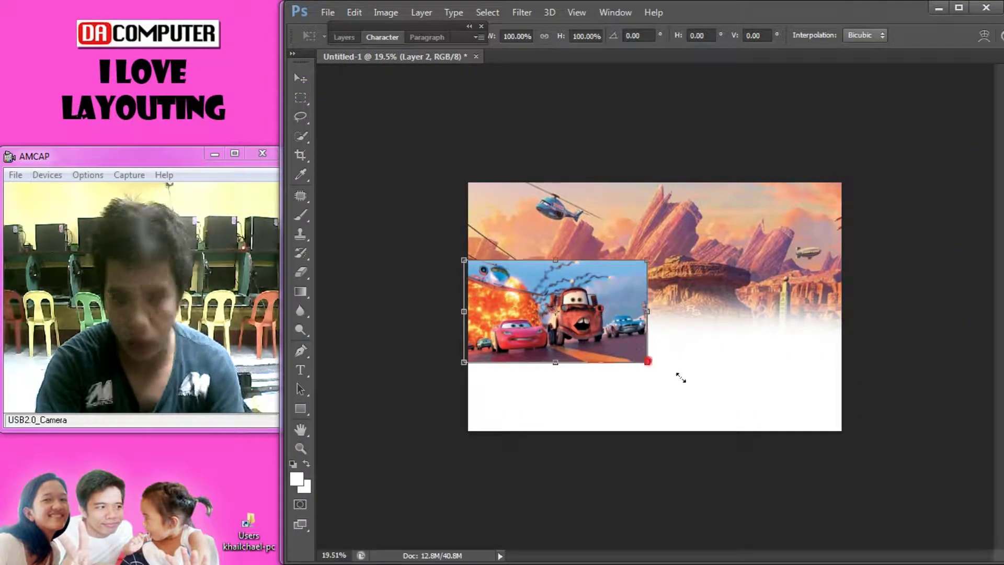
{"action": "left_click_drag", "start_coordinate": [648, 362], "coordinate": [893, 499]}
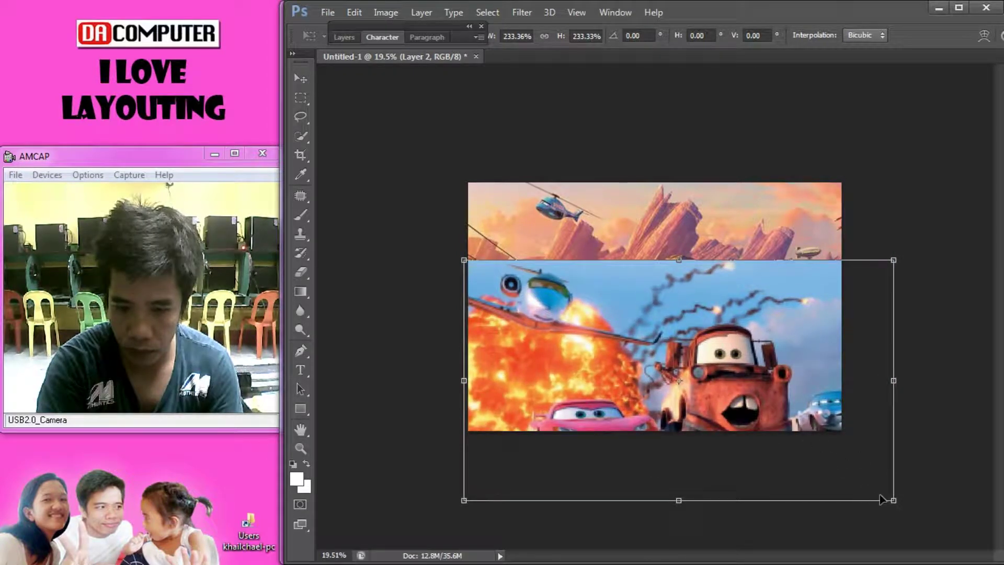
{"action": "left_click_drag", "start_coordinate": [893, 500], "coordinate": [971, 545]}
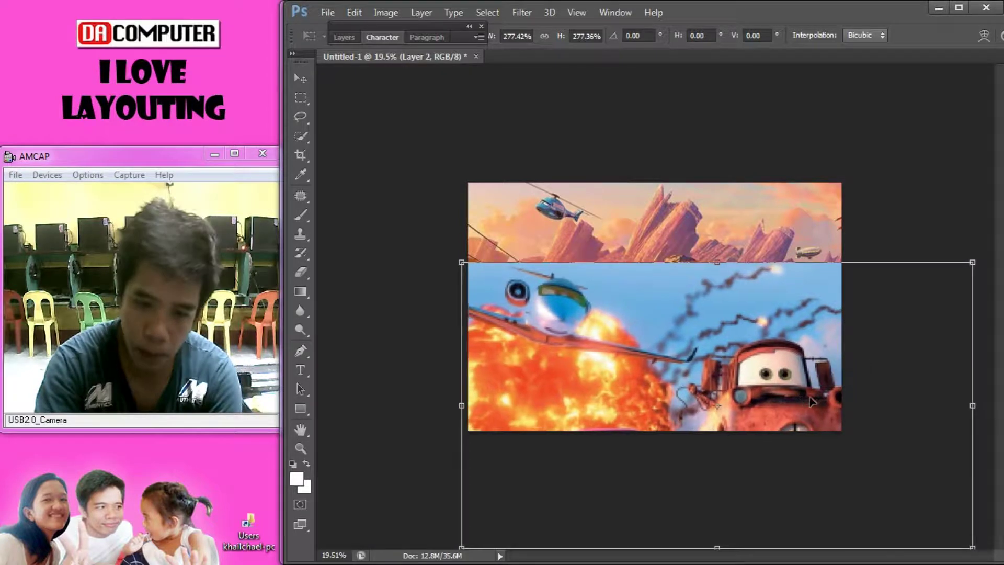
{"action": "key", "text": "Return"}
Step: Select the wallpaper Layer 1 and bring it to the front of all layers
{"action": "right_click", "coordinate": [616, 259]}
{"action": "left_click", "coordinate": [648, 233]}
{"action": "left_click", "coordinate": [421, 12]}
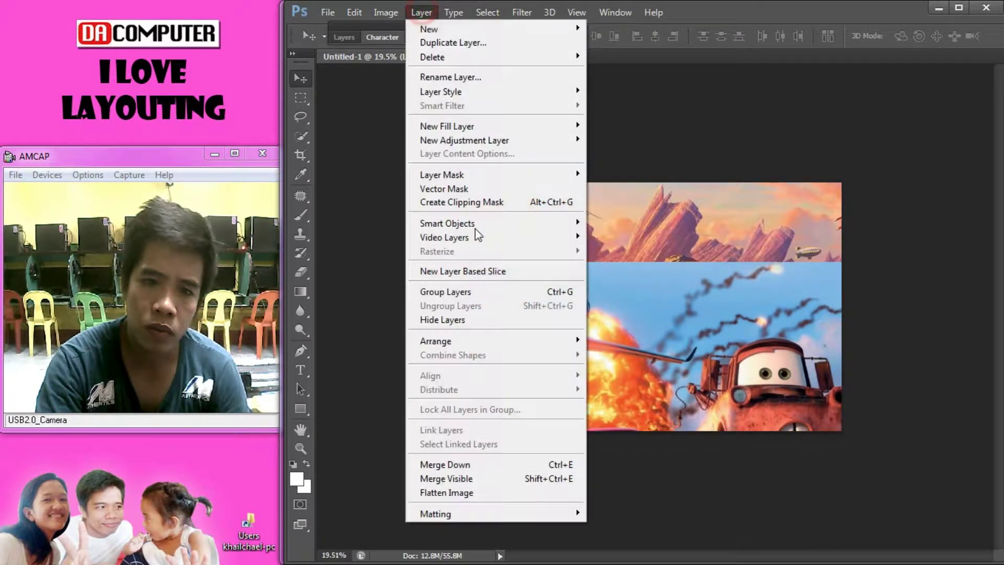
{"action": "mouse_move", "coordinate": [436, 340]}
{"action": "left_click", "coordinate": [651, 340]}
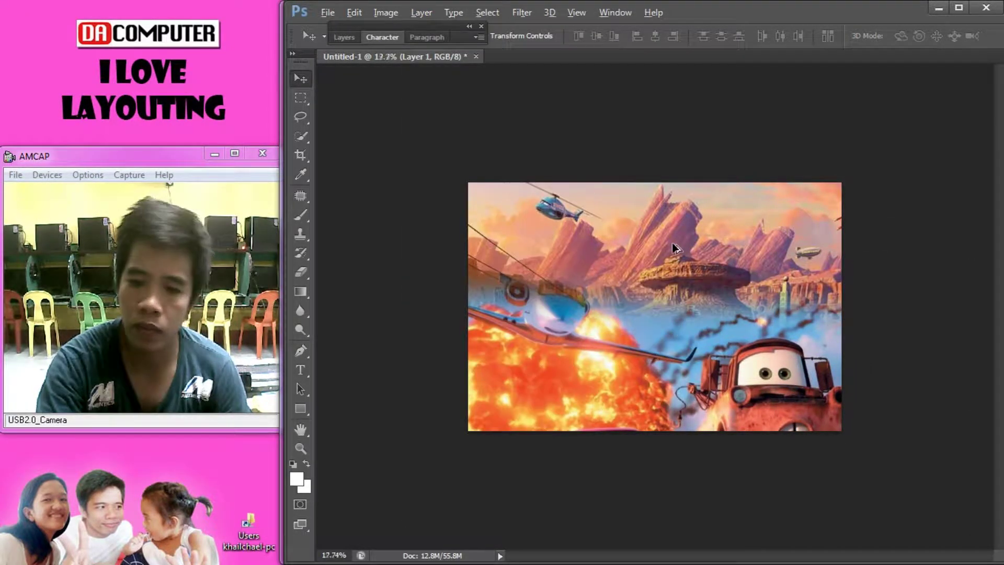
Step: Fit the canvas in view, check the stacked layers, and place a first Pen anchor
{"action": "key", "text": "ctrl+0"}
{"action": "right_click", "coordinate": [567, 327]}
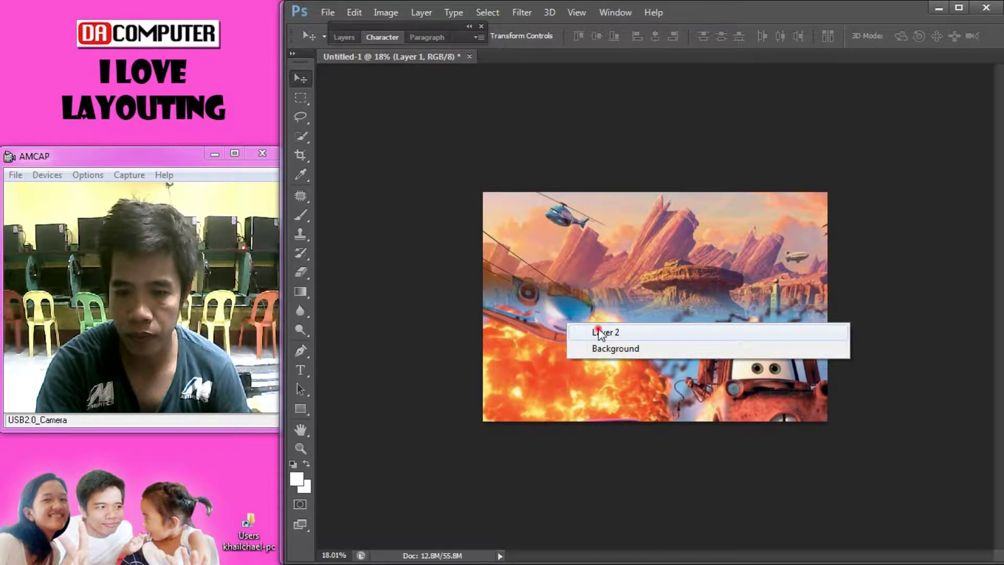
{"action": "right_click", "coordinate": [635, 234]}
{"action": "key", "text": "ctrl+plus"}
{"action": "right_click", "coordinate": [498, 210]}
{"action": "left_click", "coordinate": [523, 220]}
{"action": "scroll", "coordinate": [656, 313], "scroll_direction": "down", "scroll_amount": 1}
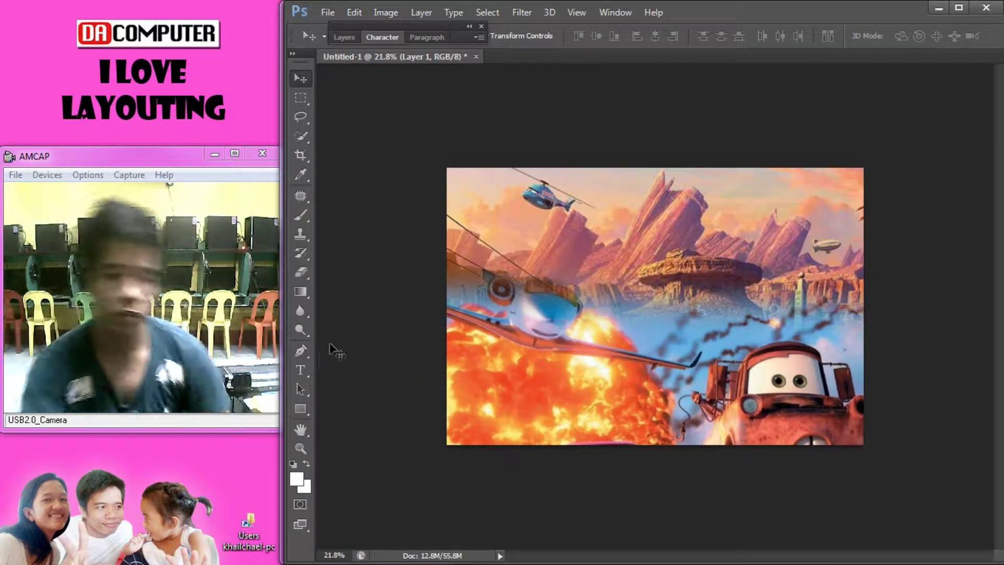
{"action": "left_click", "coordinate": [300, 351]}
{"action": "left_click", "coordinate": [462, 191]}
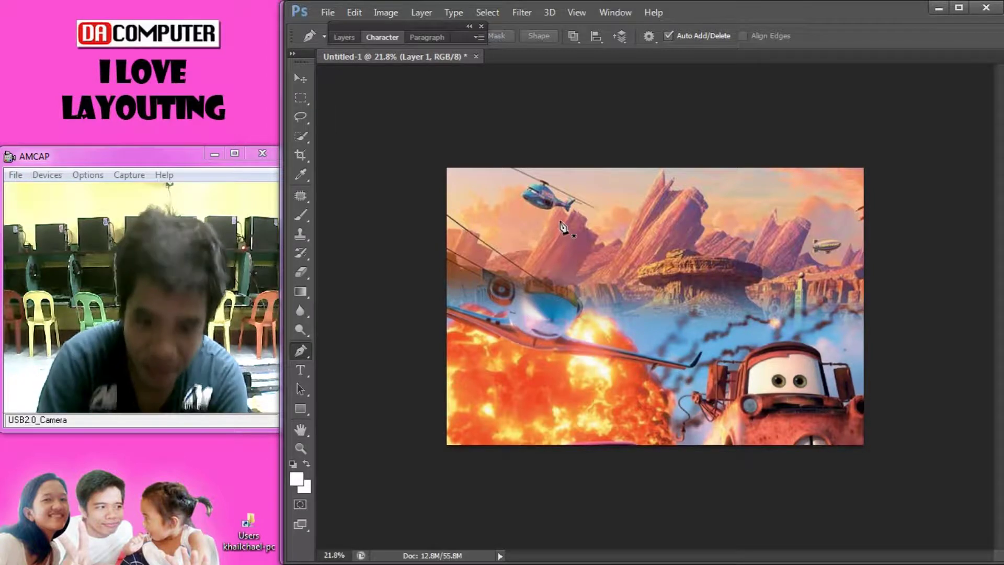
Step: Paste the i'm 3 banner badge into the layout as Layer 3
{"action": "scroll", "coordinate": [524, 280], "scroll_direction": "down", "scroll_amount": 2}
{"action": "scroll", "coordinate": [522, 274], "scroll_direction": "up", "scroll_amount": 1}
{"action": "scroll", "coordinate": [575, 183], "scroll_direction": "up", "scroll_amount": 1}
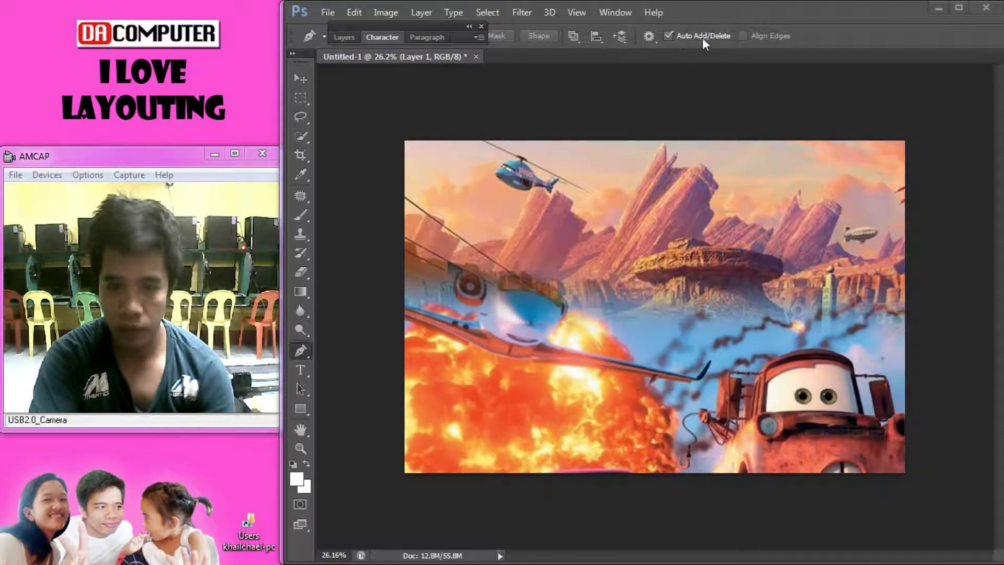
{"action": "key", "text": "ctrl+v"}
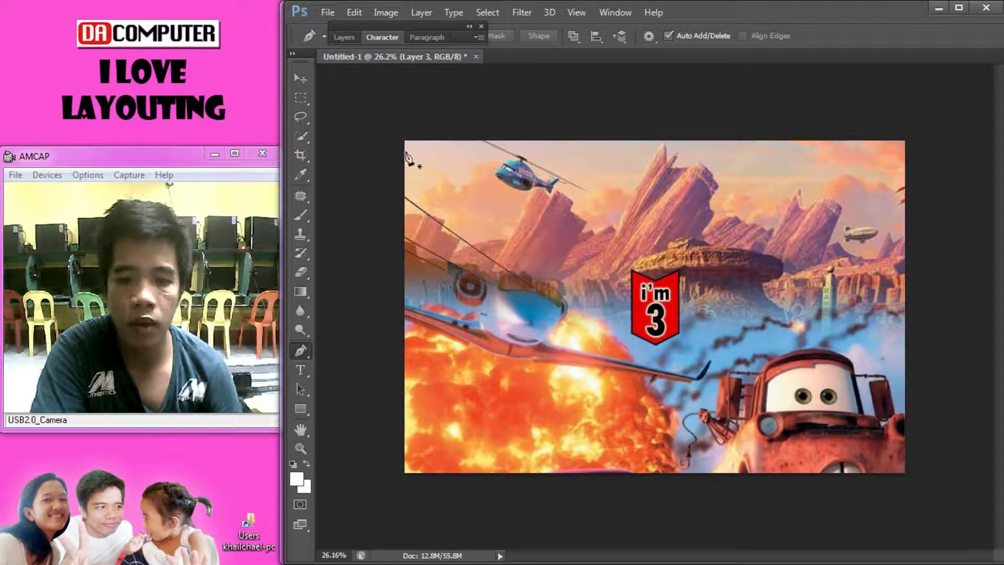
Step: Give Layer 3 a Color Overlay in pure red ff0000
{"action": "left_click", "coordinate": [344, 37]}
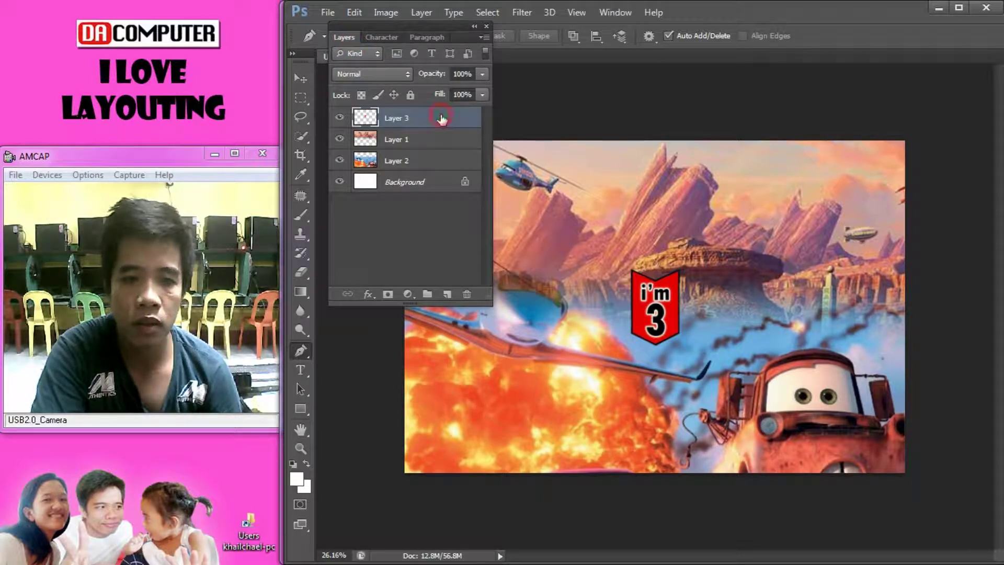
{"action": "double_click", "coordinate": [442, 118]}
{"action": "left_click", "coordinate": [149, 322]}
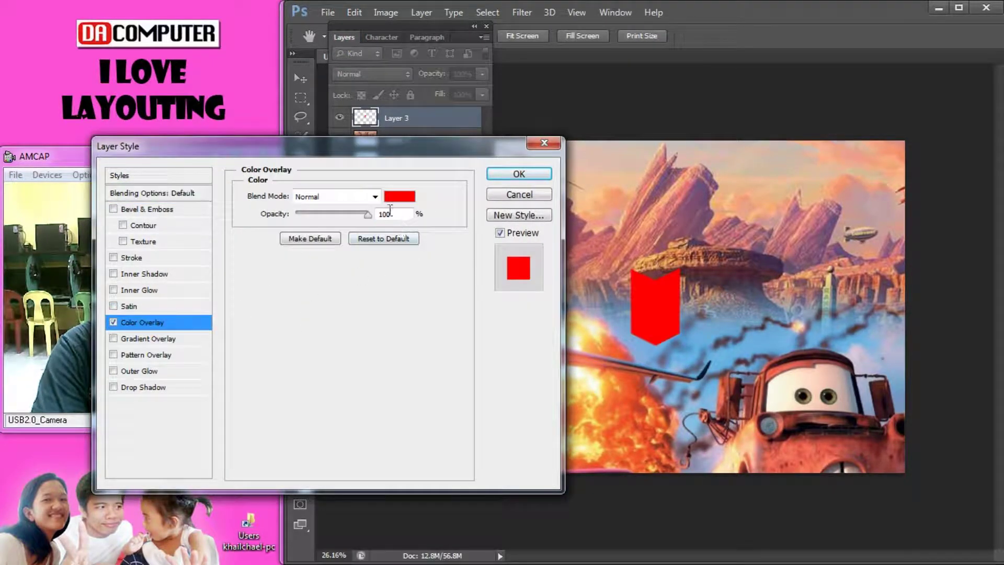
{"action": "left_click", "coordinate": [399, 196]}
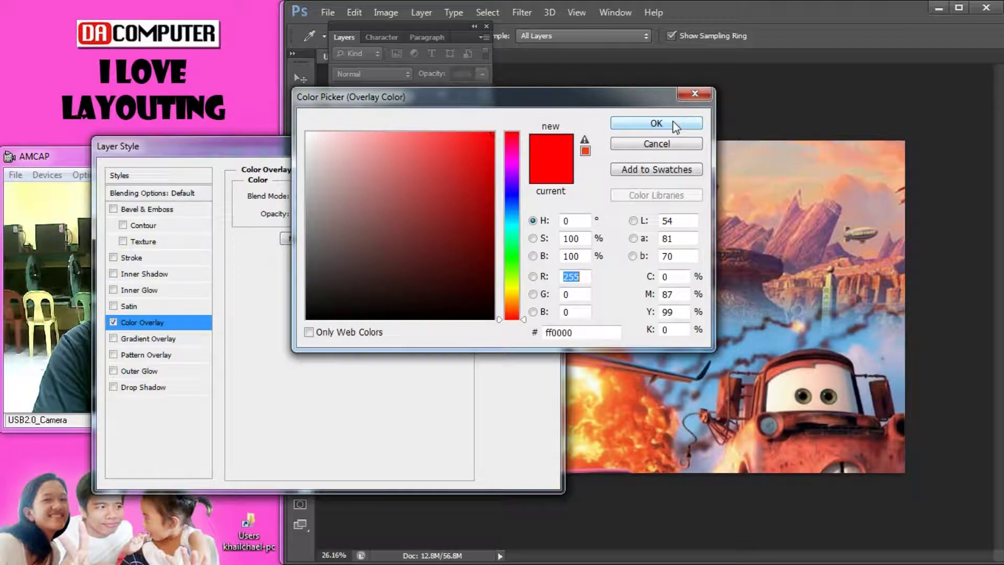
{"action": "left_click", "coordinate": [672, 123]}
{"action": "left_click", "coordinate": [529, 176]}
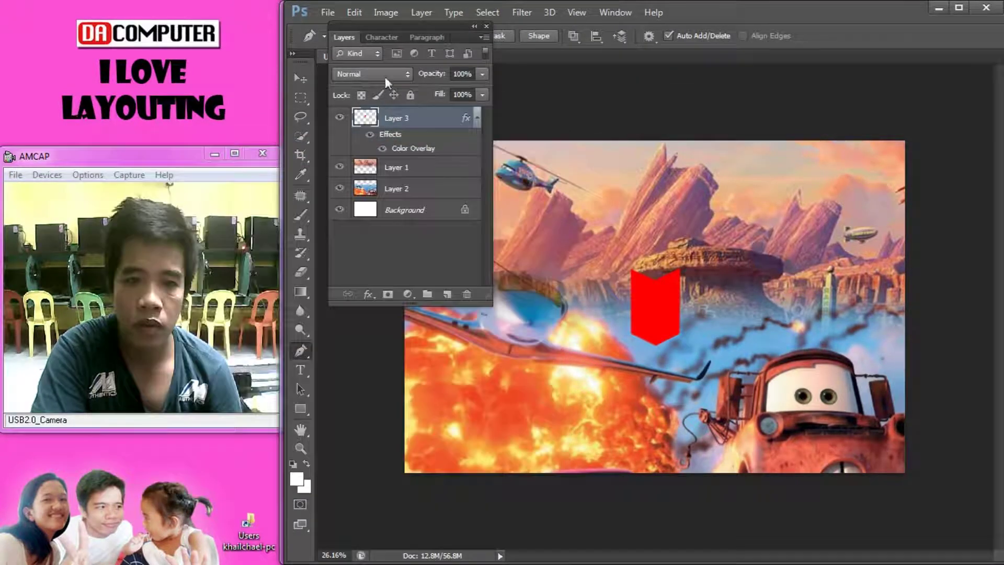
{"action": "left_click", "coordinate": [339, 37]}
{"action": "key", "text": "ctrl+t"}
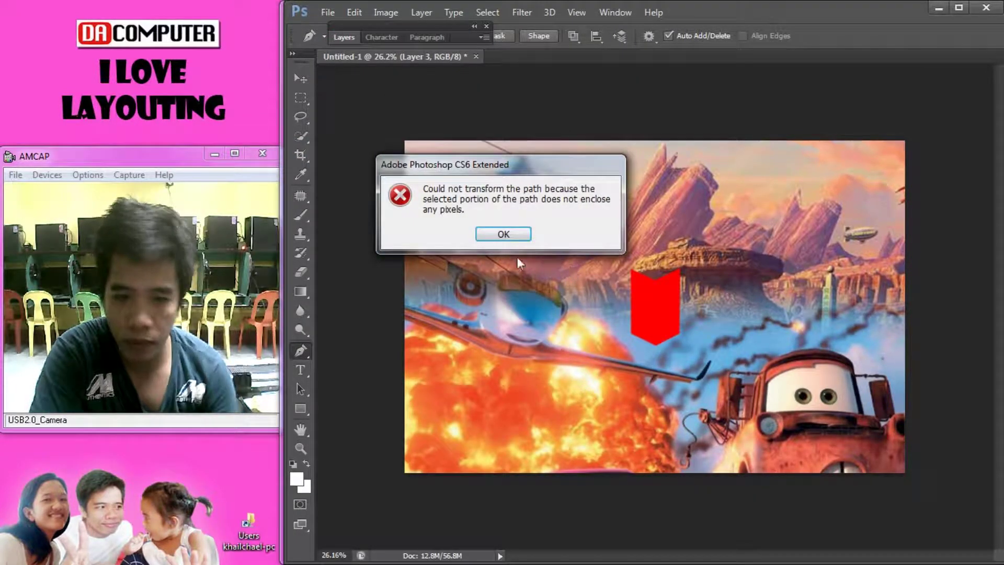
Step: Dismiss the transform error and try dragging the red badge up-left toward the helicopter
{"action": "key", "text": "Return"}
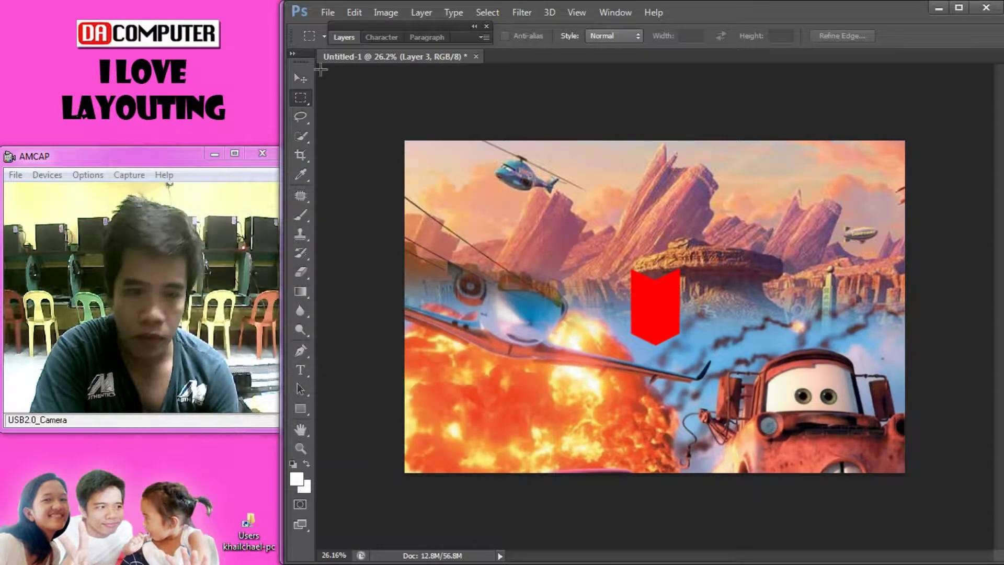
{"action": "left_click", "coordinate": [305, 80]}
{"action": "left_click_drag", "start_coordinate": [676, 311], "coordinate": [487, 225]}
{"action": "left_click", "coordinate": [503, 234]}
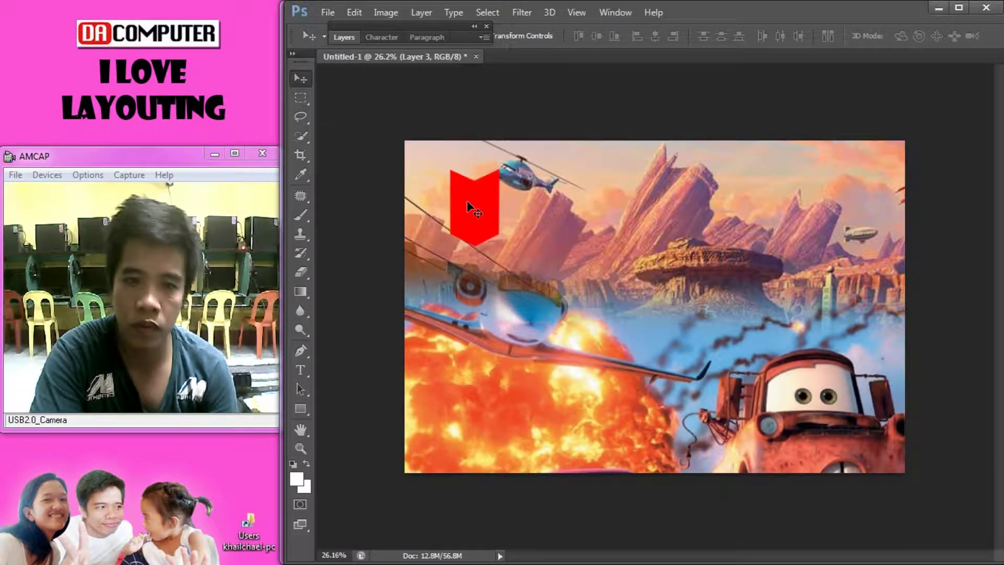
{"action": "left_click", "coordinate": [350, 37]}
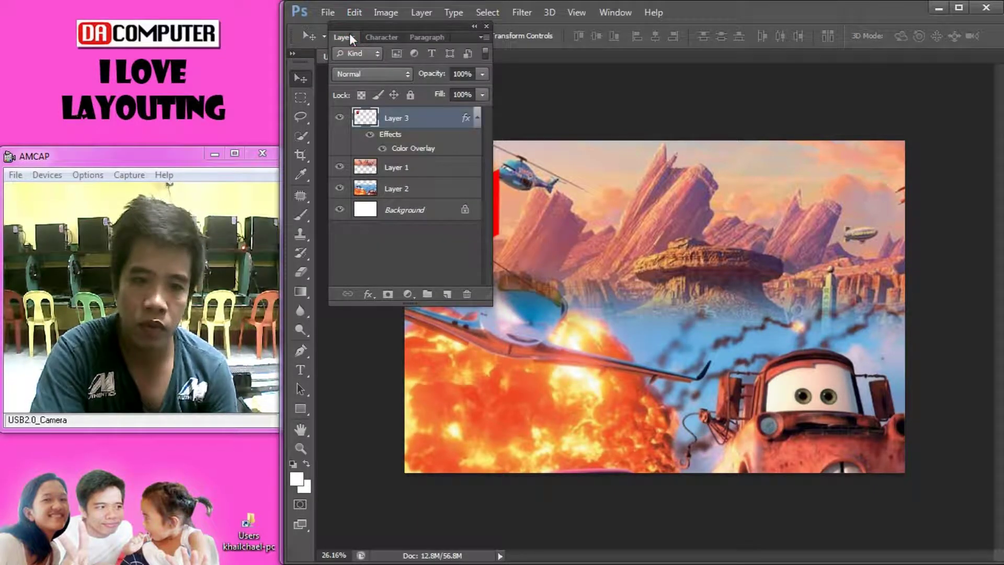
{"action": "left_click", "coordinate": [349, 36]}
{"action": "left_click", "coordinate": [301, 98]}
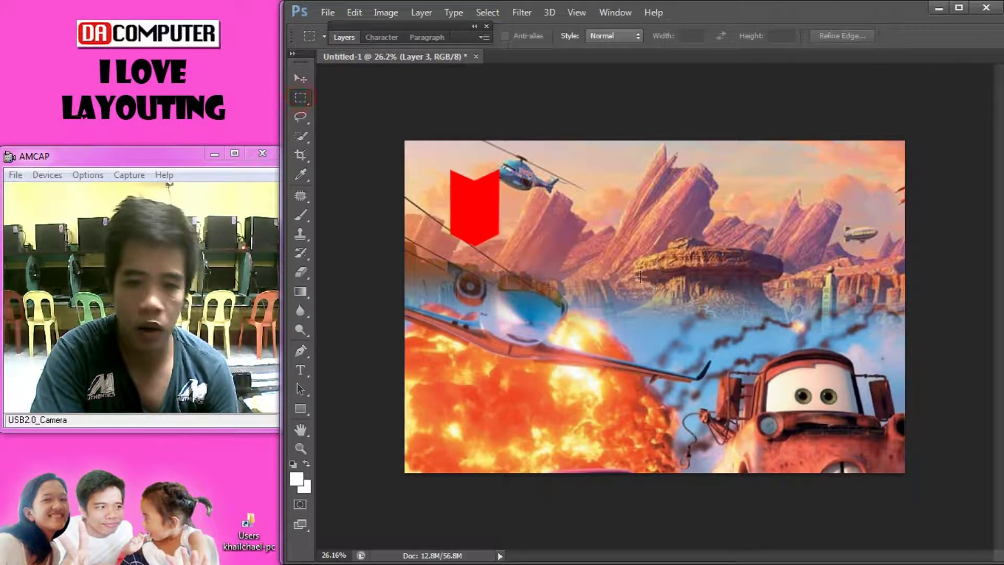
{"action": "right_click", "coordinate": [580, 224]}
{"action": "left_click", "coordinate": [548, 220]}
Step: Make the red badge's layer active from the canvas and move the badge above the mesa
{"action": "key", "text": "v"}
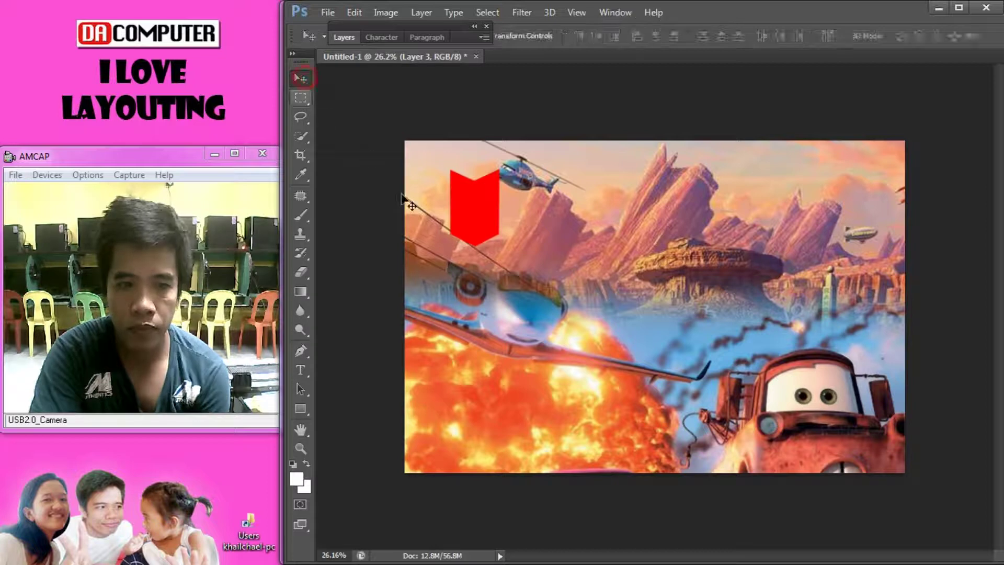
{"action": "scroll", "coordinate": [555, 326], "scroll_direction": "down", "scroll_amount": 3}
{"action": "scroll", "coordinate": [555, 326], "scroll_direction": "up", "scroll_amount": 1}
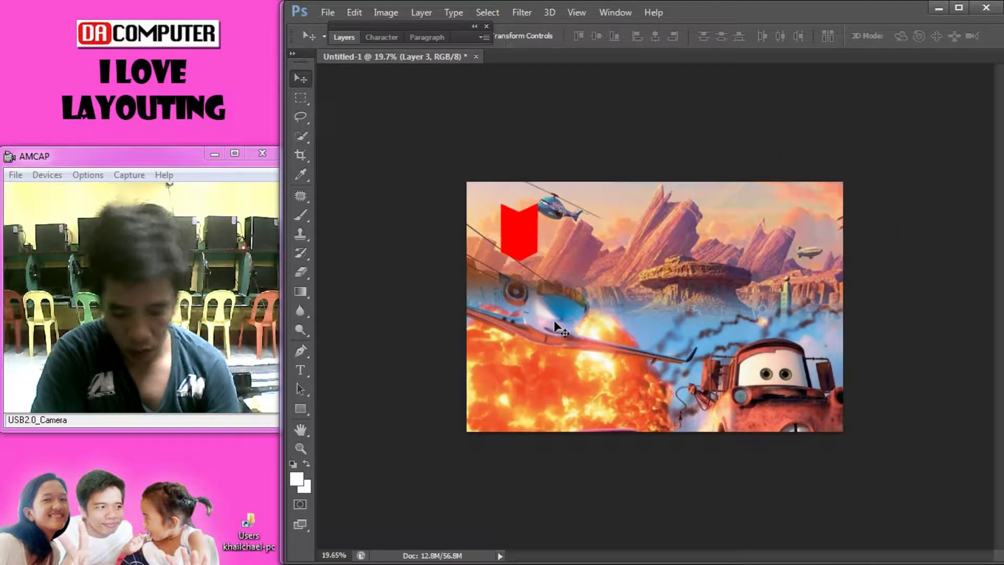
{"action": "left_click", "coordinate": [305, 79]}
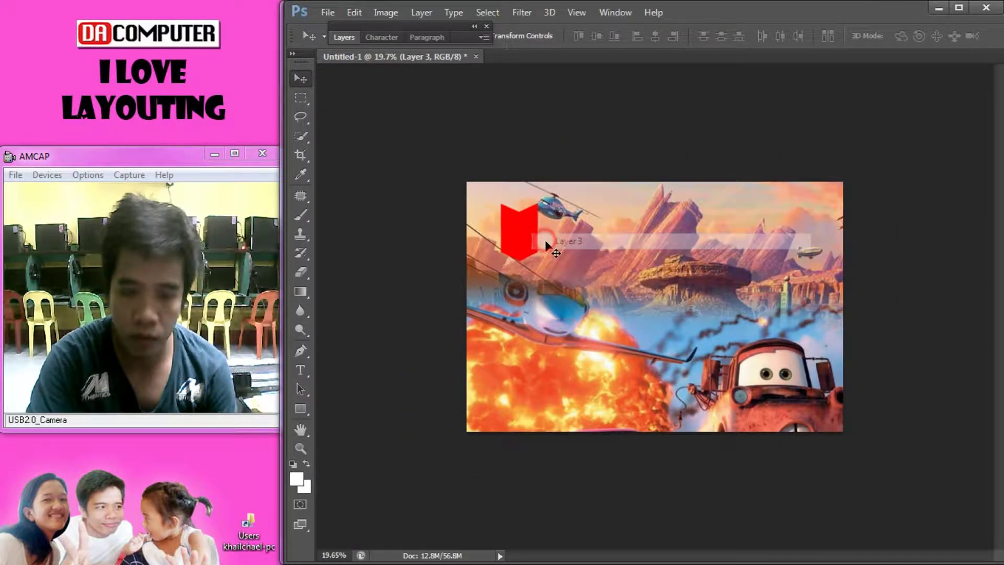
{"action": "left_click_drag", "start_coordinate": [544, 240], "coordinate": [547, 263]}
{"action": "key", "text": "Return"}
{"action": "key", "text": "ctrl+0"}
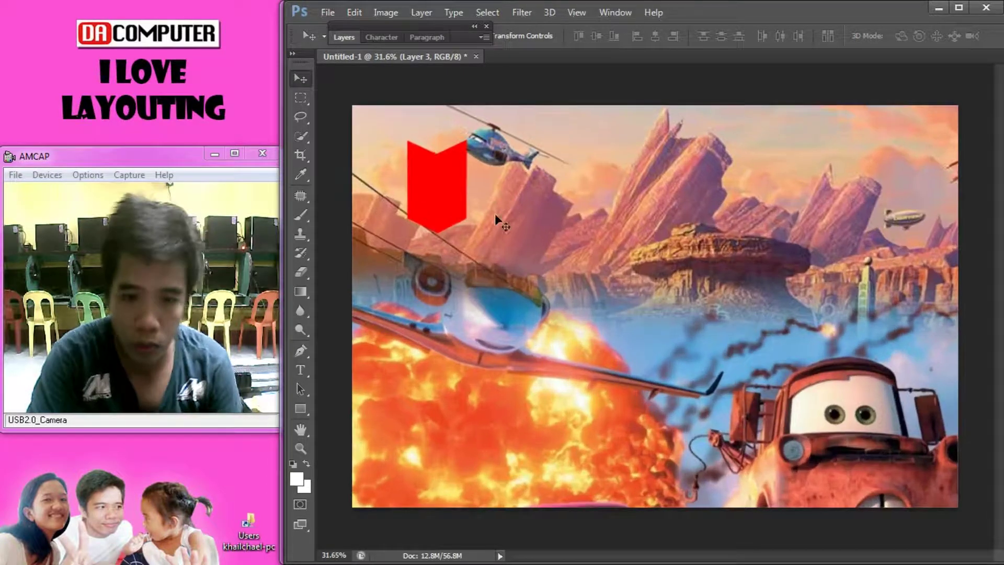
{"action": "right_click", "coordinate": [440, 194]}
{"action": "left_click", "coordinate": [448, 197]}
{"action": "left_click_drag", "start_coordinate": [444, 198], "coordinate": [689, 213]}
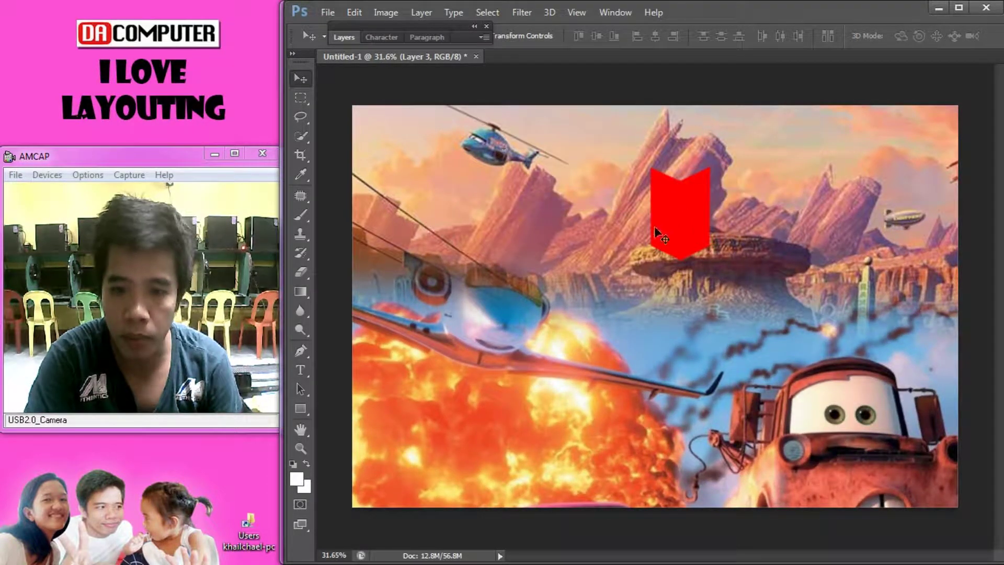
{"action": "scroll", "coordinate": [655, 226], "scroll_direction": "up", "scroll_amount": 1}
Step: Shift the red badge left and slightly down, undoing an accidental erase
{"action": "left_click", "coordinate": [301, 350]}
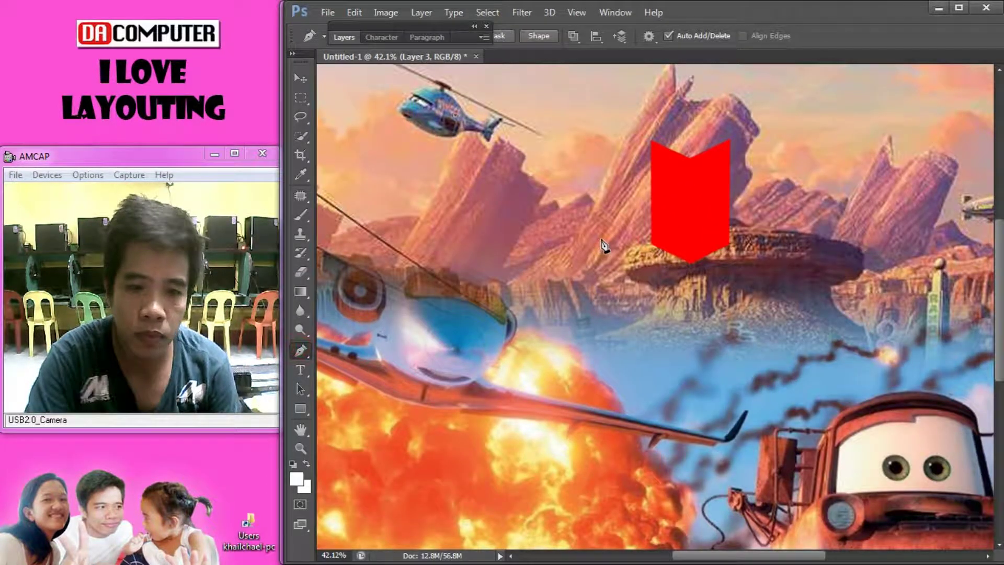
{"action": "left_click", "coordinate": [301, 79]}
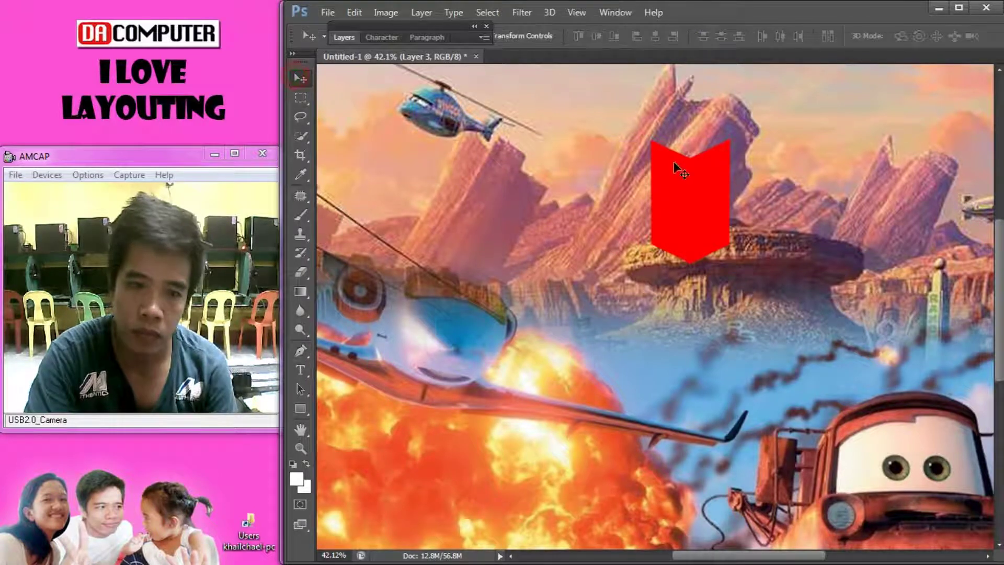
{"action": "left_click_drag", "start_coordinate": [673, 161], "coordinate": [515, 188]}
{"action": "left_click", "coordinate": [301, 272]}
{"action": "left_click", "coordinate": [514, 226]}
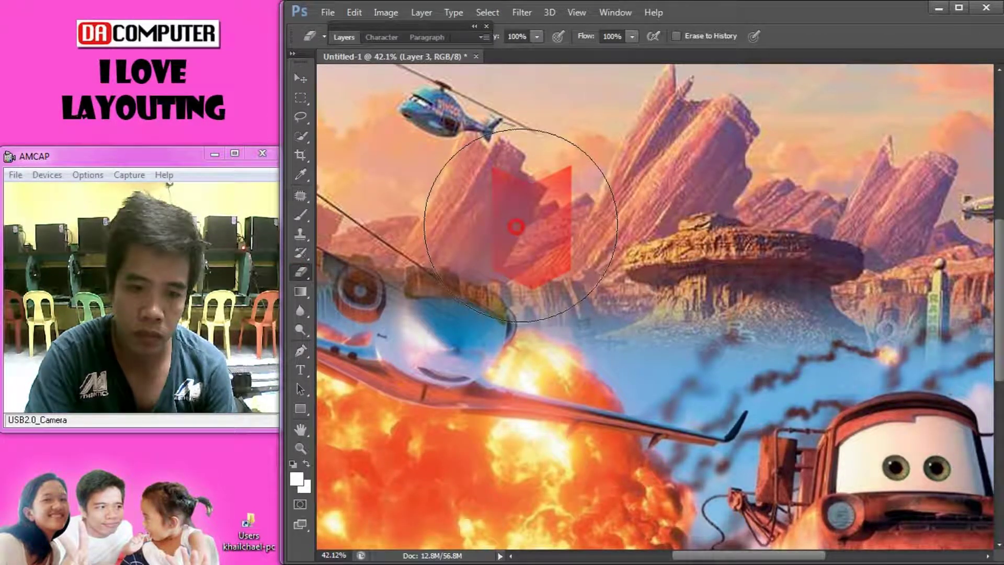
{"action": "key", "text": "ctrl+z"}
{"action": "key", "text": "ctrl+0"}
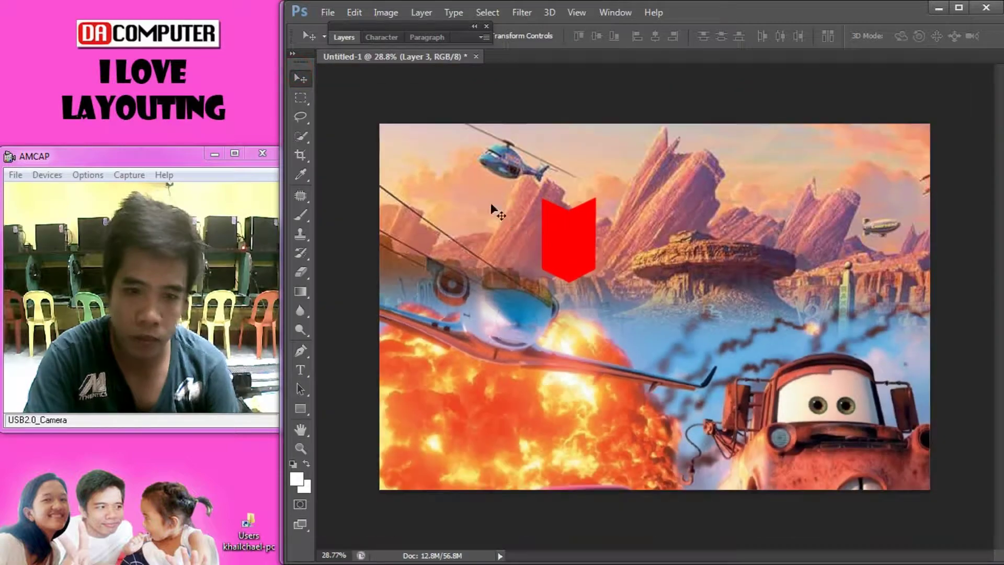
Step: Scale the red badge to about 126% and place it in the upper-left corner
{"action": "key", "text": "ctrl+t"}
{"action": "left_click_drag", "start_coordinate": [595, 281], "coordinate": [610, 304]}
{"action": "left_click_drag", "start_coordinate": [595, 253], "coordinate": [467, 192]}
{"action": "key", "text": "Return"}
{"action": "key", "text": "ctrl+0"}
{"action": "scroll", "coordinate": [530, 76], "scroll_direction": "down", "scroll_amount": 2}
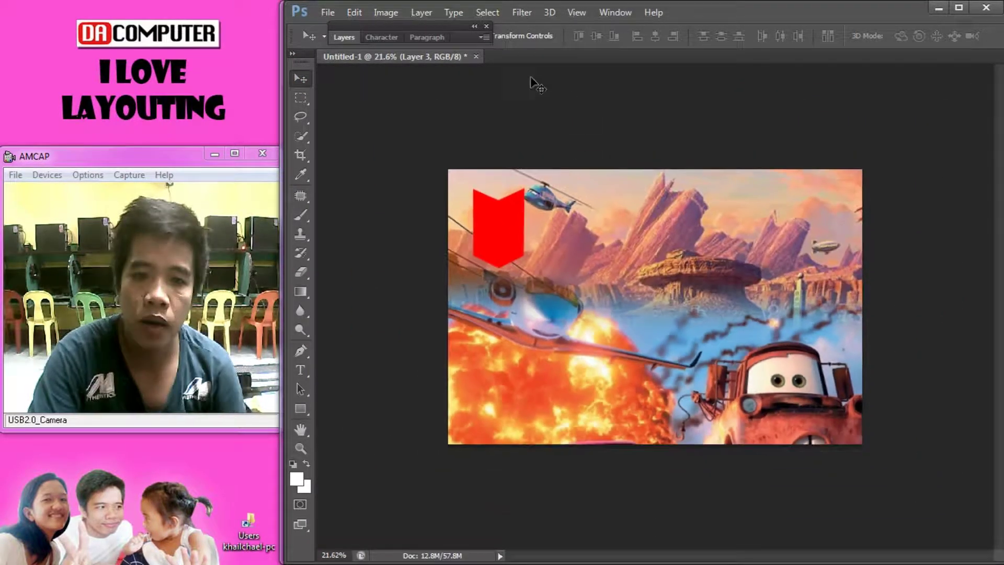
{"action": "left_click", "coordinate": [344, 38]}
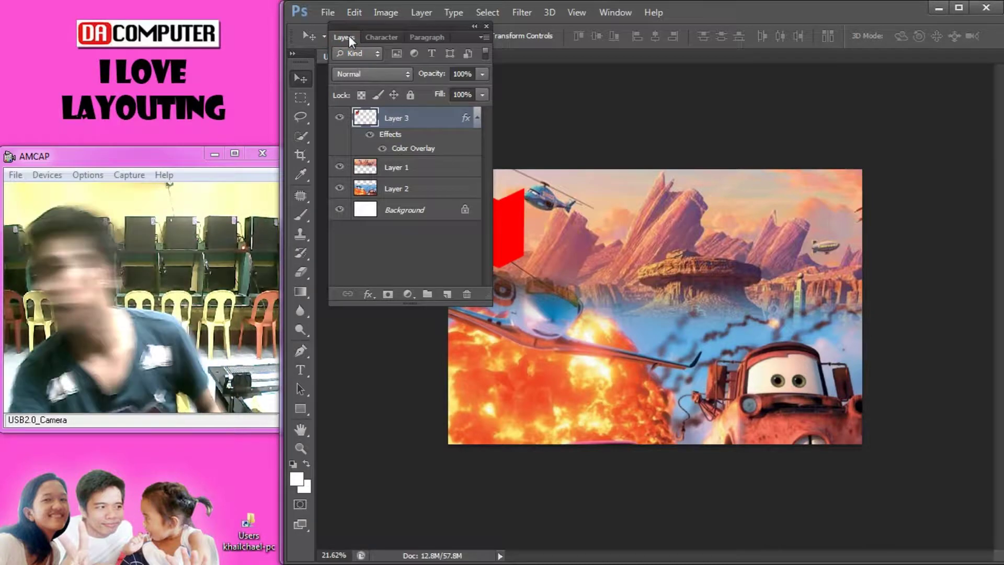
Step: Add a 3 px black outside Stroke effect to the red banner's Layer 3
{"action": "double_click", "coordinate": [436, 119]}
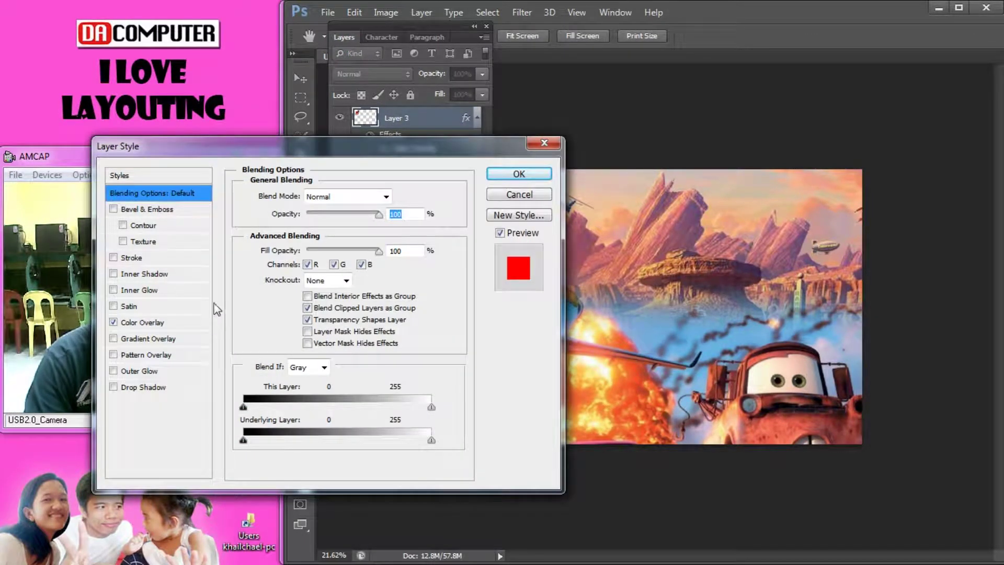
{"action": "left_click", "coordinate": [140, 257]}
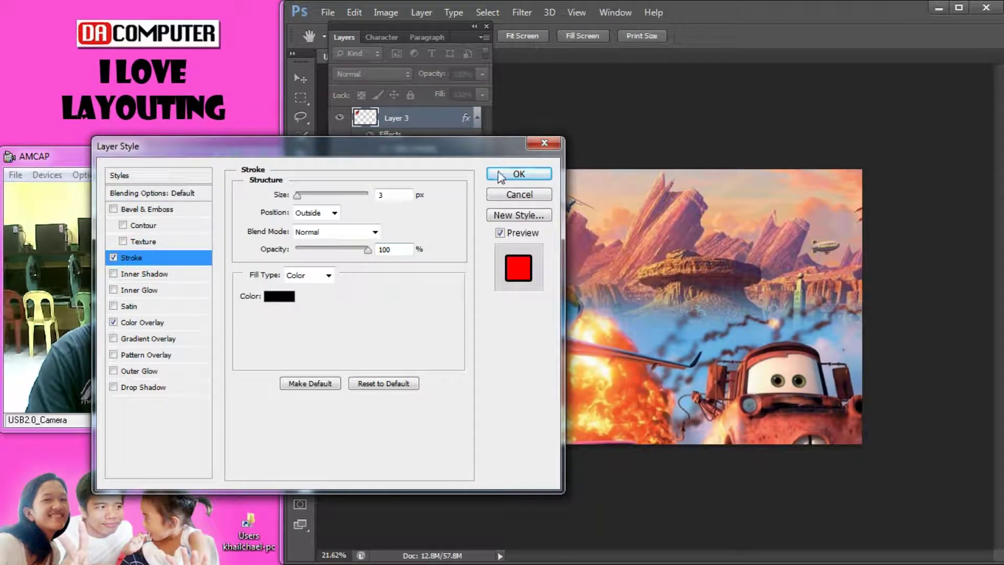
{"action": "left_click_drag", "start_coordinate": [491, 152], "coordinate": [455, 240]}
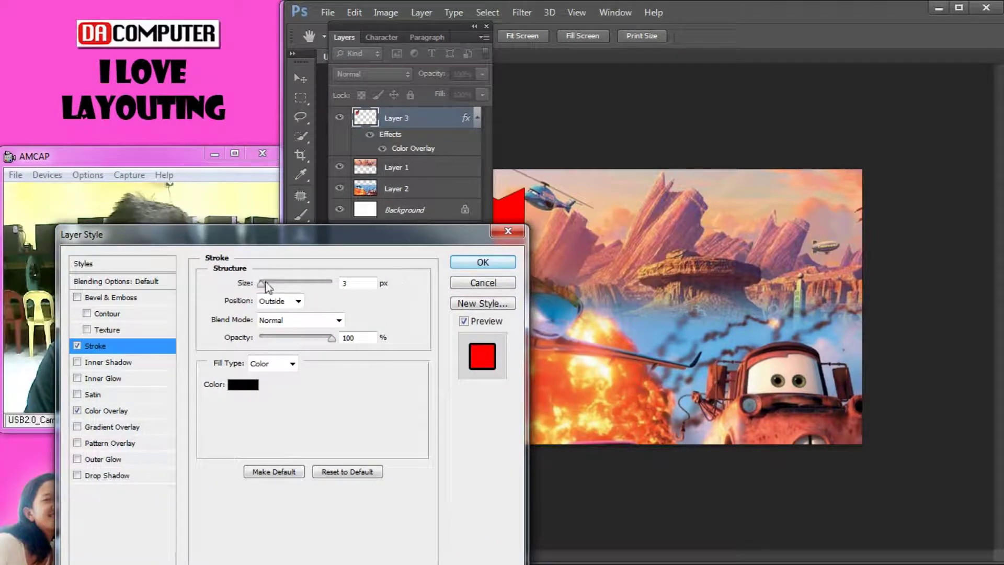
{"action": "left_click", "coordinate": [490, 262]}
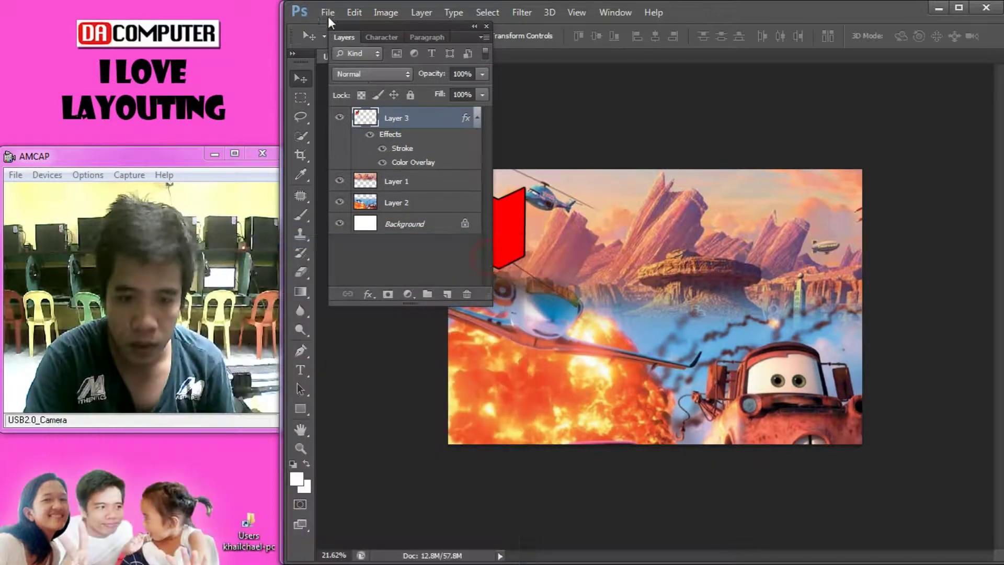
Step: Scale the lower Cars picture on Layer 2 down to about 89%
{"action": "left_click", "coordinate": [344, 33]}
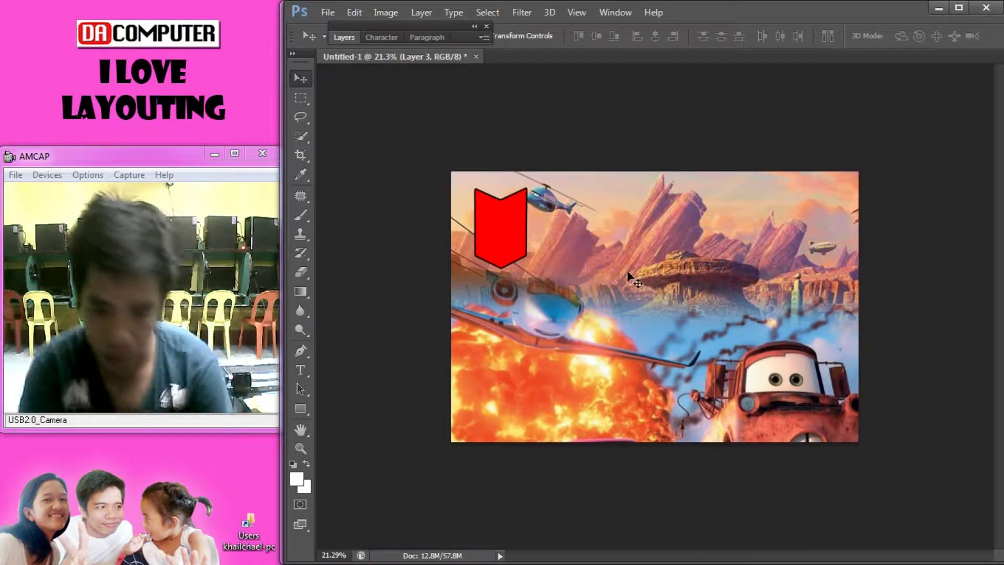
{"action": "key", "text": "ctrl+0"}
{"action": "right_click", "coordinate": [724, 357]}
{"action": "left_click", "coordinate": [737, 360]}
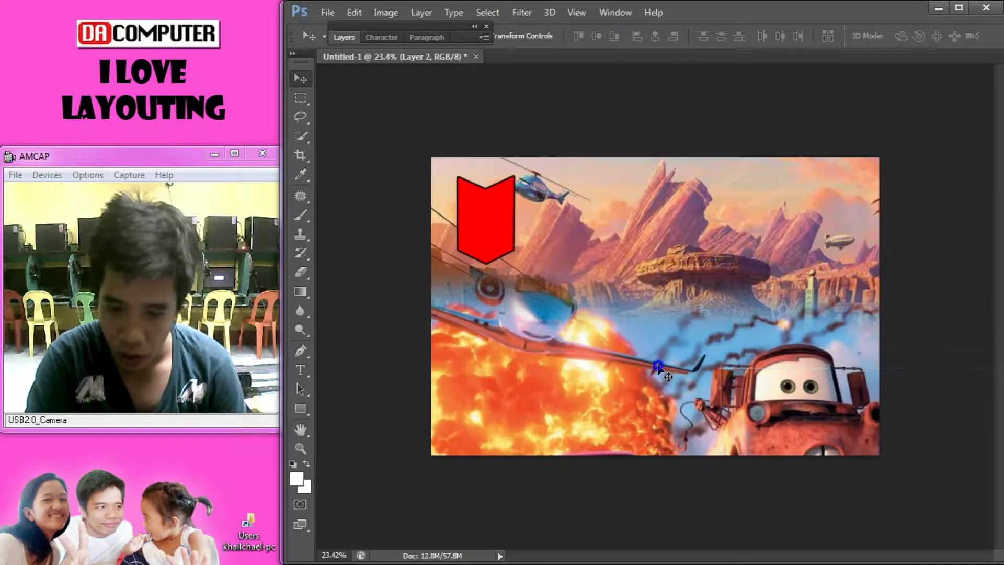
{"action": "key", "text": "ctrl+t"}
{"action": "key", "text": "ctrl+0"}
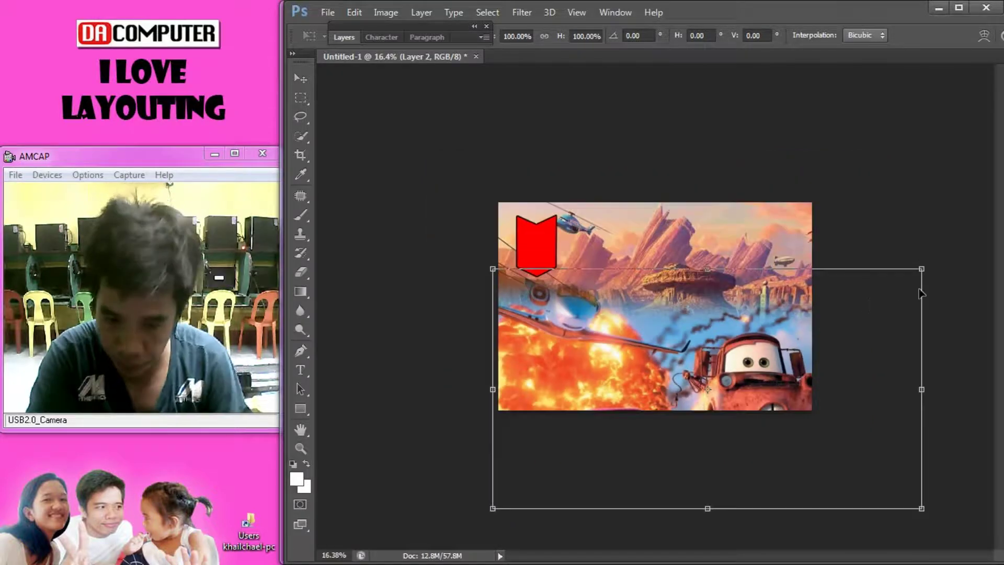
{"action": "left_click_drag", "start_coordinate": [921, 268], "coordinate": [875, 294]}
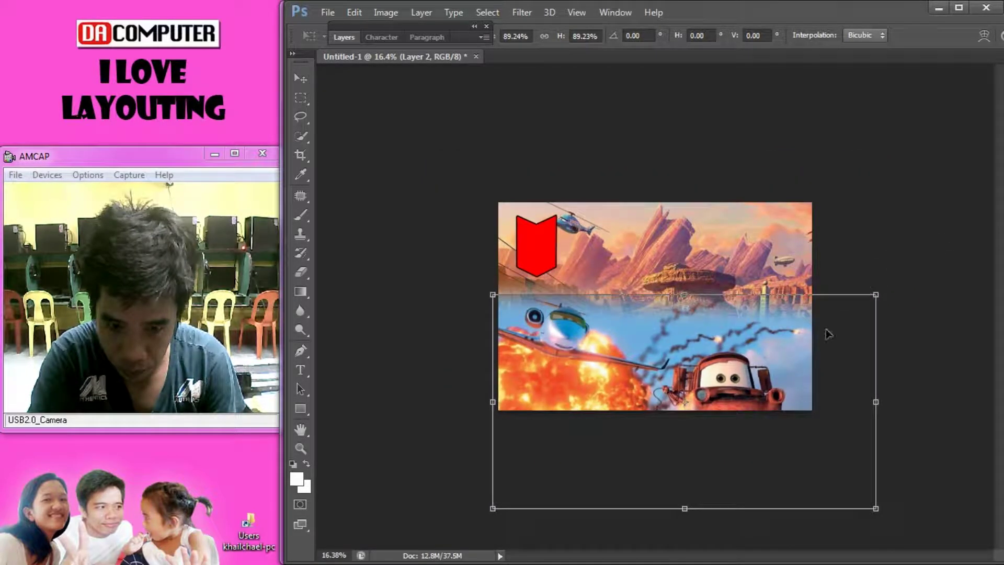
{"action": "key", "text": "Return"}
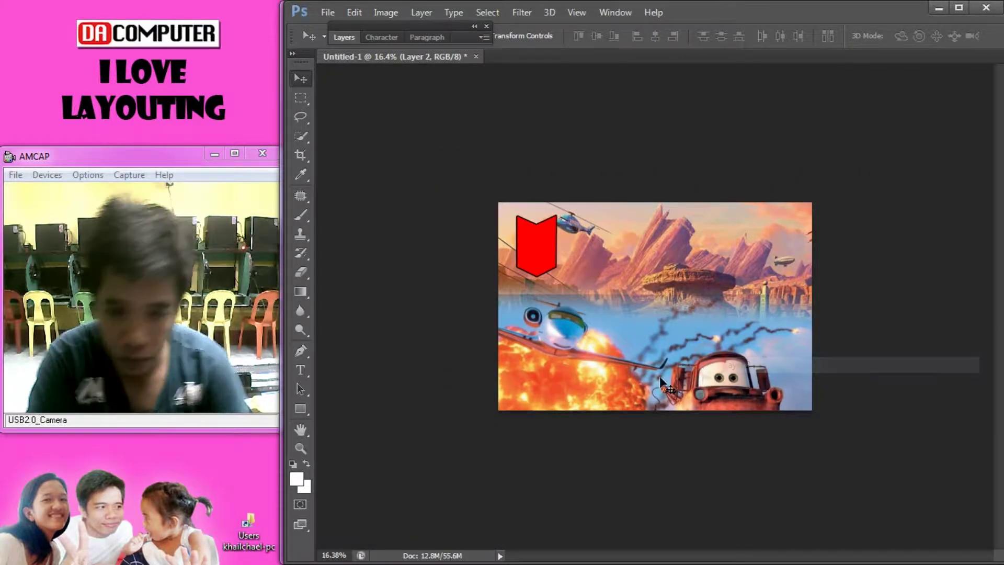
Step: Erase the Cars picture's top edge so it blends into the mountains
{"action": "key", "text": "ctrl+0"}
{"action": "key", "text": "e"}
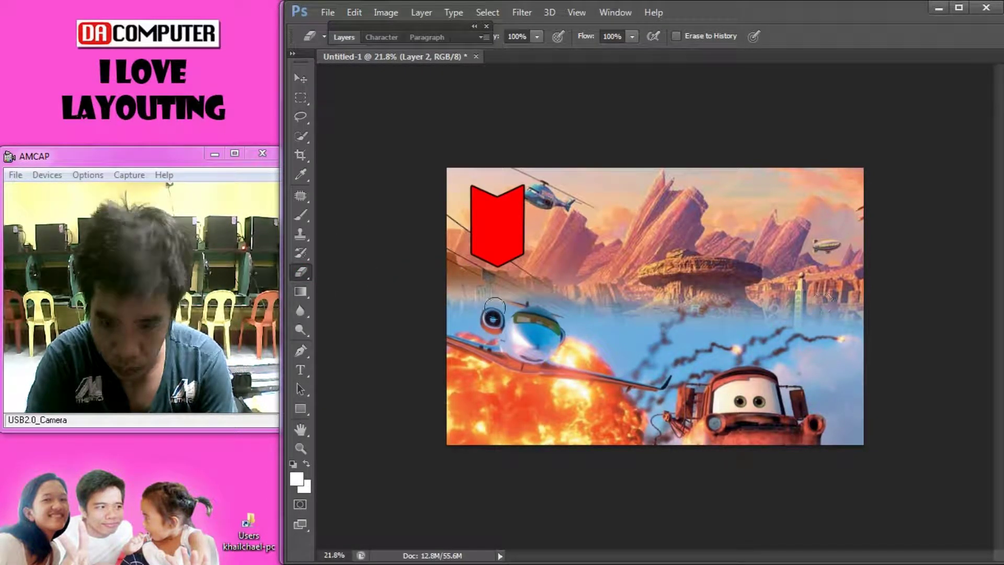
{"action": "key", "text": "v"}
{"action": "scroll", "coordinate": [651, 231], "scroll_direction": "down", "scroll_amount": 2}
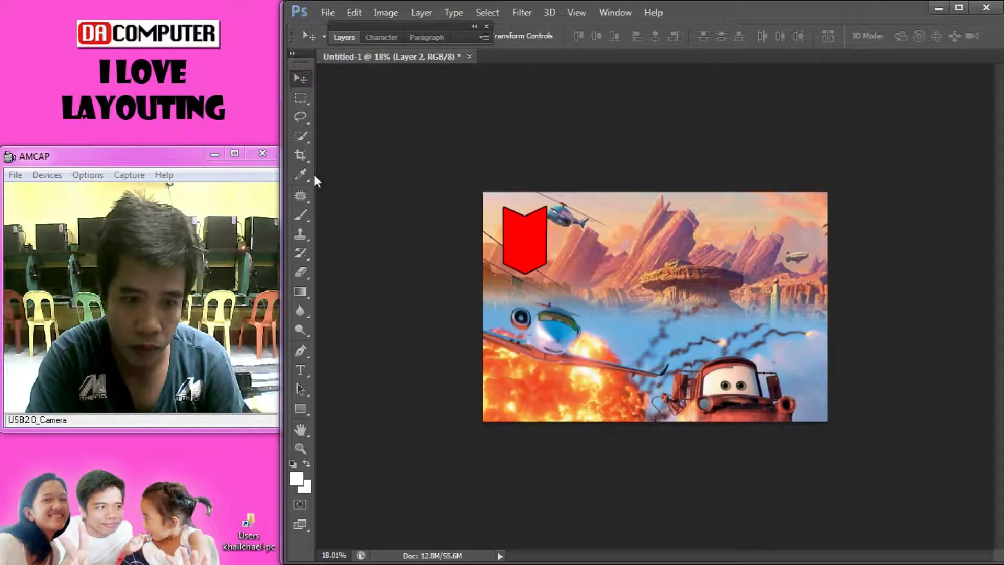
{"action": "left_click", "coordinate": [985, 103]}
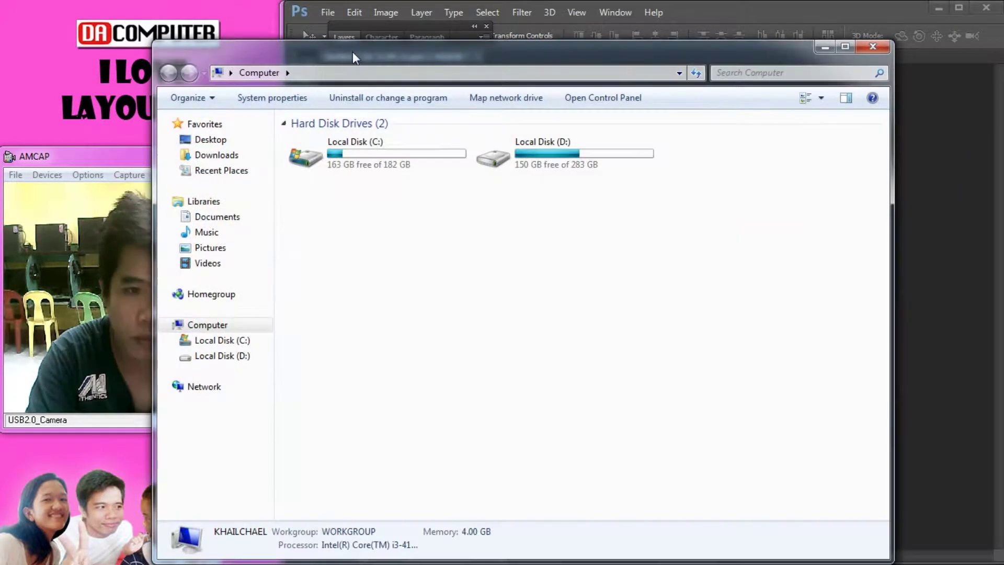
Step: Show the Network view in Explorer and refresh the list of networked computers
{"action": "left_click_drag", "start_coordinate": [353, 52], "coordinate": [630, 38]}
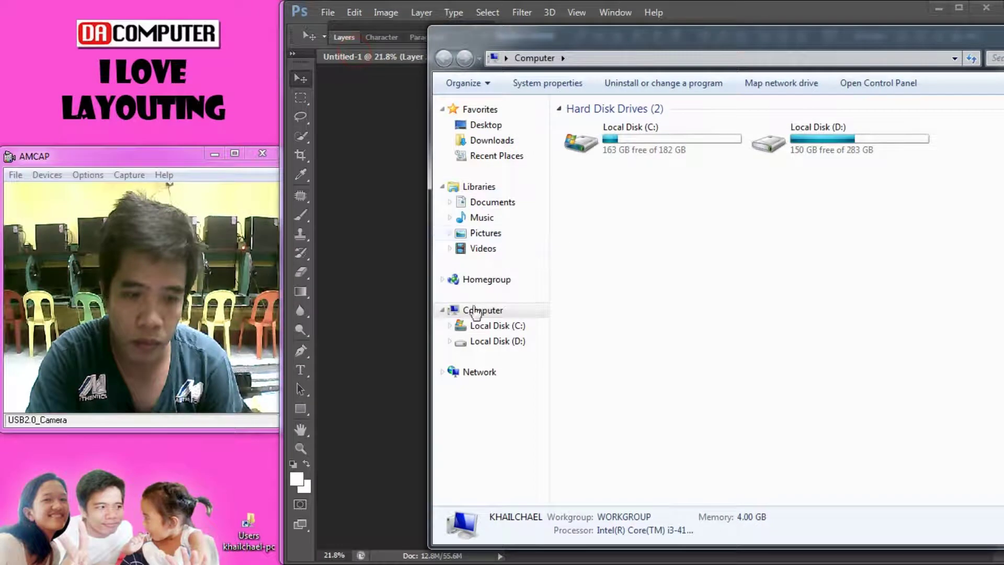
{"action": "left_click", "coordinate": [479, 372]}
{"action": "right_click", "coordinate": [653, 335]}
{"action": "left_click", "coordinate": [707, 402]}
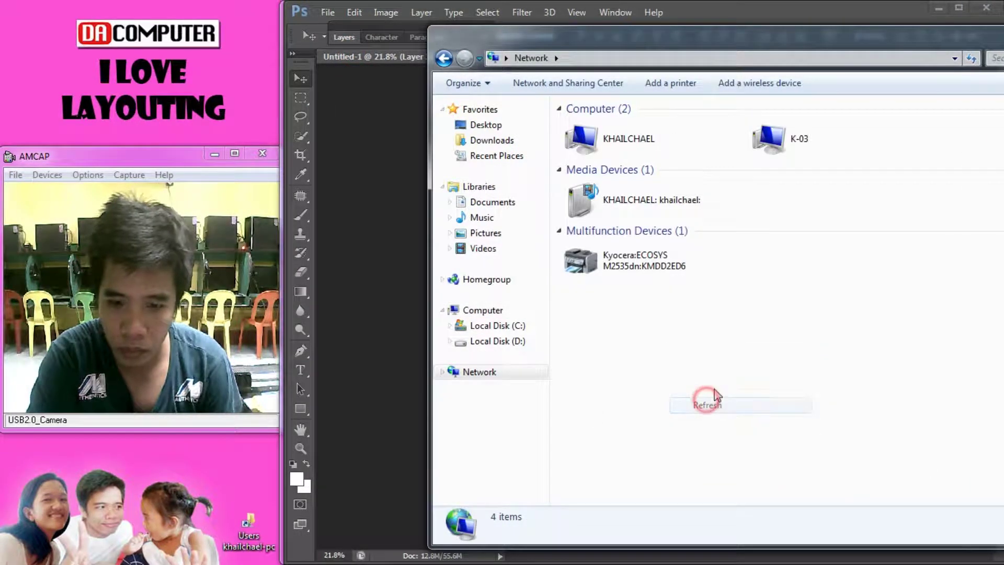
{"action": "left_click", "coordinate": [793, 143]}
{"action": "right_click", "coordinate": [758, 320]}
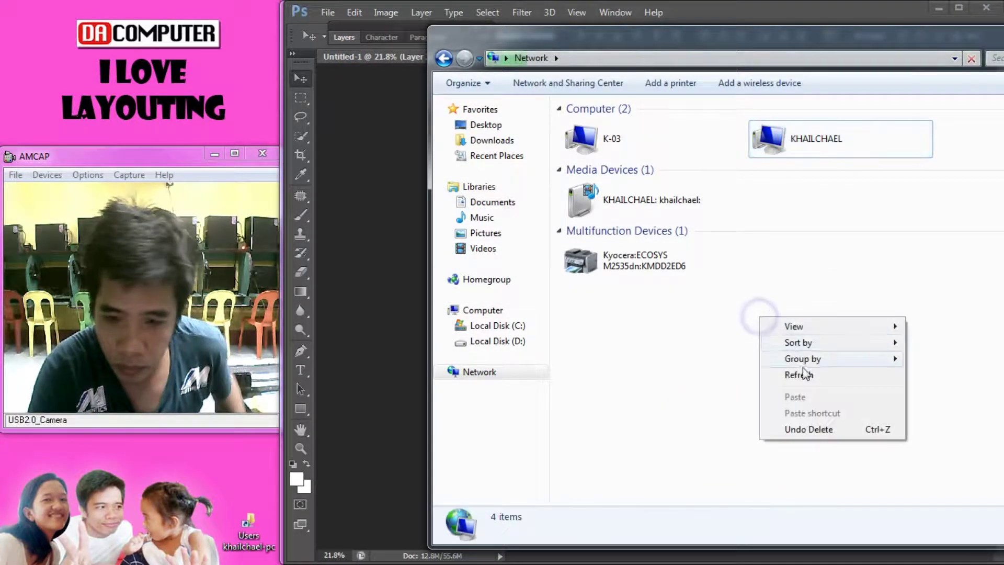
{"action": "left_click", "coordinate": [807, 377]}
{"action": "left_click_drag", "start_coordinate": [862, 34], "coordinate": [742, 35]}
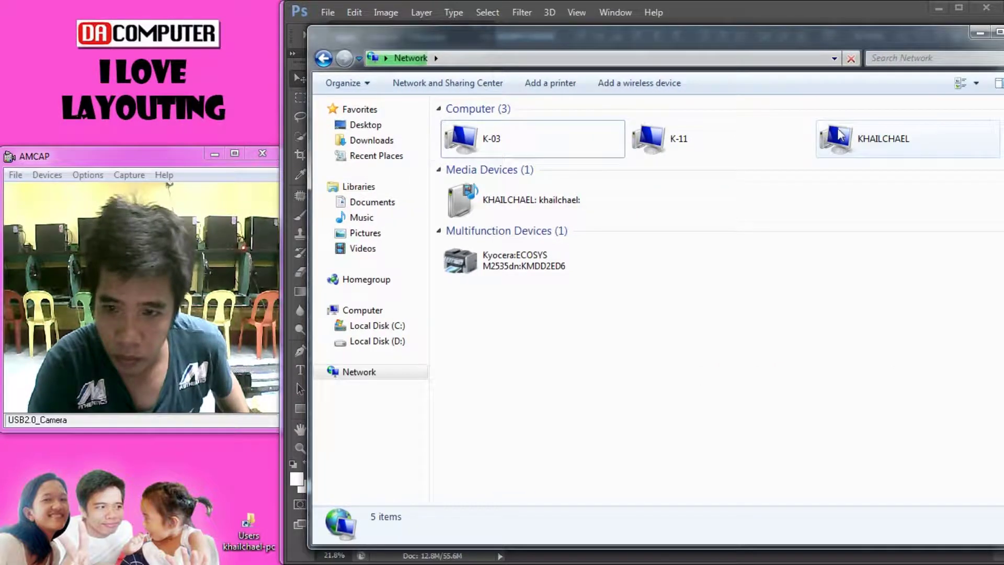
{"action": "right_click", "coordinate": [701, 250]}
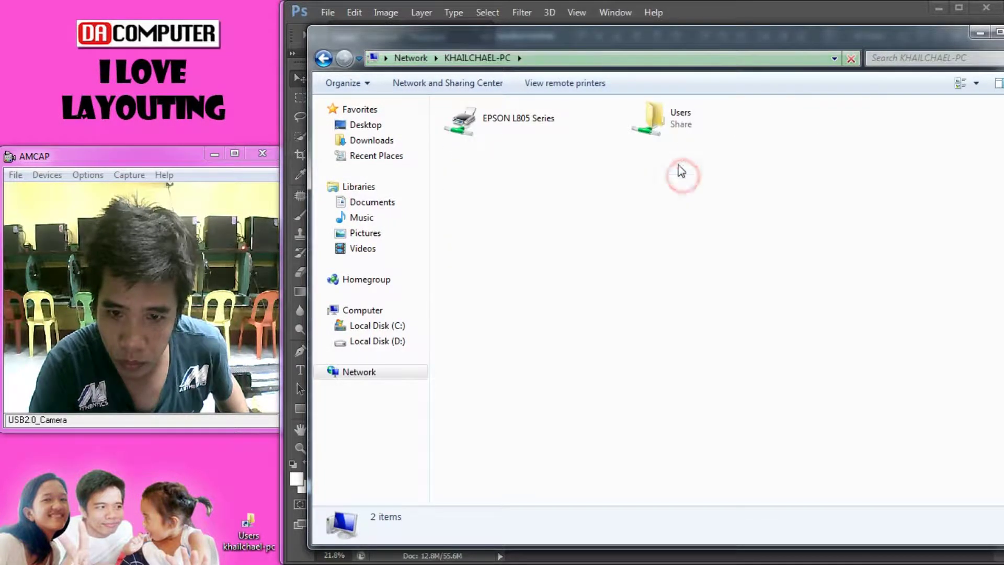
Step: Open the shared PC's Users folder, check New folder (2), and go back
{"action": "double_click", "coordinate": [673, 124]}
{"action": "scroll", "coordinate": [754, 396], "scroll_direction": "down", "scroll_amount": 2}
{"action": "scroll", "coordinate": [753, 392], "scroll_direction": "up", "scroll_amount": 2}
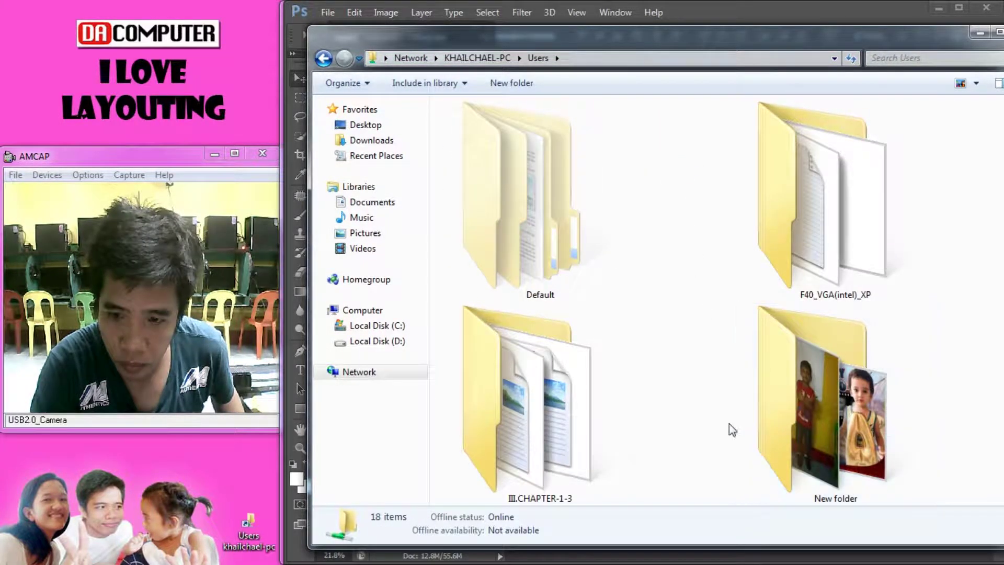
{"action": "scroll", "coordinate": [728, 425], "scroll_direction": "down", "scroll_amount": 3}
{"action": "double_click", "coordinate": [542, 198]}
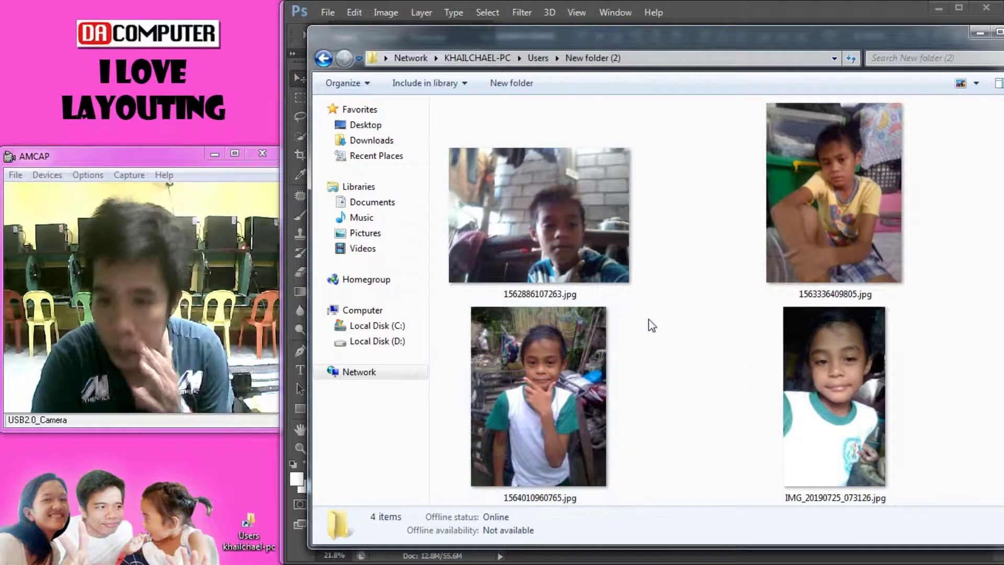
{"action": "left_click", "coordinate": [323, 58]}
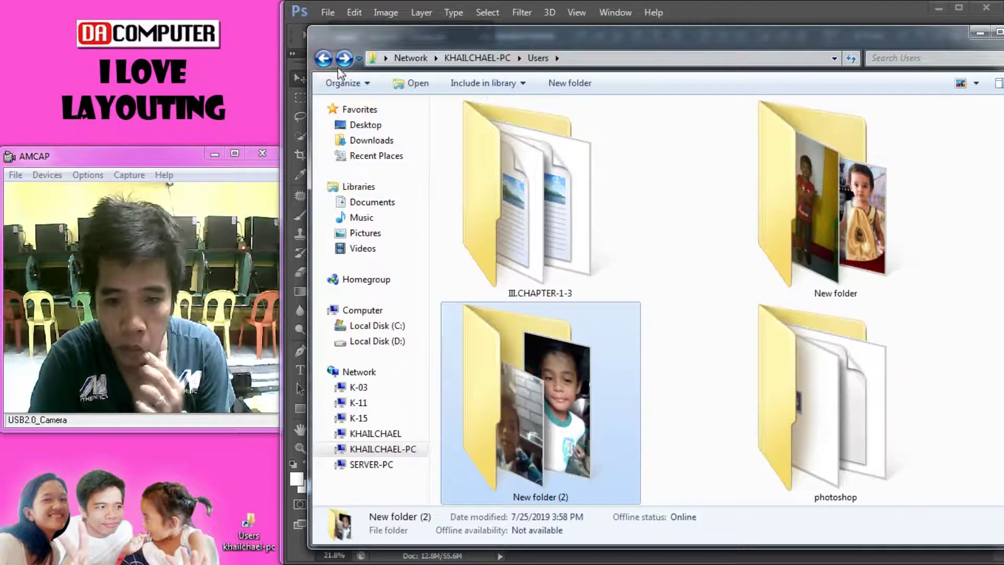
{"action": "left_click", "coordinate": [322, 59]}
{"action": "left_click", "coordinate": [709, 296]}
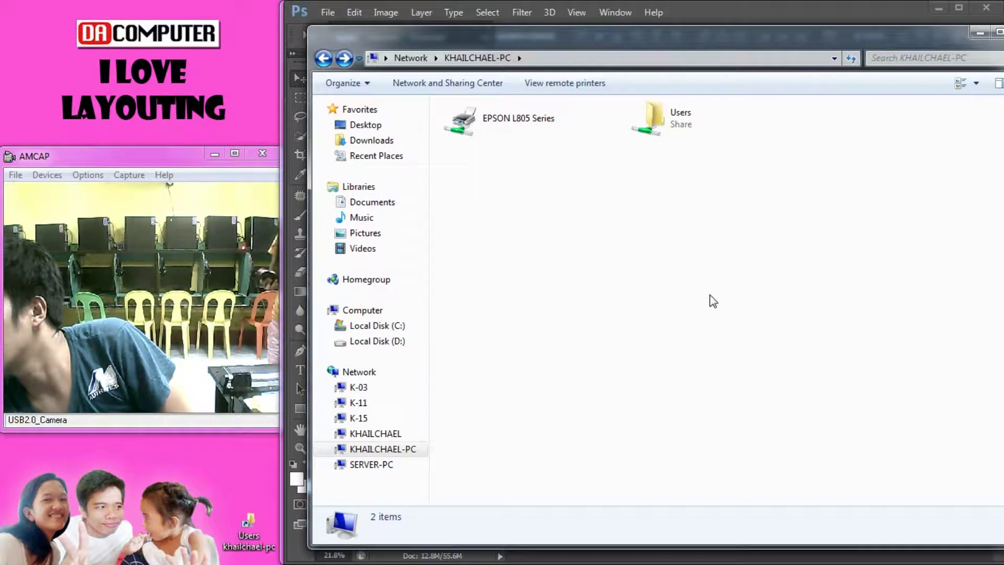
Step: Open Users\New folder in Extra large icons and select the boy's sunglasses photo
{"action": "double_click", "coordinate": [679, 109]}
{"action": "double_click", "coordinate": [867, 390]}
{"action": "right_click", "coordinate": [481, 178]}
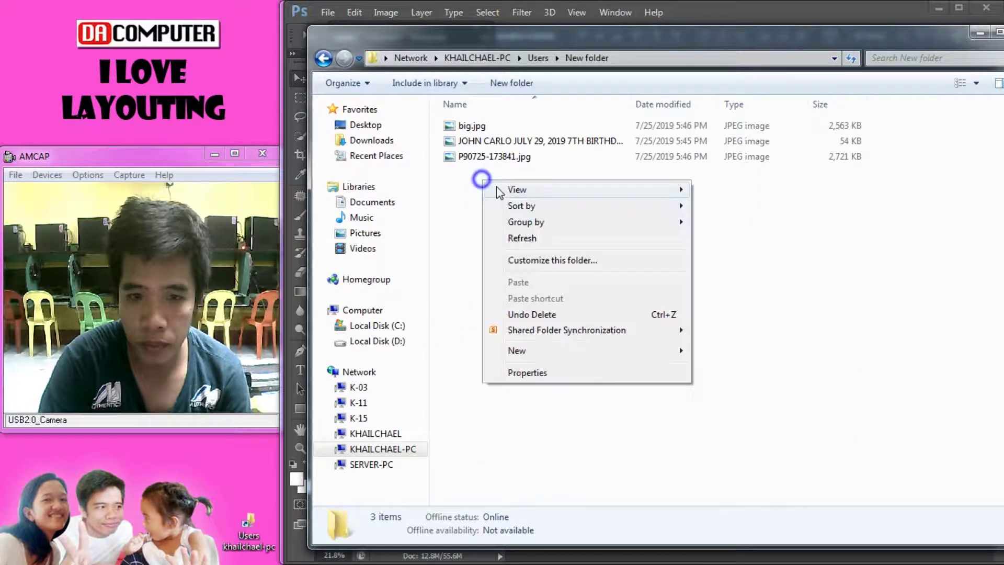
{"action": "left_click", "coordinate": [722, 191]}
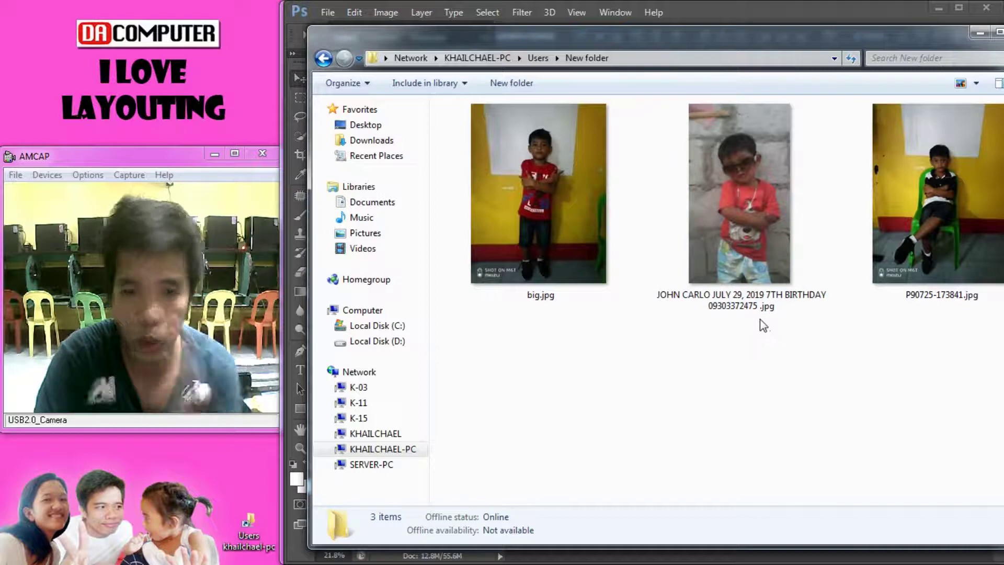
{"action": "mouse_move", "coordinate": [741, 300]}
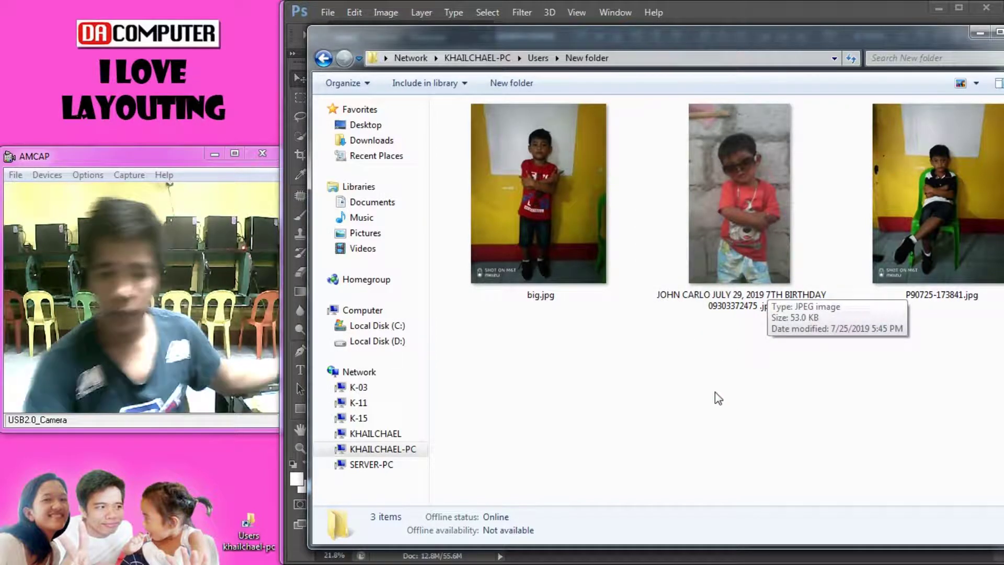
{"action": "left_click", "coordinate": [748, 225]}
{"action": "left_click", "coordinate": [707, 7]}
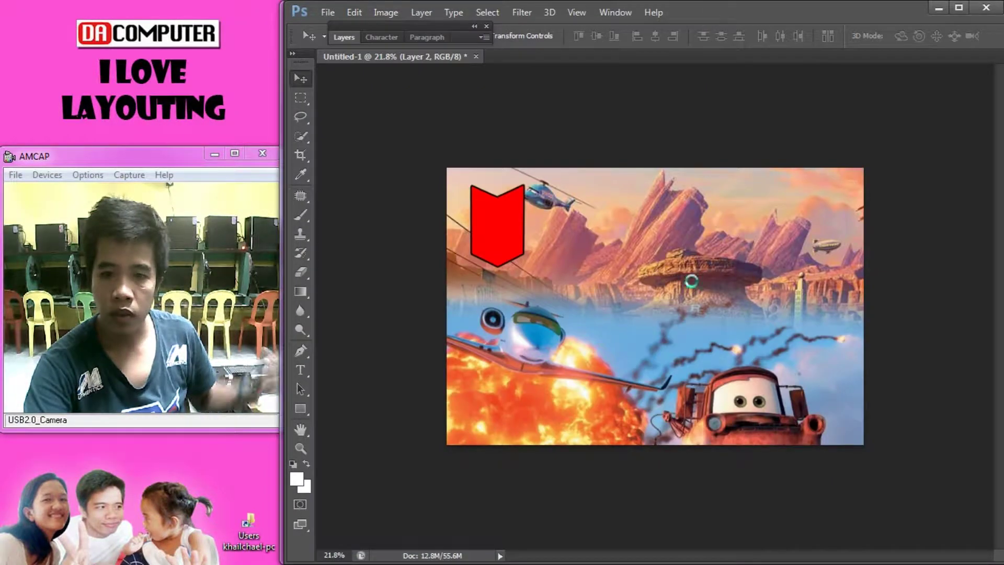
Step: Bring the boy's photo into the layout, move its layer to front, and place it lower right
{"action": "mouse_move", "coordinate": [650, 238]}
{"action": "left_mouse_down"}
{"action": "mouse_move", "coordinate": [417, 62]}
{"action": "mouse_move", "coordinate": [704, 321]}
{"action": "left_mouse_up"}
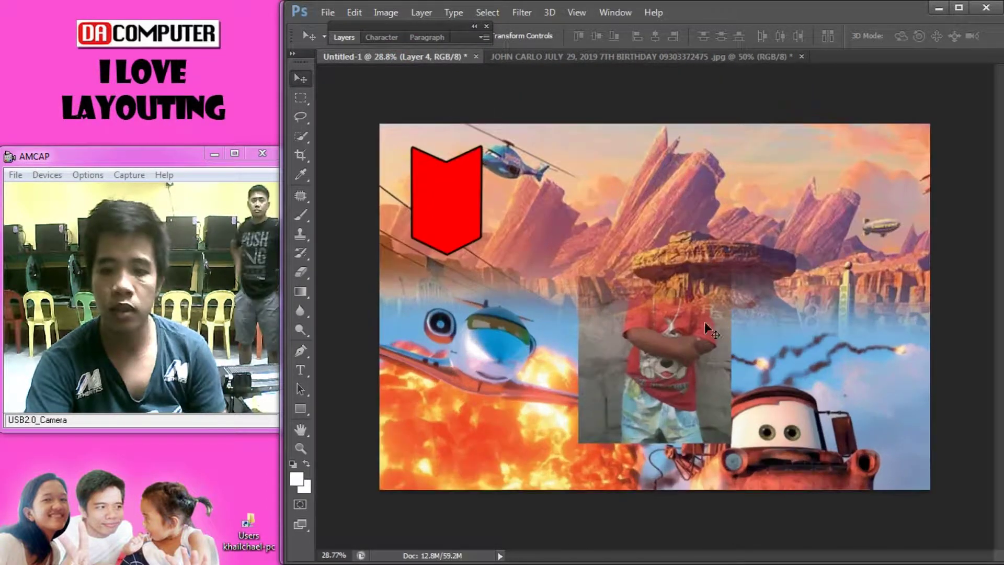
{"action": "left_click", "coordinate": [422, 12]}
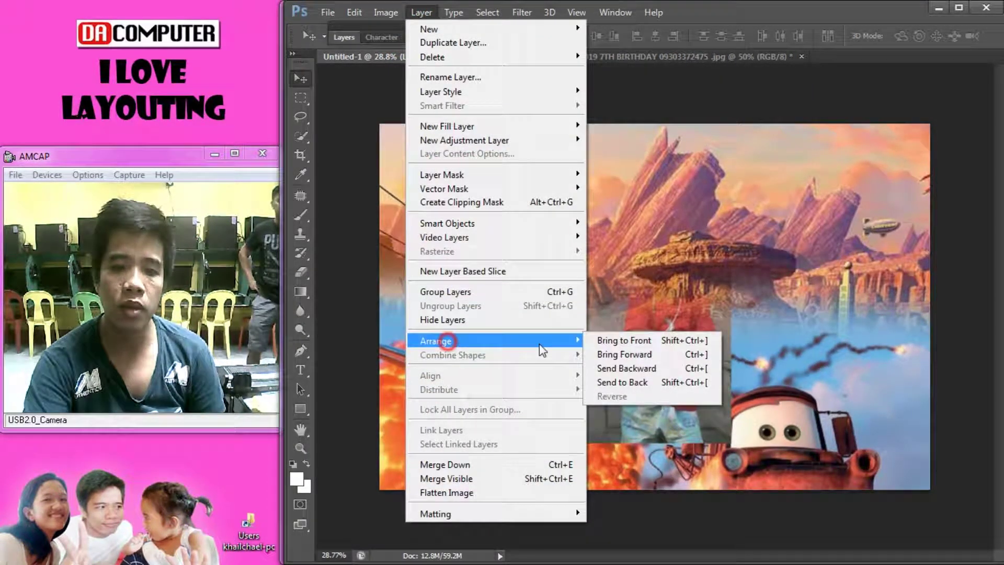
{"action": "left_click", "coordinate": [617, 341]}
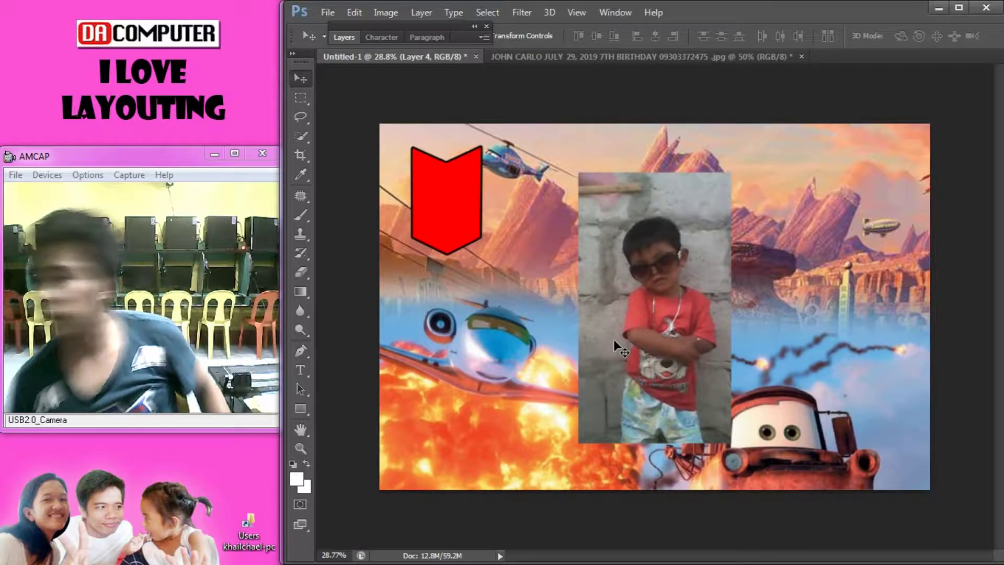
{"action": "left_click", "coordinate": [641, 289]}
{"action": "left_click_drag", "start_coordinate": [642, 290], "coordinate": [833, 336]}
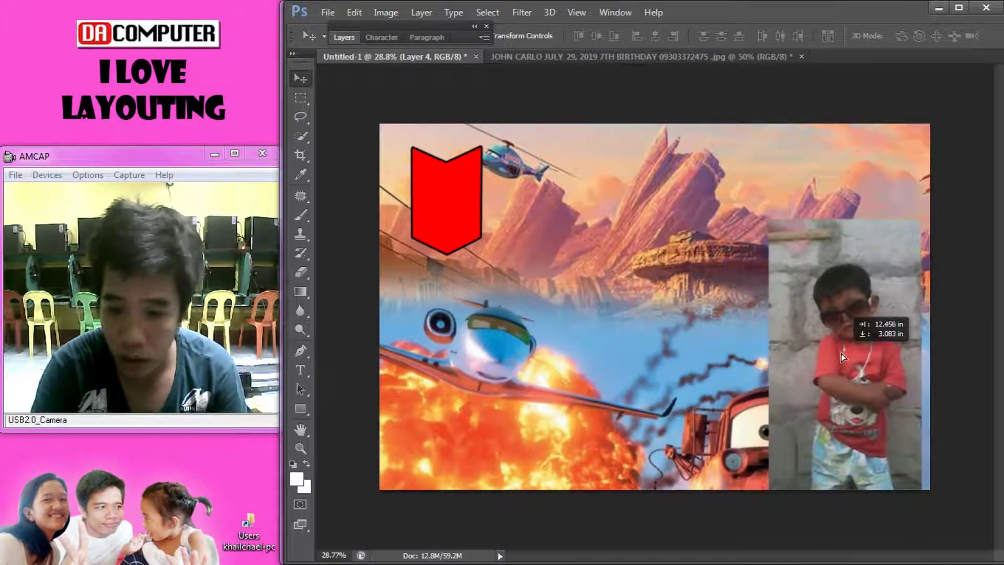
Step: Enlarge the boy photo up to the canvas top and shift it further left
{"action": "key", "text": "ctrl+t"}
{"action": "left_click_drag", "start_coordinate": [770, 219], "coordinate": [717, 124]}
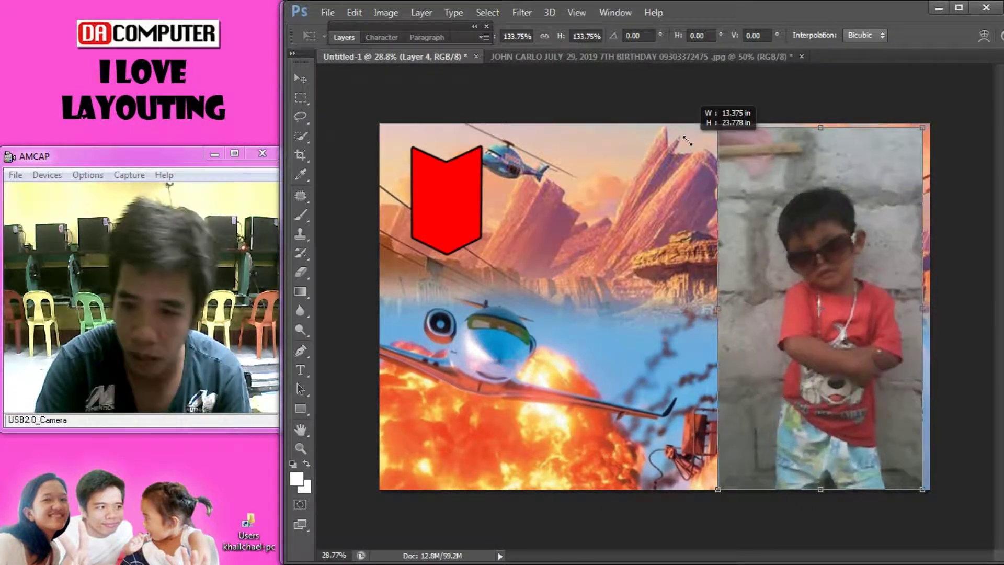
{"action": "key", "text": "Return"}
{"action": "left_click_drag", "start_coordinate": [846, 329], "coordinate": [841, 315]}
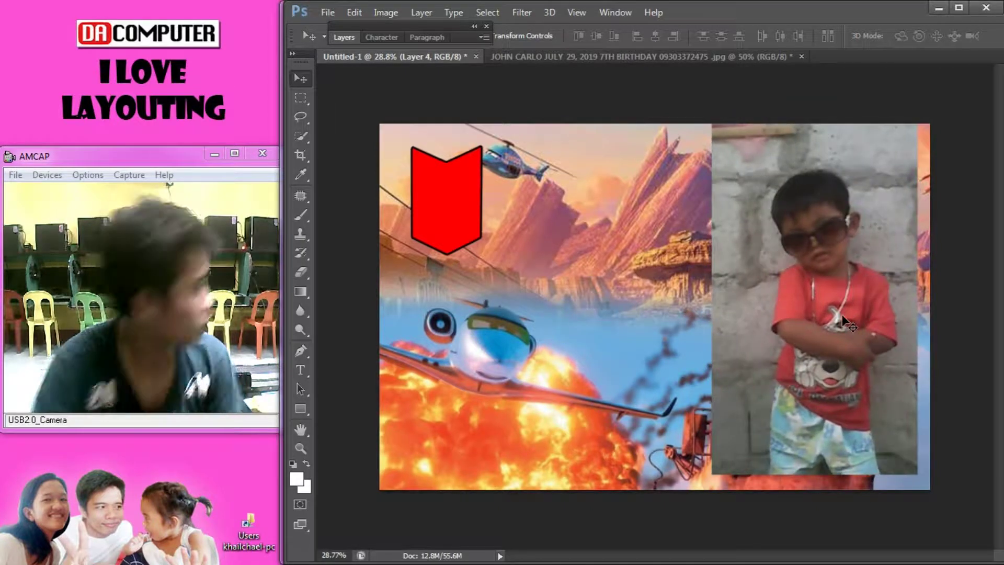
{"action": "right_click", "coordinate": [843, 321]}
{"action": "left_click", "coordinate": [842, 304]}
{"action": "mouse_move", "coordinate": [842, 305]}
{"action": "left_mouse_down"}
{"action": "mouse_move", "coordinate": [776, 330]}
{"action": "mouse_move", "coordinate": [755, 359]}
{"action": "left_mouse_up"}
Step: Delete the boy photo's marqueed top strip, deselect, and move the photo up and slightly left
{"action": "left_click", "coordinate": [300, 98]}
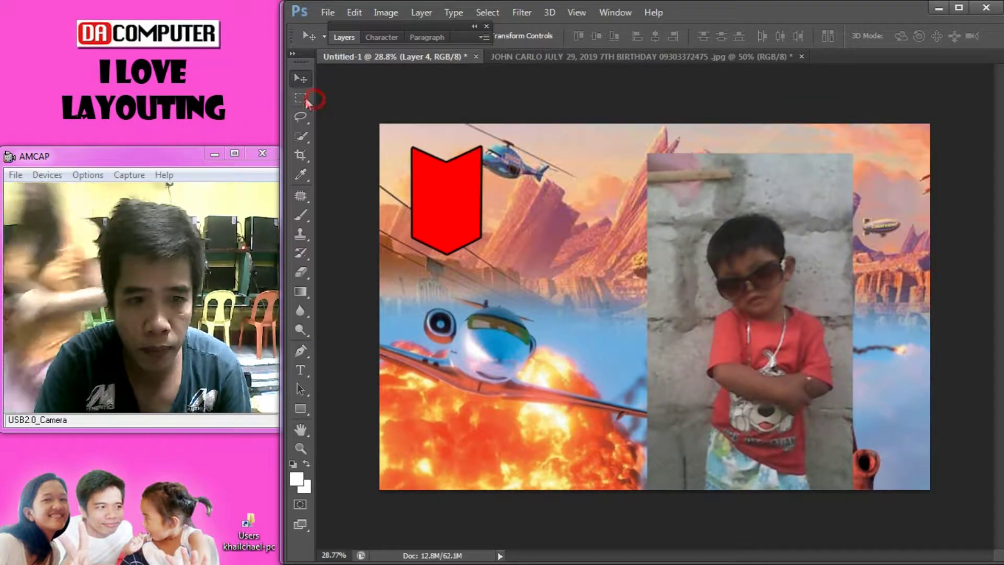
{"action": "left_click_drag", "start_coordinate": [581, 123], "coordinate": [905, 204]}
{"action": "key", "text": "Delete"}
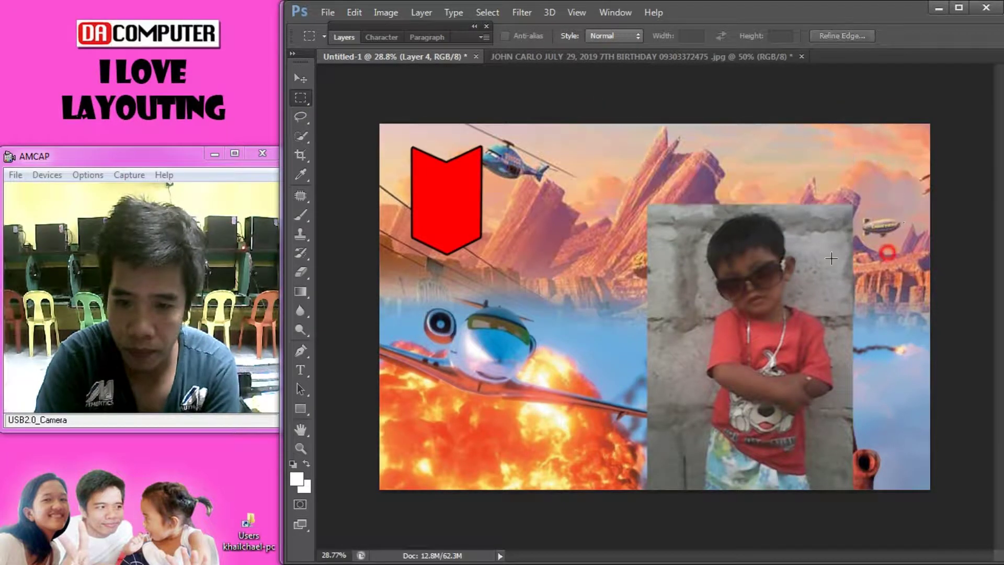
{"action": "key", "text": "ctrl+d"}
{"action": "left_click", "coordinate": [300, 78]}
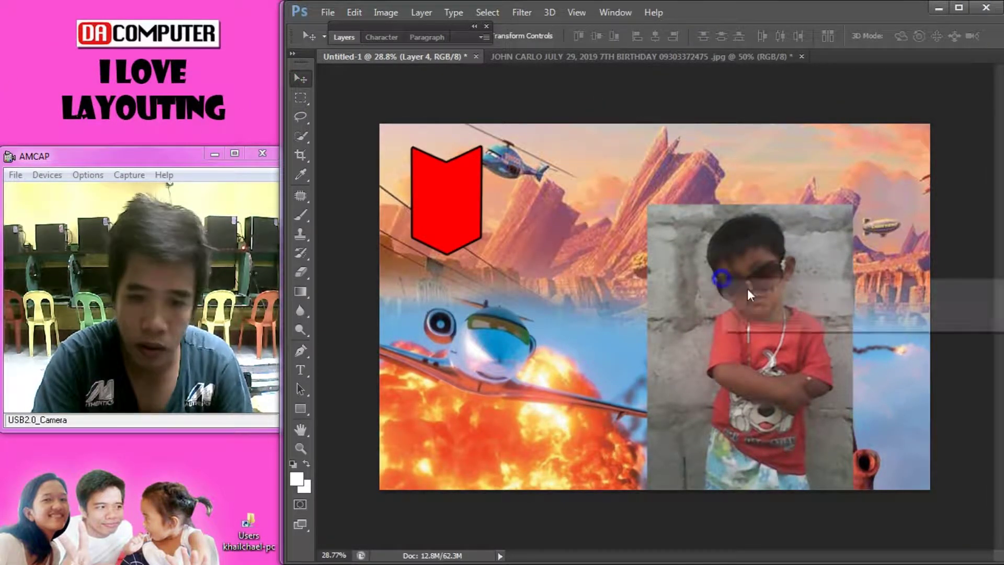
{"action": "left_click_drag", "start_coordinate": [729, 272], "coordinate": [714, 212]}
{"action": "scroll", "coordinate": [741, 431], "scroll_direction": "up", "scroll_amount": 5}
{"action": "scroll", "coordinate": [742, 431], "scroll_direction": "down", "scroll_amount": 5}
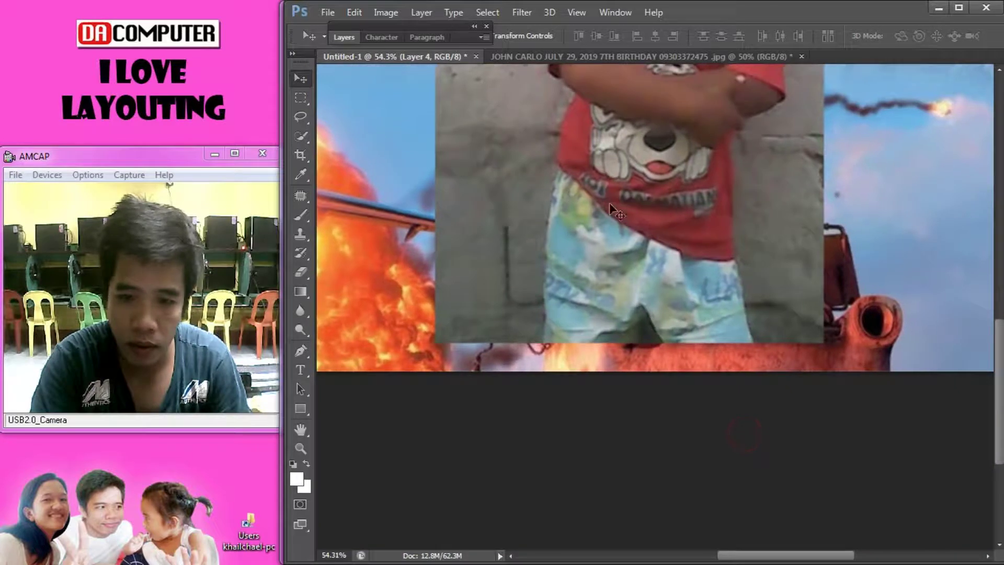
Step: Select the Pen tool and pan the view to bring the boy's outline into view
{"action": "scroll", "coordinate": [741, 431], "scroll_direction": "up", "scroll_amount": 5}
{"action": "left_click", "coordinate": [304, 356]}
{"action": "scroll", "coordinate": [473, 420], "scroll_direction": "up", "scroll_amount": 2}
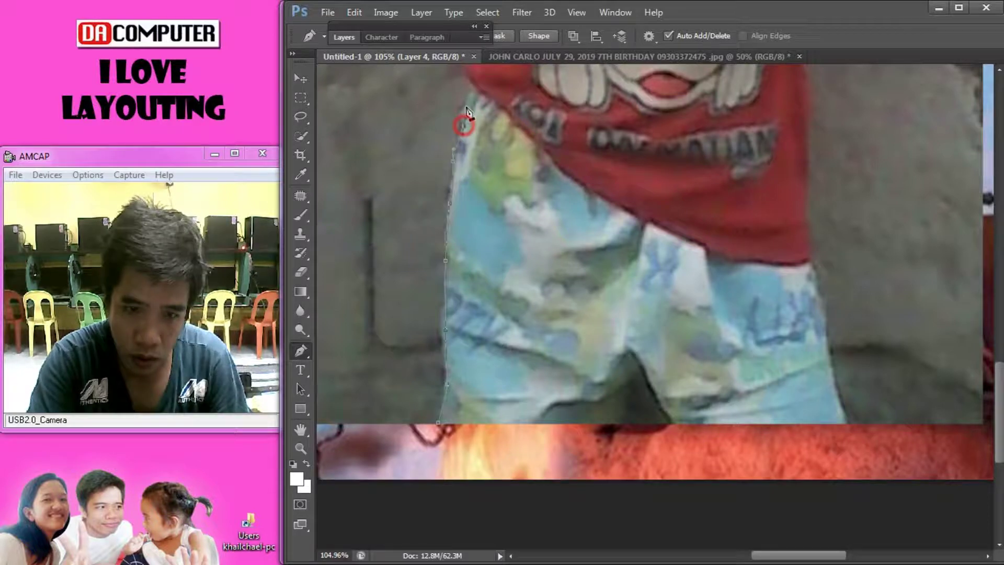
{"action": "scroll", "coordinate": [522, 261], "scroll_direction": "down", "scroll_amount": 5}
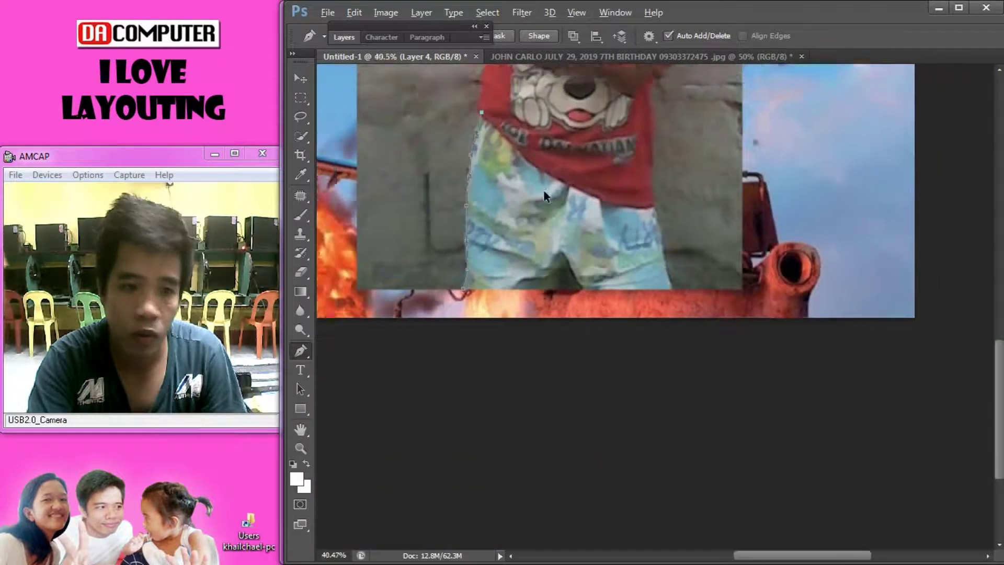
{"action": "mouse_move", "coordinate": [584, 268]}
{"action": "left_mouse_down"}
{"action": "mouse_move", "coordinate": [594, 340]}
{"action": "mouse_move", "coordinate": [537, 355]}
{"action": "left_mouse_up"}
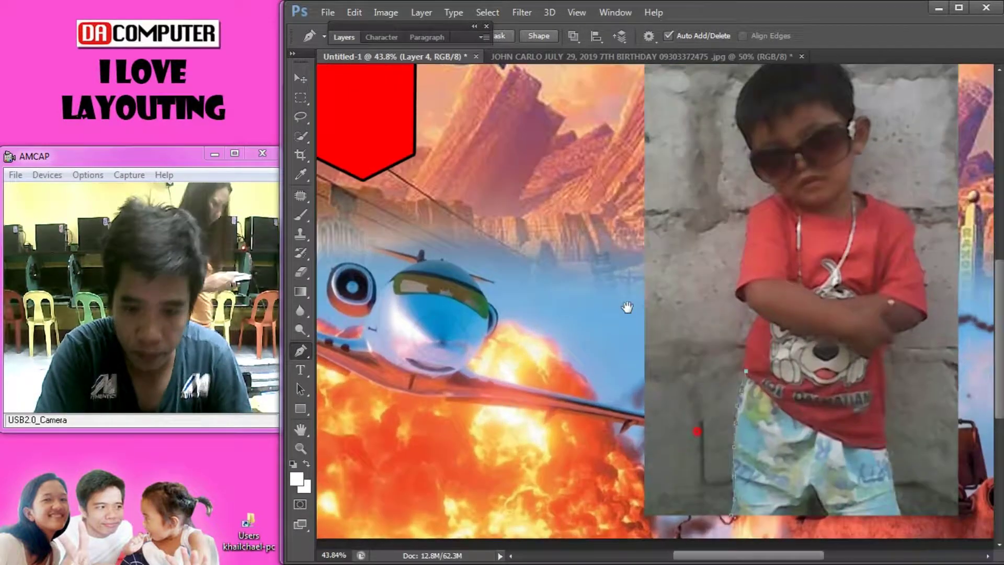
{"action": "scroll", "coordinate": [542, 198], "scroll_direction": "up", "scroll_amount": 5}
{"action": "left_click_drag", "start_coordinate": [643, 215], "coordinate": [607, 310]}
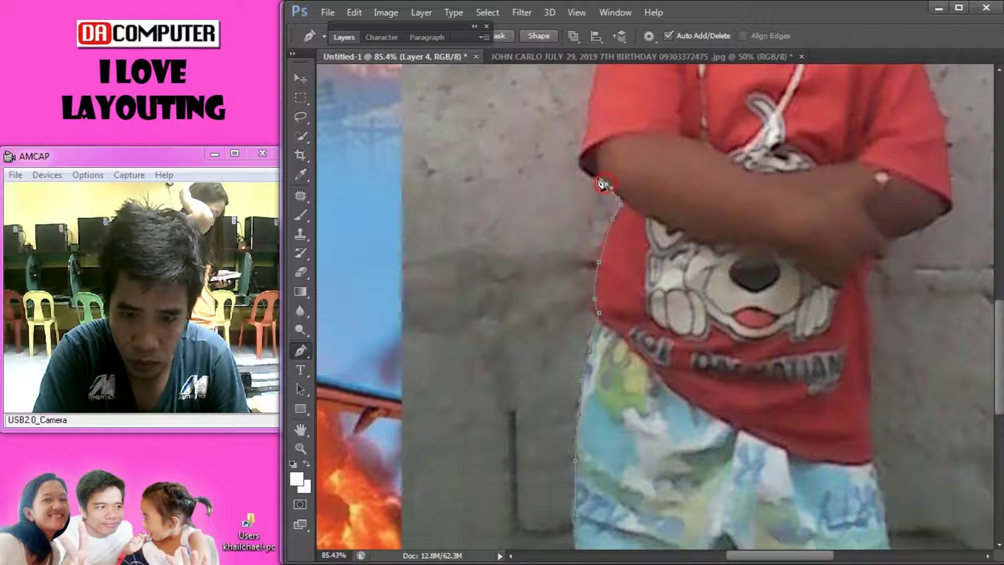
{"action": "scroll", "coordinate": [591, 128], "scroll_direction": "down", "scroll_amount": 4}
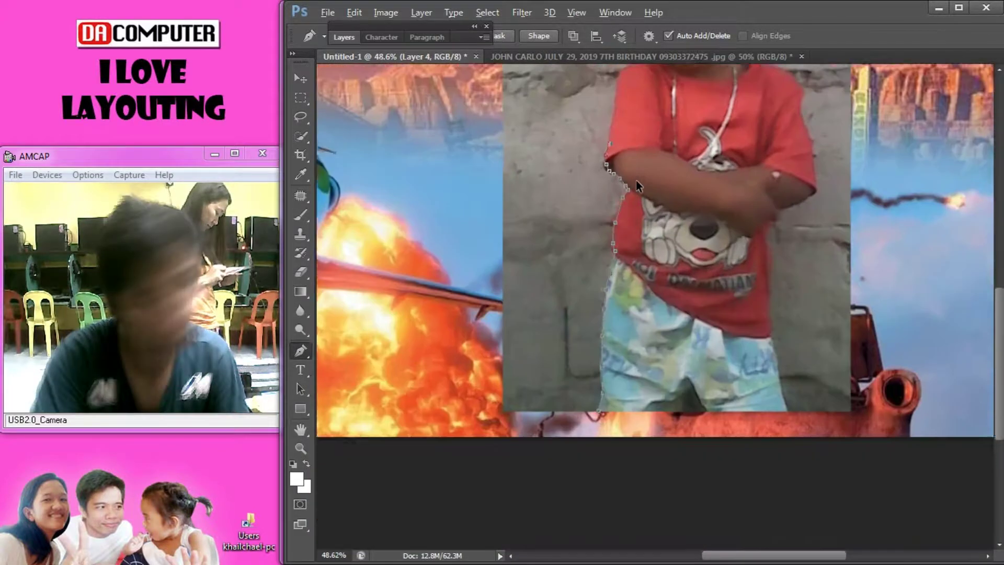
{"action": "scroll", "coordinate": [558, 254], "scroll_direction": "up", "scroll_amount": 3}
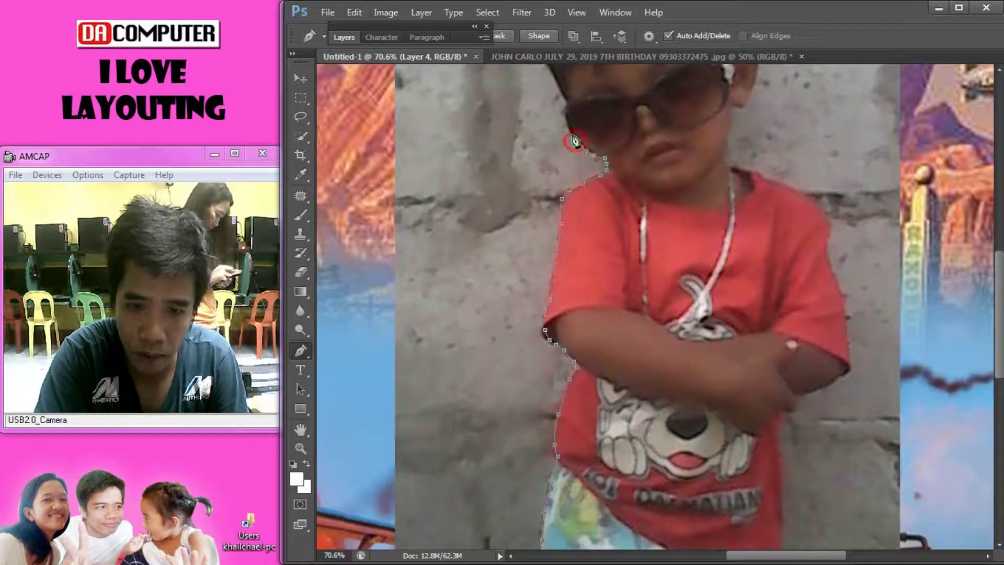
{"action": "scroll", "coordinate": [561, 100], "scroll_direction": "down", "scroll_amount": 3}
{"action": "scroll", "coordinate": [544, 183], "scroll_direction": "down", "scroll_amount": 1}
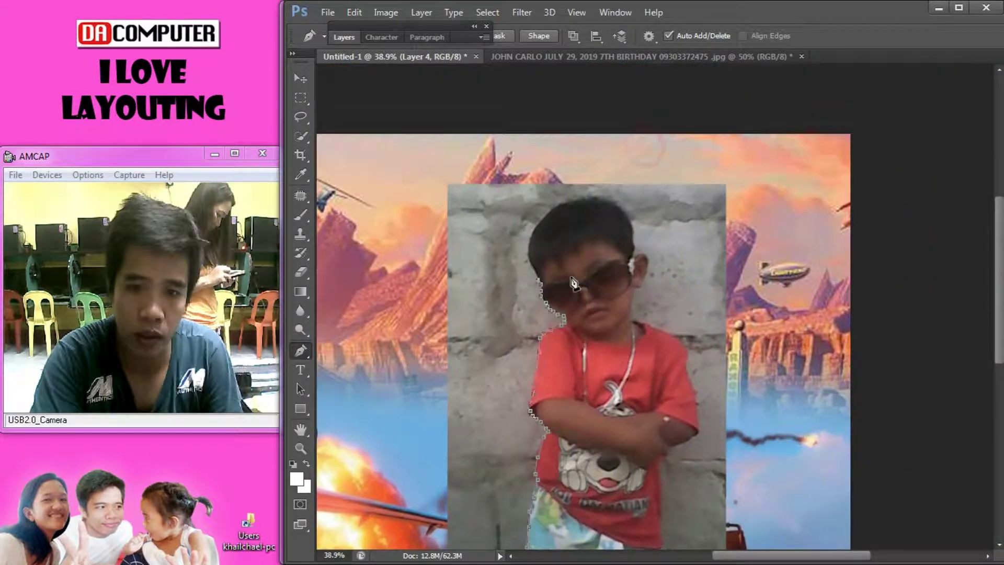
{"action": "scroll", "coordinate": [530, 272], "scroll_direction": "up", "scroll_amount": 4}
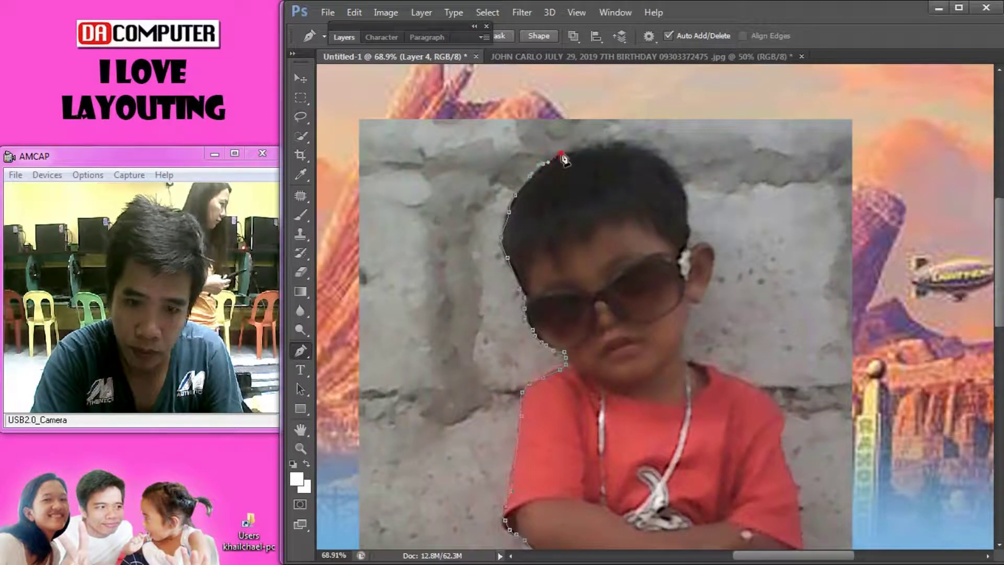
Step: Trace the path over the boy's head, around the ear, and down the neck to the shoulder
{"action": "left_click", "coordinate": [652, 153]}
{"action": "left_click", "coordinate": [667, 165]}
{"action": "left_click", "coordinate": [678, 185]}
{"action": "left_click", "coordinate": [685, 204]}
{"action": "left_click", "coordinate": [693, 228]}
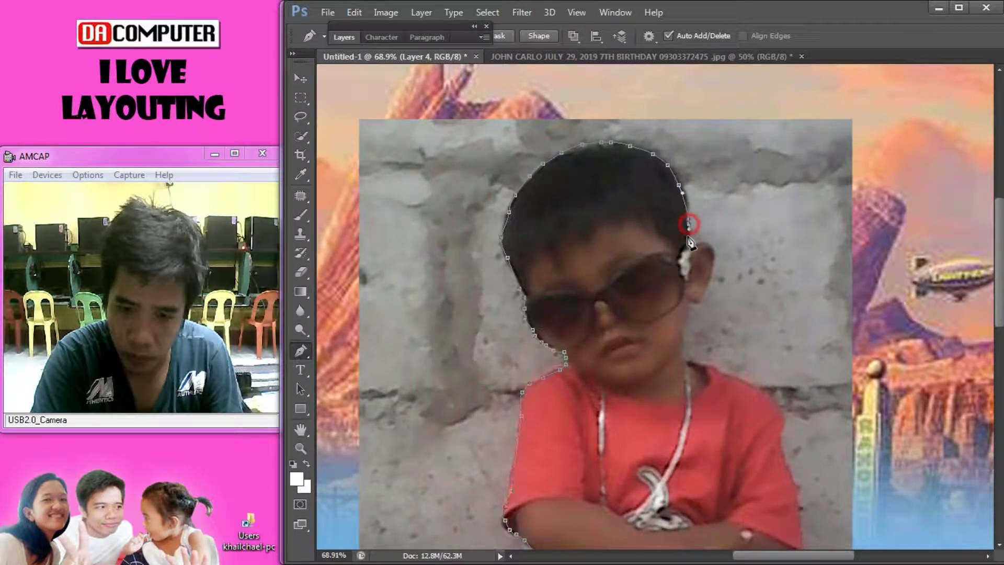
{"action": "scroll", "coordinate": [682, 269], "scroll_direction": "up", "scroll_amount": 5}
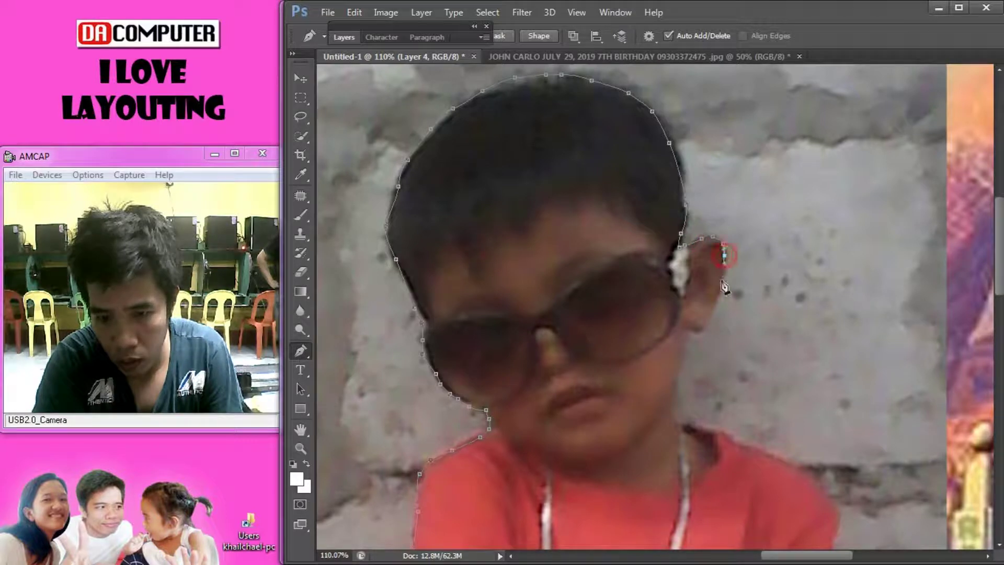
{"action": "left_click", "coordinate": [685, 327]}
{"action": "left_click", "coordinate": [683, 341]}
{"action": "left_click", "coordinate": [678, 371]}
{"action": "left_click", "coordinate": [676, 390]}
{"action": "left_click", "coordinate": [676, 413]}
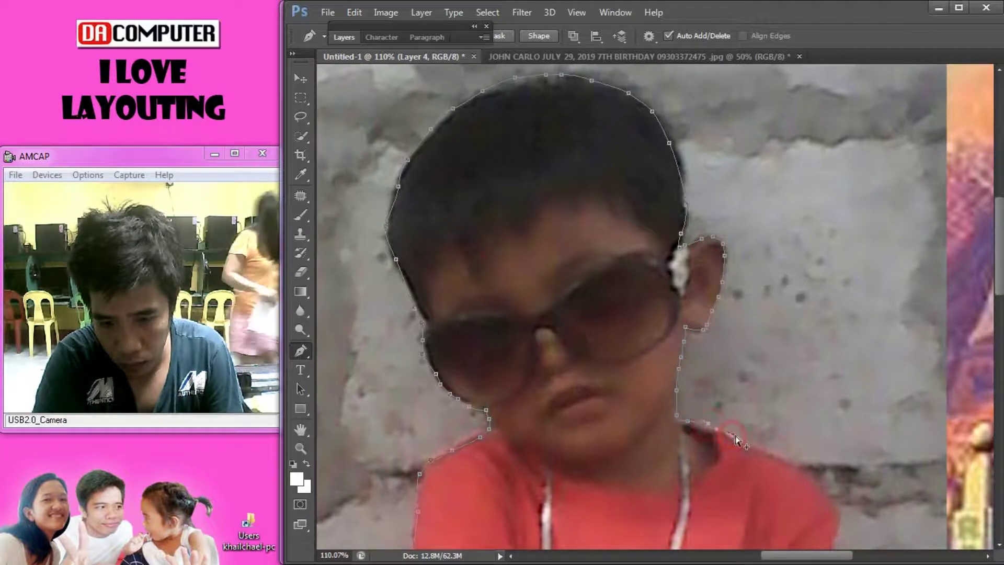
{"action": "scroll", "coordinate": [690, 427], "scroll_direction": "down", "scroll_amount": 5}
{"action": "scroll", "coordinate": [632, 264], "scroll_direction": "up", "scroll_amount": 5}
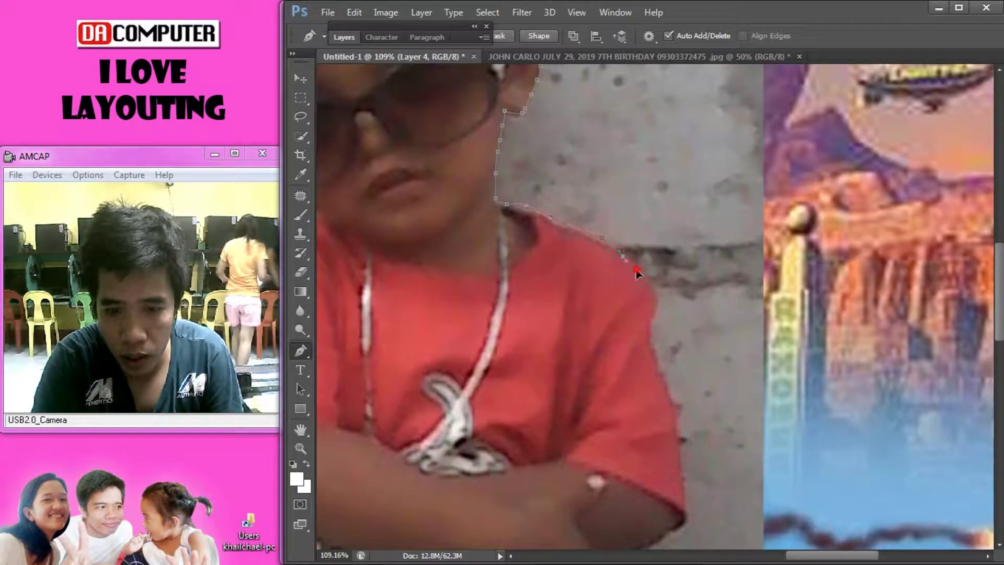
Step: Extend the path down to the shorts' edge and close it at the starting point
{"action": "left_click_drag", "start_coordinate": [658, 369], "coordinate": [654, 247]}
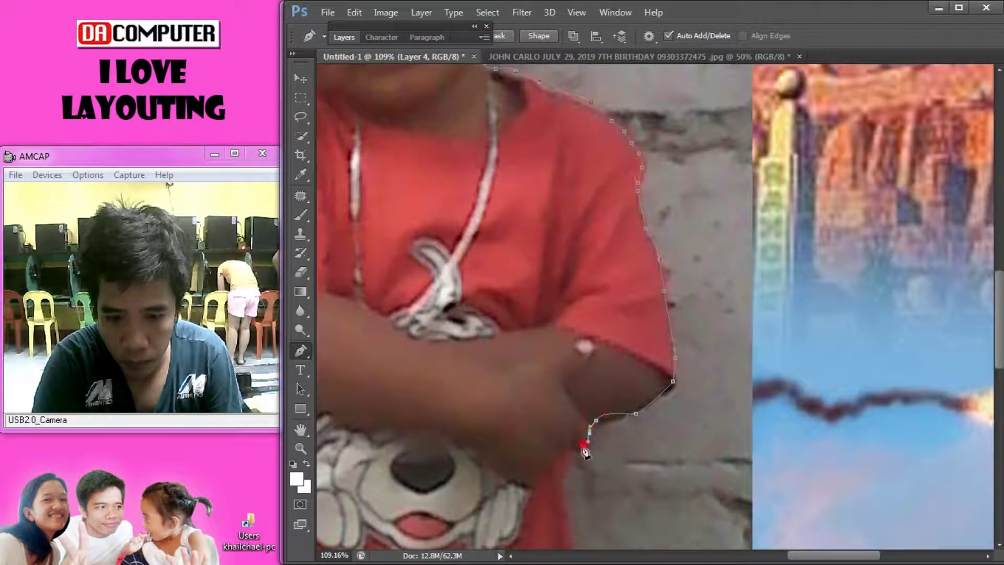
{"action": "left_click_drag", "start_coordinate": [582, 457], "coordinate": [659, 225]}
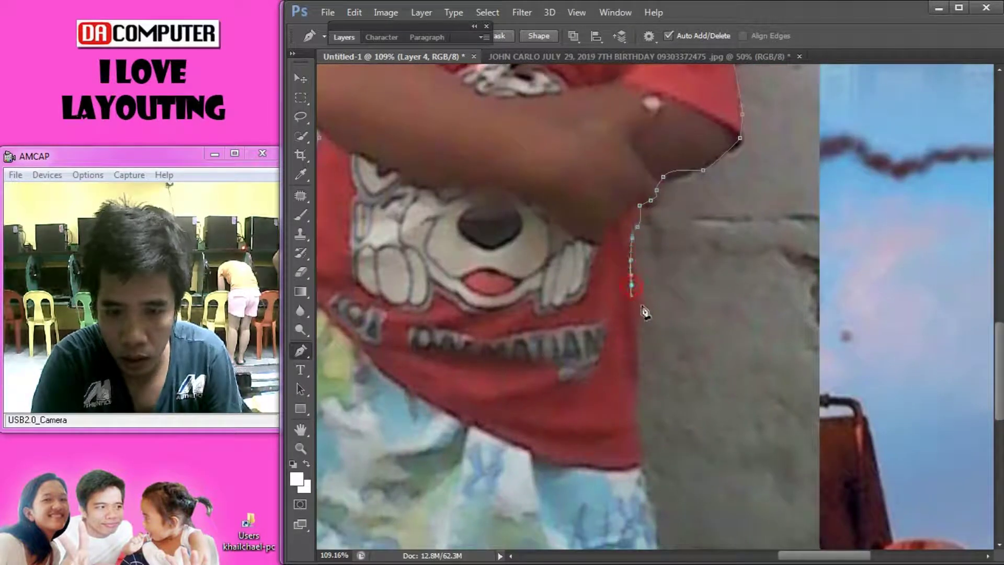
{"action": "scroll", "coordinate": [650, 473], "scroll_direction": "down", "scroll_amount": 3}
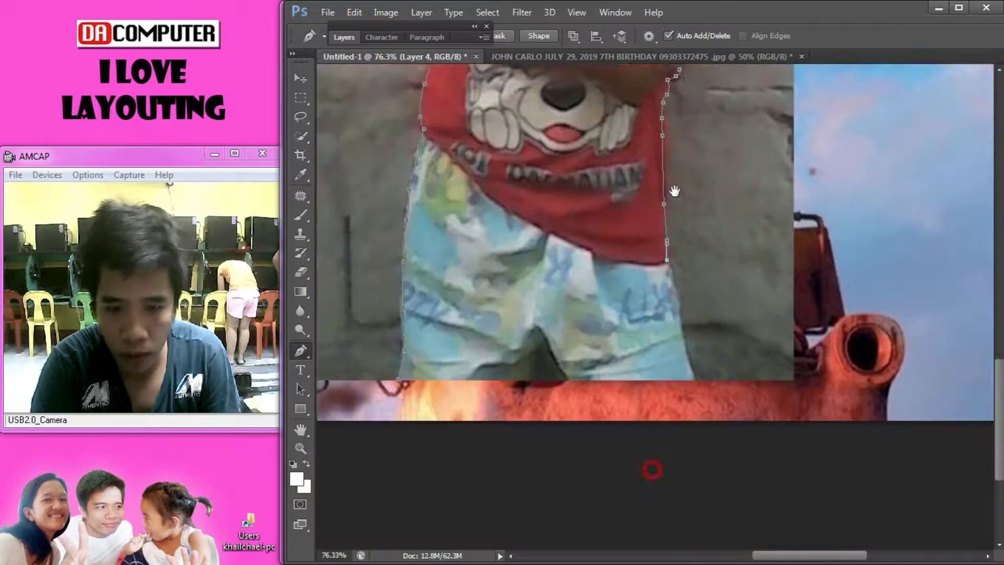
{"action": "scroll", "coordinate": [683, 225], "scroll_direction": "down", "scroll_amount": 2}
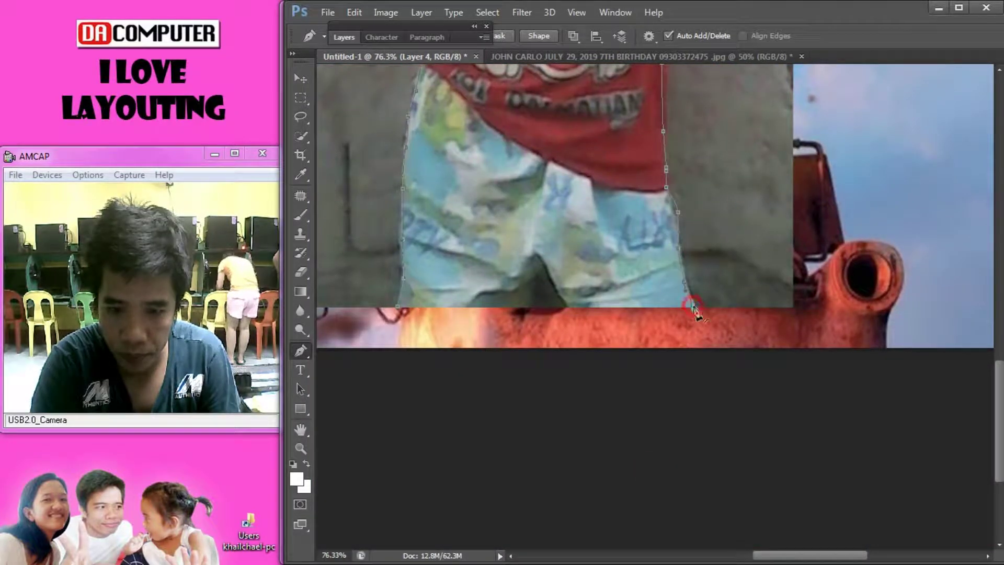
{"action": "left_click", "coordinate": [690, 308]}
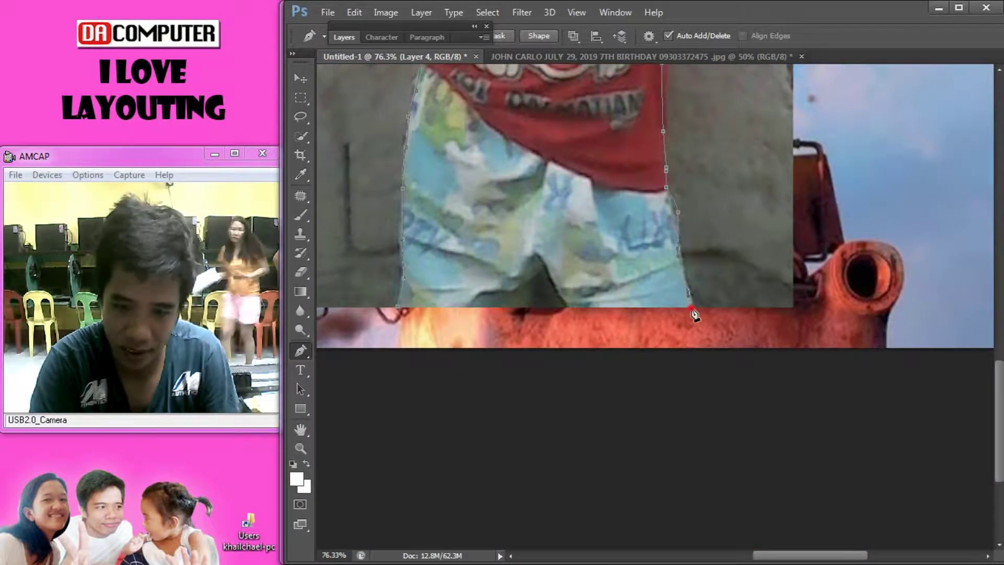
{"action": "left_click", "coordinate": [402, 313]}
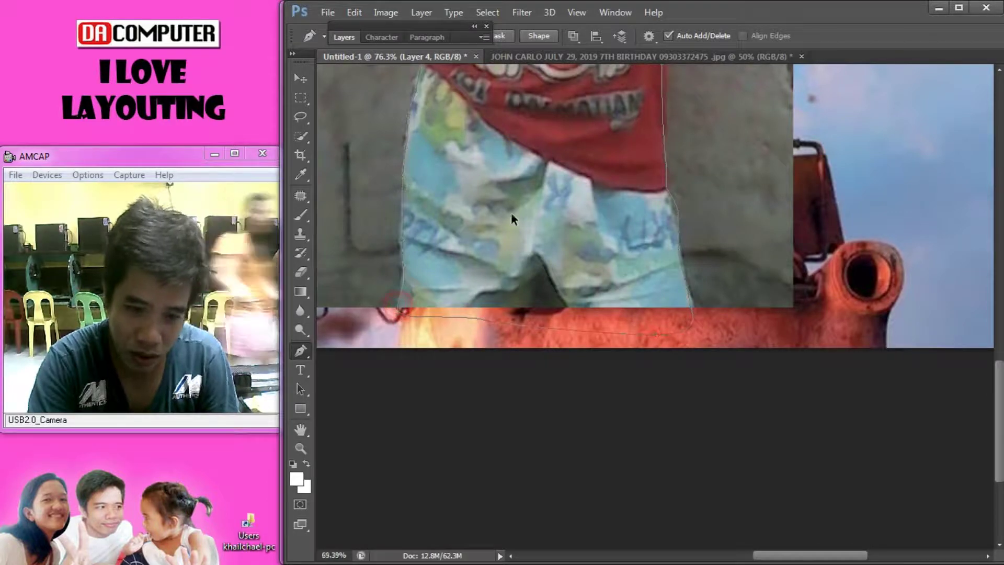
{"action": "scroll", "coordinate": [522, 209], "scroll_direction": "down", "scroll_amount": 3}
Step: Convert the closed path into a selection and invert it to the surrounding background
{"action": "right_click", "coordinate": [544, 168]}
{"action": "left_click", "coordinate": [586, 239]}
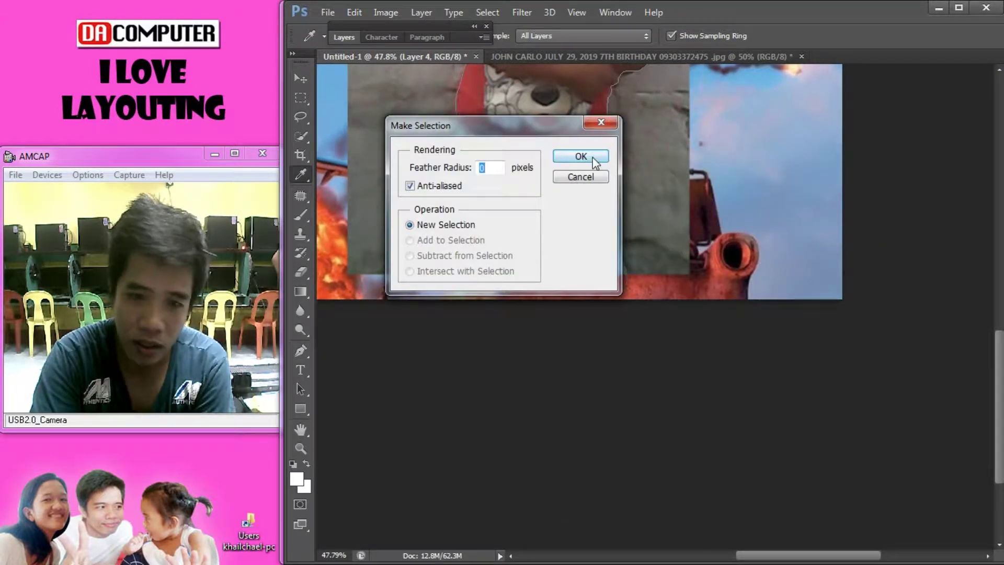
{"action": "left_click", "coordinate": [593, 160]}
{"action": "left_click", "coordinate": [488, 12]}
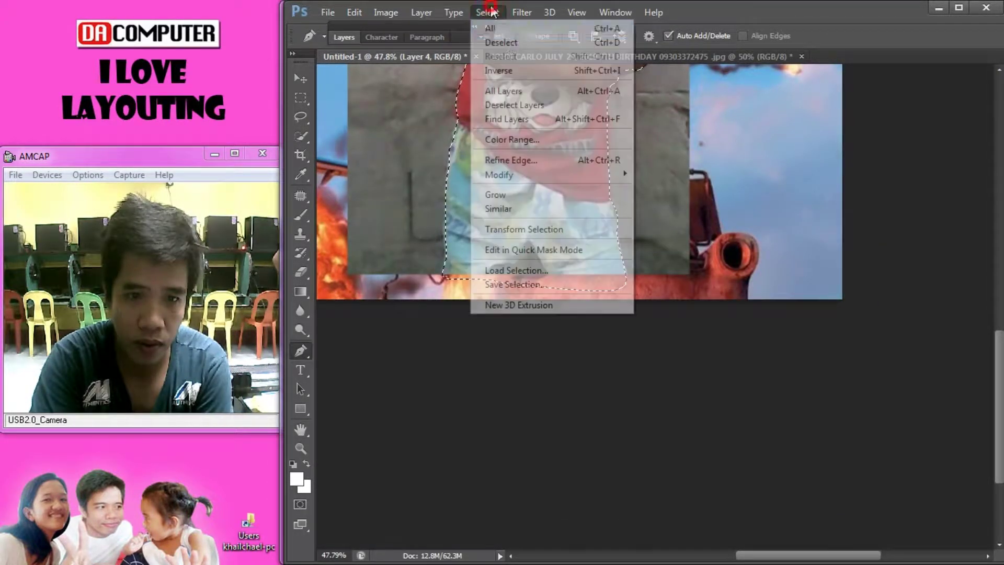
{"action": "left_click", "coordinate": [507, 70]}
{"action": "scroll", "coordinate": [609, 166], "scroll_direction": "down", "scroll_amount": 2}
{"action": "scroll", "coordinate": [609, 165], "scroll_direction": "down", "scroll_amount": 1}
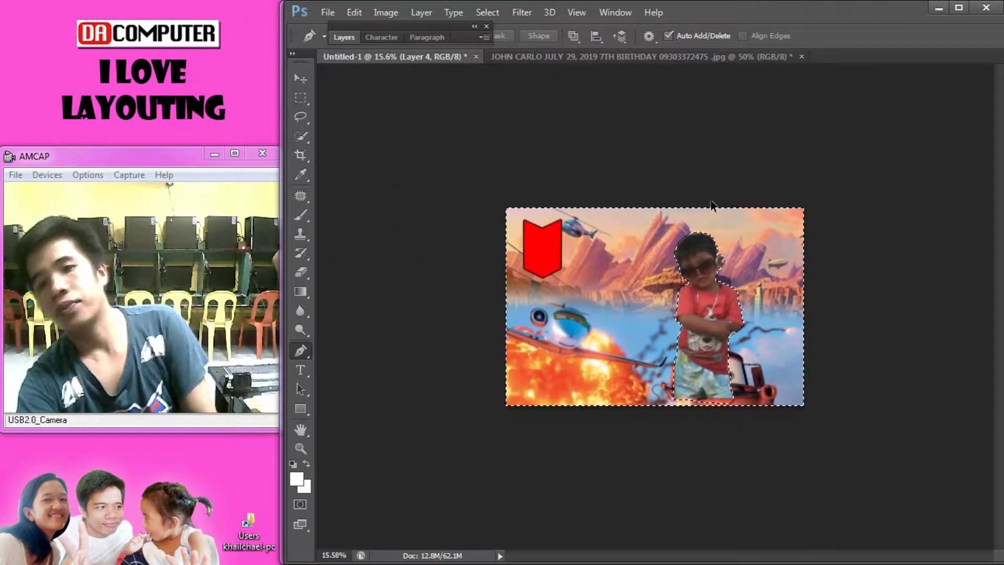
Step: Deselect the boy's cut-out and close the small floating panel
{"action": "scroll", "coordinate": [609, 166], "scroll_direction": "up", "scroll_amount": 1}
{"action": "left_click", "coordinate": [300, 117]}
{"action": "right_click", "coordinate": [634, 215]}
{"action": "left_click", "coordinate": [654, 225]}
{"action": "scroll", "coordinate": [701, 270], "scroll_direction": "up", "scroll_amount": 1}
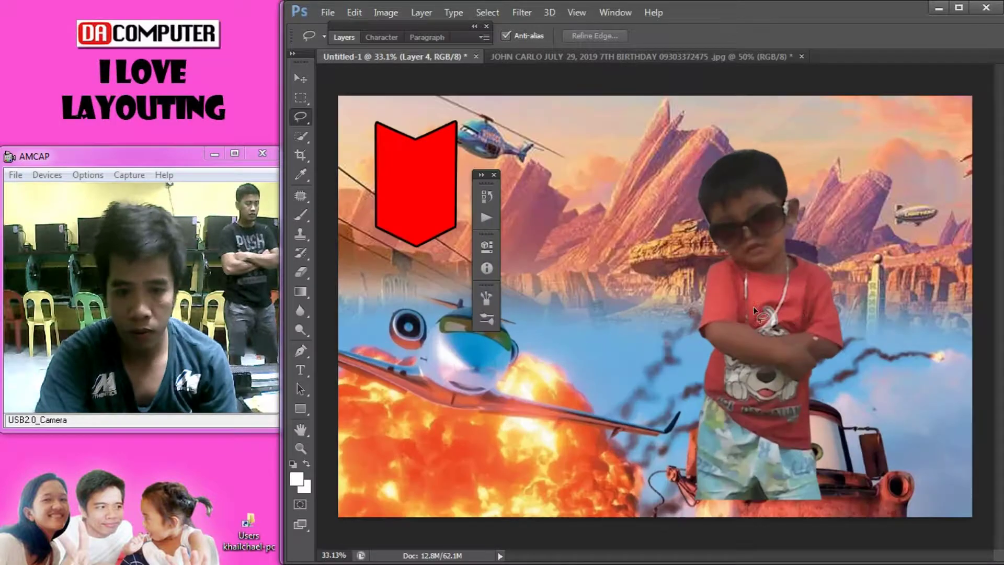
{"action": "left_click", "coordinate": [493, 174]}
Step: Move the boy cut-out to the right and enlarge it to about 109%
{"action": "left_click", "coordinate": [301, 79]}
{"action": "scroll", "coordinate": [836, 314], "scroll_direction": "down", "scroll_amount": 2}
{"action": "scroll", "coordinate": [836, 314], "scroll_direction": "up", "scroll_amount": 1}
{"action": "right_click", "coordinate": [740, 303]}
{"action": "left_click_drag", "start_coordinate": [753, 311], "coordinate": [860, 340]}
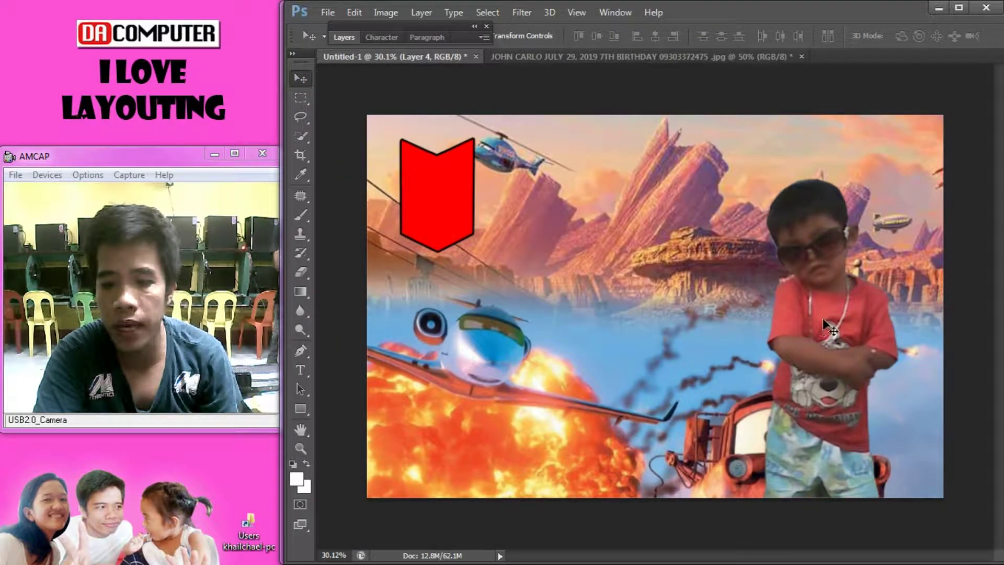
{"action": "key", "text": "ctrl+t"}
{"action": "left_click_drag", "start_coordinate": [753, 183], "coordinate": [748, 150]}
{"action": "left_click_drag", "start_coordinate": [815, 246], "coordinate": [849, 230]}
{"action": "key", "text": "Return"}
Step: Tilt the boy cut-out slightly and shift it into its final position
{"action": "scroll", "coordinate": [653, 305], "scroll_direction": "down", "scroll_amount": 2}
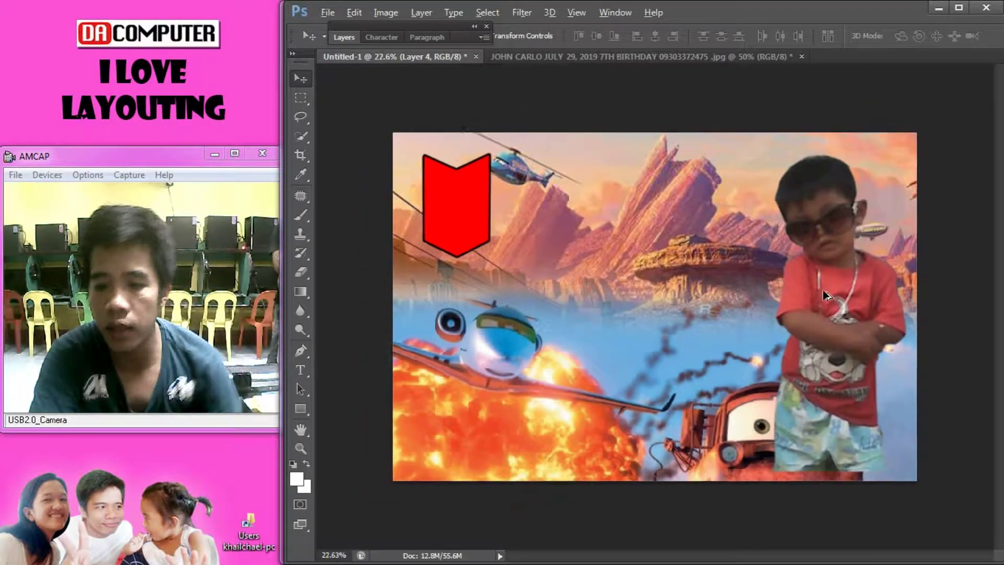
{"action": "scroll", "coordinate": [653, 306], "scroll_direction": "down", "scroll_amount": 1}
{"action": "left_click", "coordinate": [976, 487]}
{"action": "left_click", "coordinate": [385, 458]}
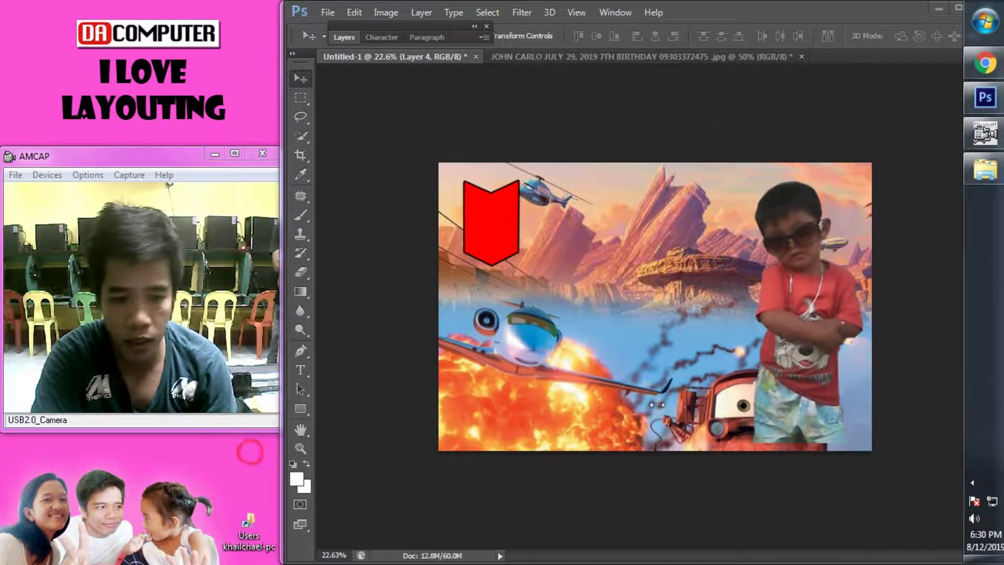
{"action": "right_click", "coordinate": [811, 331]}
{"action": "left_click", "coordinate": [808, 325]}
{"action": "key", "text": "ctrl+t"}
{"action": "left_click_drag", "start_coordinate": [764, 453], "coordinate": [753, 461]}
{"action": "key", "text": "Return"}
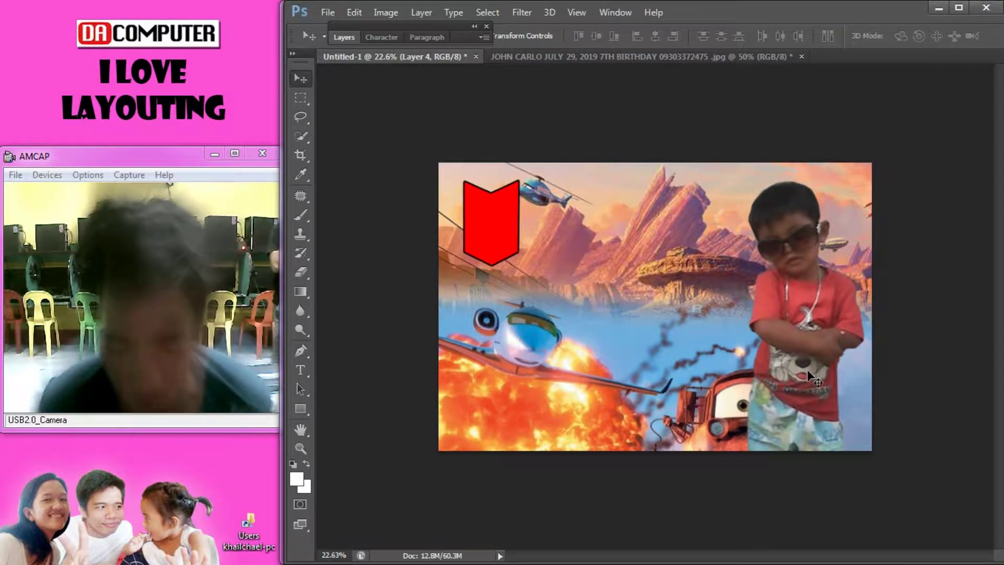
{"action": "scroll", "coordinate": [820, 353], "scroll_direction": "up", "scroll_amount": 1}
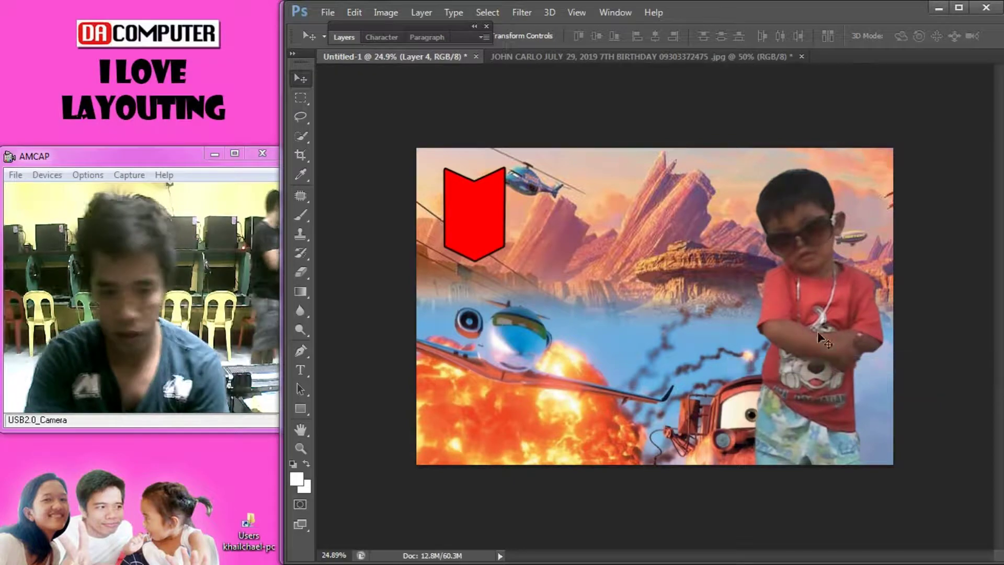
Step: Brighten the boy layer, setting Levels input values to 19 and 217
{"action": "key", "text": "ctrl+m"}
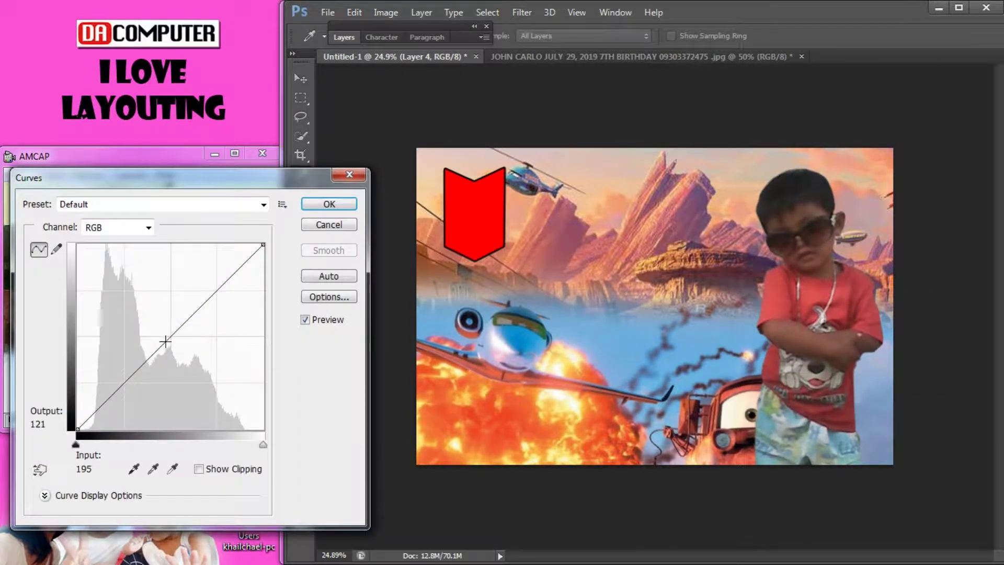
{"action": "left_click_drag", "start_coordinate": [165, 341], "coordinate": [160, 323]}
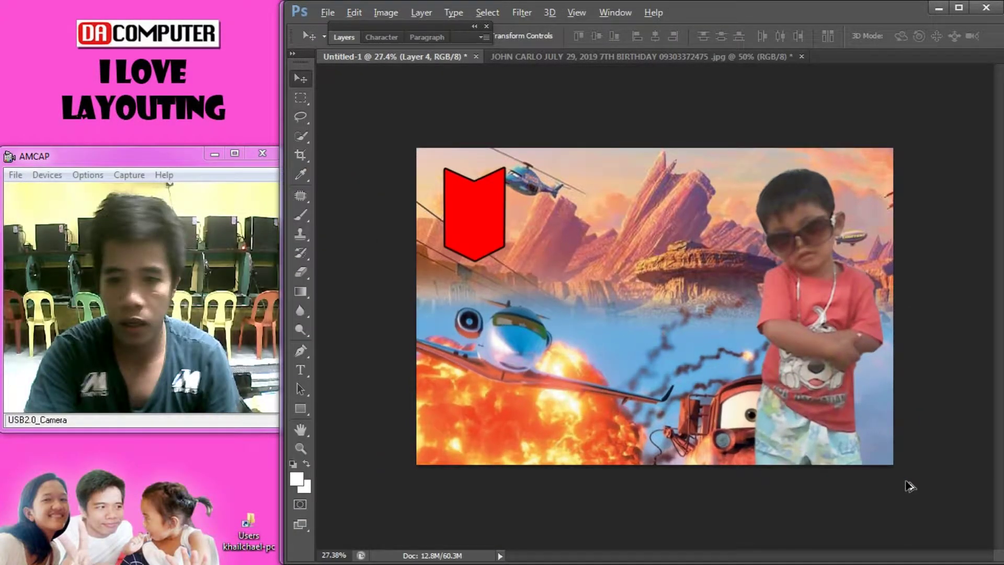
{"action": "scroll", "coordinate": [907, 481], "scroll_direction": "up", "scroll_amount": 5}
{"action": "scroll", "coordinate": [887, 299], "scroll_direction": "down", "scroll_amount": 4}
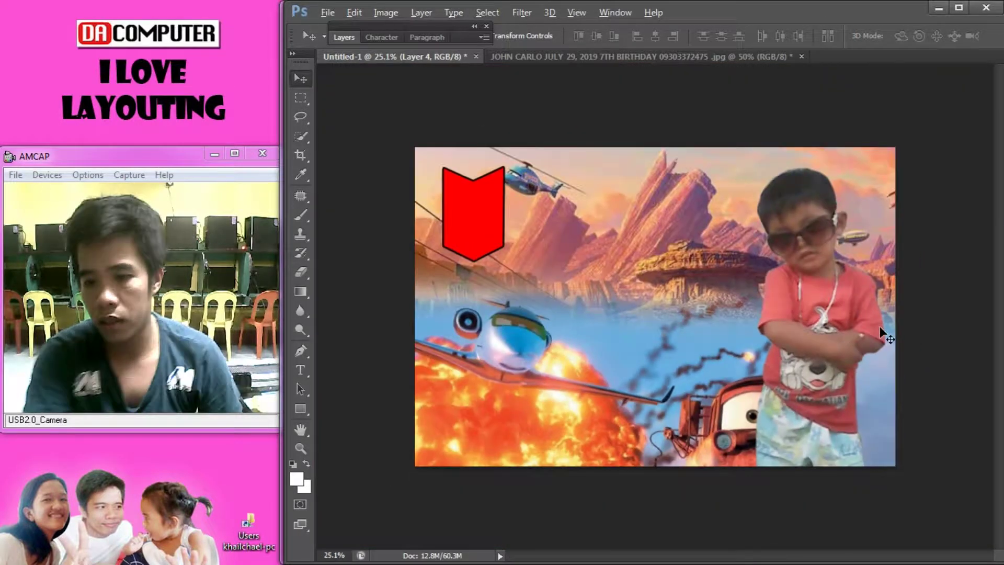
{"action": "key", "text": "ctrl+l"}
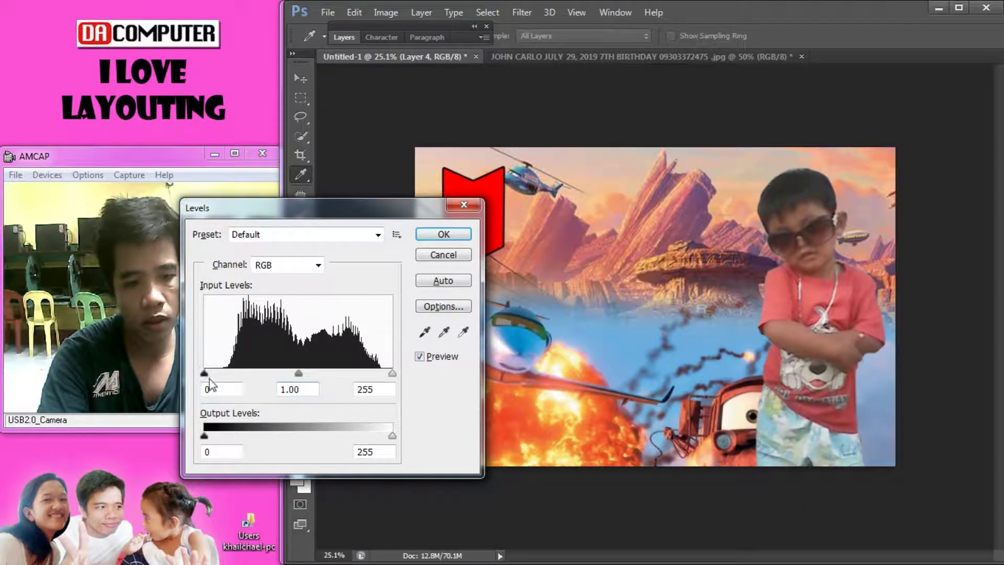
{"action": "left_click_drag", "start_coordinate": [204, 373], "coordinate": [215, 373]}
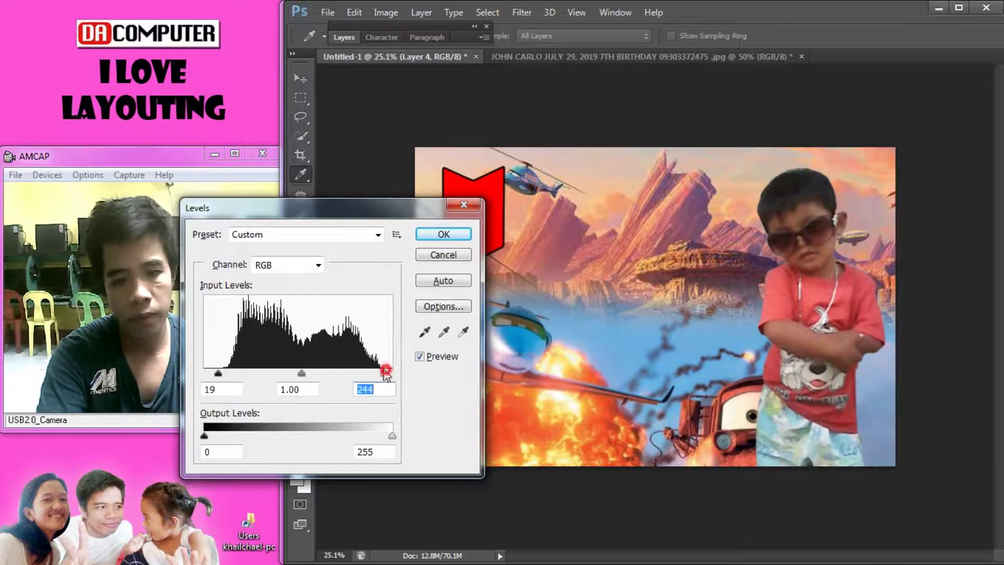
{"action": "left_click_drag", "start_coordinate": [385, 372], "coordinate": [373, 373]}
{"action": "key", "text": "Return"}
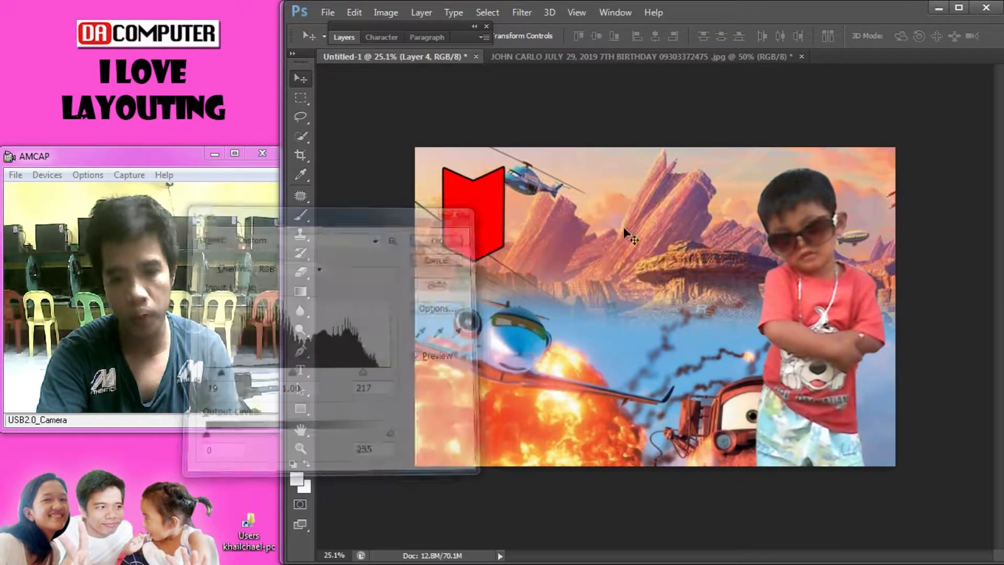
Step: Check the layers under the boy cut-out, then return to Chrome
{"action": "key", "text": "v"}
{"action": "scroll", "coordinate": [792, 353], "scroll_direction": "down", "scroll_amount": 1}
{"action": "right_click", "coordinate": [802, 327]}
{"action": "key", "text": "Escape"}
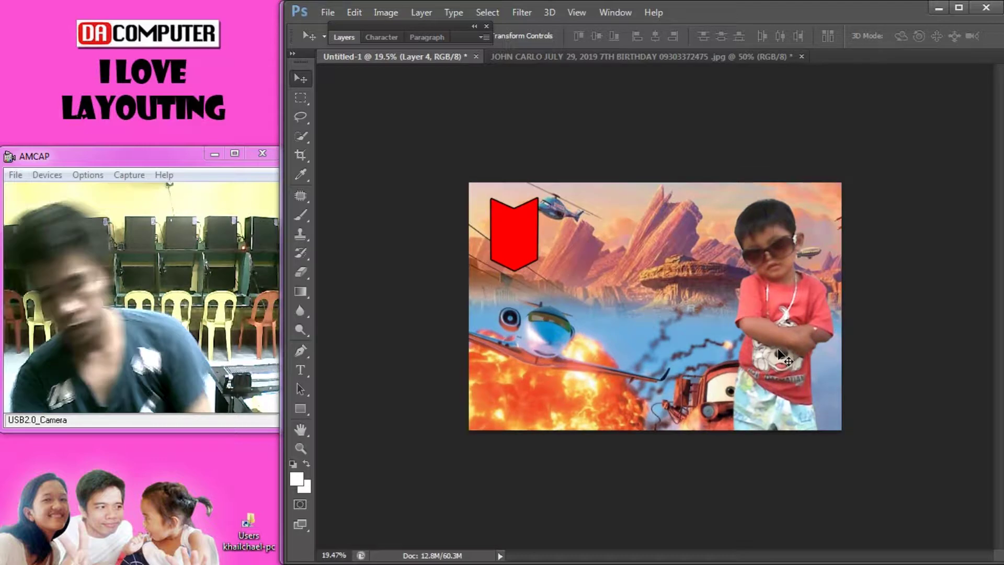
{"action": "scroll", "coordinate": [743, 350], "scroll_direction": "up", "scroll_amount": 1}
{"action": "scroll", "coordinate": [696, 345], "scroll_direction": "down", "scroll_amount": 1}
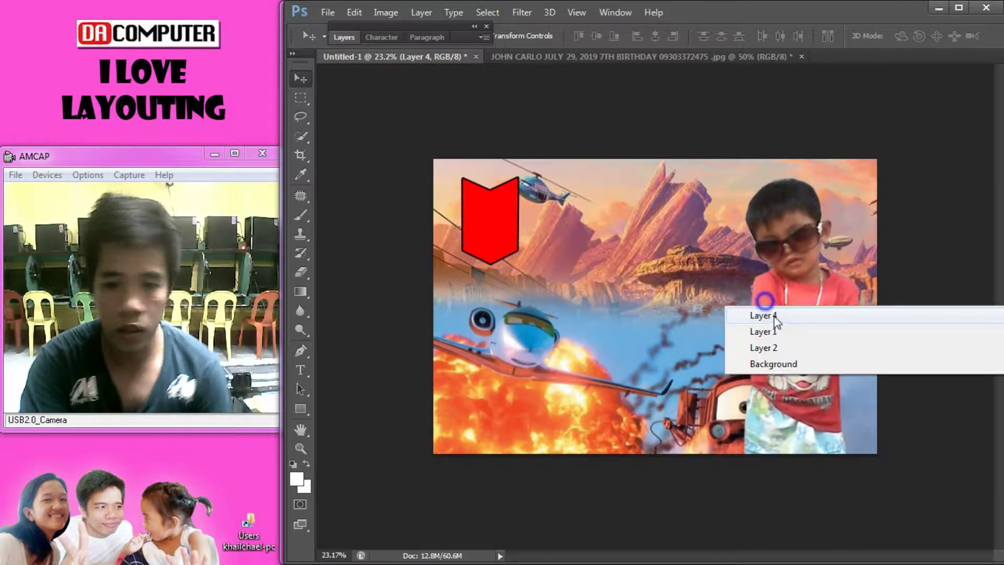
{"action": "scroll", "coordinate": [753, 298], "scroll_direction": "down", "scroll_amount": 1}
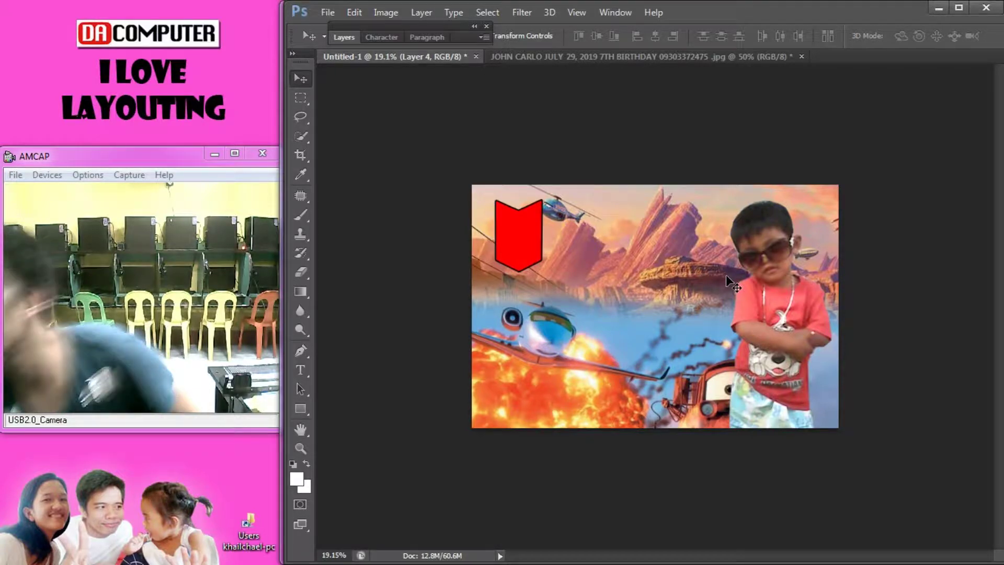
{"action": "scroll", "coordinate": [654, 306], "scroll_direction": "up", "scroll_amount": 1}
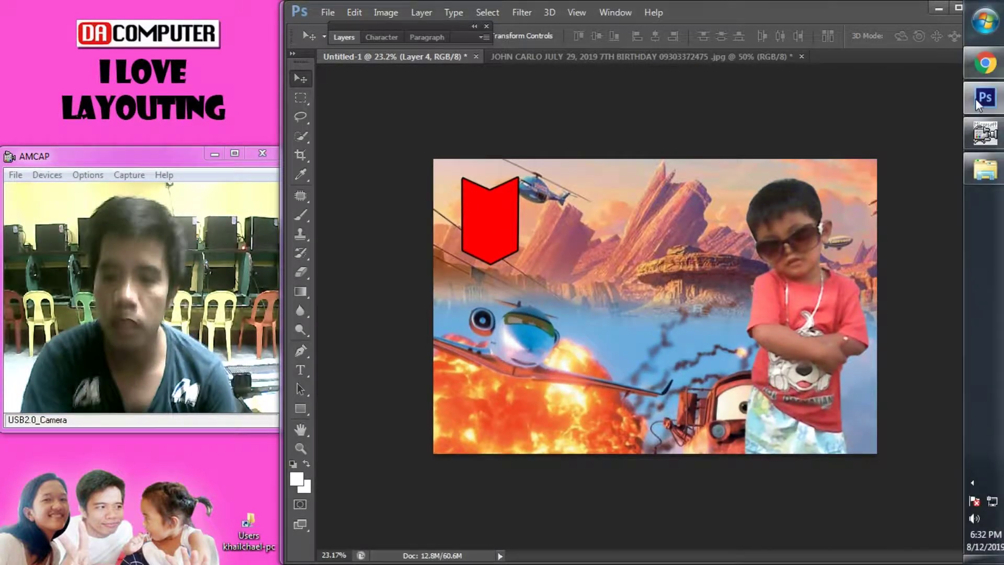
{"action": "left_click", "coordinate": [982, 75]}
Step: Open Google in a new tab and search for 'stripe'
{"action": "left_click", "coordinate": [482, 21]}
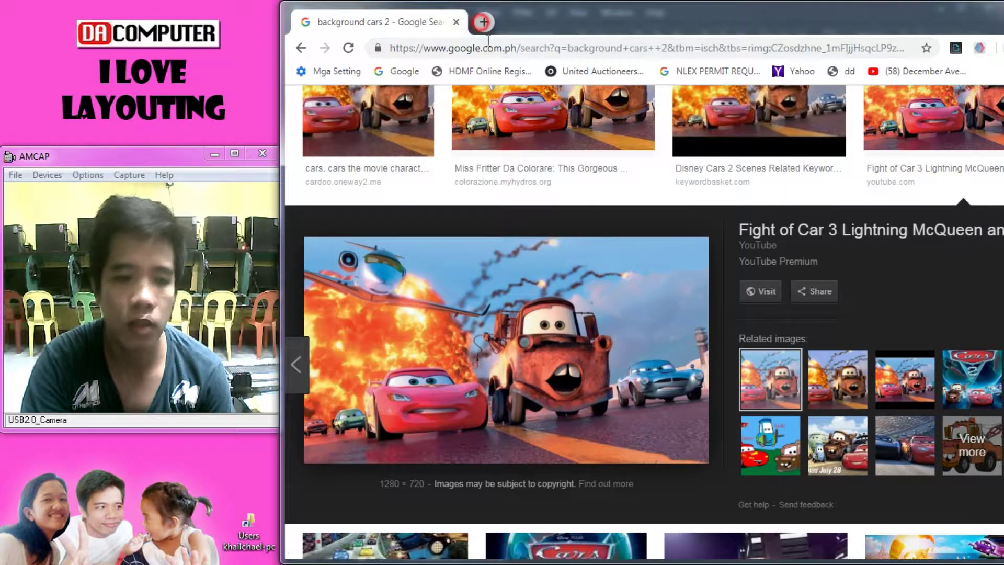
{"action": "type", "text": "google.com.ph"}
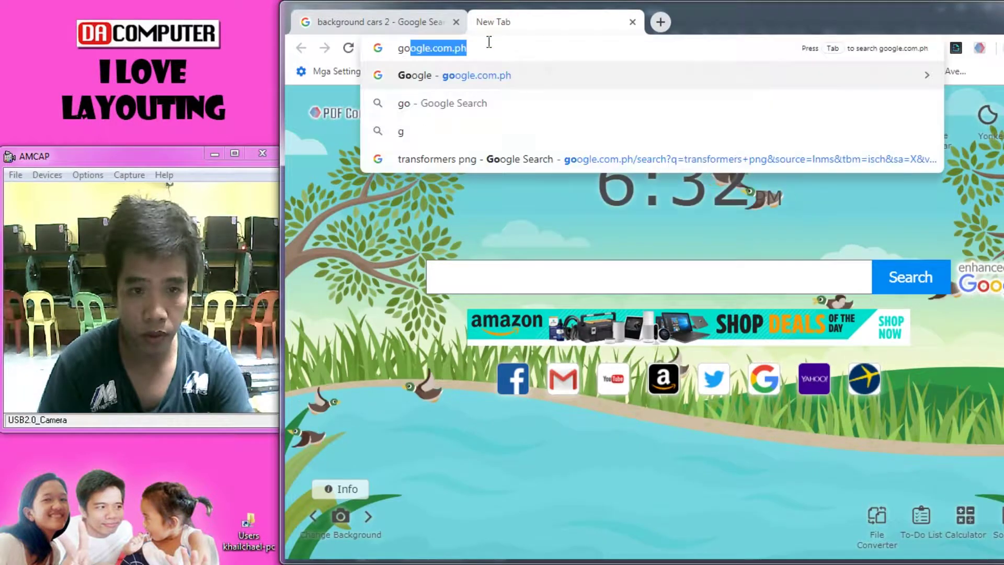
{"action": "key", "text": "Return"}
{"action": "type", "text": "trip"}
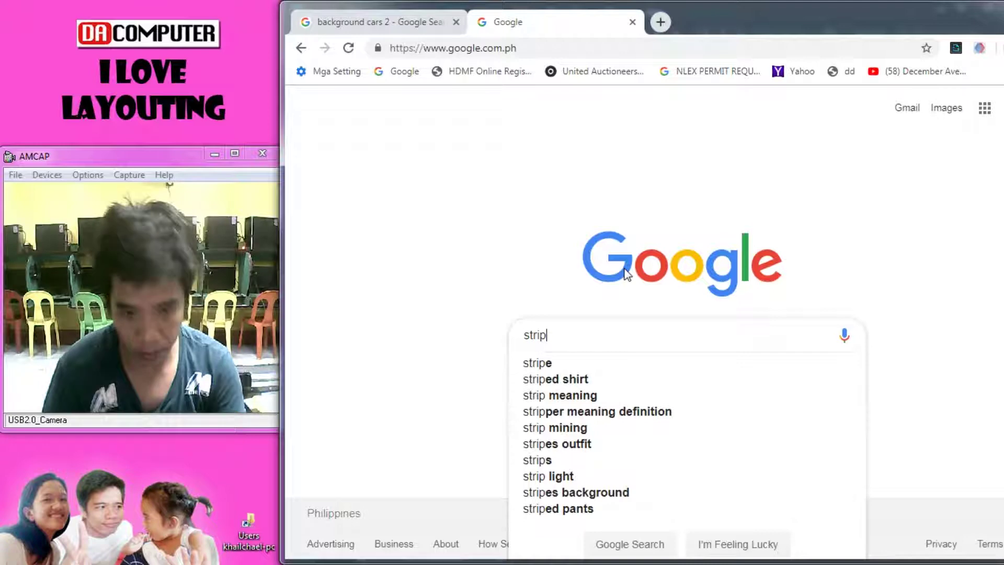
{"action": "type", "text": "e"}
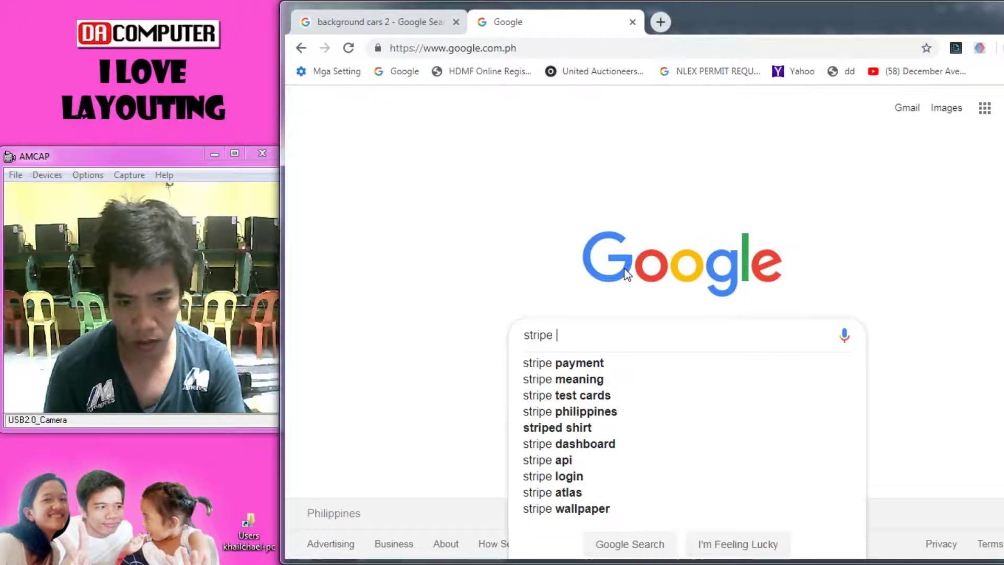
{"action": "key", "text": "Return"}
Step: Change the search to 'film stripe' and view the image results
{"action": "left_click", "coordinate": [466, 108]}
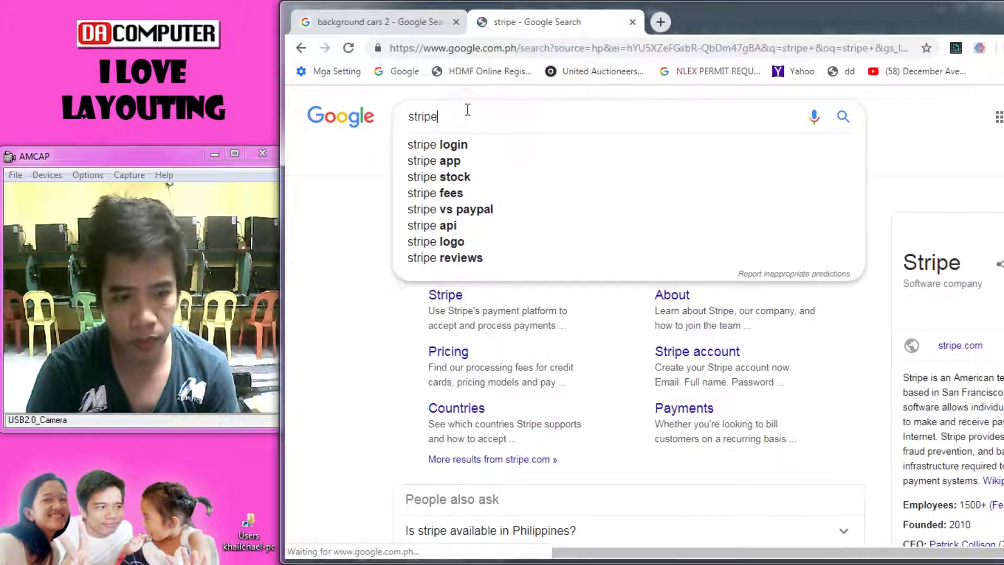
{"action": "left_click", "coordinate": [409, 117]}
{"action": "type", "text": "film"}
{"action": "key", "text": "Return"}
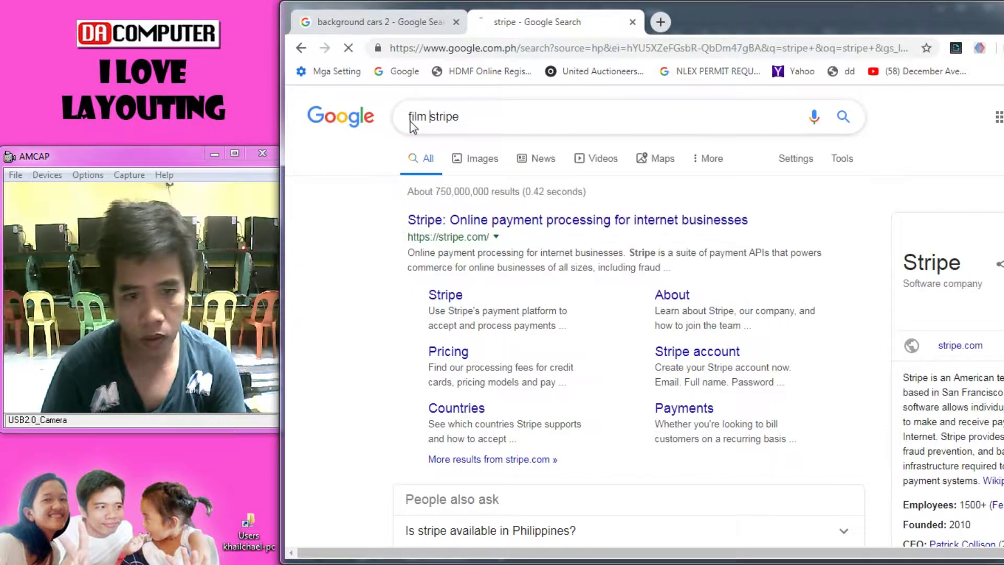
{"action": "left_click", "coordinate": [477, 160]}
Step: Preview filmstrip image results, including the wavy filmstrip
{"action": "scroll", "coordinate": [576, 305], "scroll_direction": "down", "scroll_amount": 5}
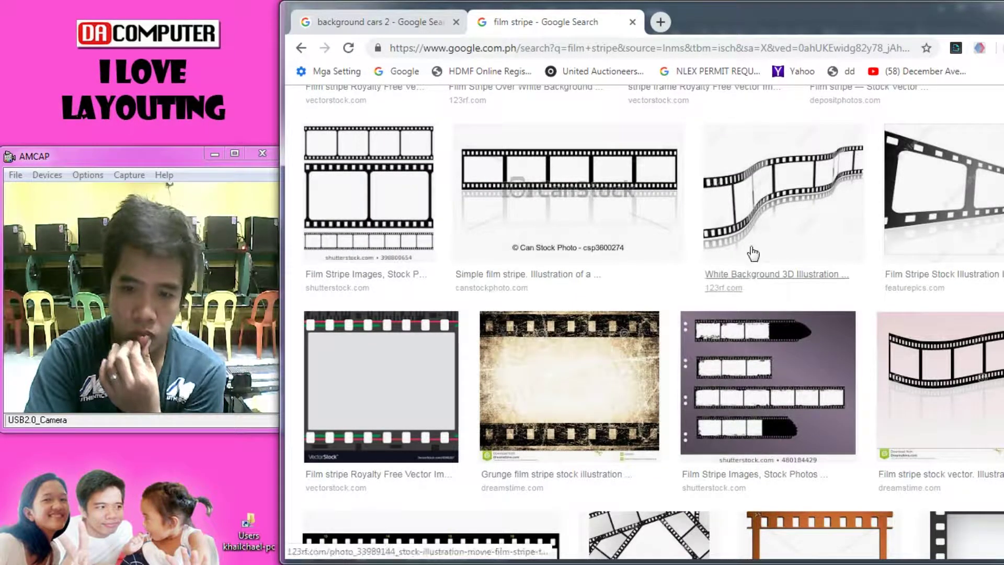
{"action": "left_click", "coordinate": [756, 230]}
{"action": "left_click", "coordinate": [903, 447]}
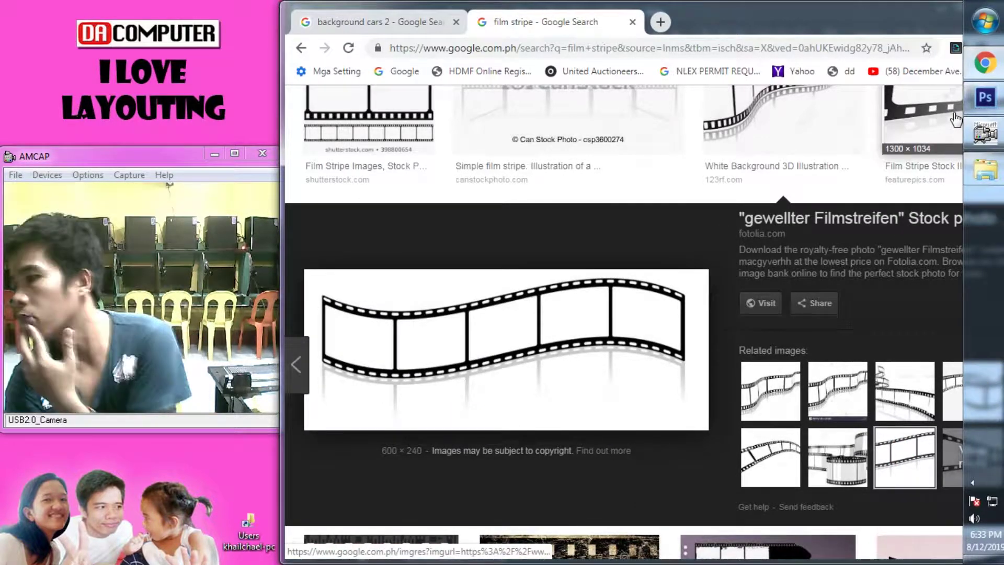
{"action": "scroll", "coordinate": [755, 206], "scroll_direction": "down", "scroll_amount": 4}
{"action": "scroll", "coordinate": [754, 207], "scroll_direction": "down", "scroll_amount": 3}
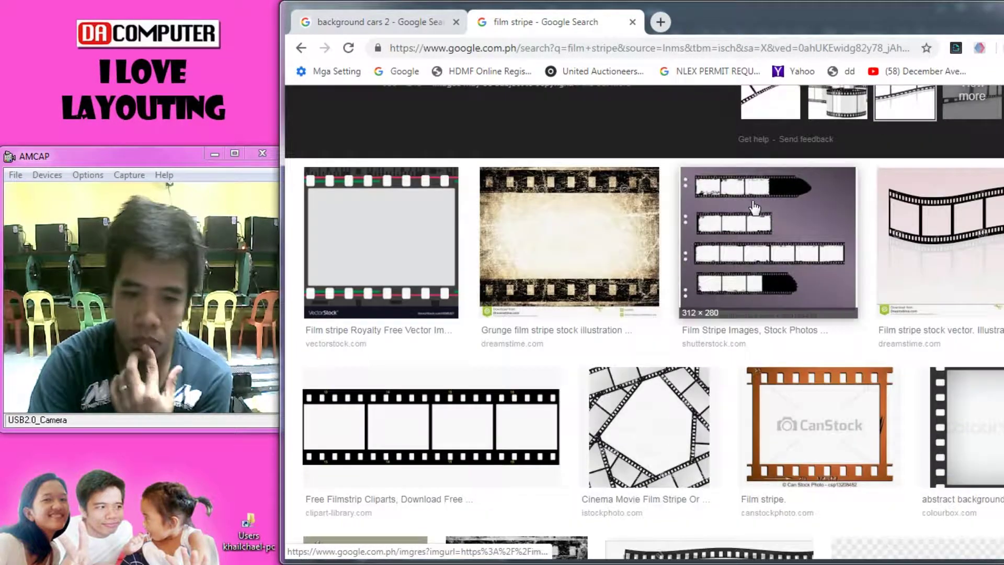
{"action": "scroll", "coordinate": [732, 225], "scroll_direction": "down", "scroll_amount": 1}
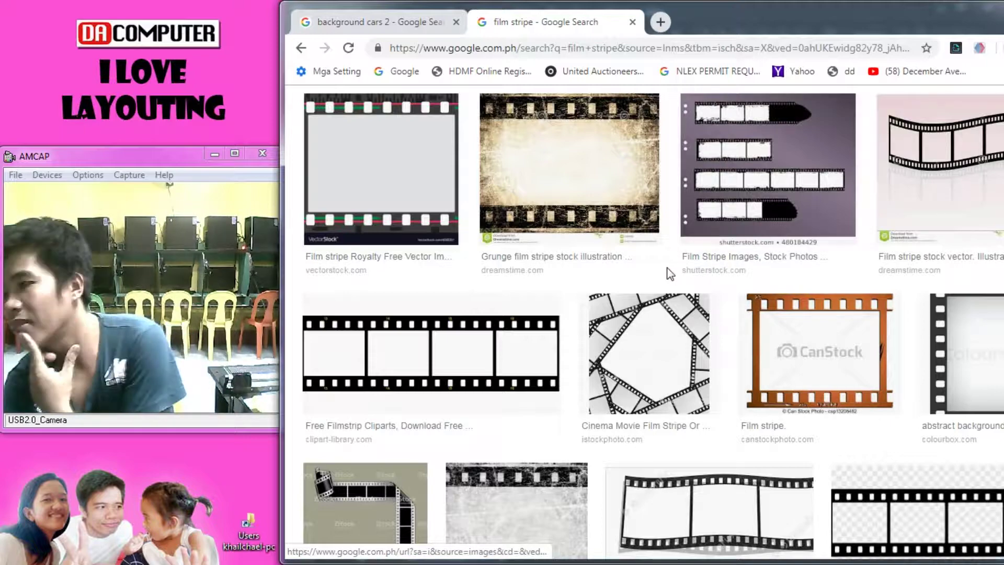
{"action": "scroll", "coordinate": [678, 256], "scroll_direction": "down", "scroll_amount": 1}
{"action": "scroll", "coordinate": [677, 256], "scroll_direction": "down", "scroll_amount": 3}
{"action": "scroll", "coordinate": [689, 256], "scroll_direction": "down", "scroll_amount": 1}
{"action": "scroll", "coordinate": [705, 257], "scroll_direction": "down", "scroll_amount": 3}
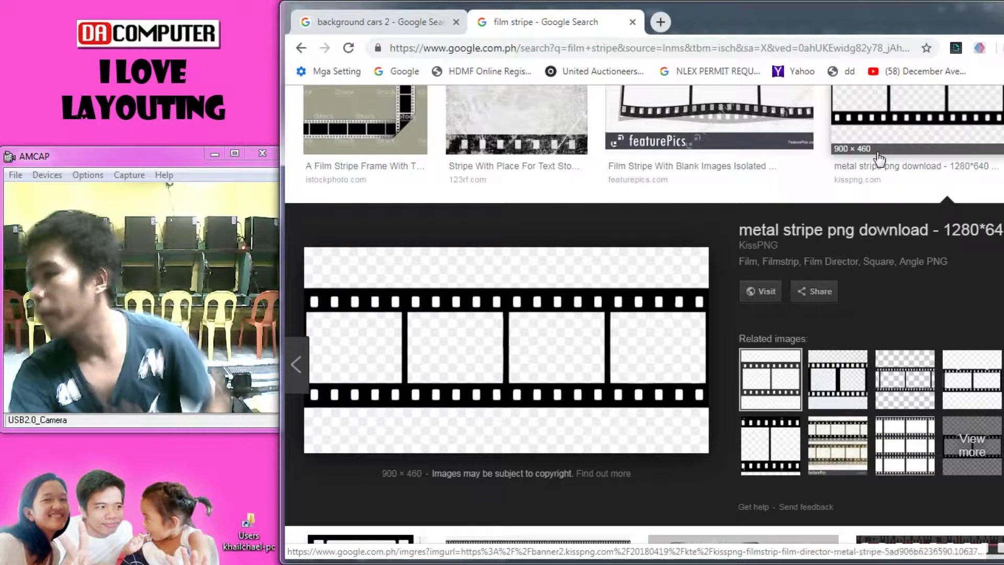
Step: Save the filmstrip image into Downloads and return to Photoshop
{"action": "right_click", "coordinate": [470, 304]}
{"action": "left_click", "coordinate": [518, 438]}
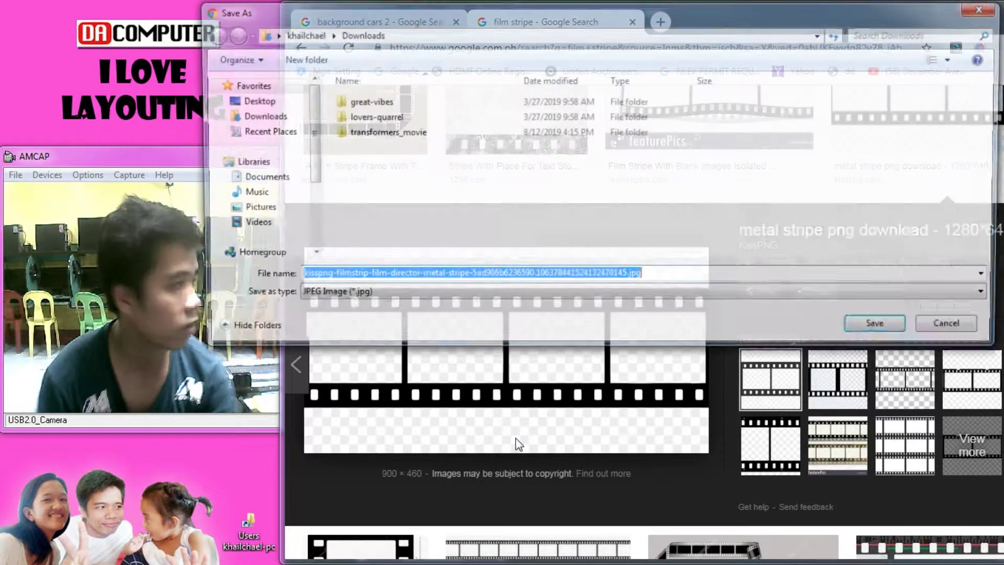
{"action": "key", "text": "Return"}
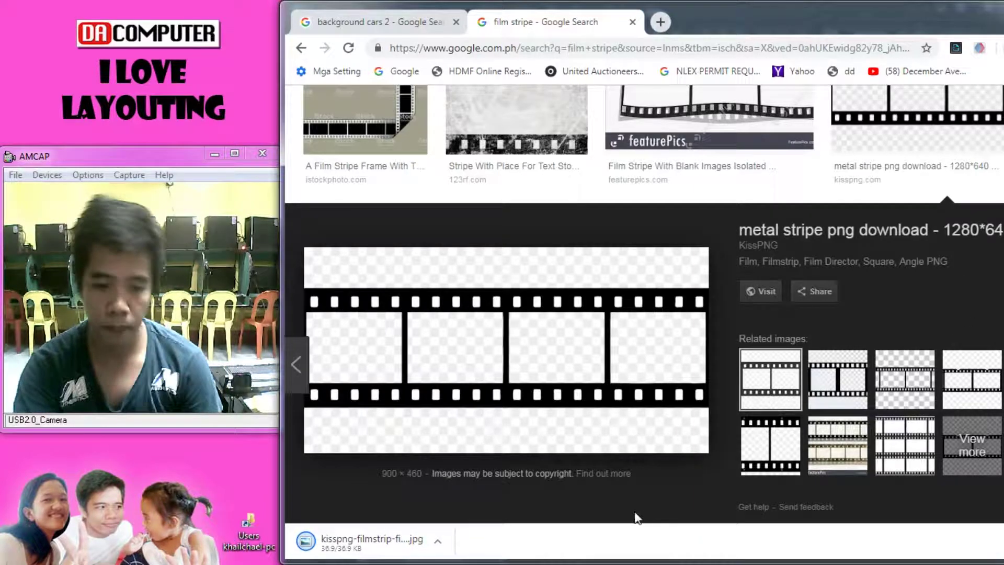
{"action": "key", "text": "alt+Tab"}
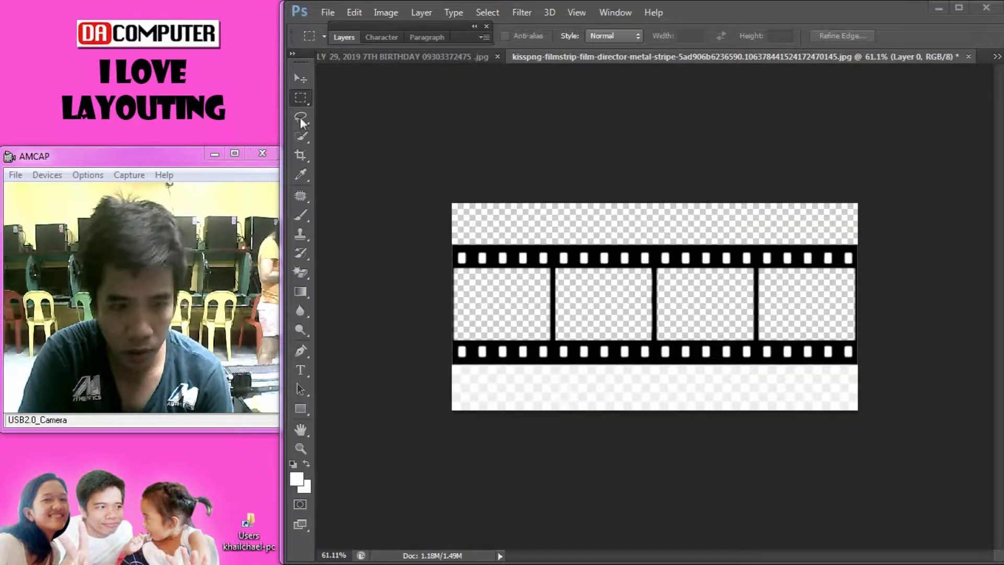
Step: Marquee-select the empty band below the filmstrip
{"action": "left_click", "coordinate": [309, 100]}
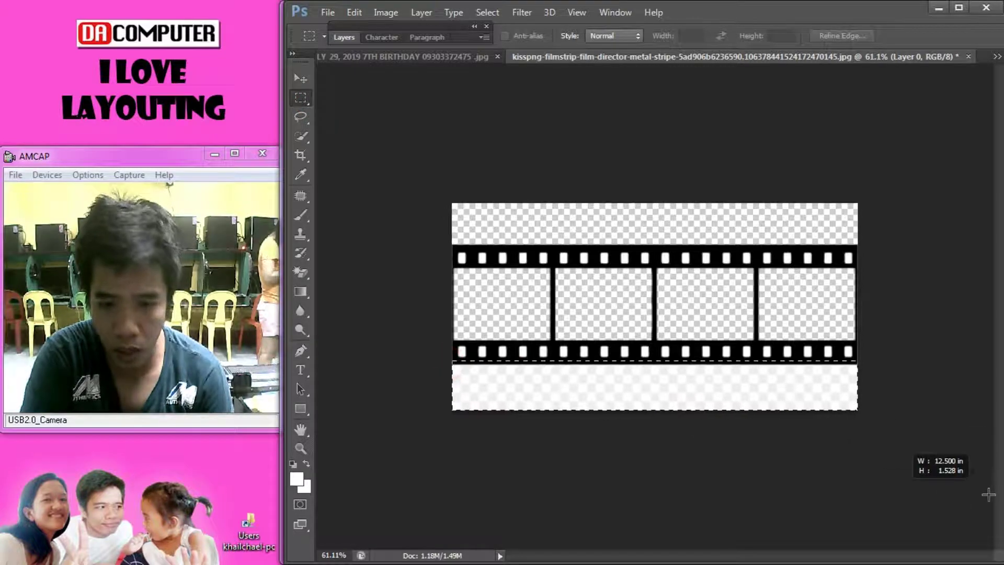
{"action": "left_click_drag", "start_coordinate": [448, 361], "coordinate": [873, 434]}
{"action": "left_click", "coordinate": [310, 79]}
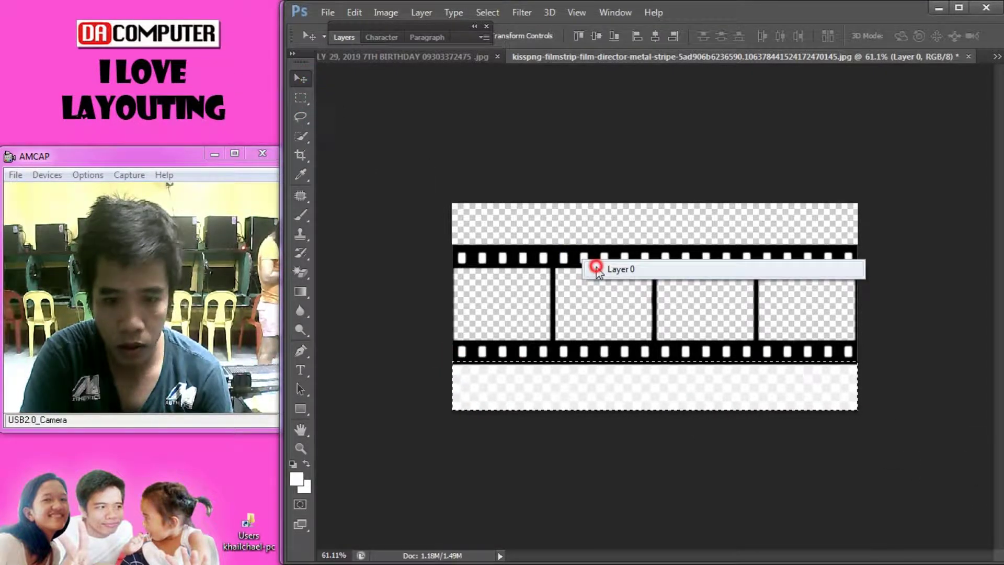
{"action": "left_click", "coordinate": [343, 37]}
Step: Give Layer 1 a black Color Overlay sampled from the filmstrip
{"action": "double_click", "coordinate": [445, 126]}
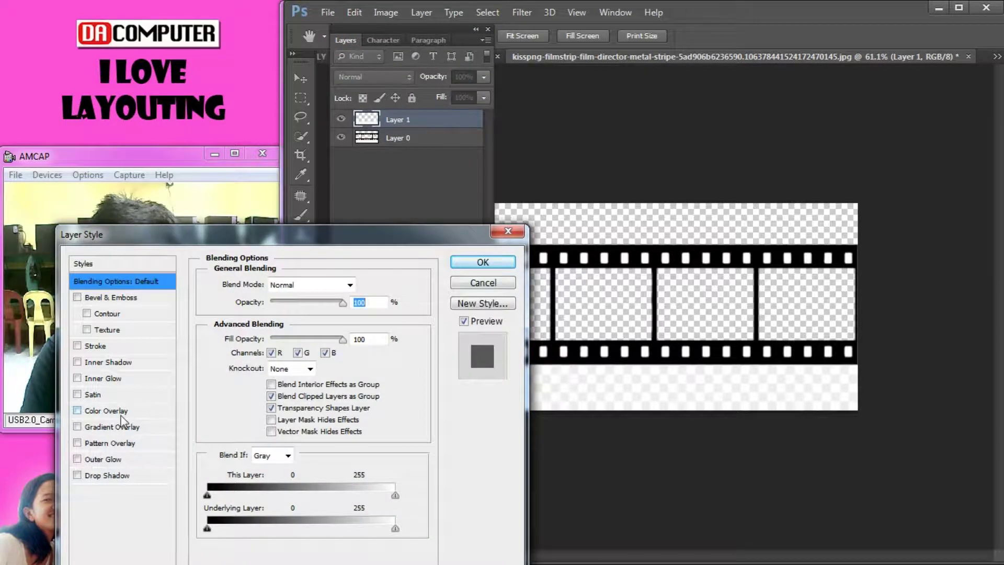
{"action": "left_click", "coordinate": [105, 410]}
{"action": "left_click", "coordinate": [363, 284]}
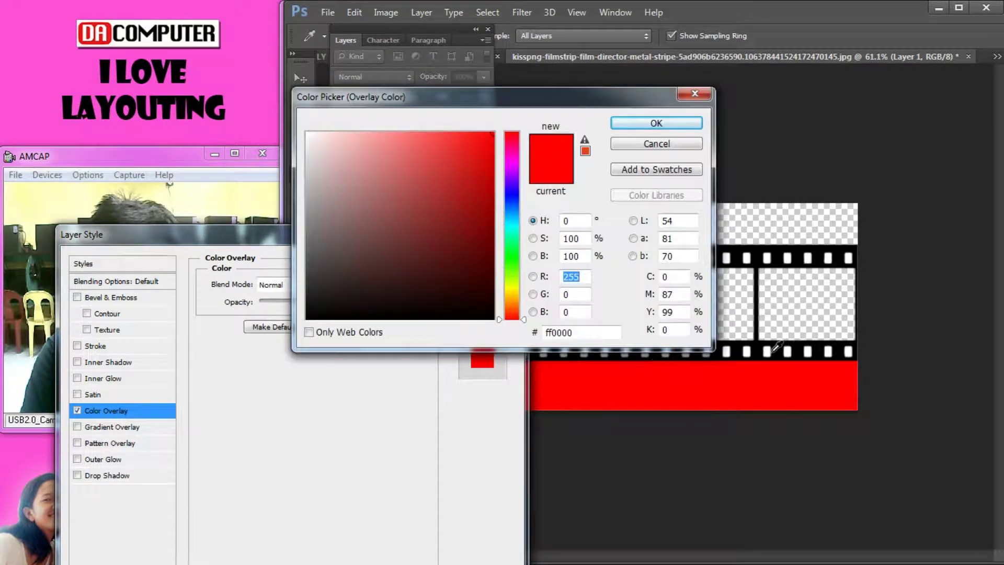
{"action": "left_click", "coordinate": [771, 340]}
{"action": "left_click", "coordinate": [679, 125]}
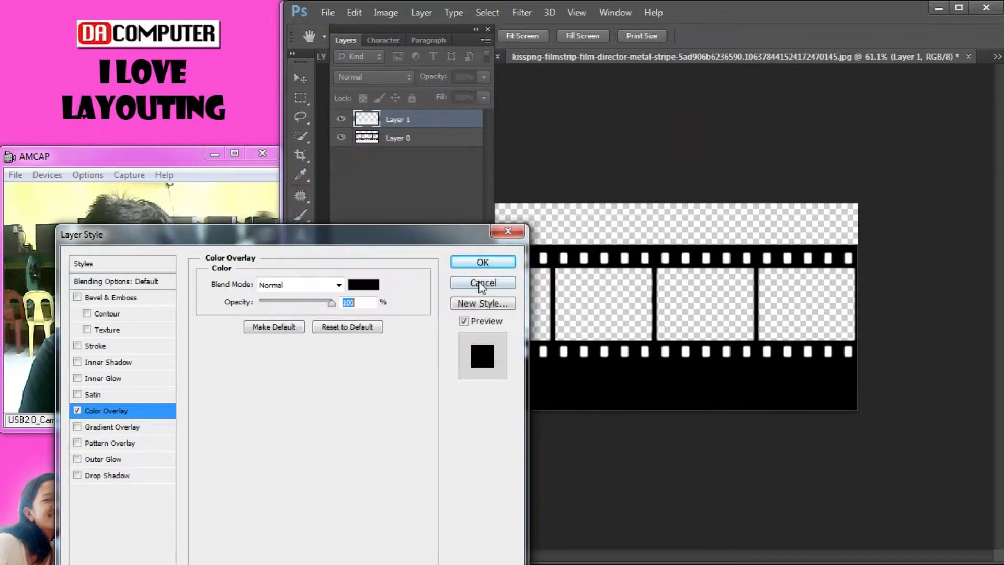
{"action": "left_click", "coordinate": [504, 262]}
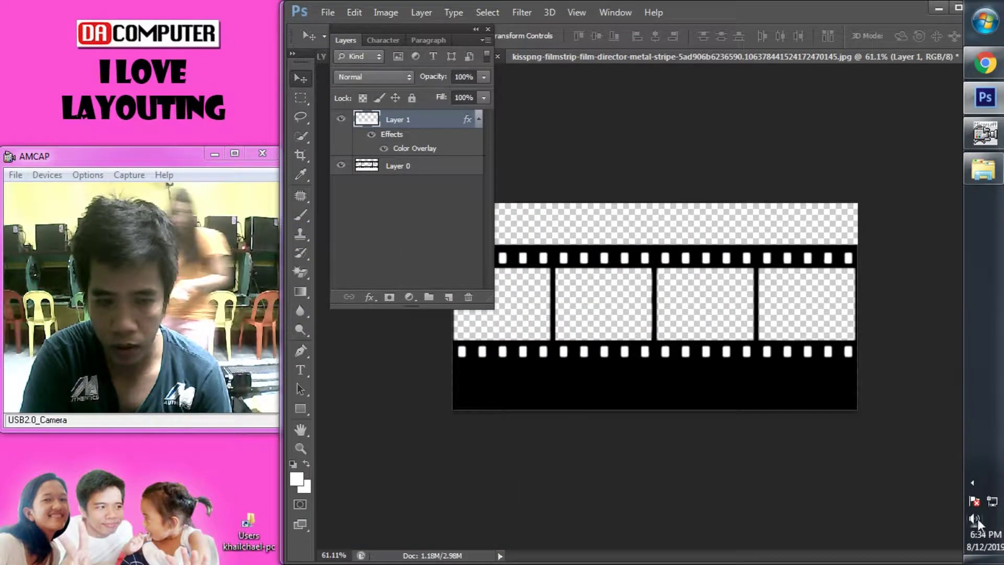
Step: Merge the visible filmstrip layers and switch back to the Untitled-1 document
{"action": "right_click", "coordinate": [395, 166]}
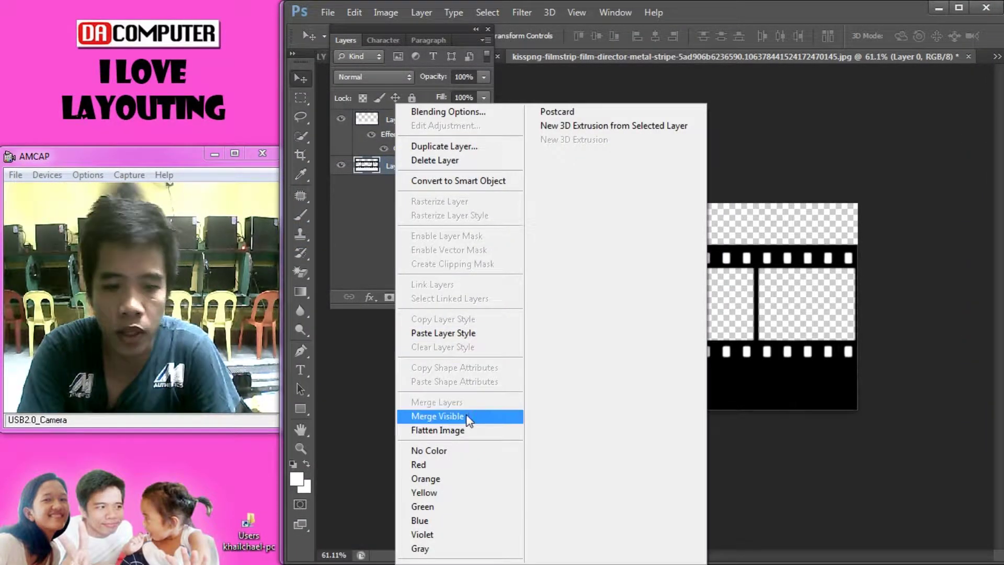
{"action": "left_click", "coordinate": [437, 416]}
{"action": "left_click", "coordinate": [346, 40]}
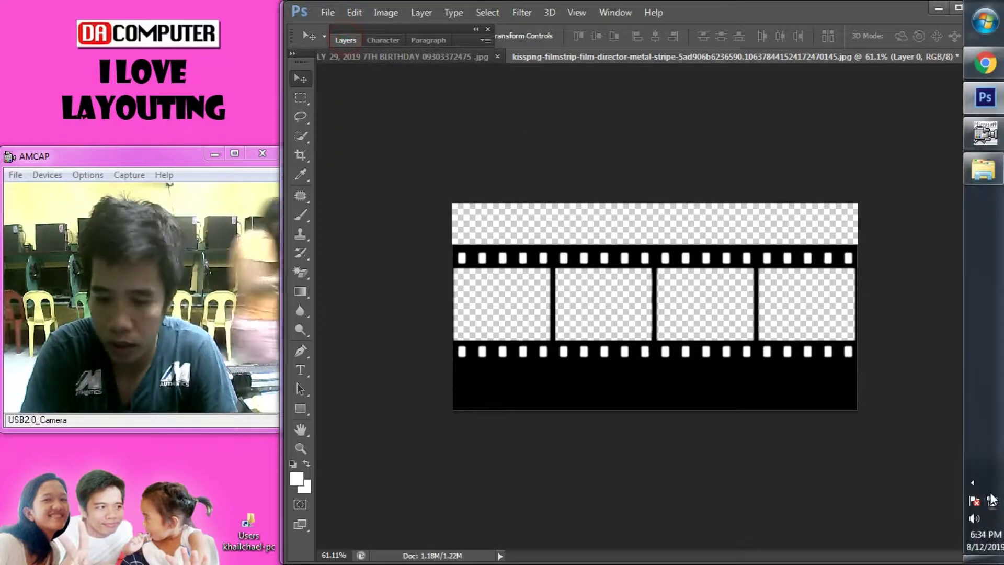
{"action": "left_click_drag", "start_coordinate": [504, 235], "coordinate": [527, 180]}
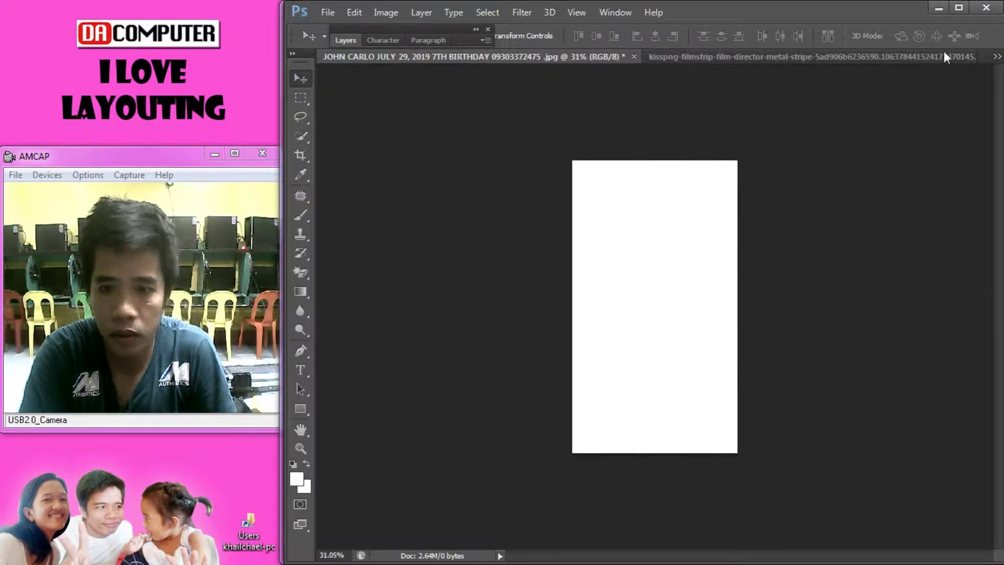
{"action": "left_click", "coordinate": [994, 57]}
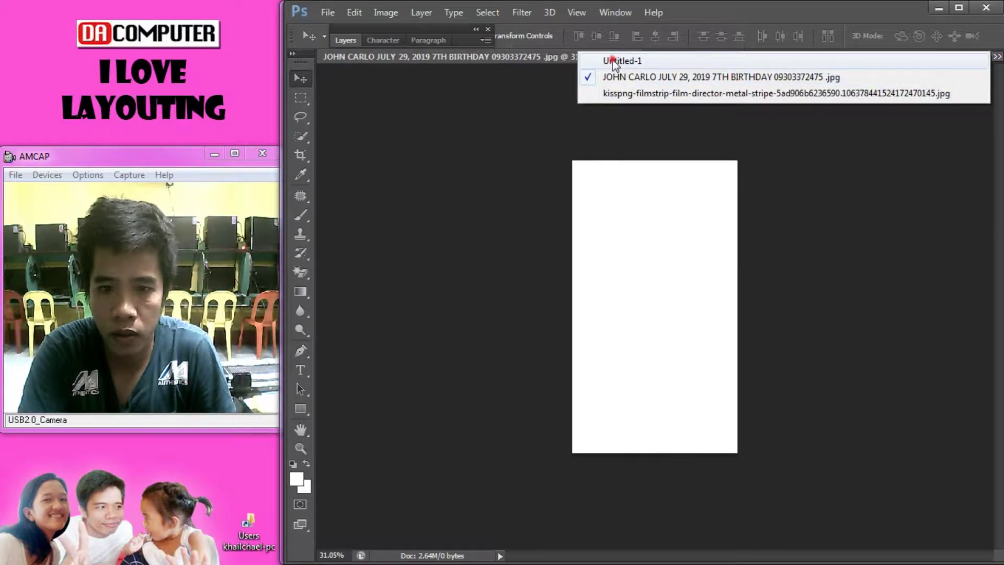
{"action": "left_click", "coordinate": [612, 61]}
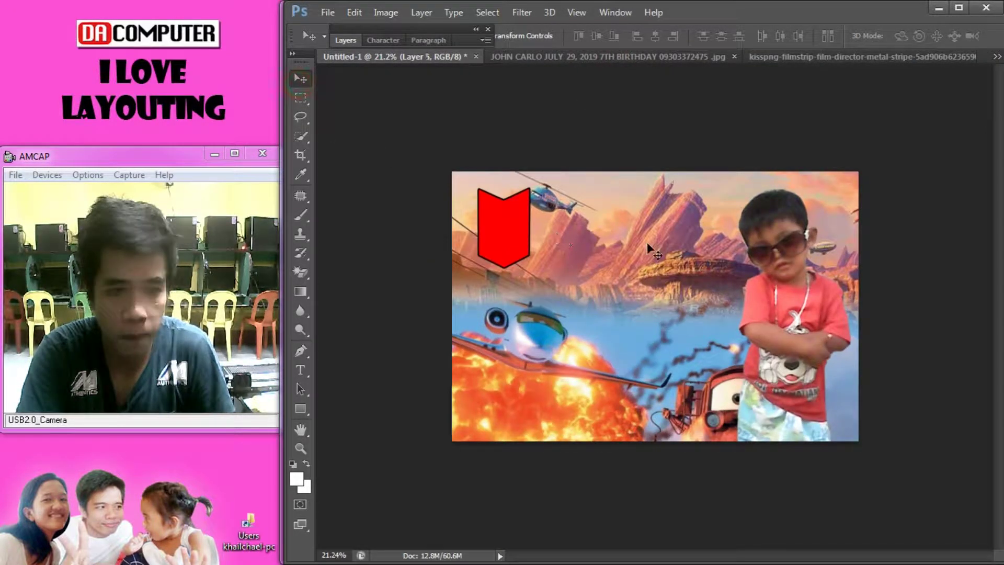
Step: Place the film strip on the layout, enlarged about 200% and tilted about −4°
{"action": "left_click_drag", "start_coordinate": [647, 243], "coordinate": [643, 309]}
{"action": "key", "text": "ctrl+t"}
{"action": "left_click_drag", "start_coordinate": [732, 344], "coordinate": [727, 325]}
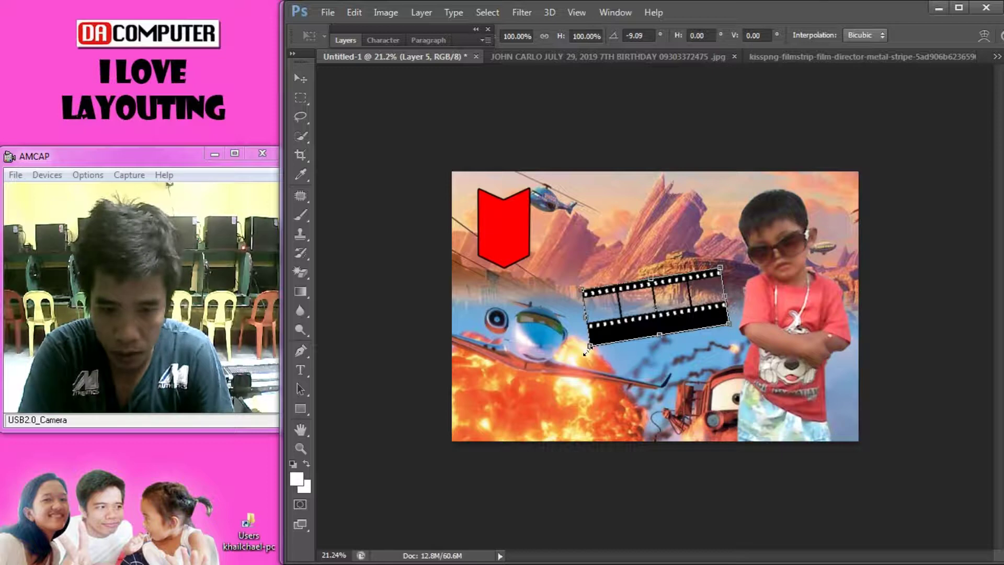
{"action": "left_click_drag", "start_coordinate": [585, 353], "coordinate": [456, 399]}
{"action": "left_click_drag", "start_coordinate": [734, 310], "coordinate": [843, 284]}
{"action": "left_click_drag", "start_coordinate": [725, 363], "coordinate": [768, 380]}
{"action": "key", "text": "Return"}
Step: Bring the boy cut-out's layer in front of the film strip
{"action": "right_click", "coordinate": [808, 313]}
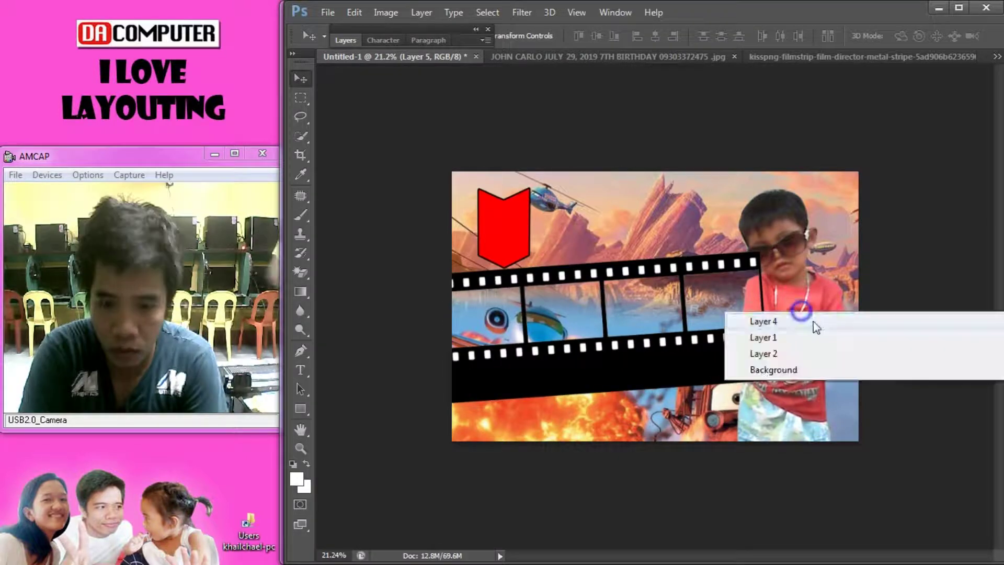
{"action": "left_click", "coordinate": [421, 12]}
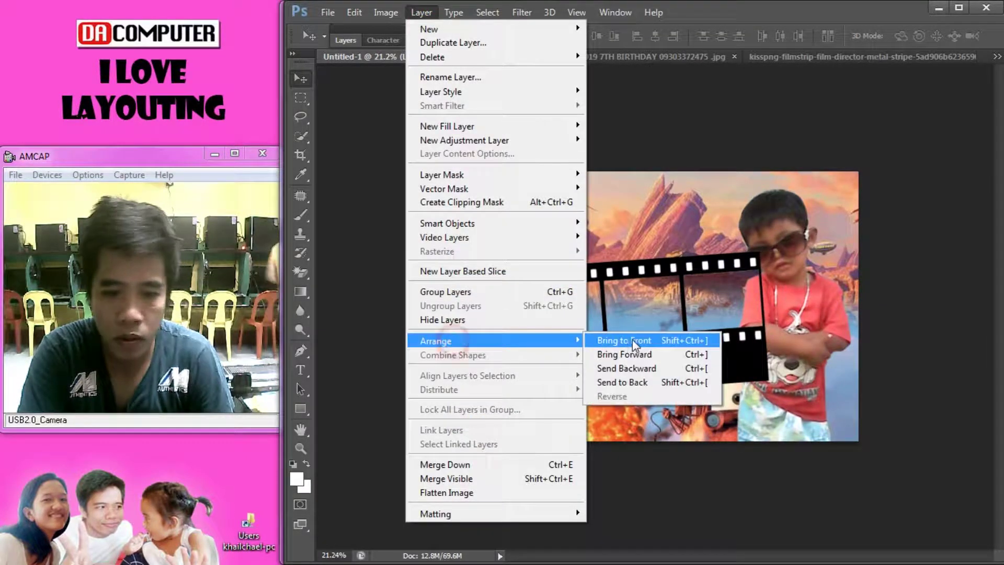
{"action": "left_click", "coordinate": [632, 339]}
{"action": "scroll", "coordinate": [834, 507], "scroll_direction": "down", "scroll_amount": 2}
{"action": "scroll", "coordinate": [760, 303], "scroll_direction": "up", "scroll_amount": 1}
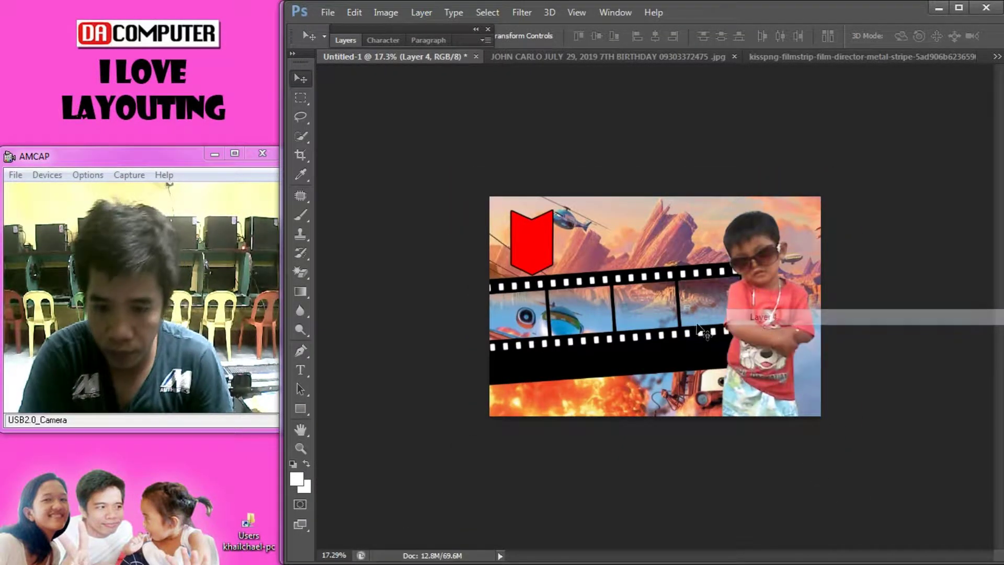
Step: Select the Mater picture layer and start Free Transform on it
{"action": "left_click", "coordinate": [595, 355]}
{"action": "scroll", "coordinate": [595, 373], "scroll_direction": "up", "scroll_amount": 1}
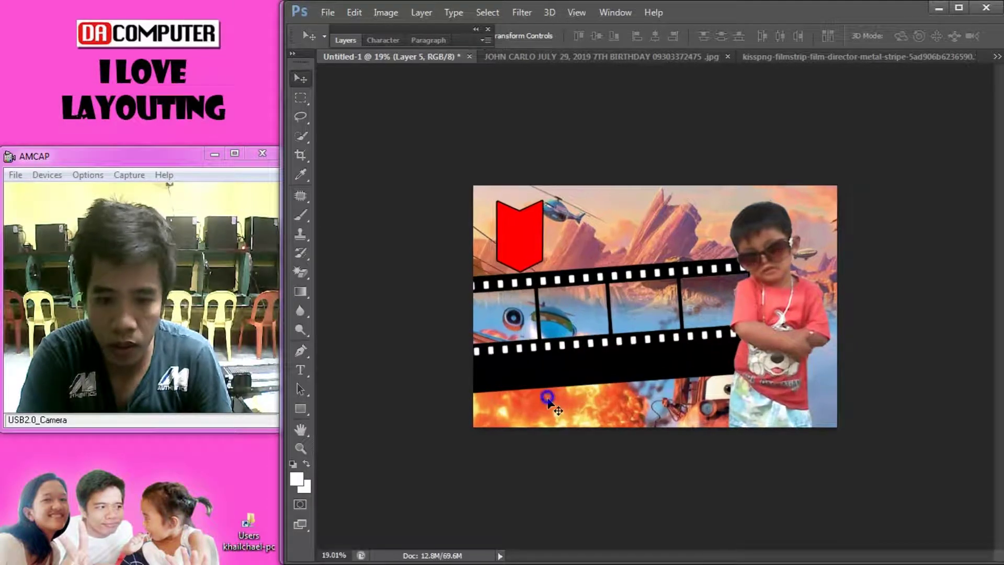
{"action": "left_click", "coordinate": [575, 402]}
{"action": "key", "text": "ctrl+t"}
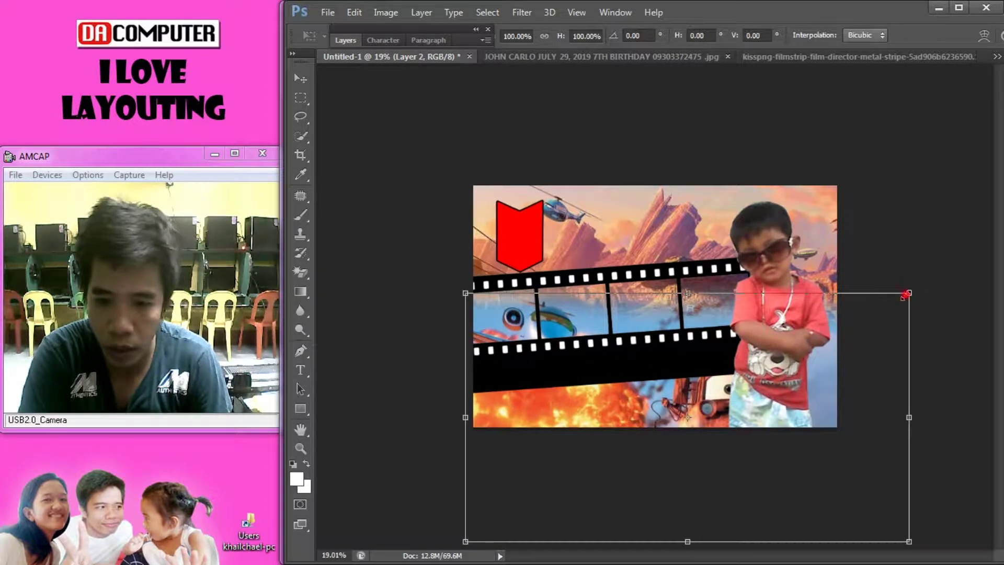
Step: Shrink the Mater picture to about 54% and align it with the film strip
{"action": "left_click_drag", "start_coordinate": [906, 296], "coordinate": [779, 364]}
{"action": "mouse_move", "coordinate": [676, 438]}
{"action": "left_mouse_down"}
{"action": "mouse_move", "coordinate": [676, 413]}
{"action": "mouse_move", "coordinate": [675, 430]}
{"action": "left_mouse_up"}
{"action": "mouse_move", "coordinate": [770, 538]}
{"action": "left_mouse_down"}
{"action": "mouse_move", "coordinate": [722, 479]}
{"action": "mouse_move", "coordinate": [735, 486]}
{"action": "left_mouse_up"}
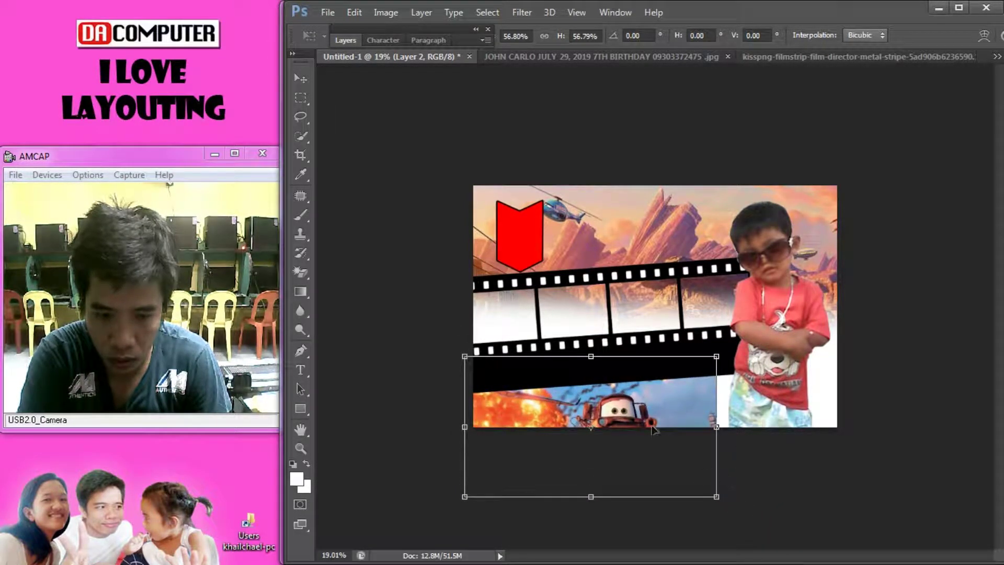
{"action": "key", "text": "Return"}
{"action": "left_click_drag", "start_coordinate": [539, 366], "coordinate": [542, 356]}
{"action": "right_click", "coordinate": [536, 396]}
{"action": "left_click", "coordinate": [544, 398]}
{"action": "left_click_drag", "start_coordinate": [535, 395], "coordinate": [545, 392]}
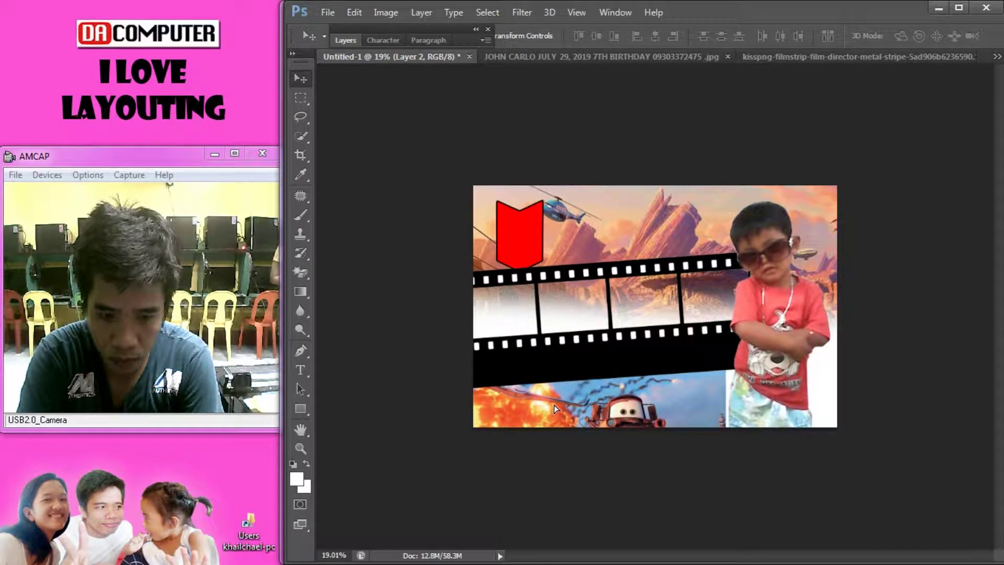
Step: Nudge the red banner slightly up and to the left
{"action": "right_click", "coordinate": [510, 226]}
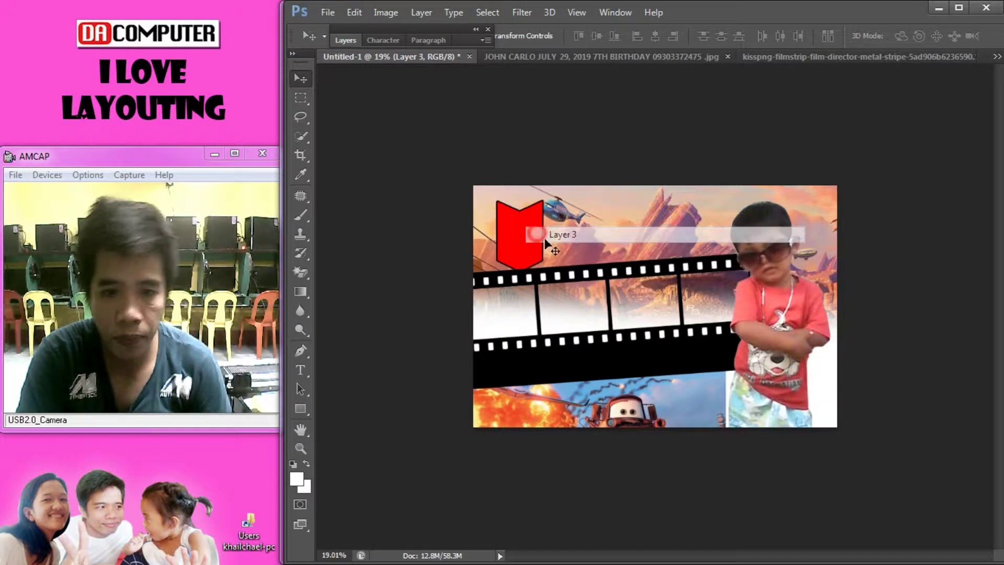
{"action": "left_click", "coordinate": [522, 230]}
{"action": "scroll", "coordinate": [517, 230], "scroll_direction": "up", "scroll_amount": 3}
{"action": "left_click_drag", "start_coordinate": [444, 174], "coordinate": [436, 166]}
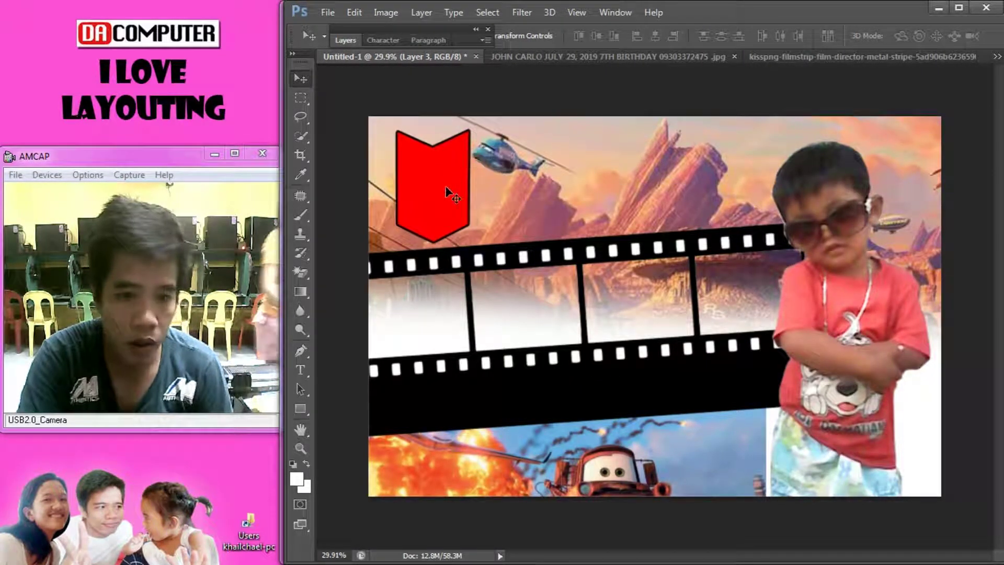
{"action": "scroll", "coordinate": [488, 239], "scroll_direction": "down", "scroll_amount": 1}
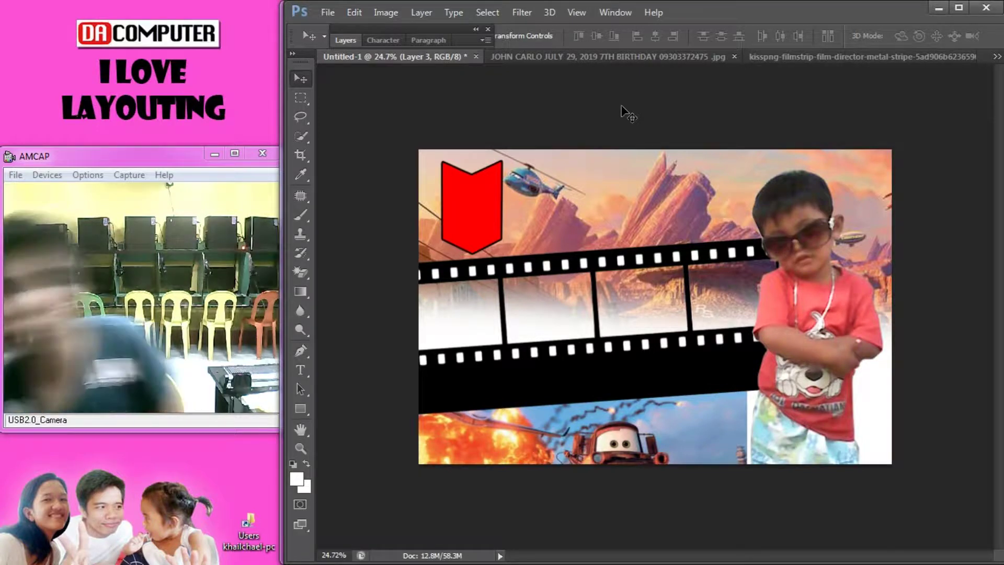
Step: Cut the film strip, widen its canvas to 16 inches, and paste it back
{"action": "key", "text": "ctrl+Tab"}
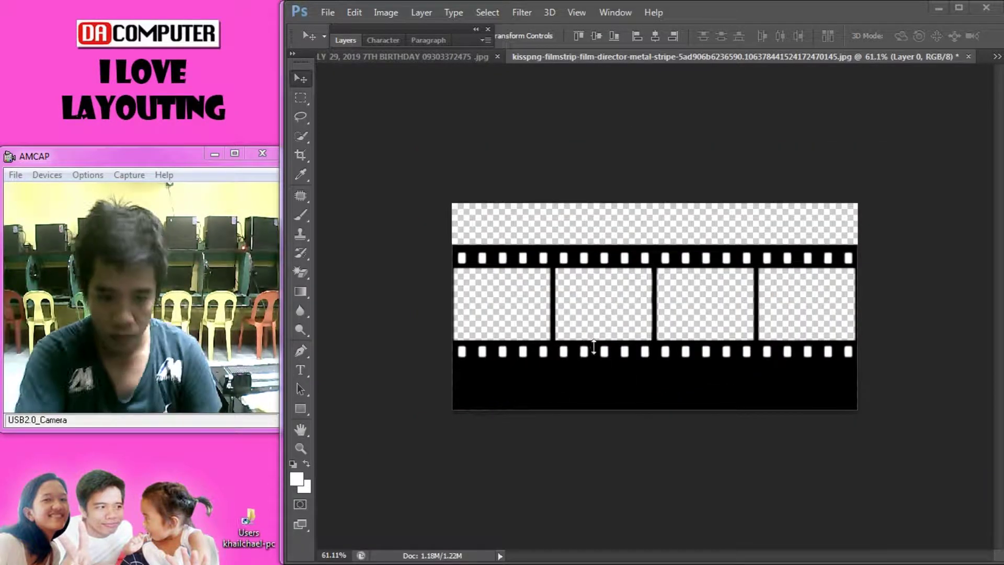
{"action": "key", "text": "ctrl+a"}
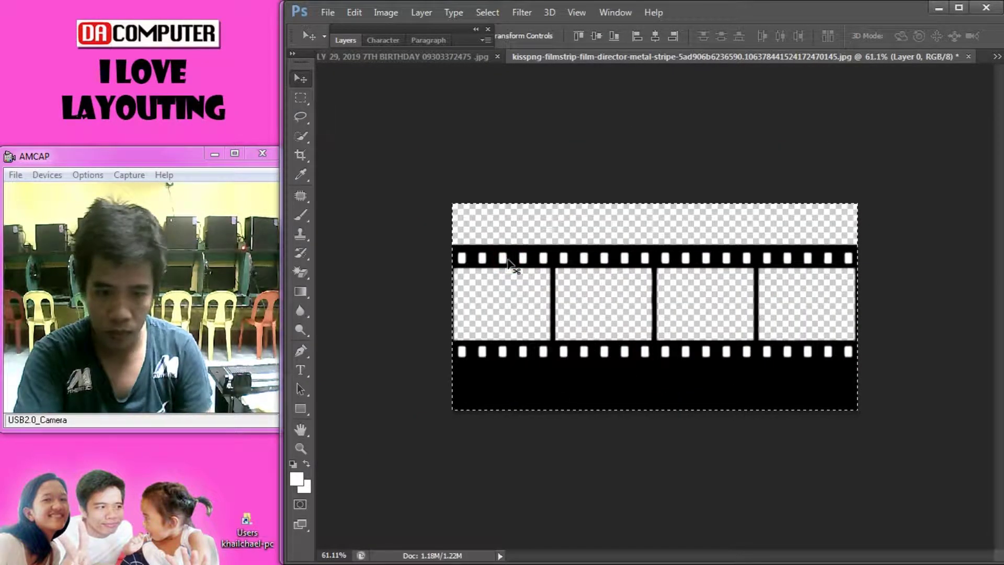
{"action": "key", "text": "ctrl+x"}
{"action": "left_click", "coordinate": [376, 8]}
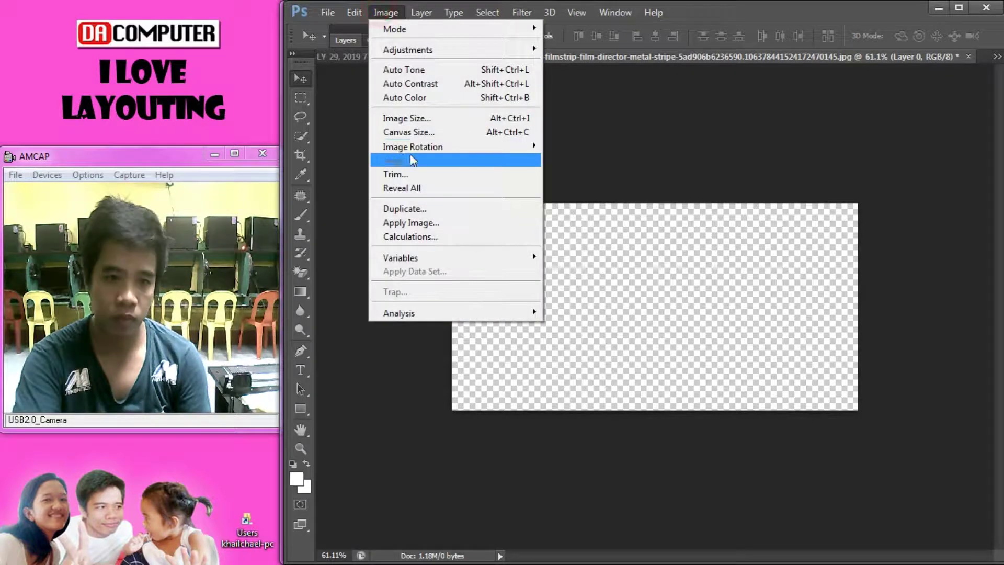
{"action": "left_click", "coordinate": [424, 116]}
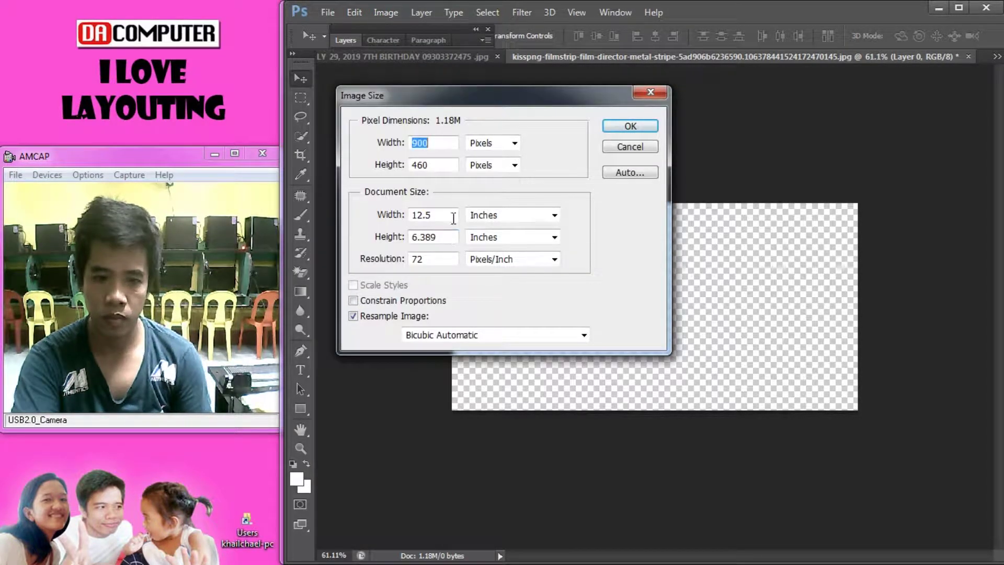
{"action": "type", "text": "16"}
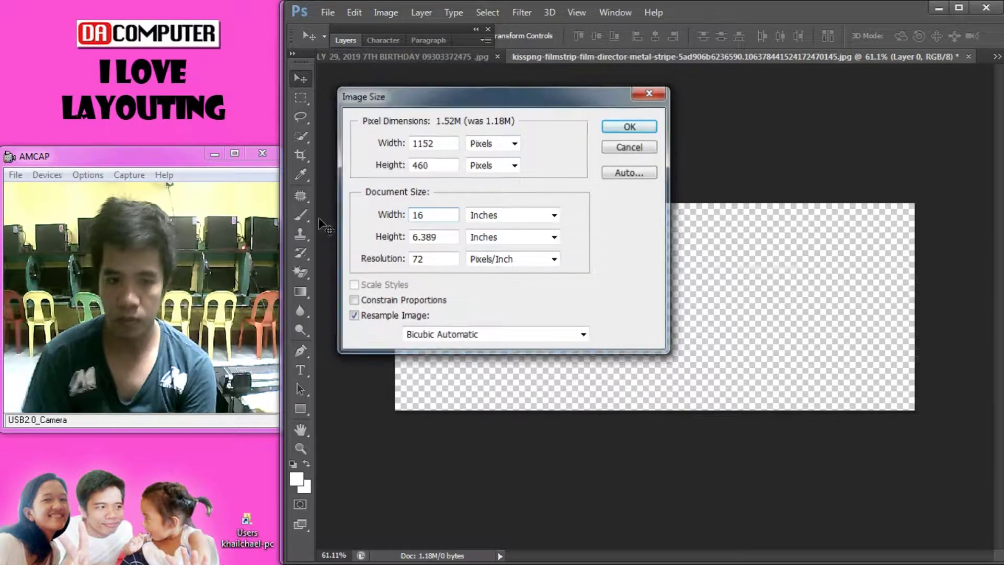
{"action": "key", "text": "Return"}
{"action": "key", "text": "ctrl+v"}
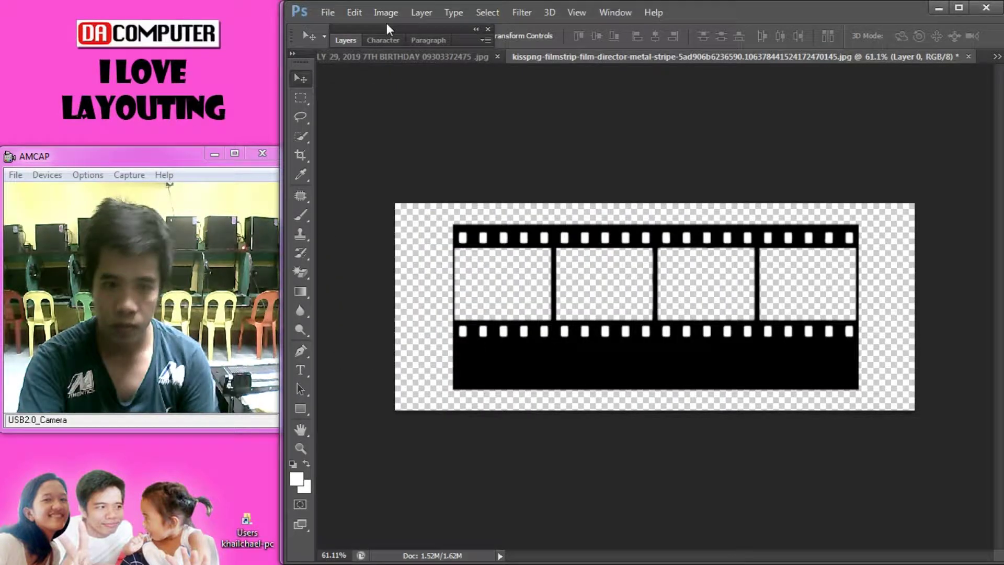
Step: Duplicate the film strip layer on the widened canvas
{"action": "left_click", "coordinate": [386, 12]}
{"action": "left_click", "coordinate": [691, 115]}
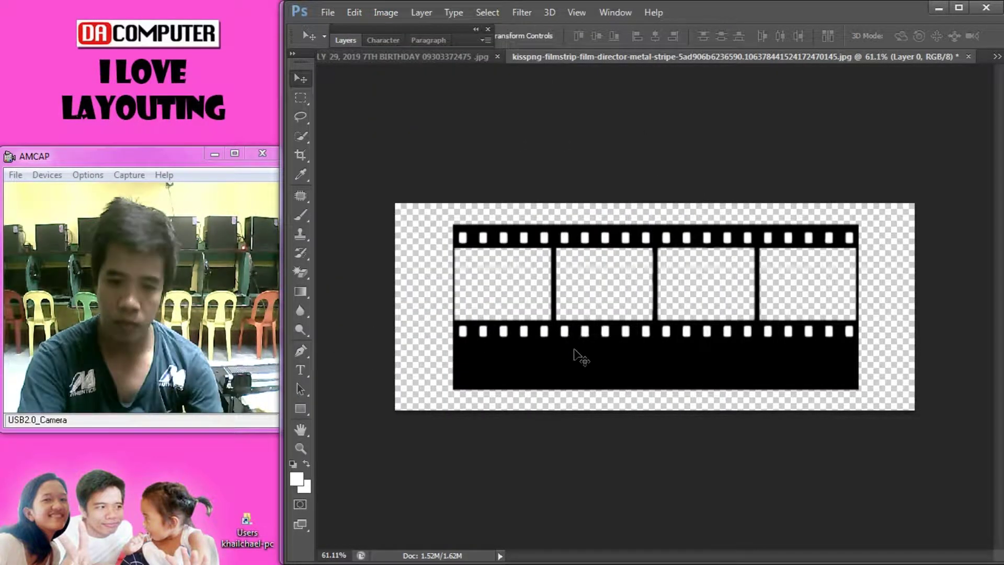
{"action": "left_click", "coordinate": [386, 12]}
{"action": "left_click", "coordinate": [300, 310]}
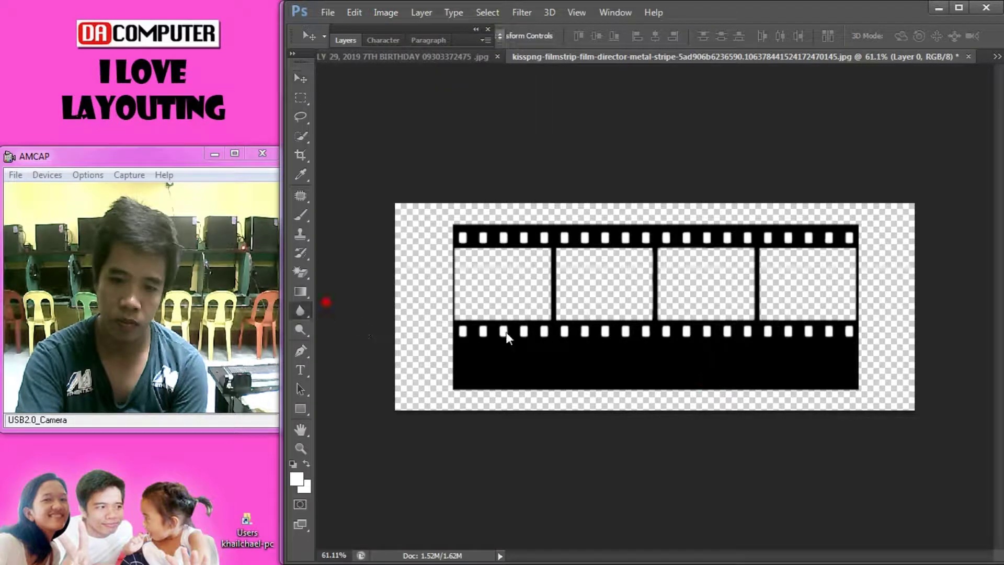
{"action": "right_click", "coordinate": [300, 310]}
{"action": "left_click", "coordinate": [339, 312]}
{"action": "key", "text": "v"}
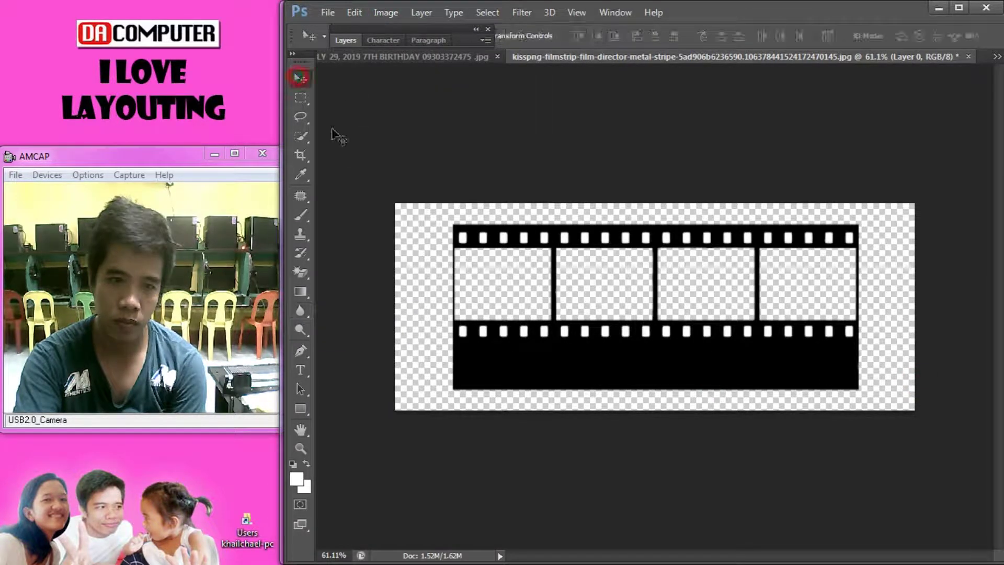
{"action": "right_click", "coordinate": [767, 377]}
{"action": "left_click", "coordinate": [763, 363]}
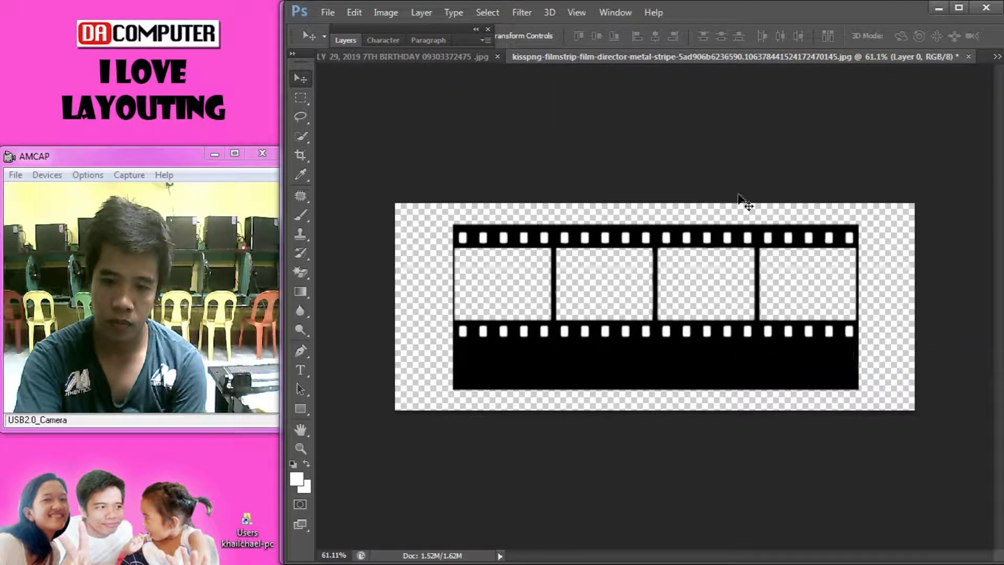
Step: Delete the strip, deselect, reconfirm the wider image size, and paste the strip again
{"action": "left_click", "coordinate": [337, 41]}
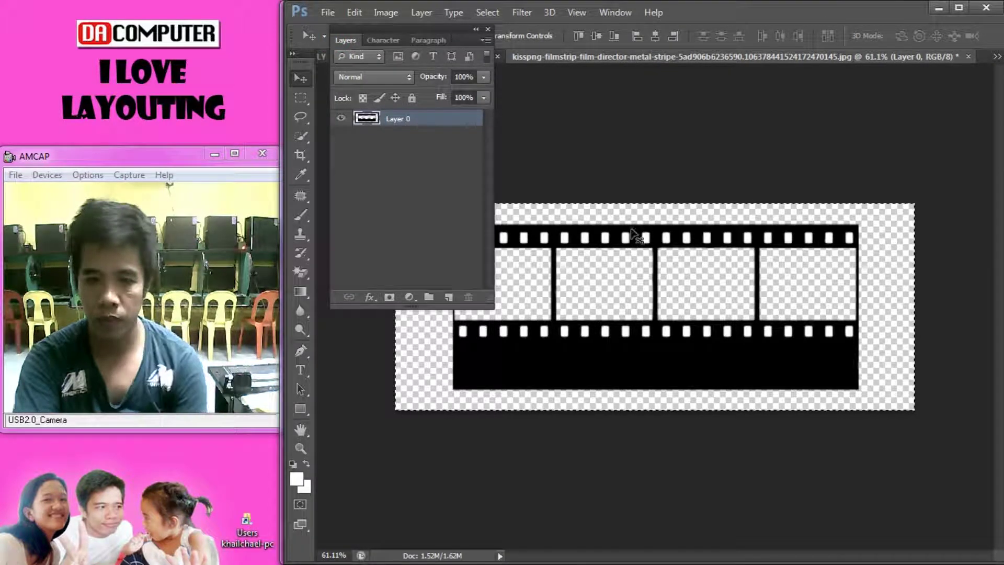
{"action": "key", "text": "Delete"}
{"action": "left_click", "coordinate": [344, 41]}
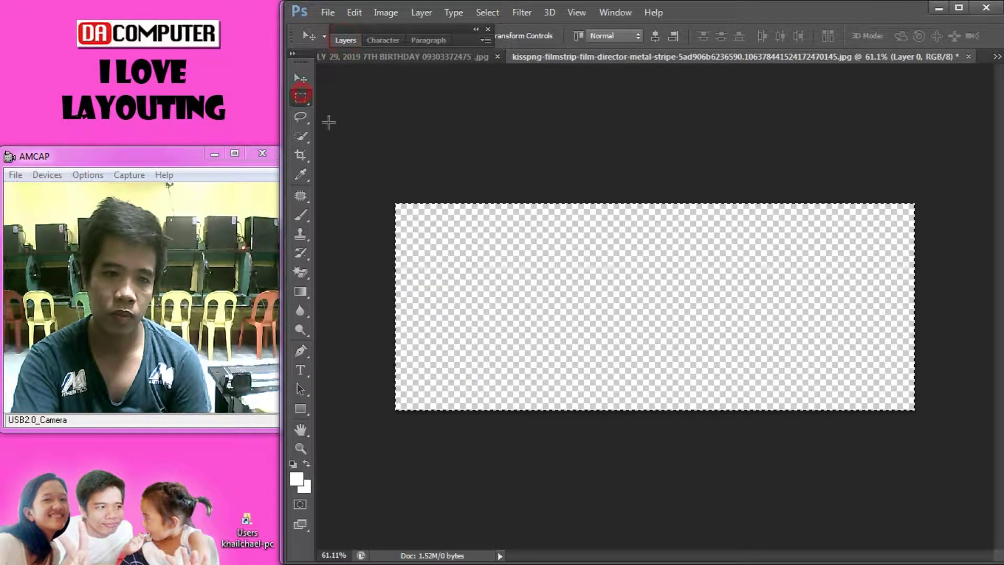
{"action": "right_click", "coordinate": [571, 228]}
{"action": "left_click", "coordinate": [580, 238]}
{"action": "left_click", "coordinate": [385, 12]}
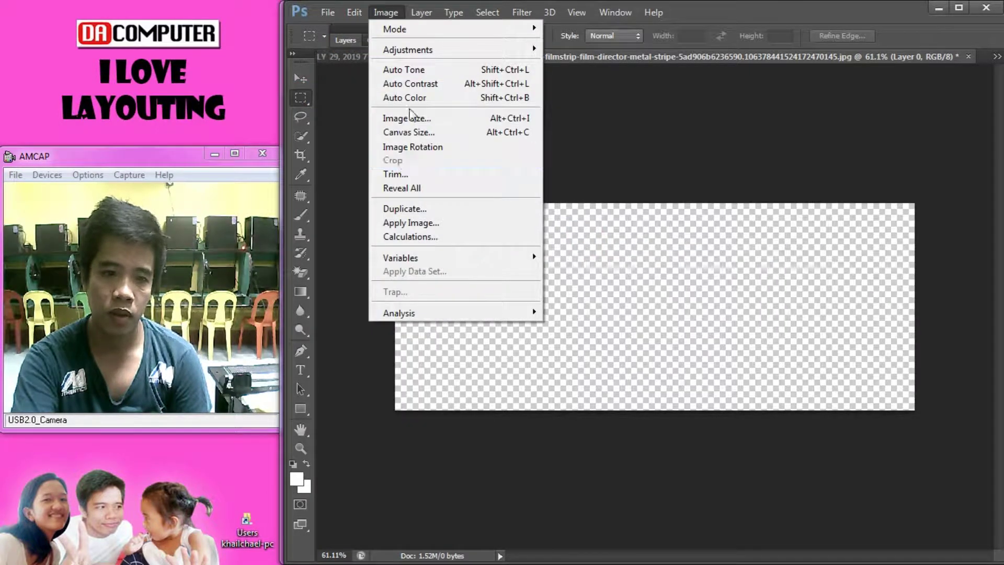
{"action": "left_click", "coordinate": [413, 118]}
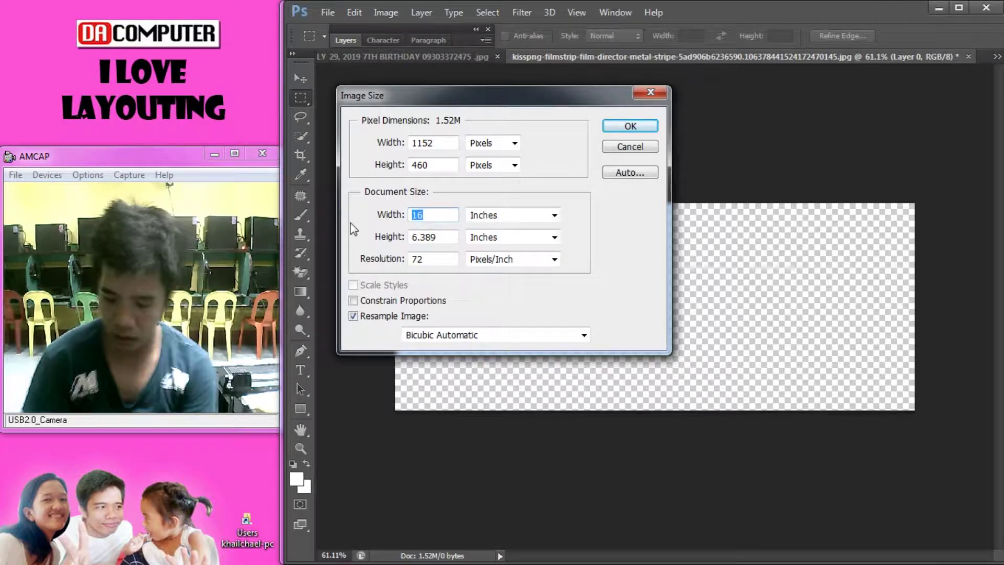
{"action": "key", "text": "Return"}
{"action": "key", "text": "ctrl+v"}
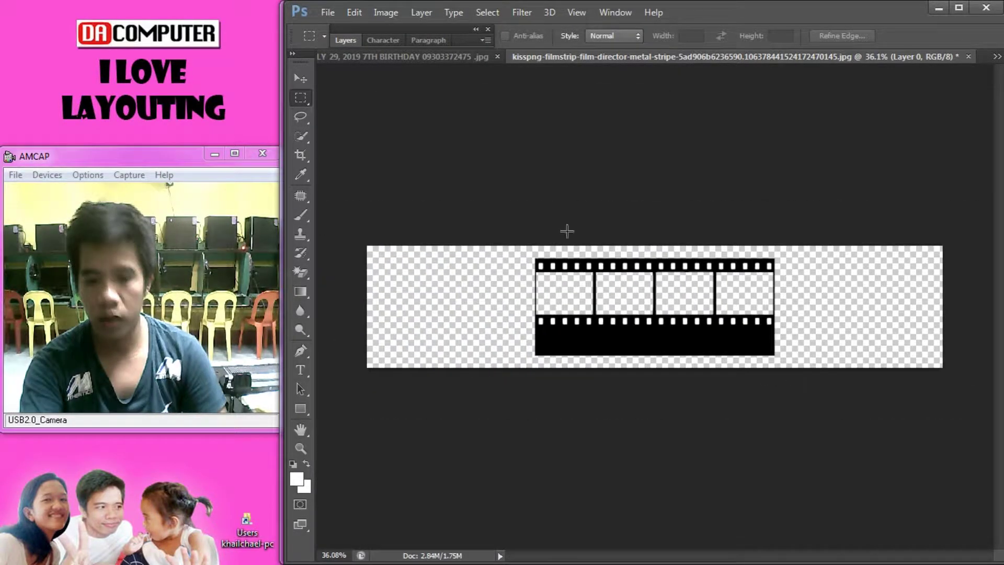
Step: Line the pasted strip up beside the original and merge both into one layer
{"action": "key", "text": "v"}
{"action": "mouse_move", "coordinate": [627, 338]}
{"action": "left_mouse_down"}
{"action": "mouse_move", "coordinate": [473, 340]}
{"action": "mouse_move", "coordinate": [745, 349]}
{"action": "mouse_move", "coordinate": [683, 358]}
{"action": "mouse_move", "coordinate": [701, 358]}
{"action": "mouse_move", "coordinate": [695, 351]}
{"action": "left_mouse_up"}
{"action": "scroll", "coordinate": [680, 355], "scroll_direction": "up", "scroll_amount": 1}
{"action": "key", "text": "Up"}
{"action": "key", "text": "Up"}
{"action": "key", "text": "Up"}
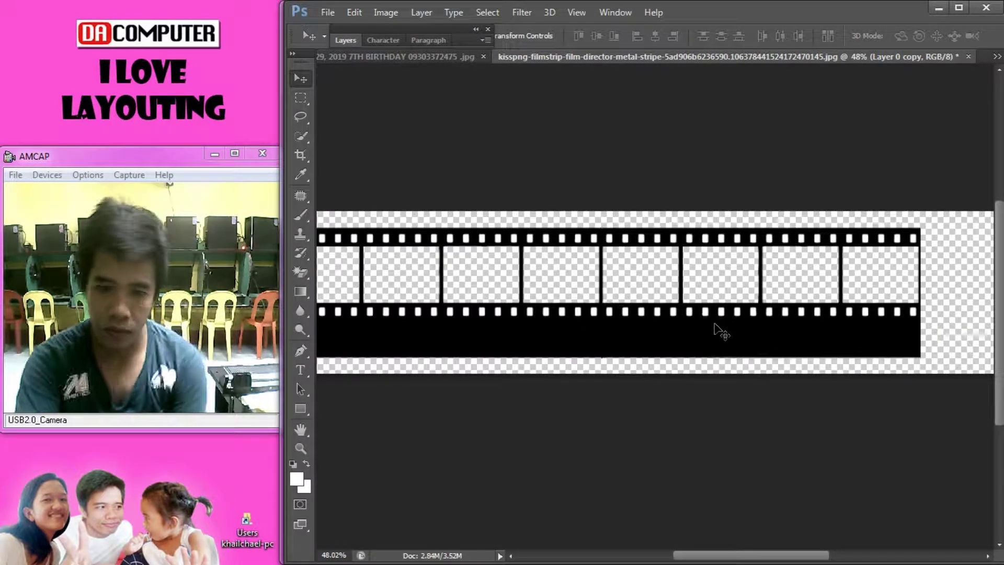
{"action": "scroll", "coordinate": [716, 329], "scroll_direction": "down", "scroll_amount": 3}
{"action": "key", "text": "Return"}
{"action": "key", "text": "ctrl+e"}
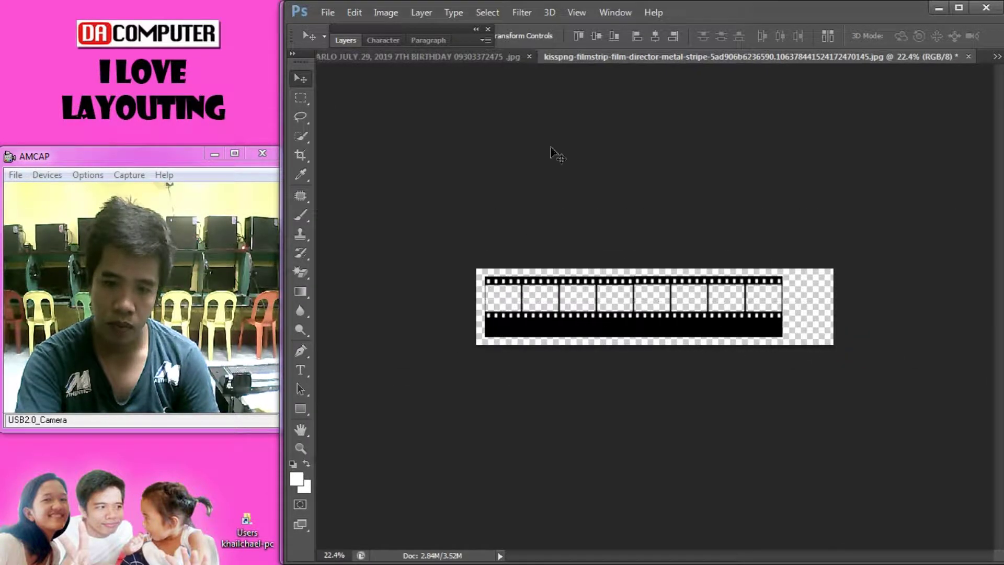
{"action": "left_click", "coordinate": [347, 40]}
{"action": "right_click", "coordinate": [413, 130]}
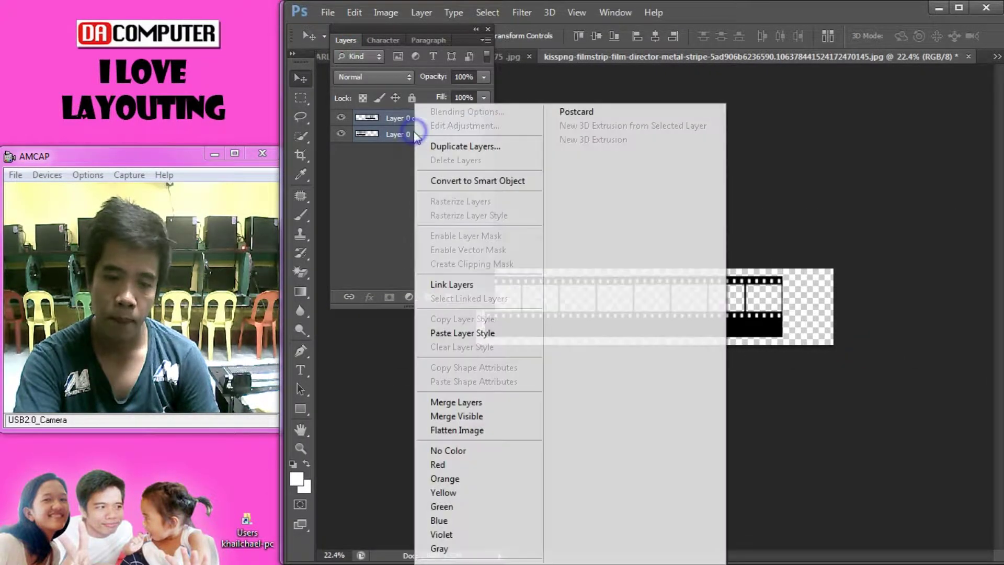
{"action": "left_click", "coordinate": [455, 401]}
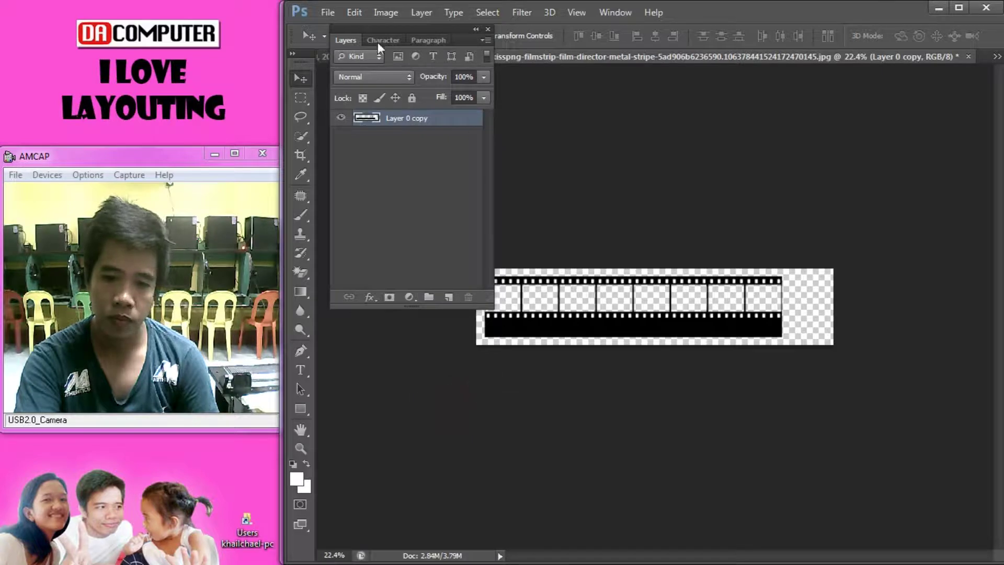
{"action": "left_click", "coordinate": [341, 46]}
Step: Cut the merged film strip and switch to the Untitled-1 document
{"action": "key", "text": "ctrl+a"}
{"action": "key", "text": "ctrl+x"}
{"action": "left_click", "coordinate": [388, 54]}
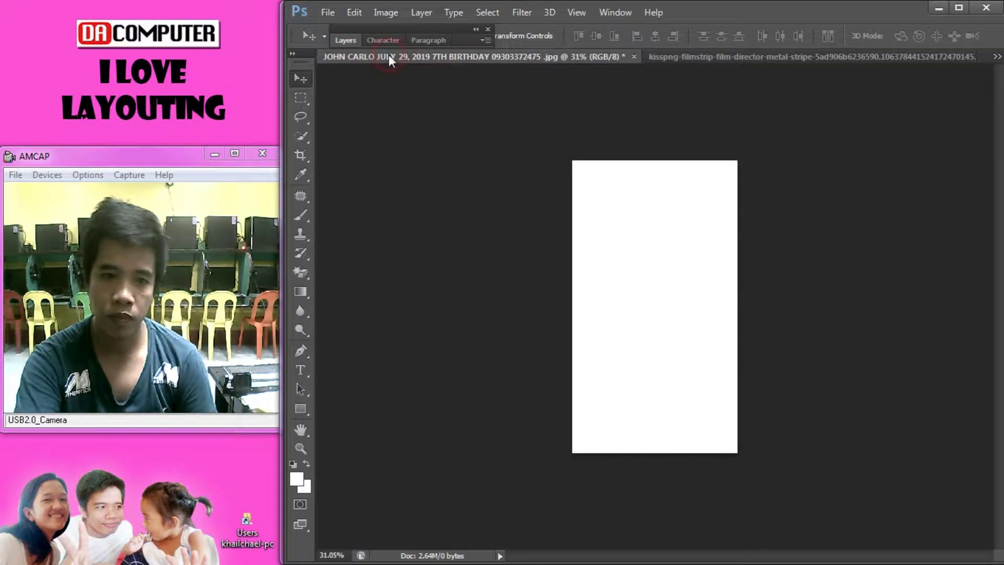
{"action": "left_click", "coordinate": [996, 56]}
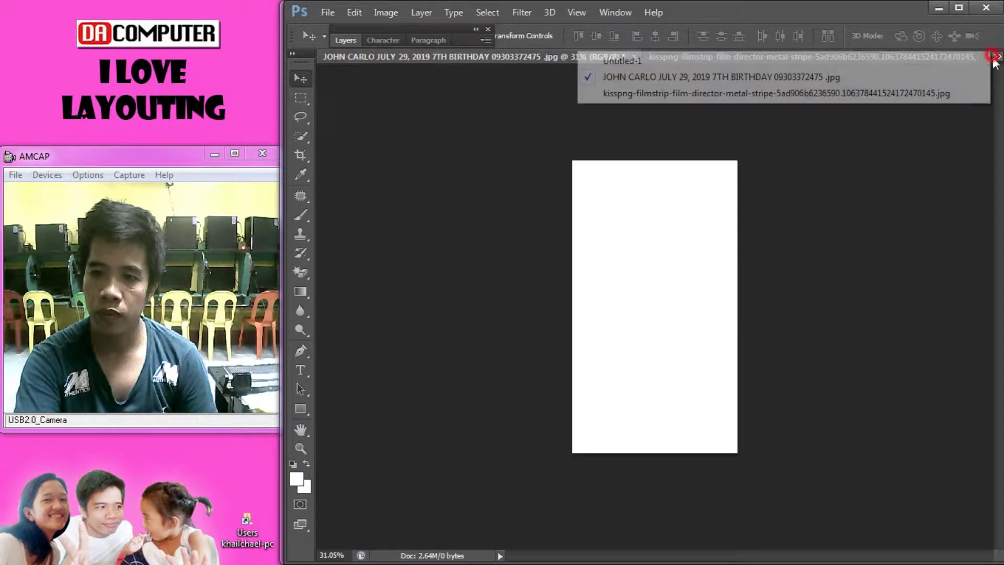
{"action": "left_click", "coordinate": [620, 63]}
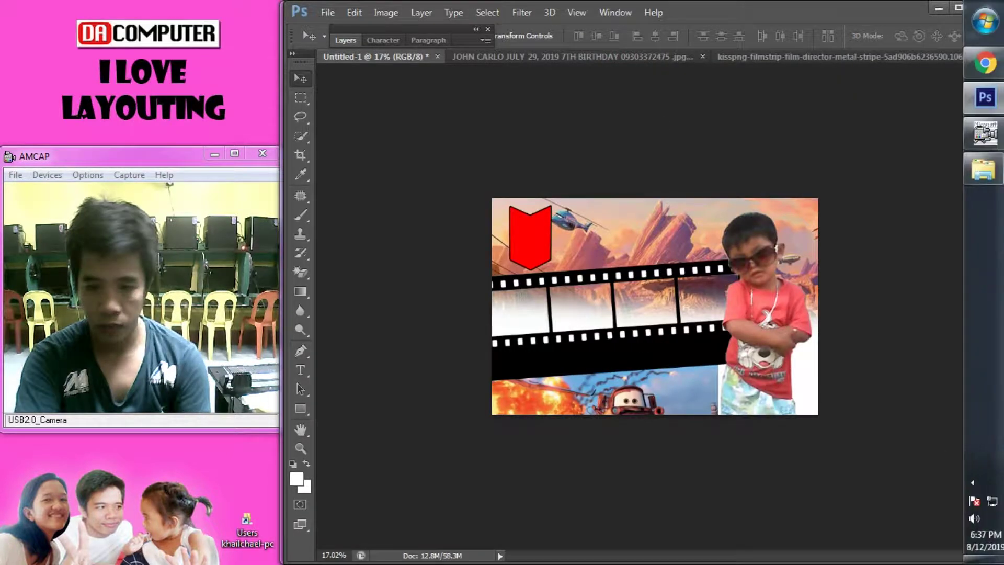
Step: Close the floating panel covering the workspace
{"action": "left_click", "coordinate": [728, 432]}
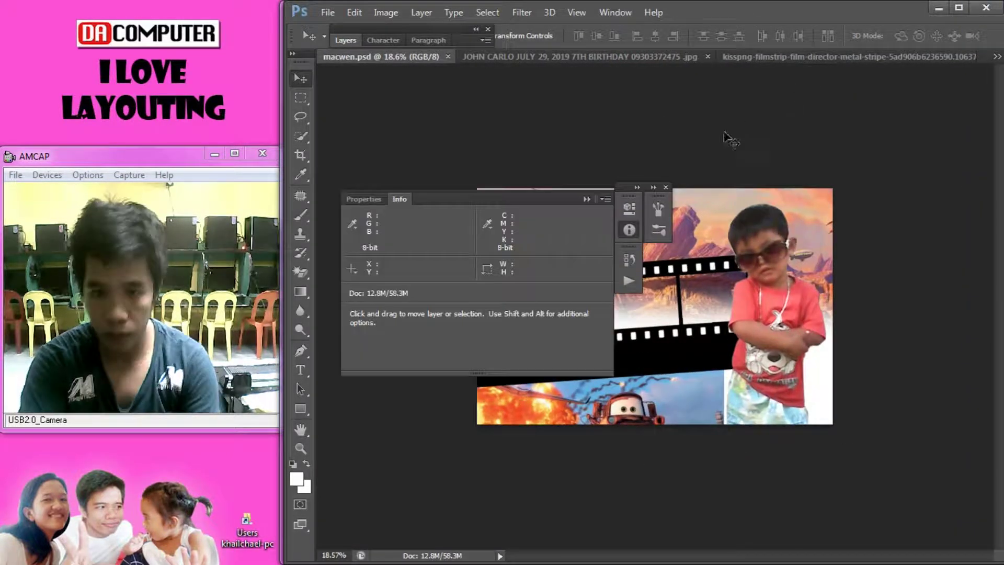
{"action": "left_click", "coordinate": [605, 201]}
{"action": "left_click", "coordinate": [971, 482]}
{"action": "left_click", "coordinate": [689, 476]}
{"action": "left_click", "coordinate": [605, 199]}
{"action": "left_click", "coordinate": [645, 234]}
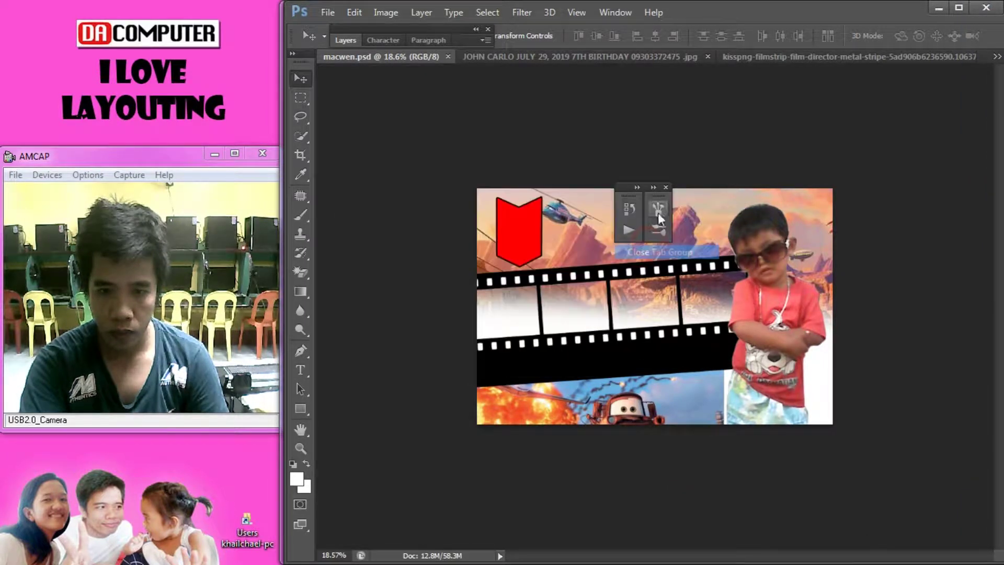
{"action": "left_click", "coordinate": [667, 187]}
{"action": "scroll", "coordinate": [707, 399], "scroll_direction": "down", "scroll_amount": 2}
{"action": "scroll", "coordinate": [654, 306], "scroll_direction": "up", "scroll_amount": 4}
Step: Select Layer 3, the old film strip, and delete it from the layout
{"action": "right_click", "coordinate": [478, 197]}
{"action": "left_click", "coordinate": [494, 211]}
{"action": "scroll", "coordinate": [634, 337], "scroll_direction": "down", "scroll_amount": 2}
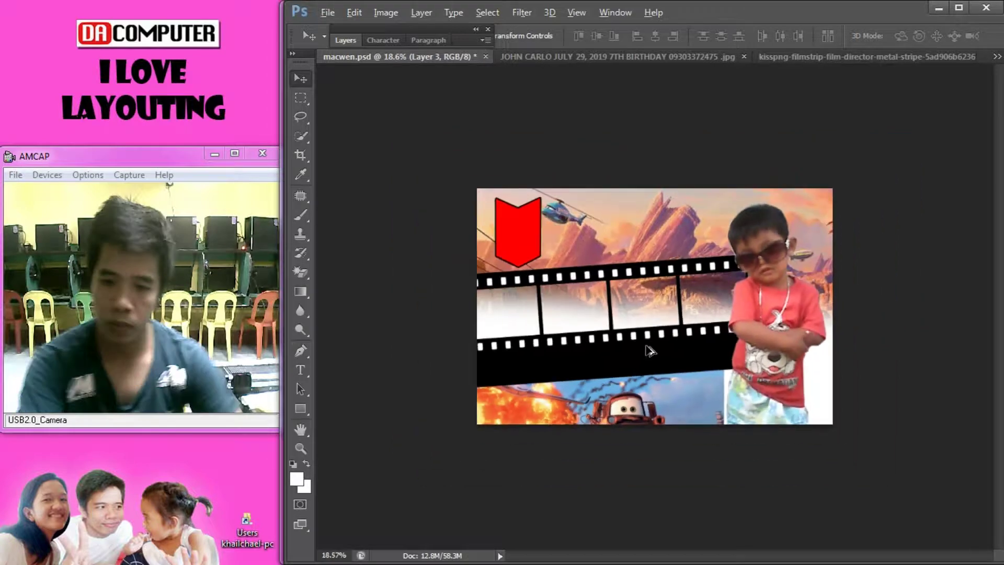
{"action": "right_click", "coordinate": [611, 366]}
{"action": "left_click", "coordinate": [638, 374]}
{"action": "key", "text": "Delete"}
Step: Cut the strip from the kisspng image and close the birthday document without saving
{"action": "left_click", "coordinate": [835, 60]}
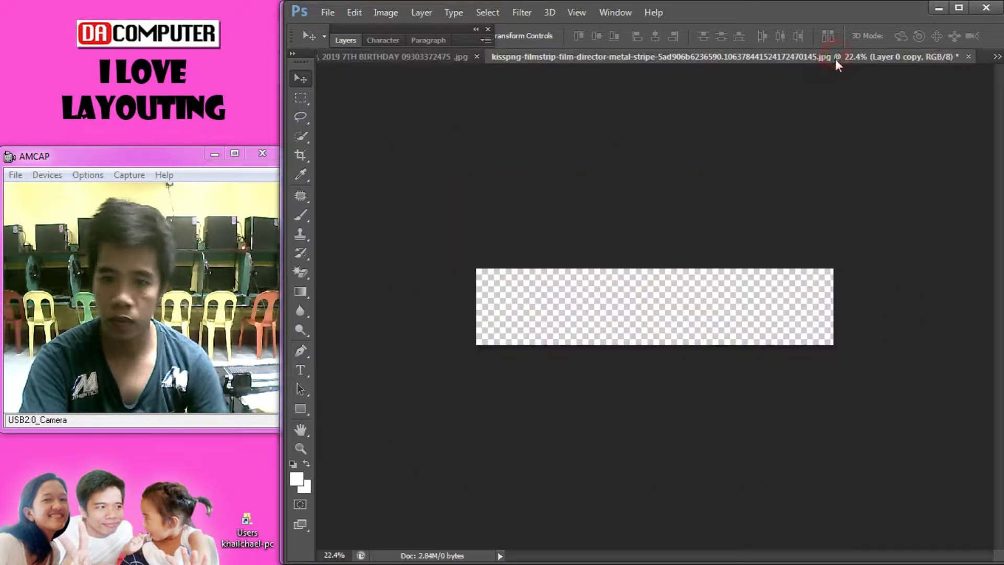
{"action": "key", "text": "Delete"}
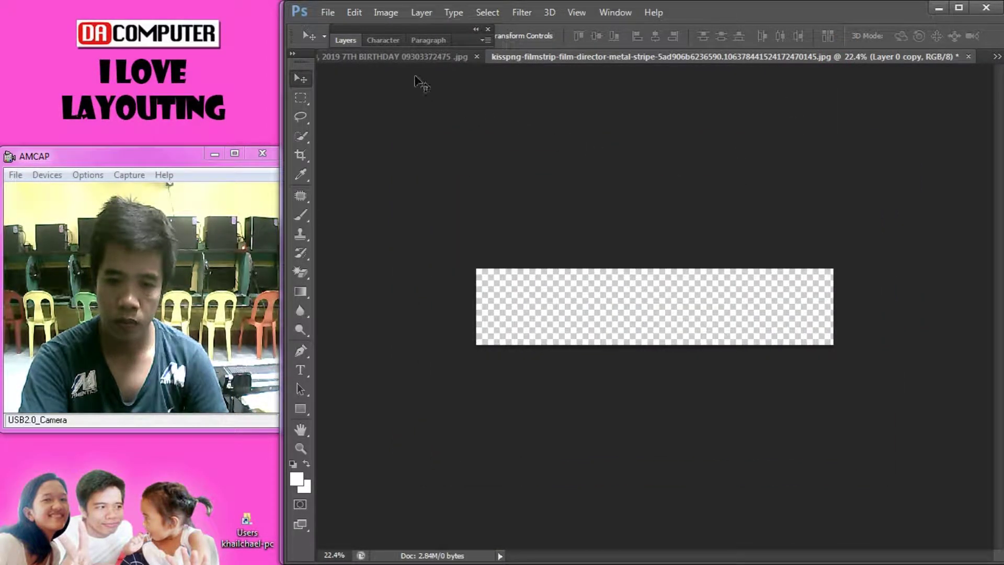
{"action": "left_click", "coordinate": [358, 56]}
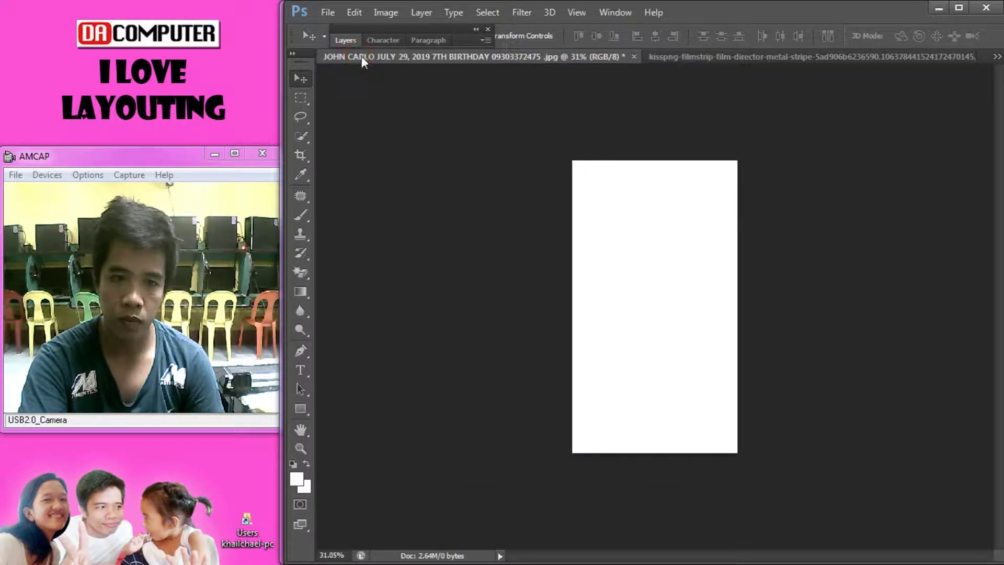
{"action": "left_click", "coordinate": [632, 56]}
{"action": "left_click", "coordinate": [531, 236]}
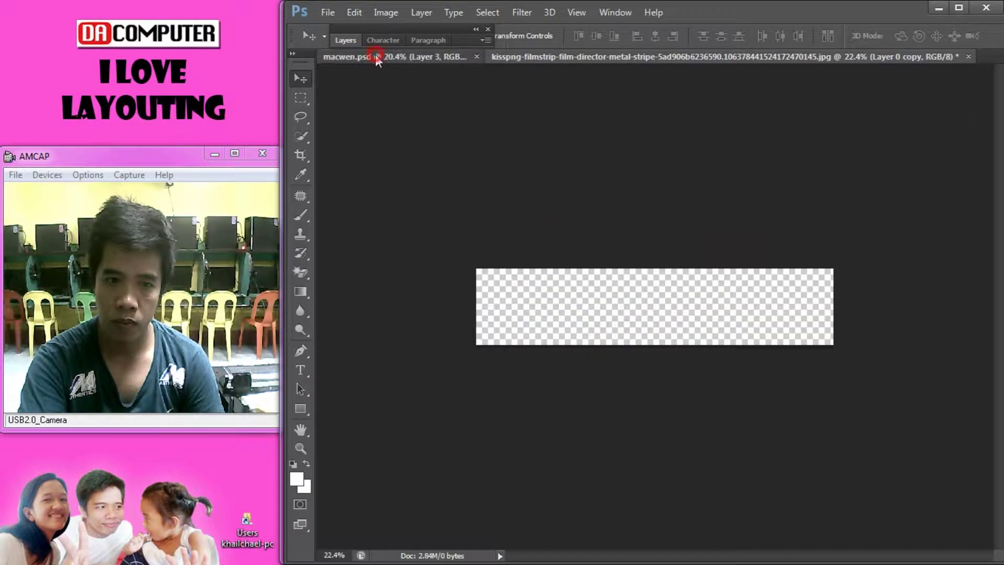
Step: Move the new film strip left in macwen.psd and start tilting and enlarging it
{"action": "left_click_drag", "start_coordinate": [378, 59], "coordinate": [665, 284]}
{"action": "left_click_drag", "start_coordinate": [631, 319], "coordinate": [565, 331]}
{"action": "key", "text": "ctrl+t"}
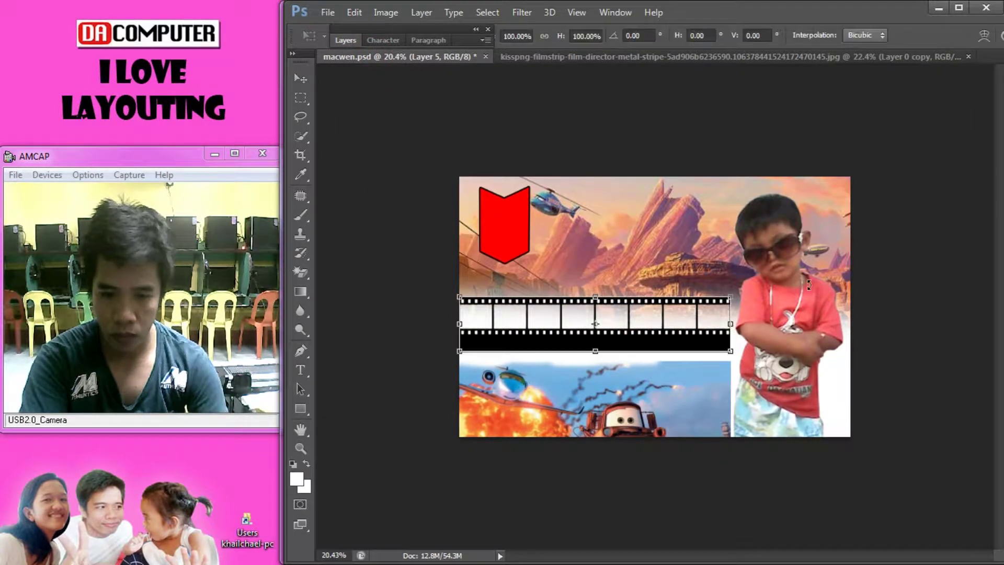
{"action": "left_click_drag", "start_coordinate": [773, 292], "coordinate": [786, 246]}
{"action": "key", "text": "ctrl+0"}
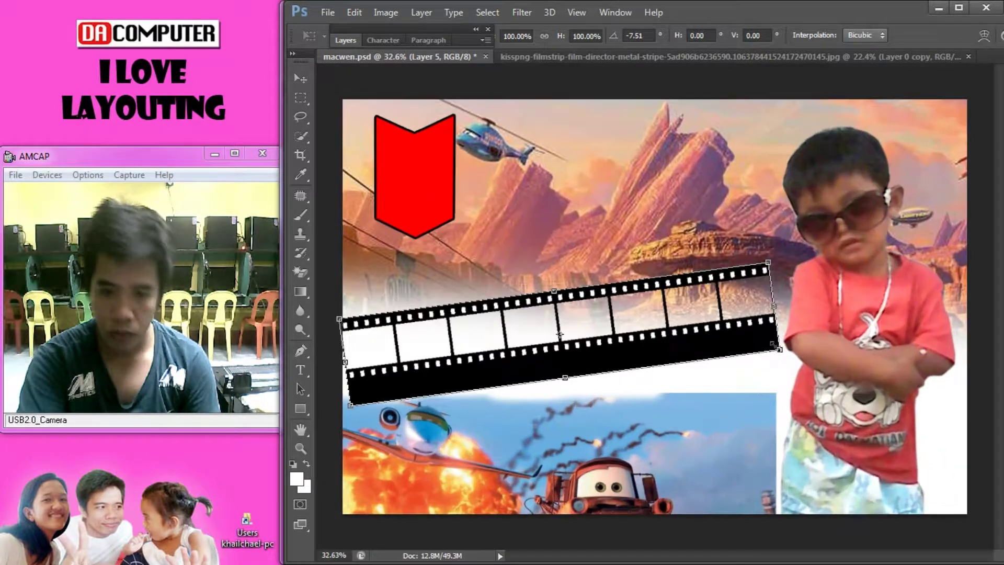
{"action": "left_click_drag", "start_coordinate": [782, 355], "coordinate": [812, 349]}
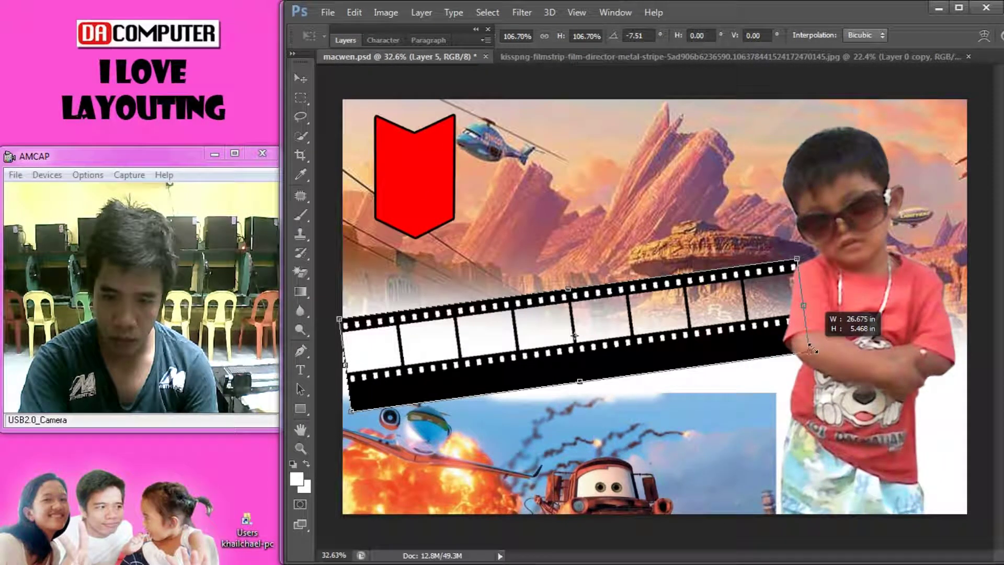
{"action": "mouse_move", "coordinate": [579, 400]}
{"action": "left_mouse_down"}
{"action": "mouse_move", "coordinate": [588, 421]}
{"action": "mouse_move", "coordinate": [579, 376]}
{"action": "left_mouse_up"}
Step: Finish scaling the strip wider and taller at about -5.85° tilt, and apply
{"action": "left_click_drag", "start_coordinate": [803, 235], "coordinate": [839, 225]}
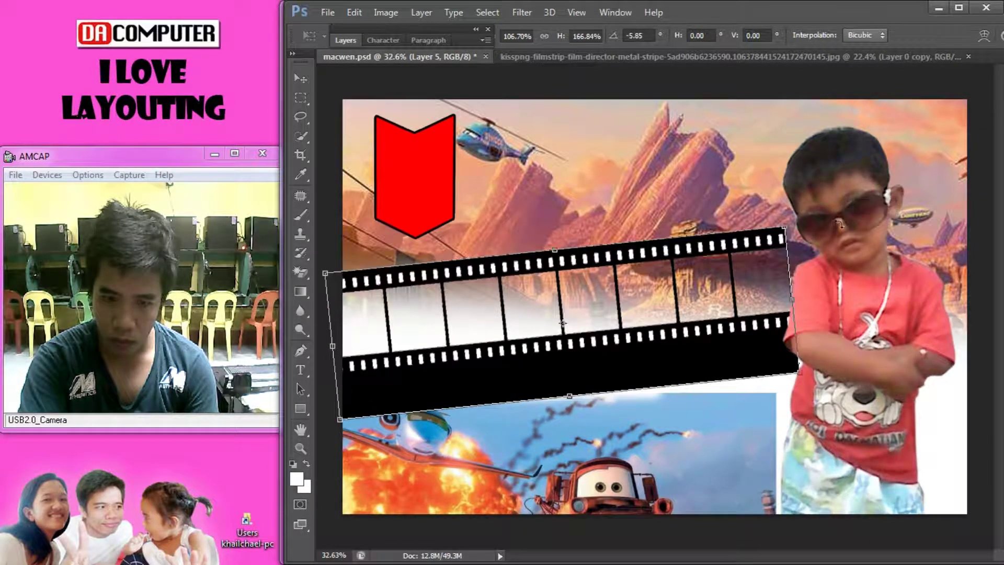
{"action": "left_click_drag", "start_coordinate": [794, 300], "coordinate": [811, 294]}
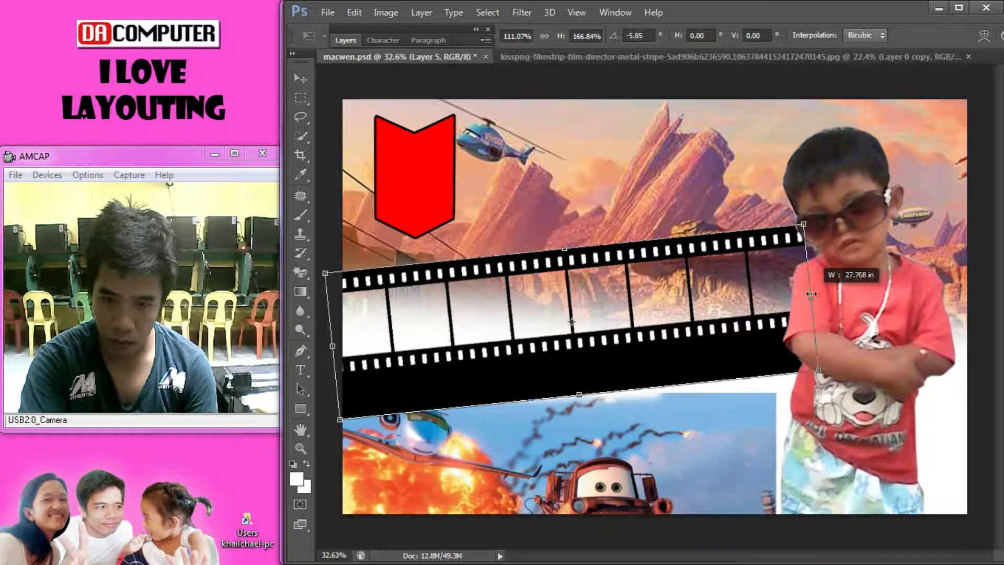
{"action": "left_click_drag", "start_coordinate": [818, 375], "coordinate": [868, 400]}
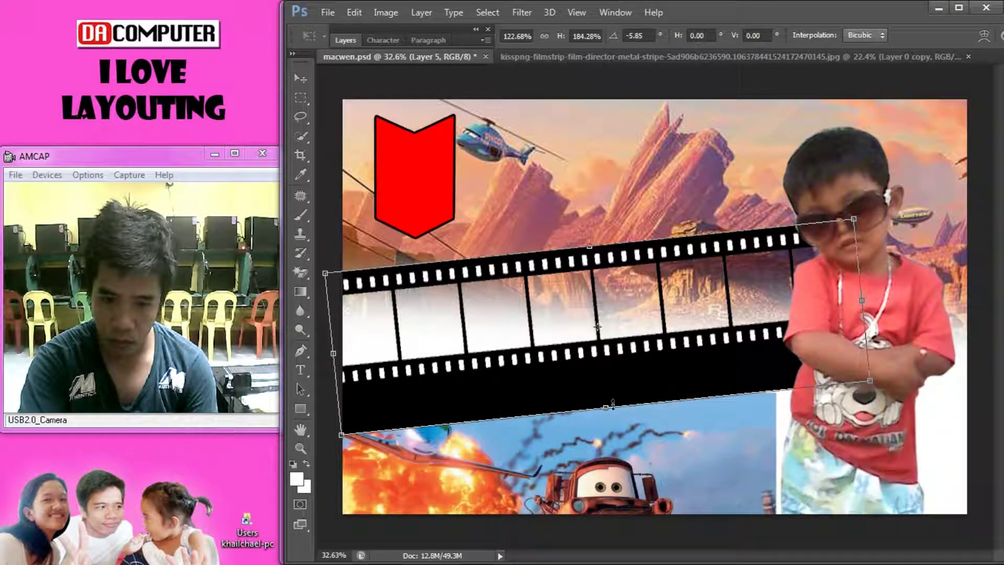
{"action": "left_click_drag", "start_coordinate": [613, 403], "coordinate": [604, 400]}
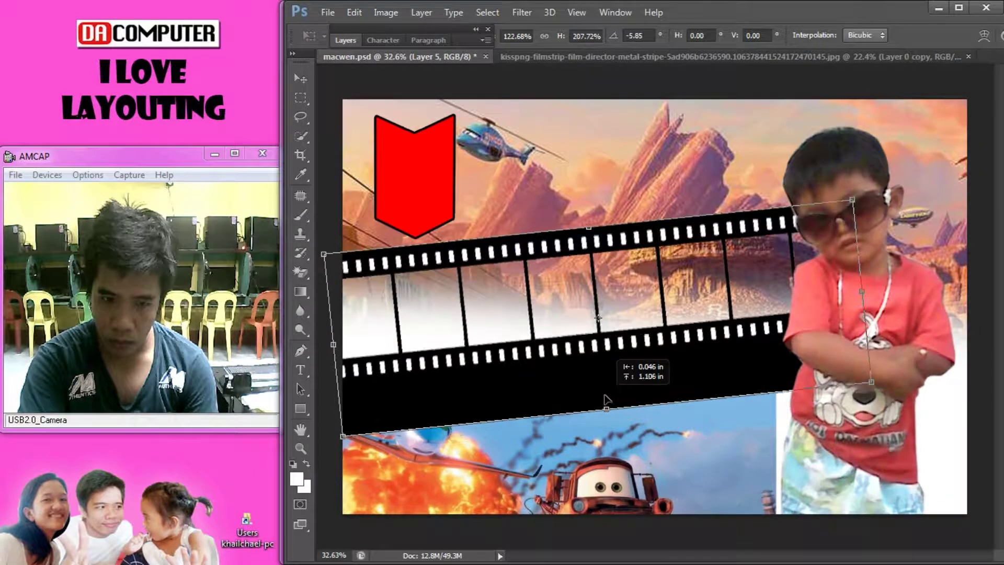
{"action": "left_click_drag", "start_coordinate": [862, 293], "coordinate": [890, 290]}
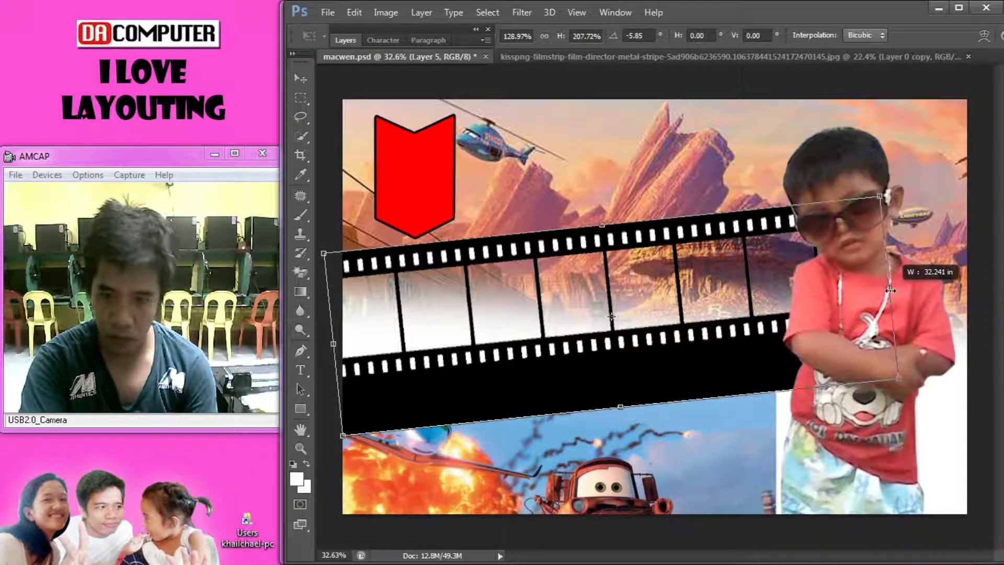
{"action": "key", "text": "Return"}
Step: Select Layer 2, the lower Cars picture
{"action": "scroll", "coordinate": [695, 192], "scroll_direction": "down", "scroll_amount": 3}
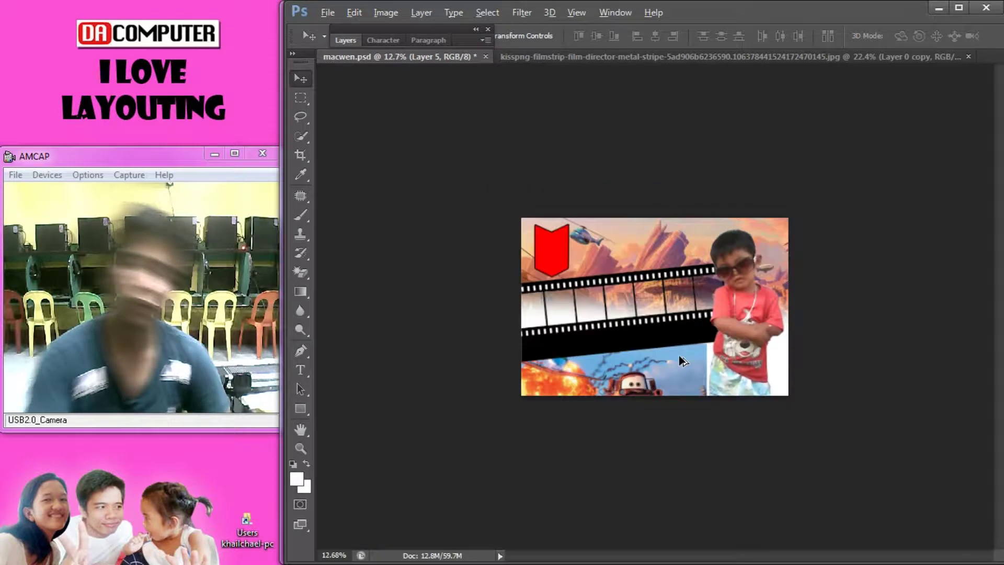
{"action": "scroll", "coordinate": [679, 355], "scroll_direction": "up", "scroll_amount": 2}
{"action": "right_click", "coordinate": [606, 355]}
{"action": "left_click", "coordinate": [622, 368]}
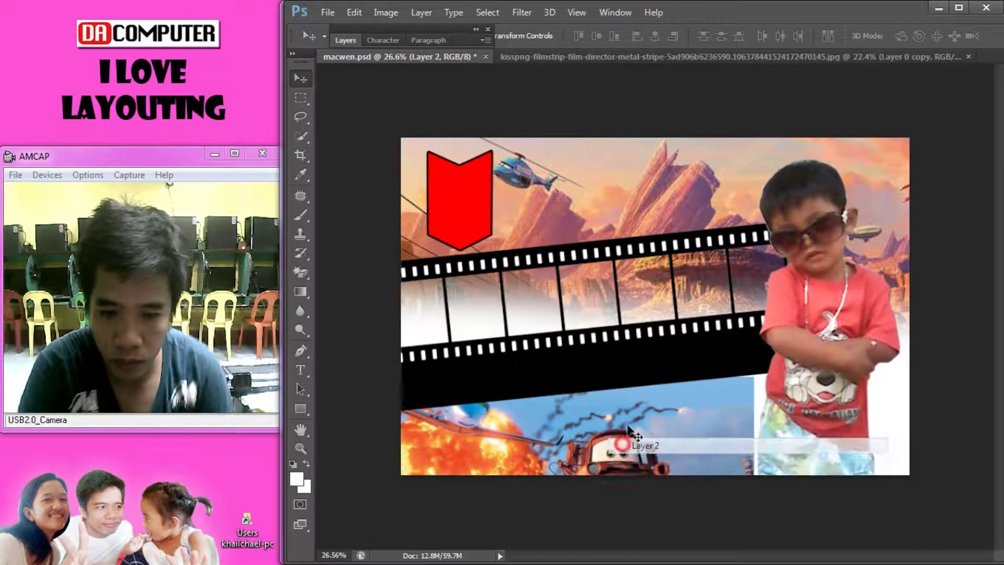
{"action": "scroll", "coordinate": [598, 418], "scroll_direction": "down", "scroll_amount": 2}
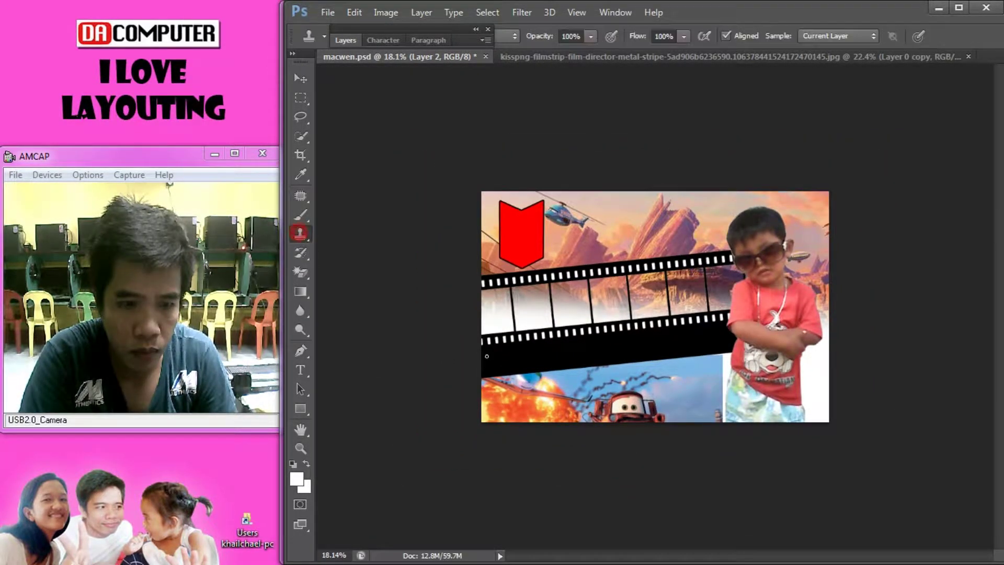
Step: Erase the Mater truck and the streaks up to the boy with the regular Eraser
{"action": "key", "text": "s"}
{"action": "scroll", "coordinate": [394, 338], "scroll_direction": "up", "scroll_amount": 1}
{"action": "right_click", "coordinate": [300, 272]}
{"action": "left_click", "coordinate": [355, 282]}
{"action": "right_click", "coordinate": [300, 272]}
{"action": "left_click", "coordinate": [341, 271]}
{"action": "left_click_drag", "start_coordinate": [607, 438], "coordinate": [627, 443]}
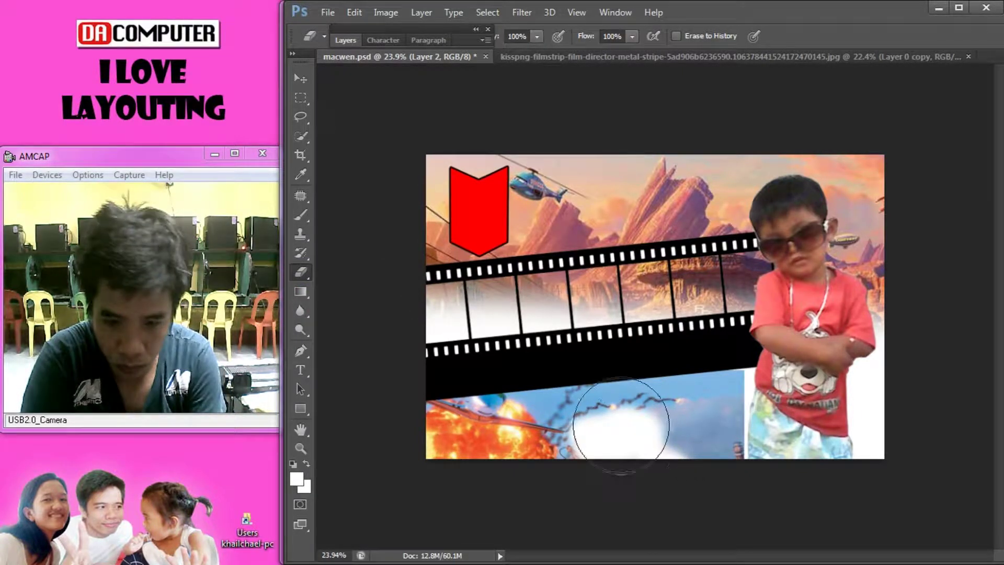
{"action": "left_click_drag", "start_coordinate": [621, 424], "coordinate": [810, 428]}
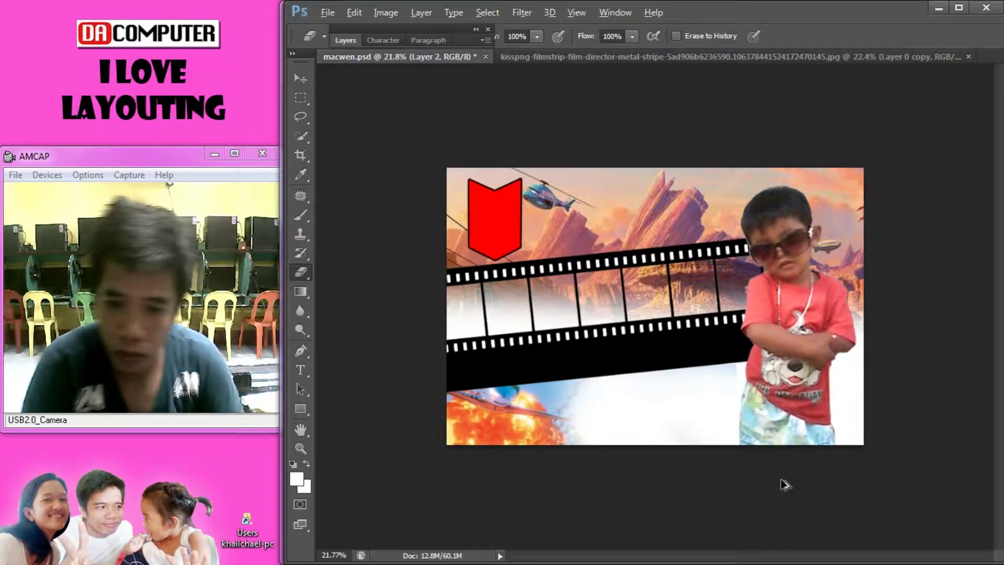
Step: Copy the Cars 2 Wallpapers image from the 'background cars 2' Google Images results
{"action": "left_click", "coordinate": [984, 63]}
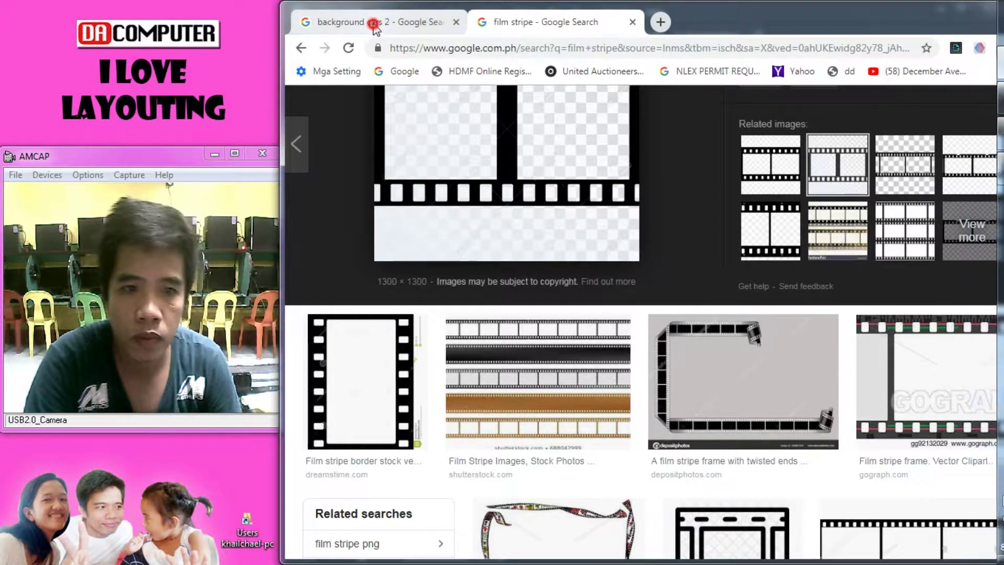
{"action": "left_click", "coordinate": [377, 21]}
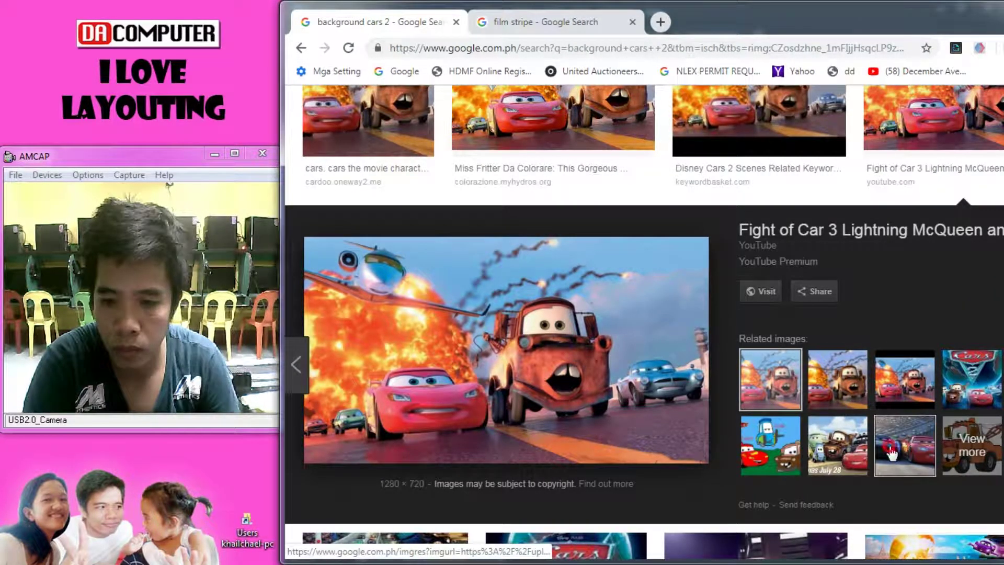
{"action": "left_click", "coordinate": [891, 452]}
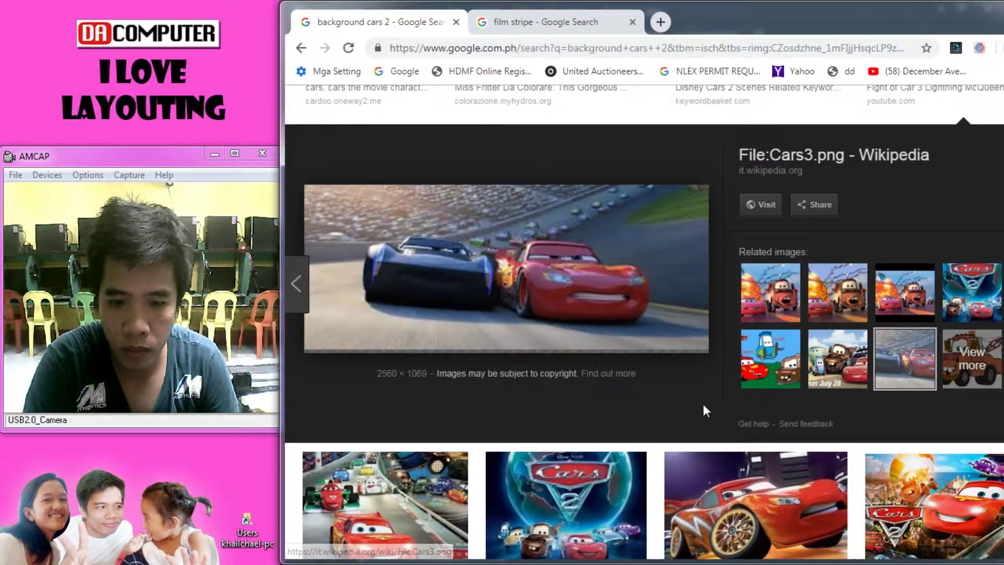
{"action": "left_click", "coordinate": [703, 404]}
{"action": "left_click", "coordinate": [973, 235]}
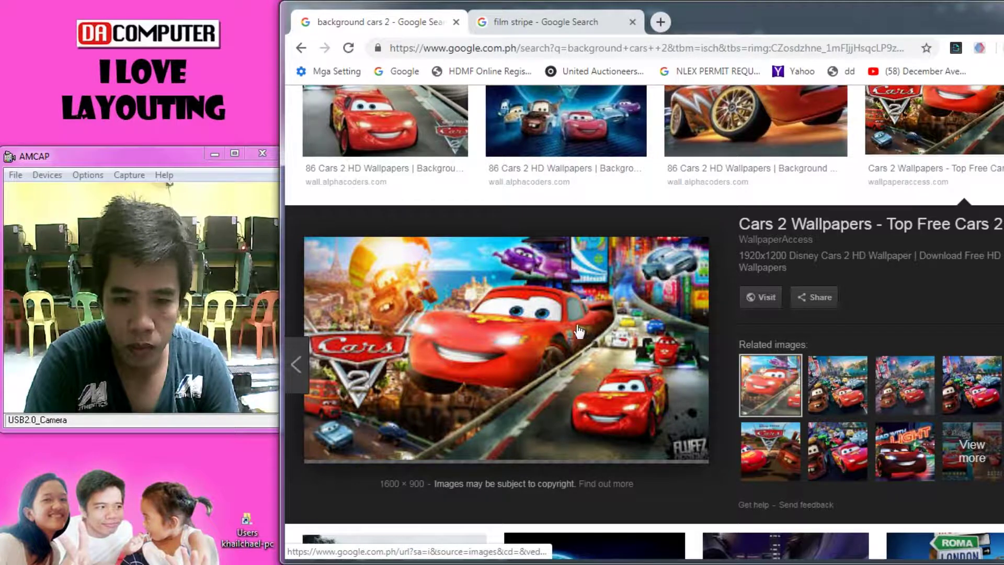
{"action": "right_click", "coordinate": [432, 298]}
{"action": "left_click", "coordinate": [470, 442]}
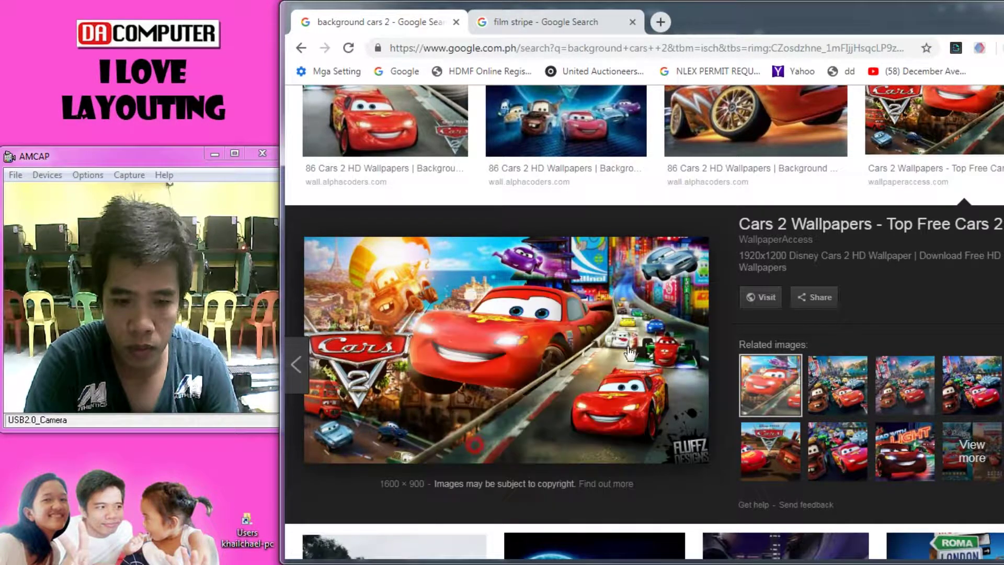
{"action": "left_click", "coordinate": [984, 97]}
Step: Paste the Cars wallpaper, scale it to the lower band and tilt it about -3.31°
{"action": "key", "text": "ctrl+v"}
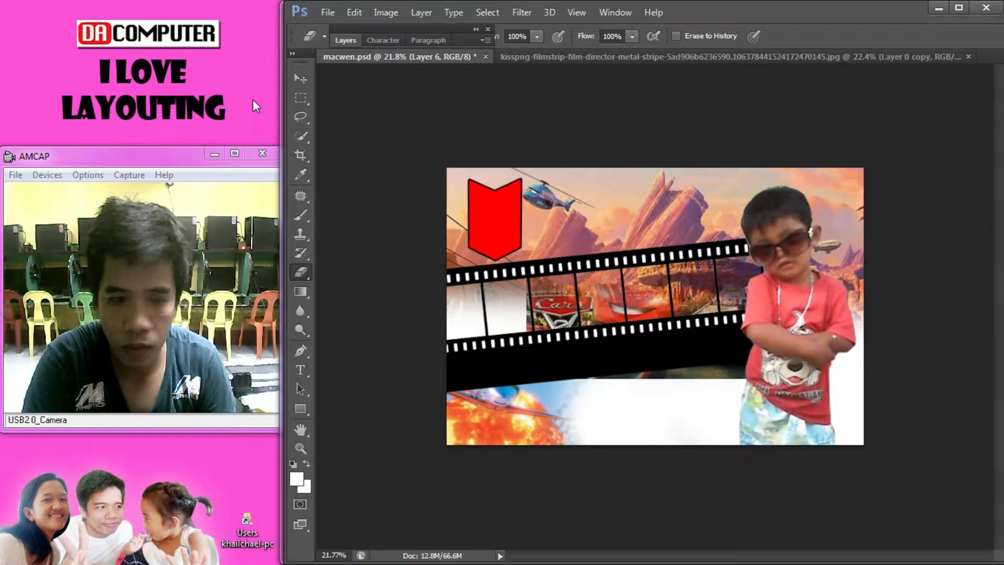
{"action": "left_click", "coordinate": [293, 80]}
{"action": "mouse_move", "coordinate": [682, 366]}
{"action": "left_mouse_down"}
{"action": "mouse_move", "coordinate": [737, 472]}
{"action": "mouse_move", "coordinate": [965, 562]}
{"action": "left_mouse_up"}
{"action": "key", "text": "ctrl+t"}
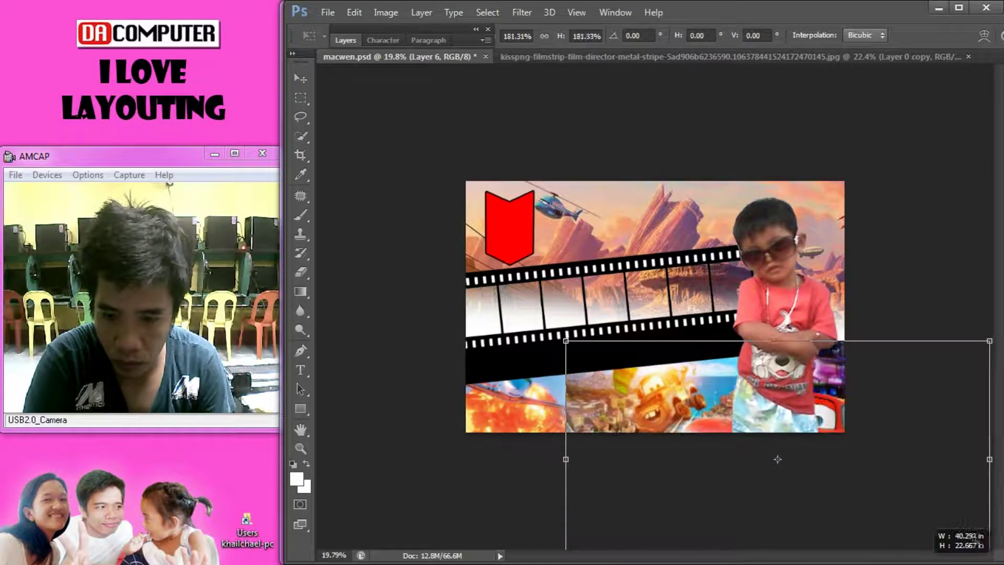
{"action": "left_click_drag", "start_coordinate": [836, 449], "coordinate": [773, 405]}
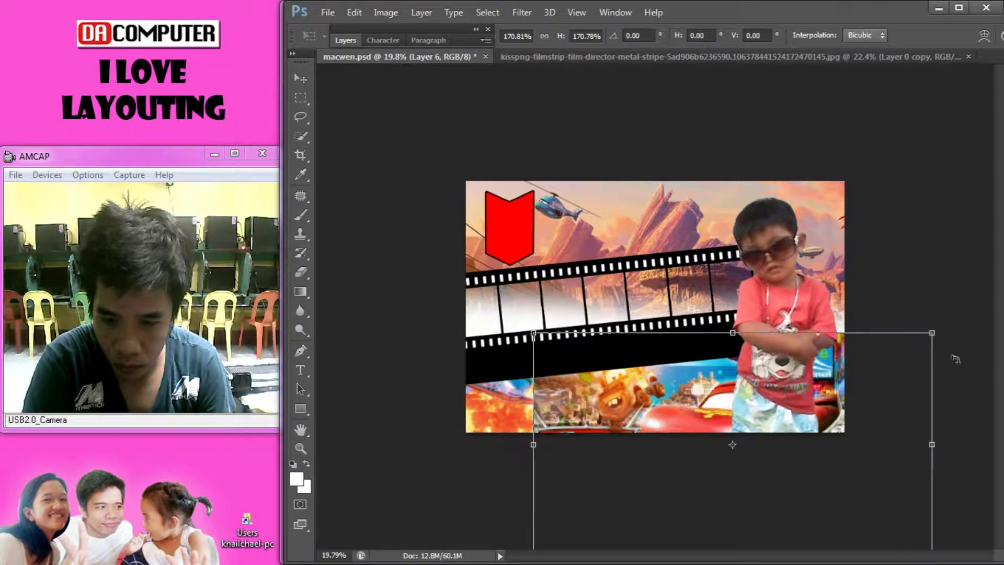
{"action": "left_click_drag", "start_coordinate": [953, 359], "coordinate": [935, 319]}
{"action": "mouse_move", "coordinate": [731, 397]}
{"action": "left_mouse_down"}
{"action": "mouse_move", "coordinate": [686, 416]}
{"action": "mouse_move", "coordinate": [638, 402]}
{"action": "left_mouse_up"}
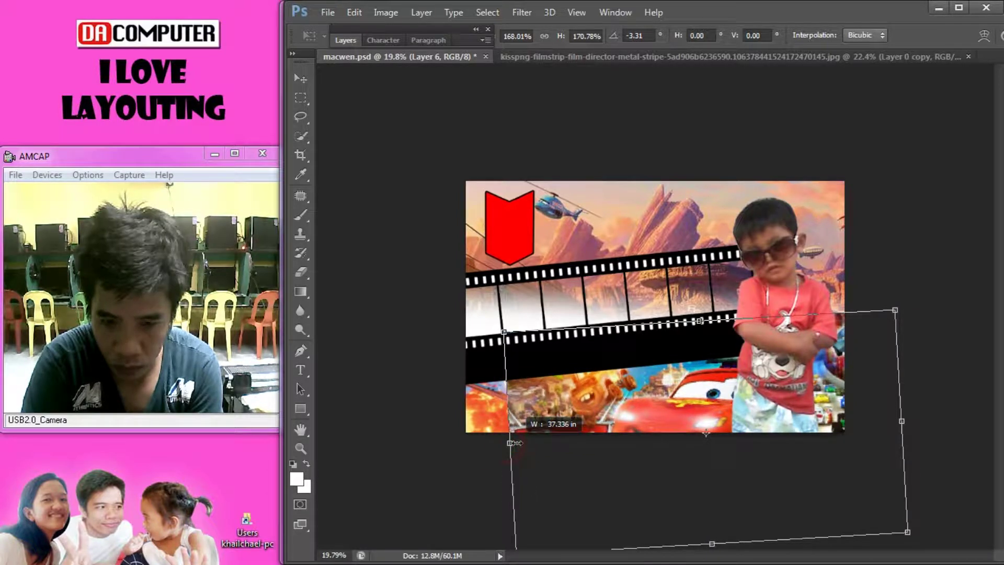
{"action": "key", "text": "Return"}
Step: Select the film strip layer and switch to the Eraser tool
{"action": "right_click", "coordinate": [656, 390]}
{"action": "left_click", "coordinate": [669, 404]}
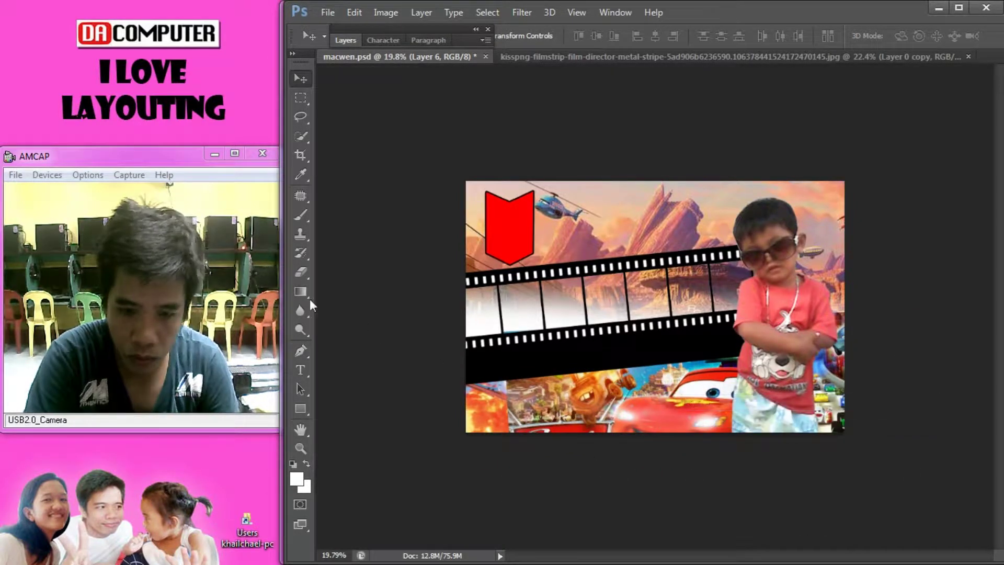
{"action": "left_click", "coordinate": [301, 272]}
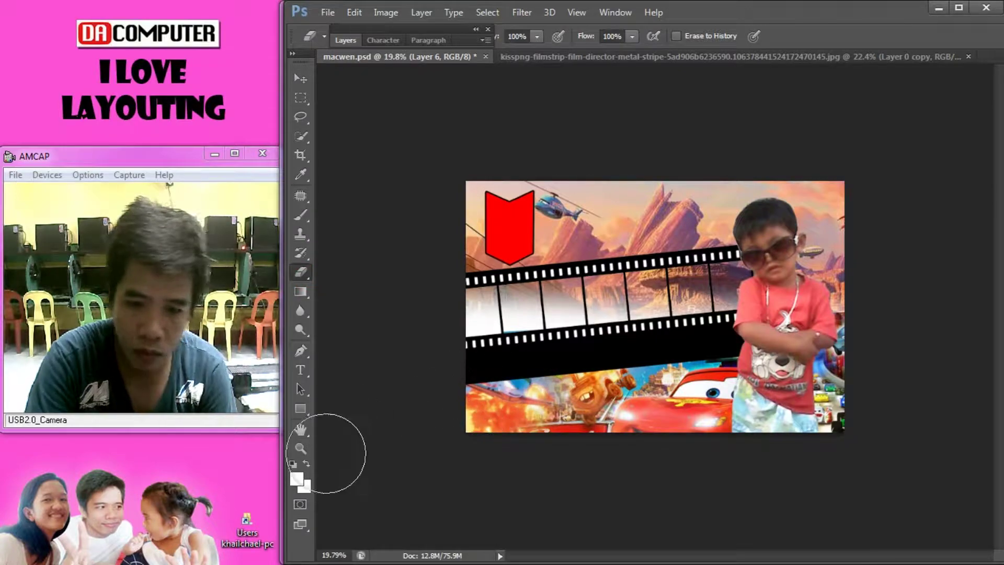
{"action": "key", "text": "ctrl+minus"}
Step: Browse several Cars image previews in the 'background cars 2' results
{"action": "left_click", "coordinate": [984, 65]}
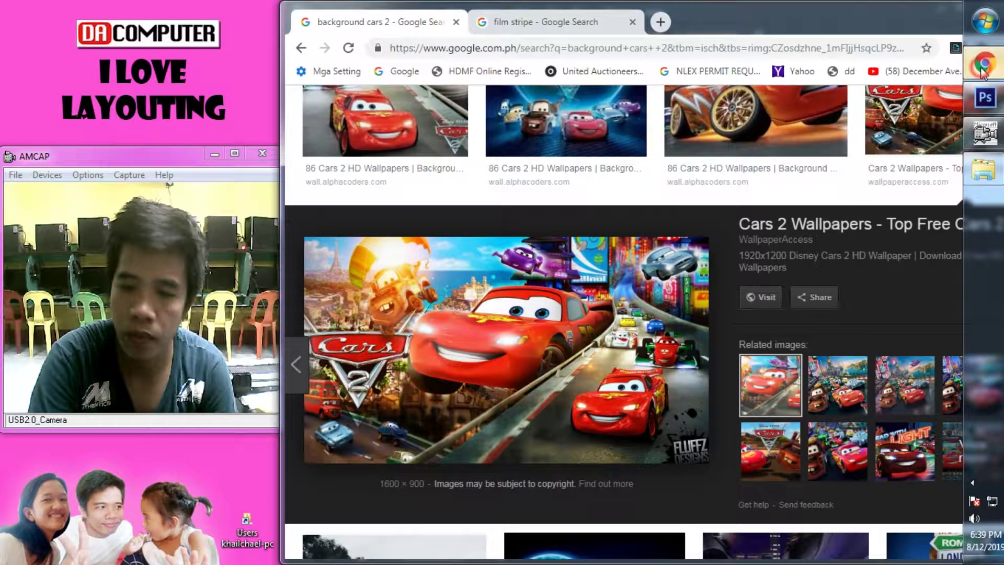
{"action": "scroll", "coordinate": [473, 208], "scroll_direction": "up", "scroll_amount": 5}
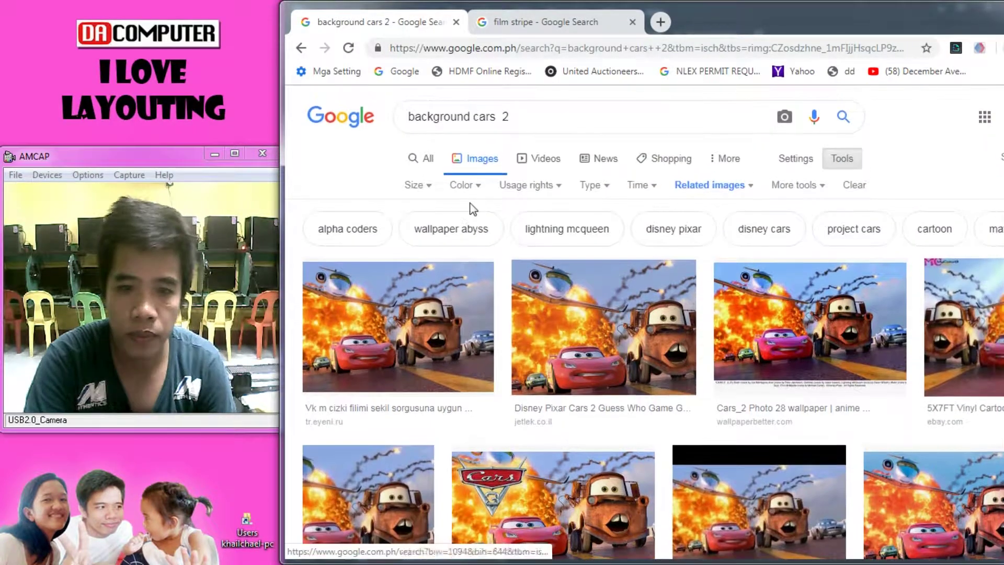
{"action": "left_click", "coordinate": [540, 117]}
{"action": "left_click", "coordinate": [555, 341]}
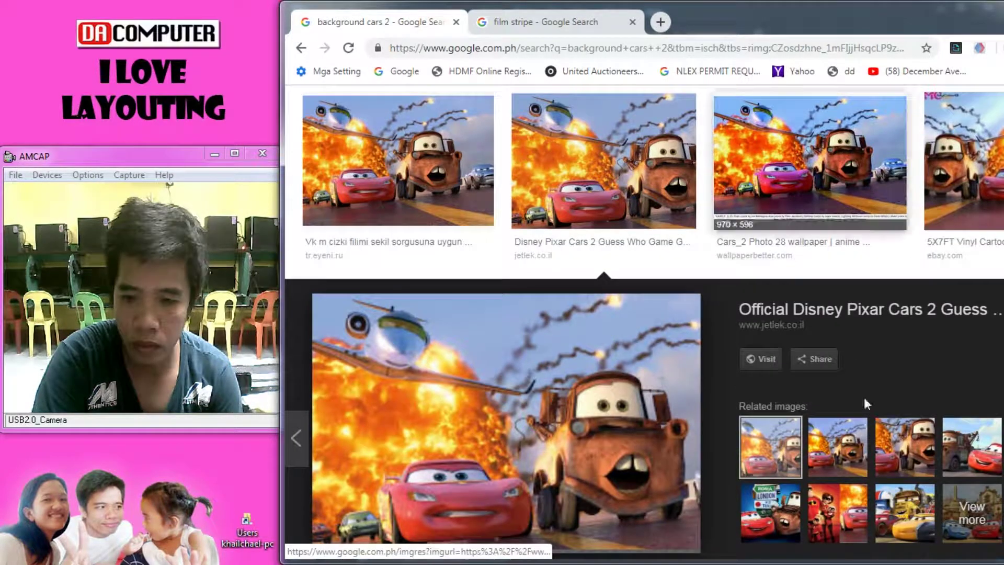
{"action": "left_click", "coordinate": [887, 448]}
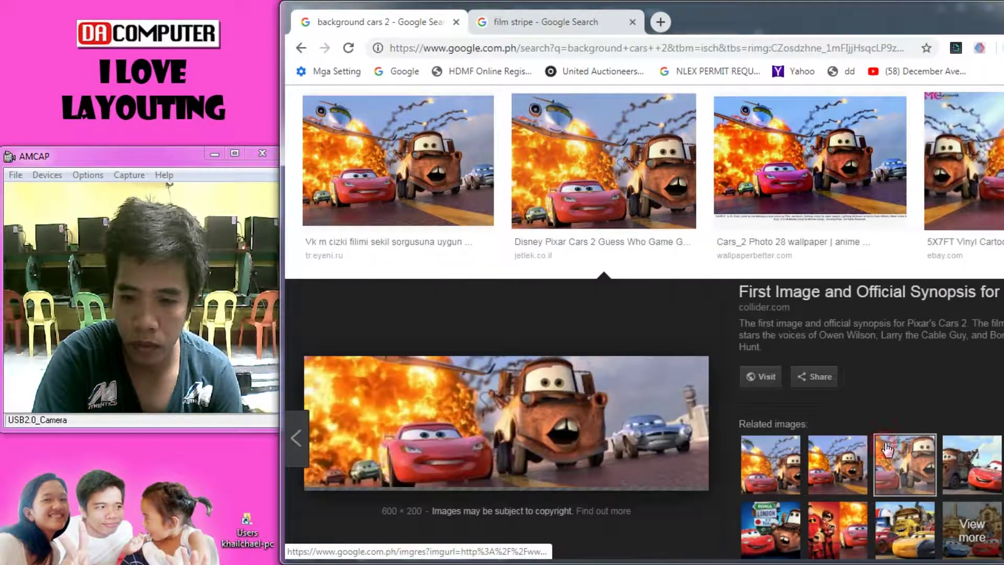
{"action": "left_click", "coordinate": [842, 172]}
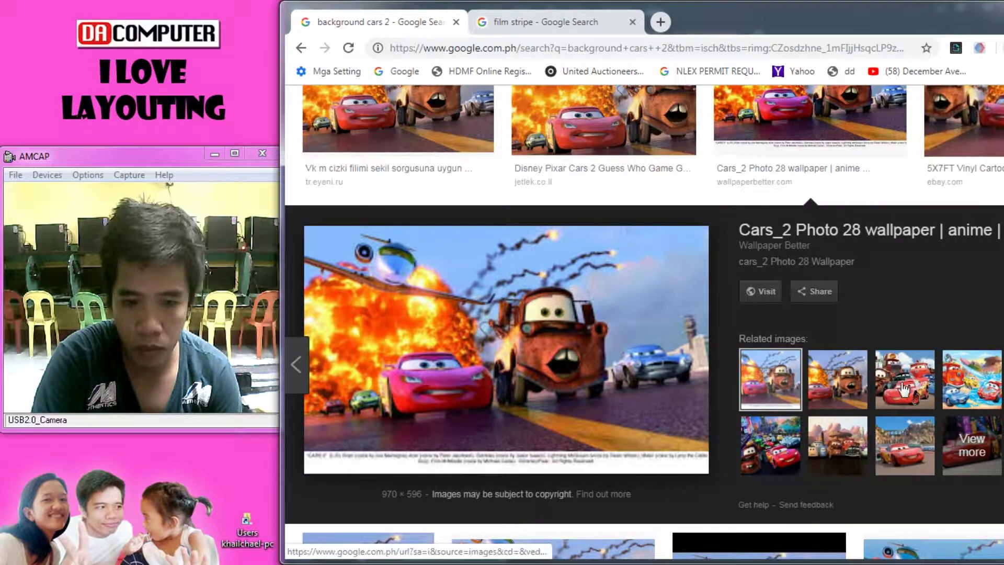
{"action": "left_click", "coordinate": [964, 395]}
{"action": "left_click", "coordinate": [837, 455]}
{"action": "scroll", "coordinate": [567, 260], "scroll_direction": "up", "scroll_amount": 5}
Step: Search for 'background cars 2 png' and scroll through the results
{"action": "left_click", "coordinate": [559, 124]}
{"action": "type", "text": "png"}
{"action": "key", "text": "Return"}
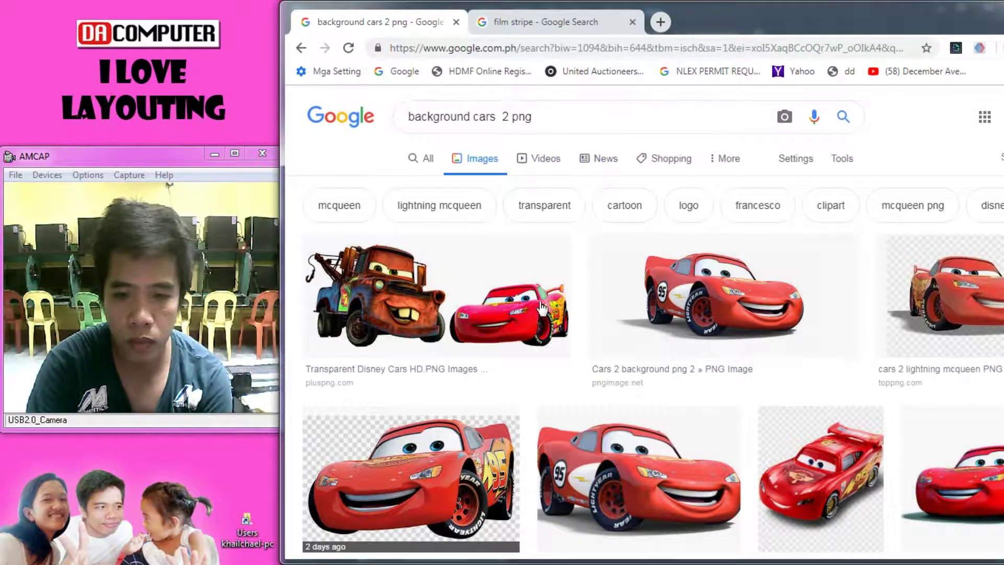
{"action": "scroll", "coordinate": [754, 405], "scroll_direction": "down", "scroll_amount": 4}
{"action": "scroll", "coordinate": [754, 405], "scroll_direction": "down", "scroll_amount": 4}
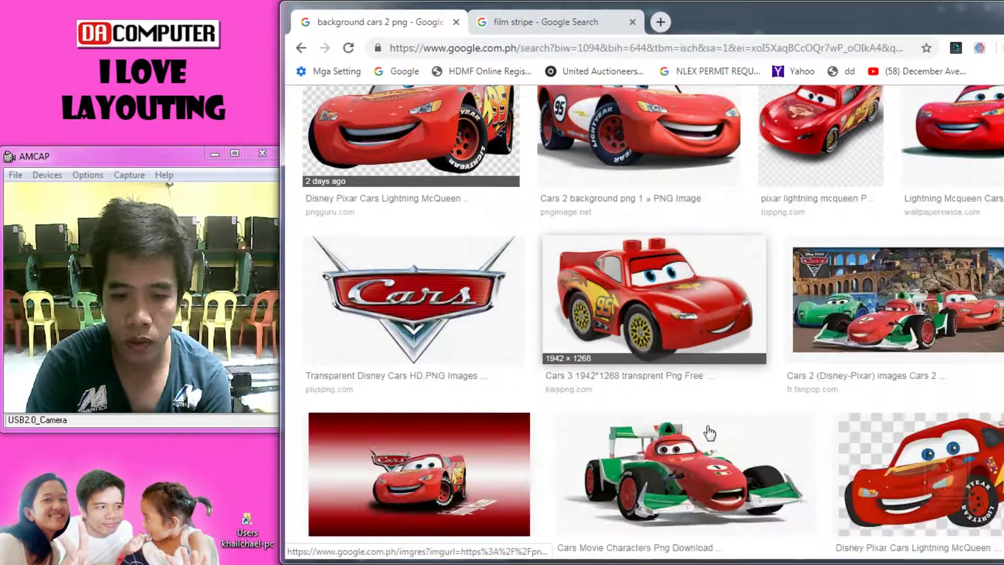
{"action": "scroll", "coordinate": [680, 402], "scroll_direction": "down", "scroll_amount": 3}
{"action": "scroll", "coordinate": [646, 398], "scroll_direction": "down", "scroll_amount": 3}
Step: Shorten the query to 'cars 2 png' and rerun the search
{"action": "scroll", "coordinate": [646, 398], "scroll_direction": "up", "scroll_amount": 10}
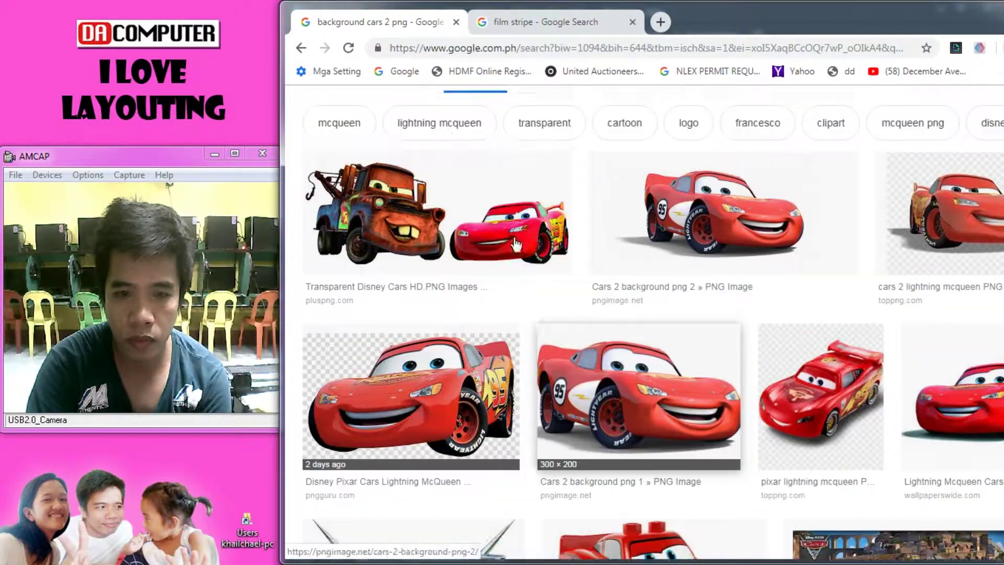
{"action": "scroll", "coordinate": [455, 116], "scroll_direction": "up", "scroll_amount": 2}
{"action": "left_click", "coordinate": [472, 114]}
{"action": "key", "text": "ctrl+BackSpace"}
{"action": "key", "text": "Return"}
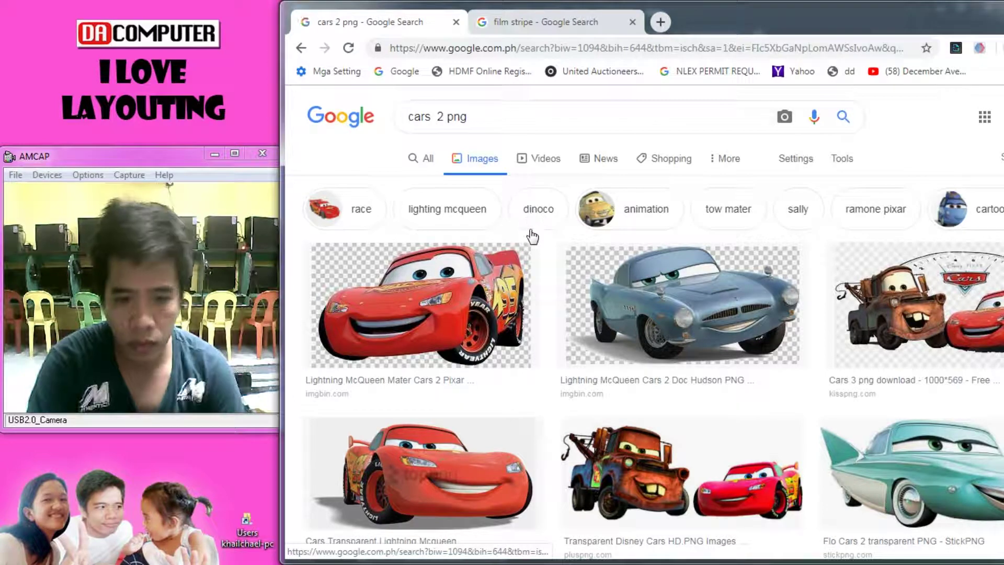
Step: Browse the Cars image results, previewing the Lightning McQueen and Mater image and related images
{"action": "scroll", "coordinate": [531, 231], "scroll_direction": "down", "scroll_amount": 3}
{"action": "left_click", "coordinate": [685, 324]}
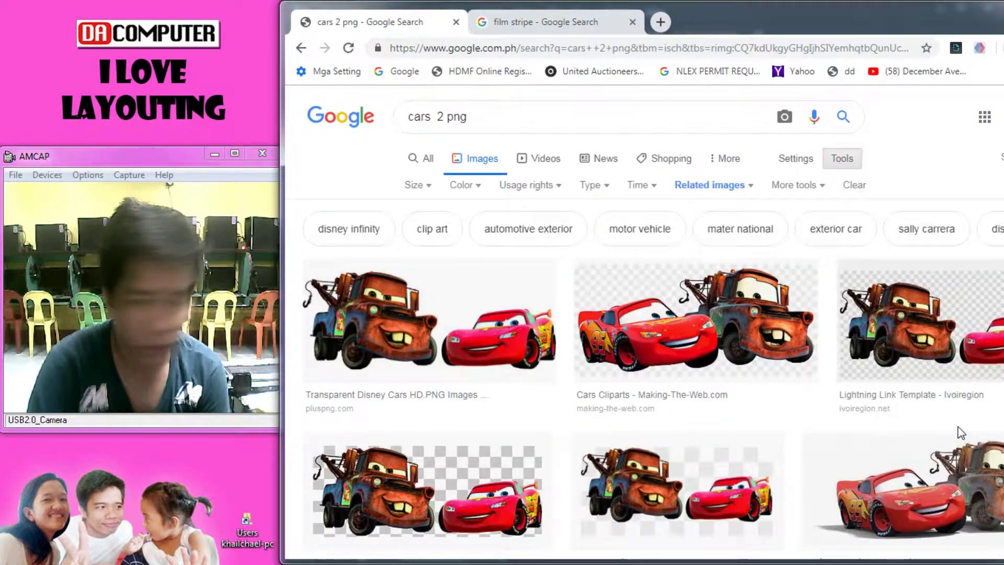
{"action": "scroll", "coordinate": [759, 424], "scroll_direction": "down", "scroll_amount": 4}
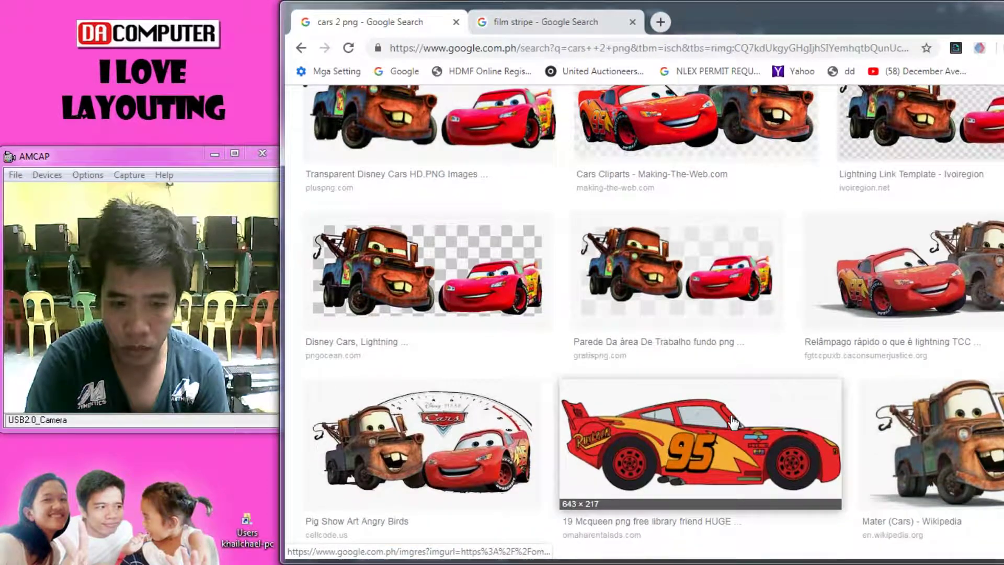
{"action": "left_click", "coordinate": [909, 274]}
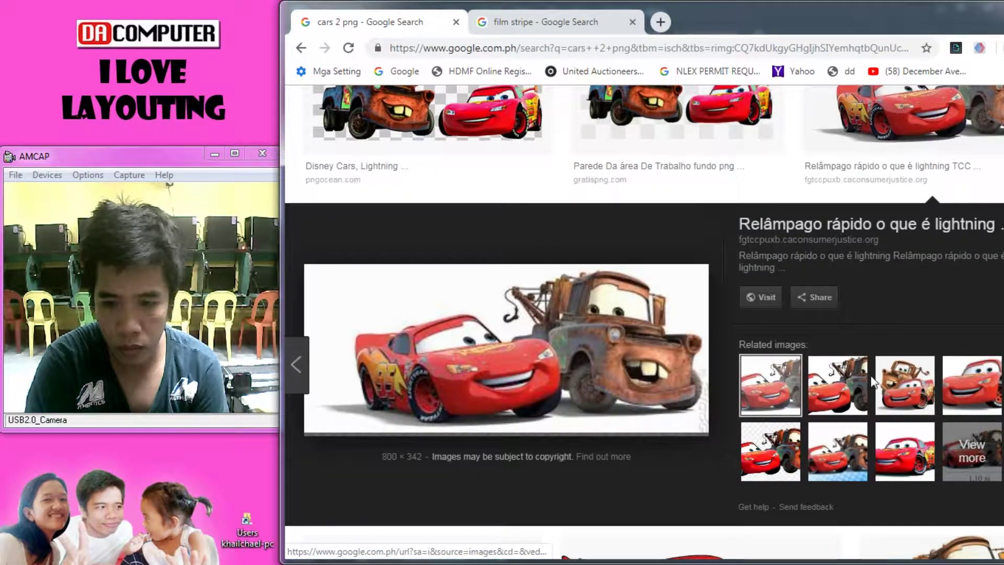
{"action": "left_click", "coordinate": [966, 454]}
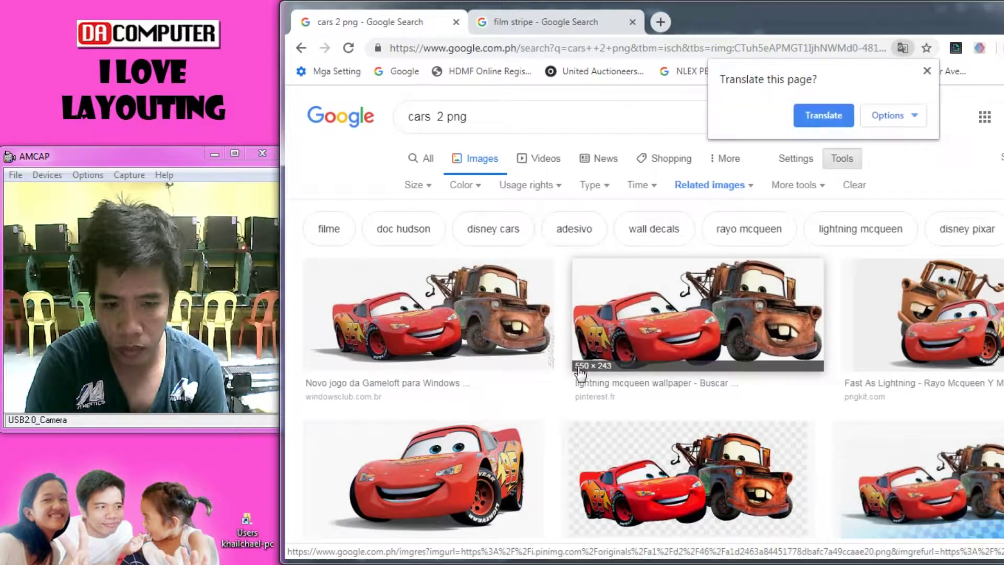
{"action": "left_click", "coordinate": [693, 326]}
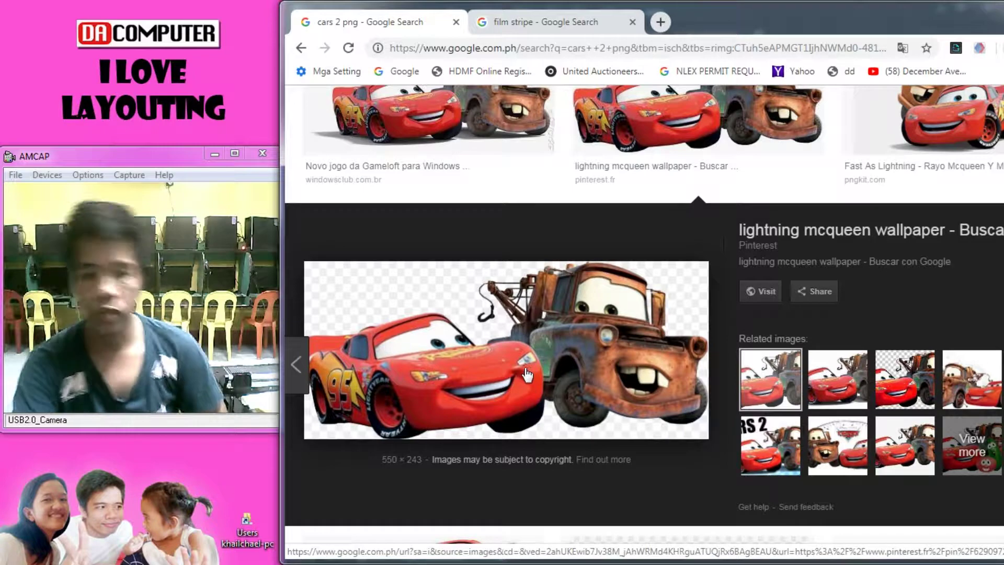
Step: Preview several related Lightning McQueen images until reaching the CARS 2 Lightning and Mater picture
{"action": "left_click", "coordinate": [836, 375]}
{"action": "left_click", "coordinate": [895, 383]}
{"action": "left_click", "coordinate": [895, 383]}
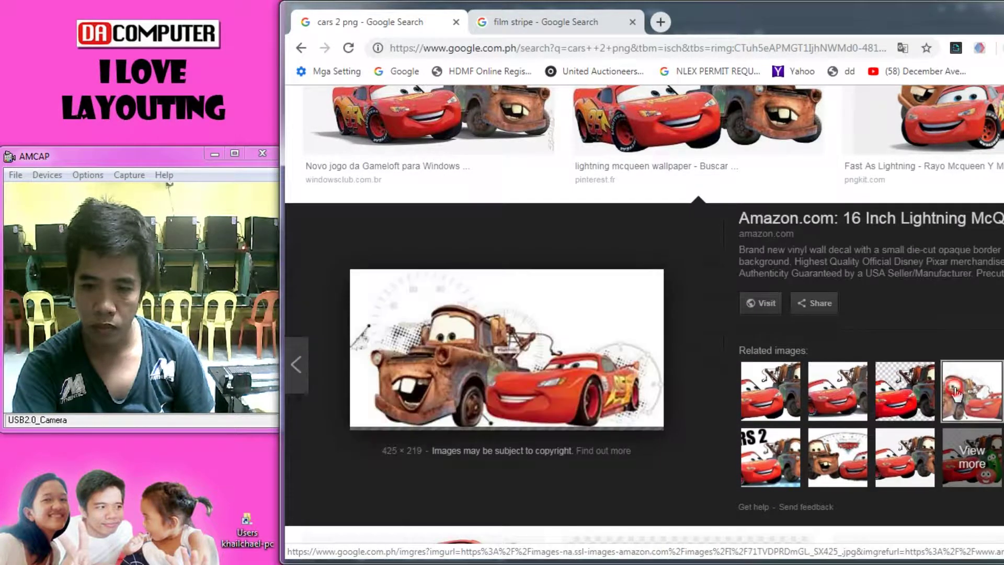
{"action": "left_click", "coordinate": [878, 449]}
{"action": "left_click", "coordinate": [846, 455]}
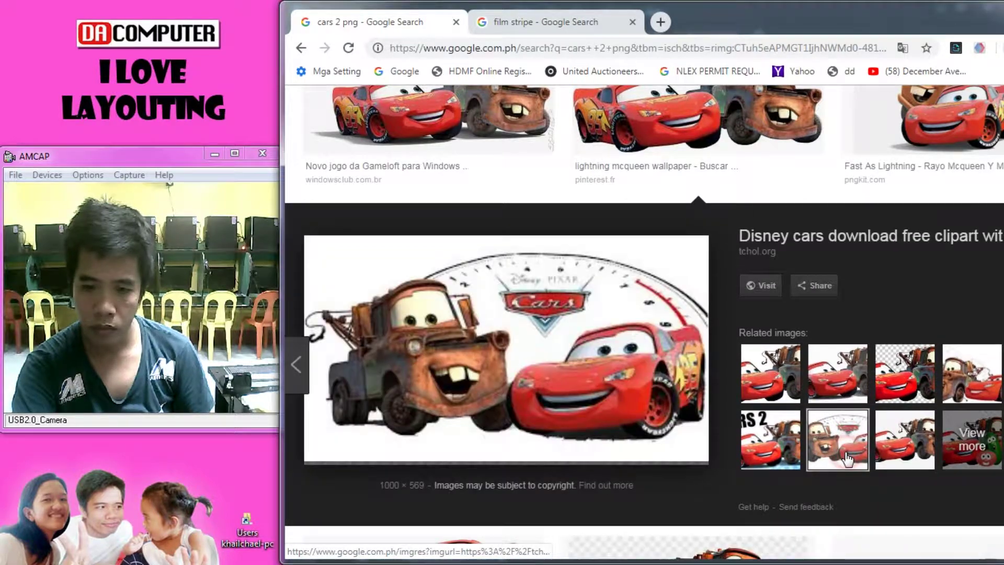
{"action": "left_click", "coordinate": [797, 456]}
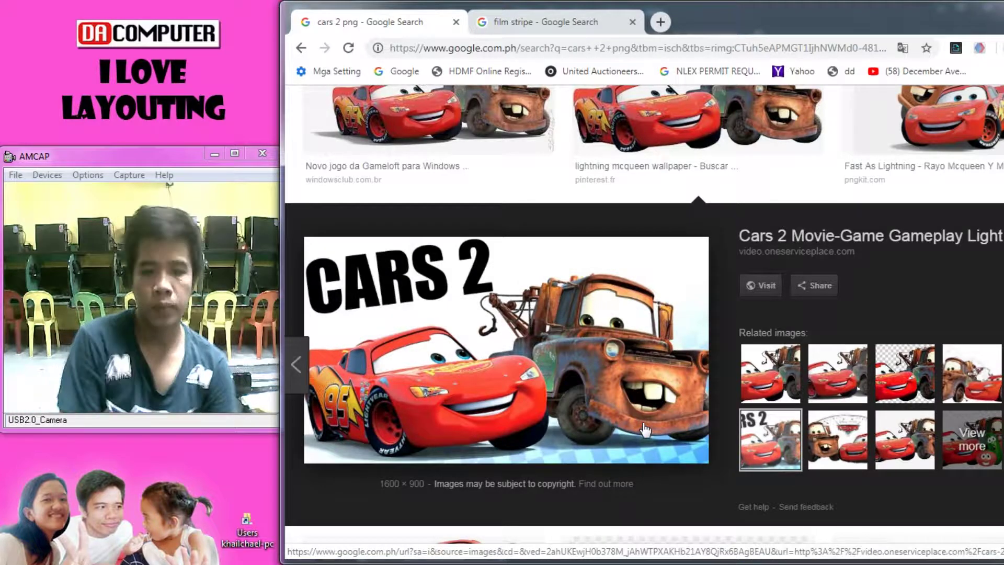
{"action": "right_click", "coordinate": [531, 455]}
{"action": "left_click", "coordinate": [564, 463]}
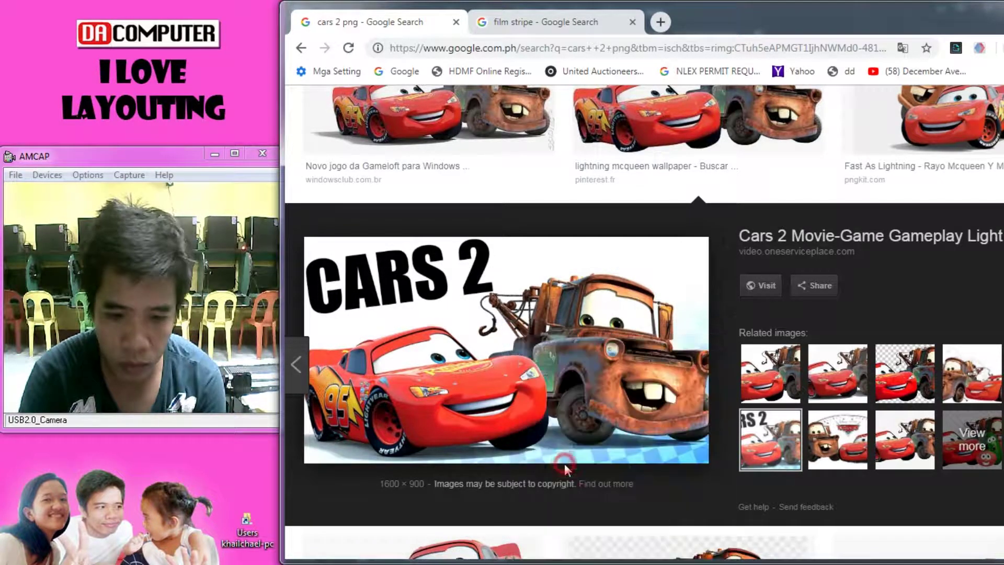
{"action": "key", "text": "Return"}
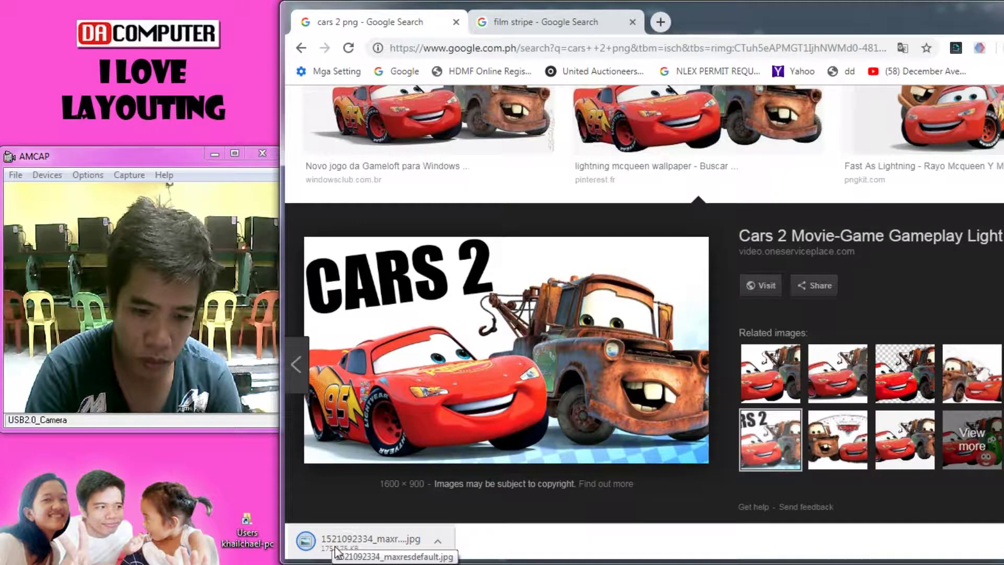
{"action": "mouse_move", "coordinate": [335, 552]}
{"action": "left_mouse_down"}
{"action": "mouse_move", "coordinate": [999, 92]}
{"action": "mouse_move", "coordinate": [653, 303]}
{"action": "left_mouse_up"}
Step: Bring the Cars 2 image to the front and outline its CARS 2 title with the Pen tool
{"action": "left_click", "coordinate": [422, 12]}
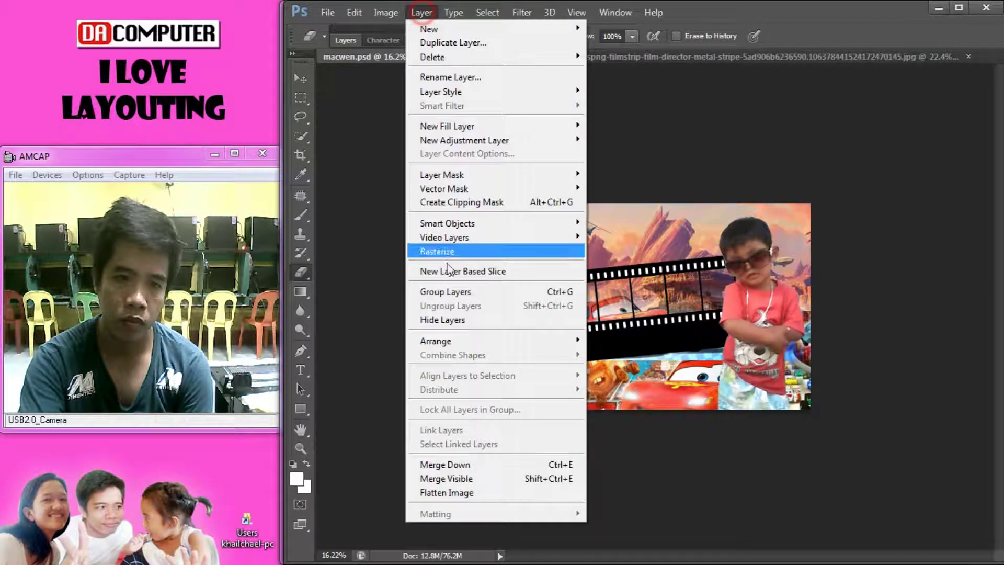
{"action": "left_click", "coordinate": [687, 345]}
{"action": "key", "text": "ctrl+plus"}
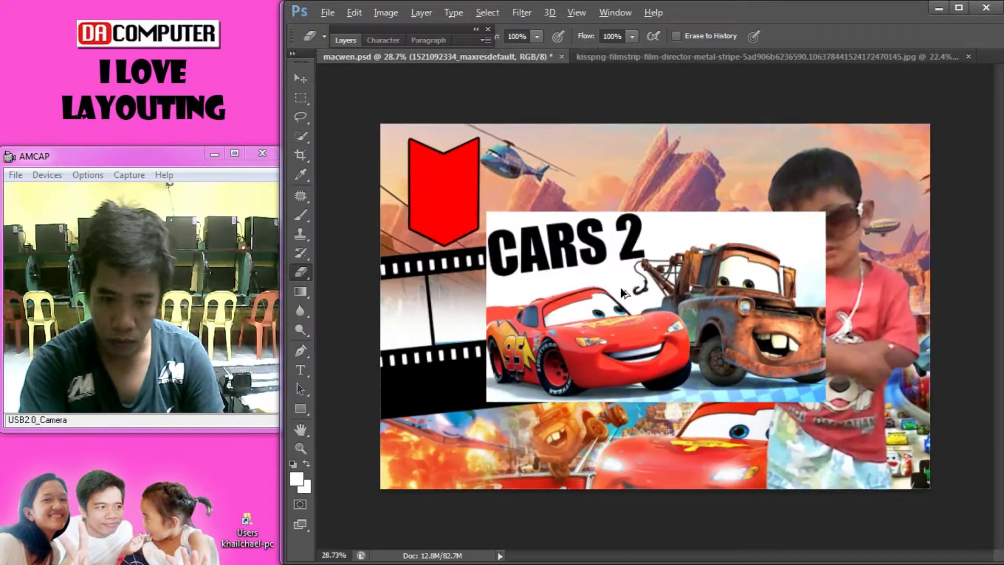
{"action": "key", "text": "p"}
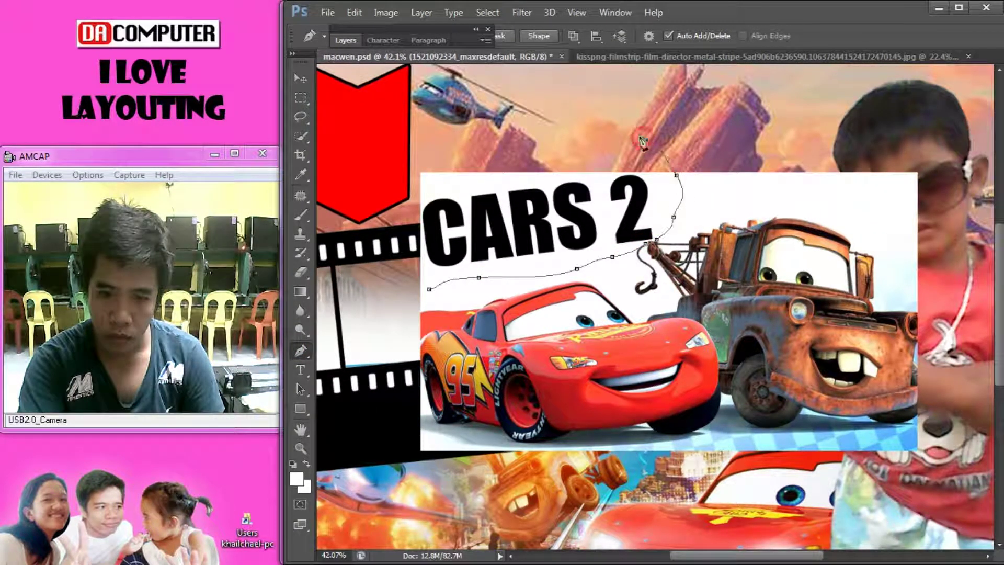
{"action": "scroll", "coordinate": [685, 226], "scroll_direction": "up", "scroll_amount": 3}
{"action": "left_click", "coordinate": [608, 311], "text": "alt"}
{"action": "left_click_drag", "start_coordinate": [627, 307], "coordinate": [642, 282]}
{"action": "scroll", "coordinate": [629, 134], "scroll_direction": "down", "scroll_amount": 3}
{"action": "left_click", "coordinate": [528, 146]}
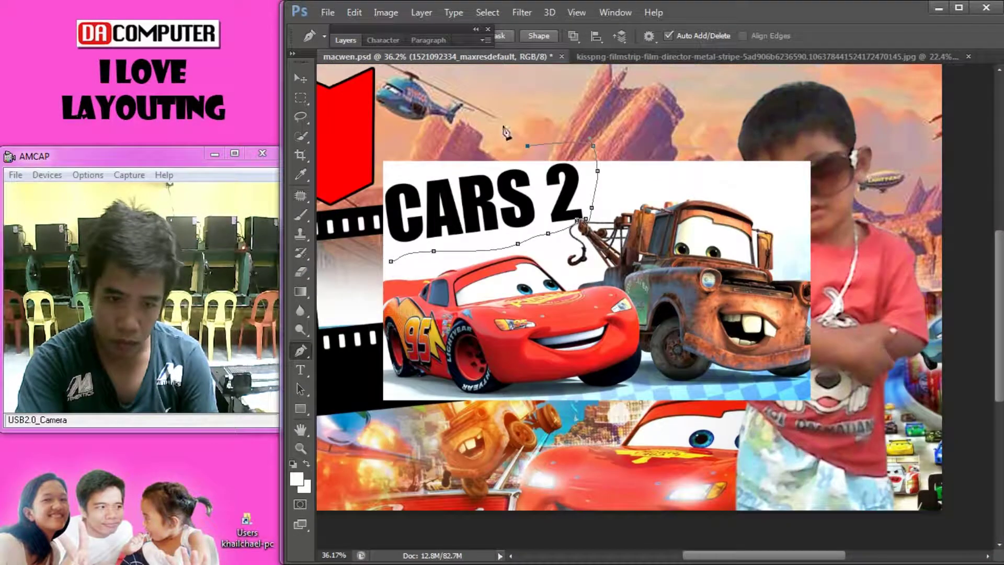
Step: Turn the title outline into a selection, rasterize the layer and delete the CARS 2 title
{"action": "right_click", "coordinate": [421, 266]}
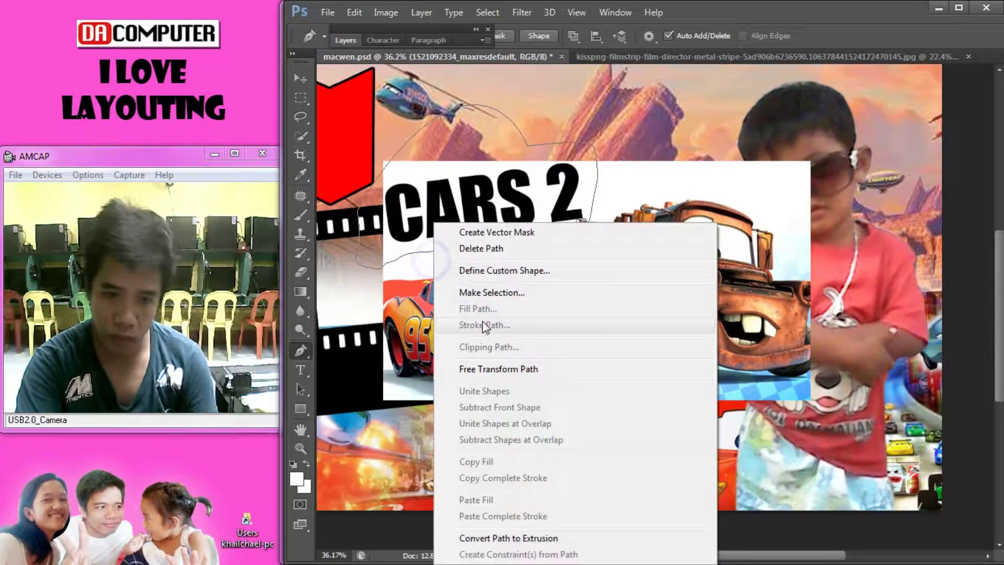
{"action": "left_click", "coordinate": [510, 289]}
{"action": "left_click", "coordinate": [581, 156]}
{"action": "key", "text": "Delete"}
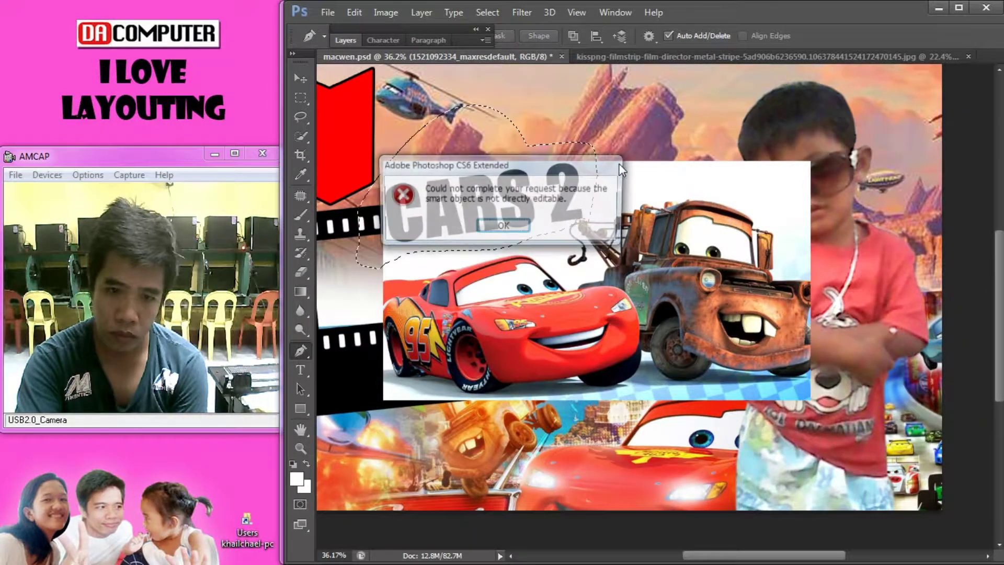
{"action": "left_click", "coordinate": [502, 287]}
{"action": "key", "text": "e"}
{"action": "left_click", "coordinate": [569, 256]}
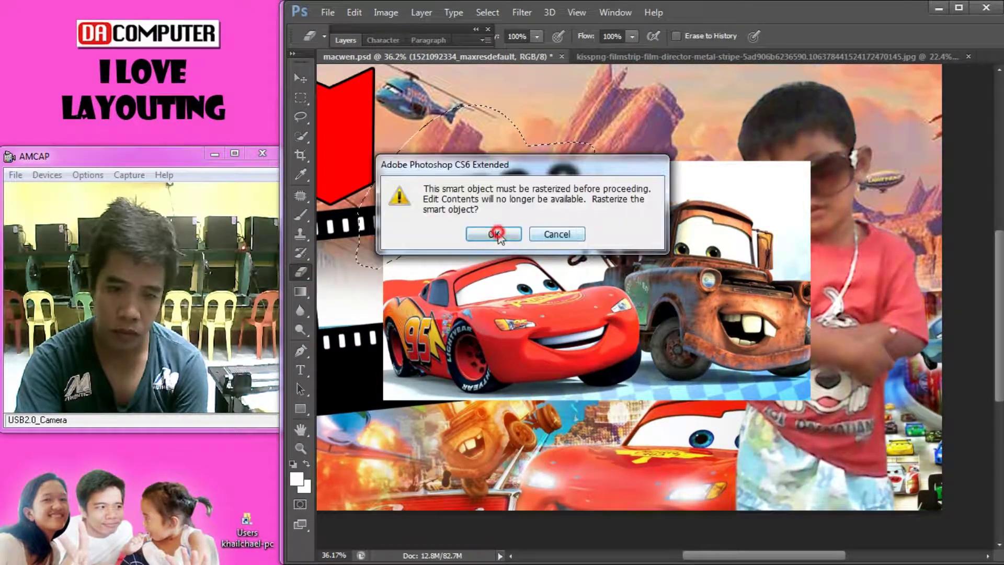
{"action": "left_click", "coordinate": [497, 231]}
Step: Deselect, then Magic Eraser the white background around Mater and above Lightning's roof
{"action": "key", "text": "m"}
{"action": "right_click", "coordinate": [497, 166]}
{"action": "left_click", "coordinate": [533, 175]}
{"action": "right_click", "coordinate": [301, 271]}
{"action": "left_click", "coordinate": [366, 300]}
{"action": "left_click", "coordinate": [773, 188]}
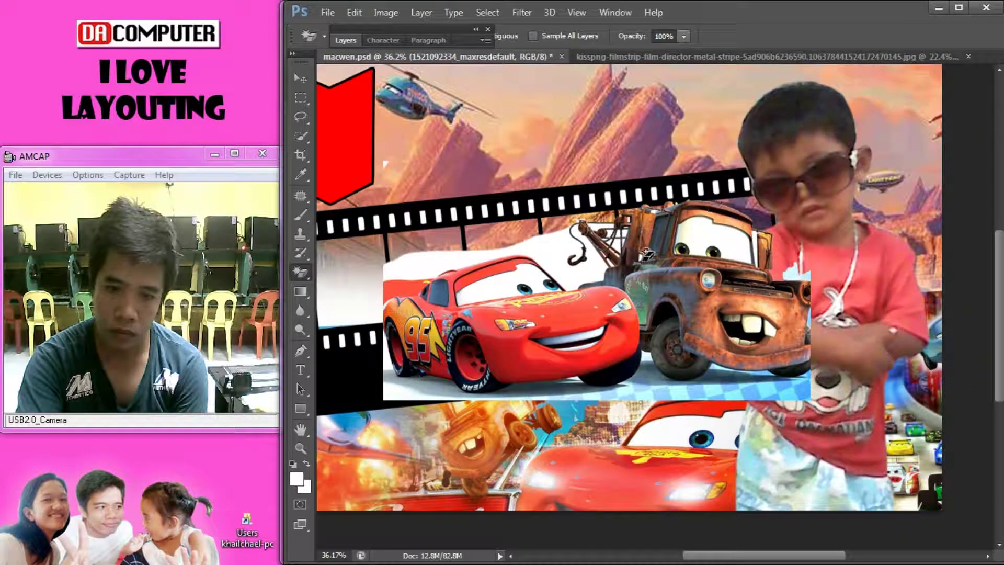
{"action": "scroll", "coordinate": [617, 277], "scroll_direction": "up", "scroll_amount": 3}
{"action": "left_click", "coordinate": [514, 240]}
{"action": "scroll", "coordinate": [604, 191], "scroll_direction": "up", "scroll_amount": 3}
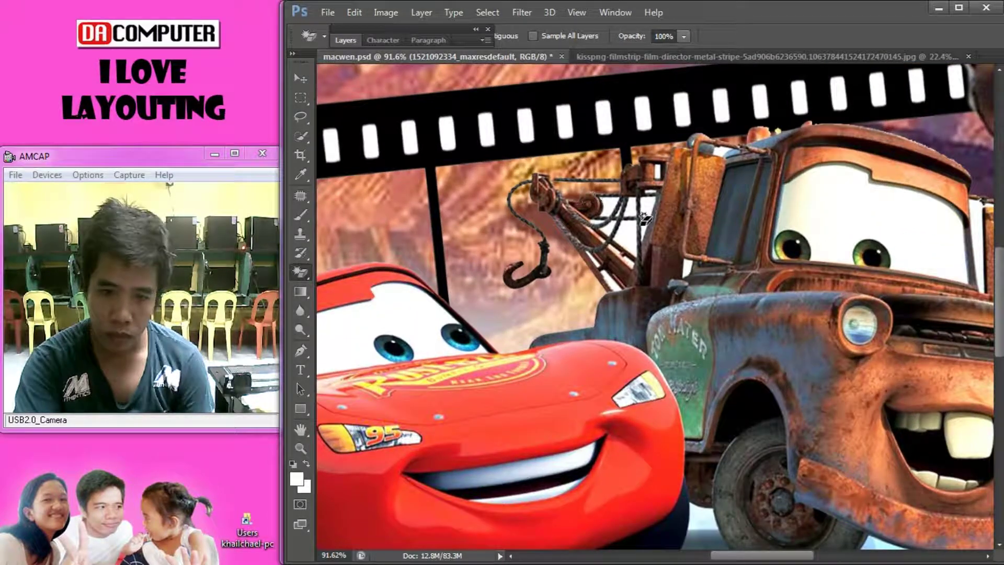
{"action": "scroll", "coordinate": [631, 219], "scroll_direction": "up", "scroll_amount": 3}
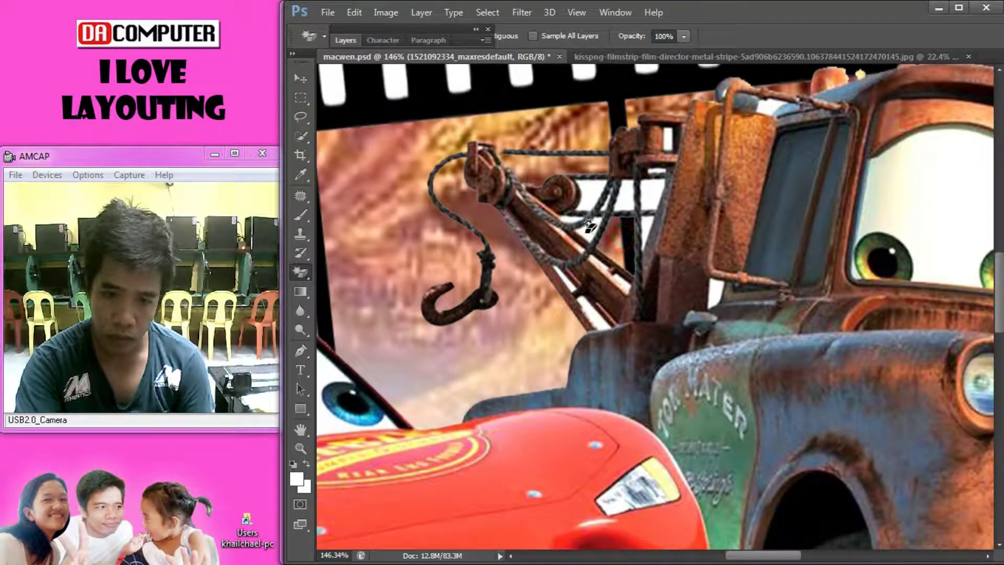
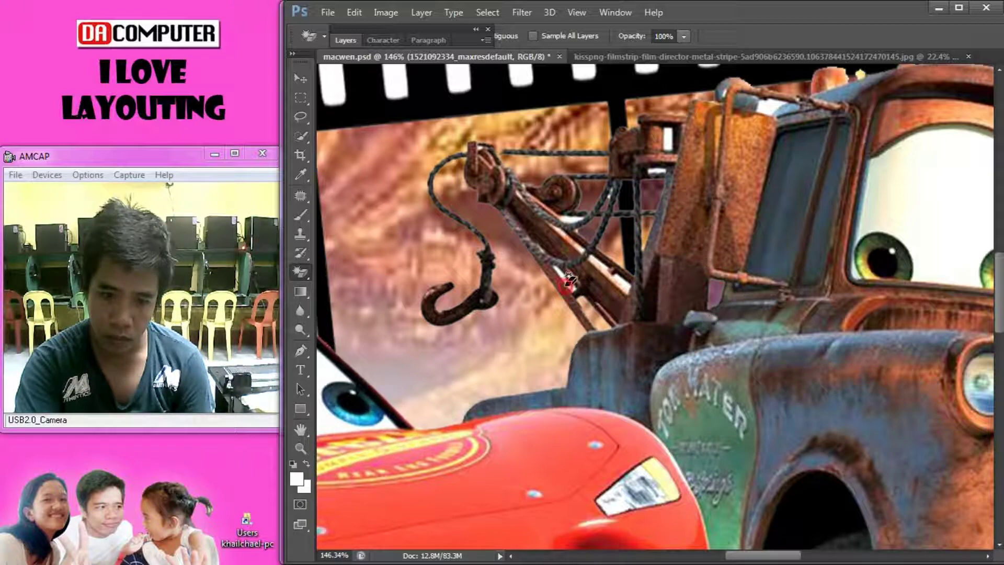
Step: Undo a trial move of the boy photo, then drag the two-cars picture down-left below the film strip
{"action": "left_click", "coordinate": [567, 287]}
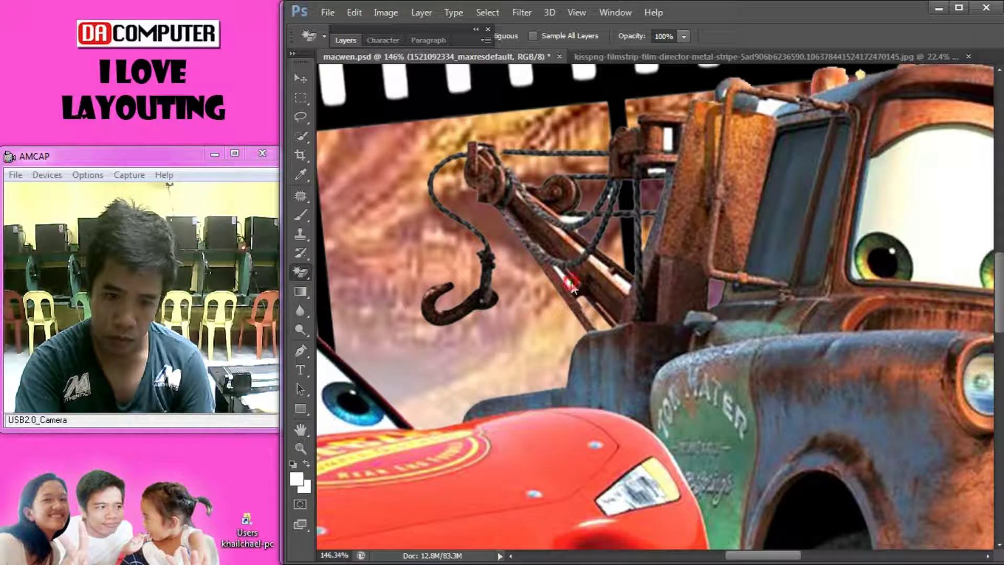
{"action": "scroll", "coordinate": [570, 284], "scroll_direction": "up", "scroll_amount": 3}
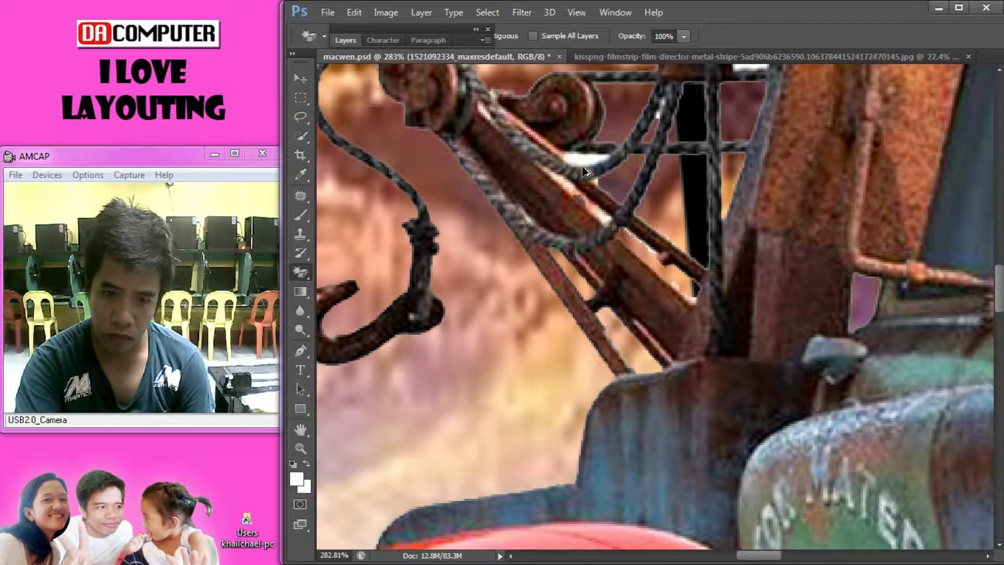
{"action": "scroll", "coordinate": [605, 158], "scroll_direction": "down", "scroll_amount": 3}
{"action": "scroll", "coordinate": [628, 360], "scroll_direction": "down", "scroll_amount": 2}
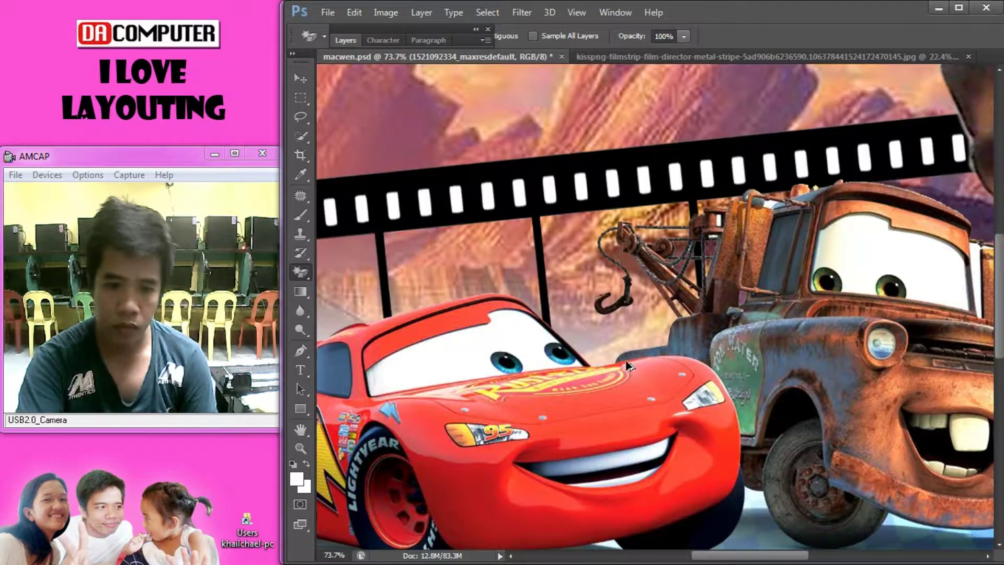
{"action": "scroll", "coordinate": [678, 394], "scroll_direction": "down", "scroll_amount": 2}
{"action": "scroll", "coordinate": [570, 366], "scroll_direction": "up", "scroll_amount": 1}
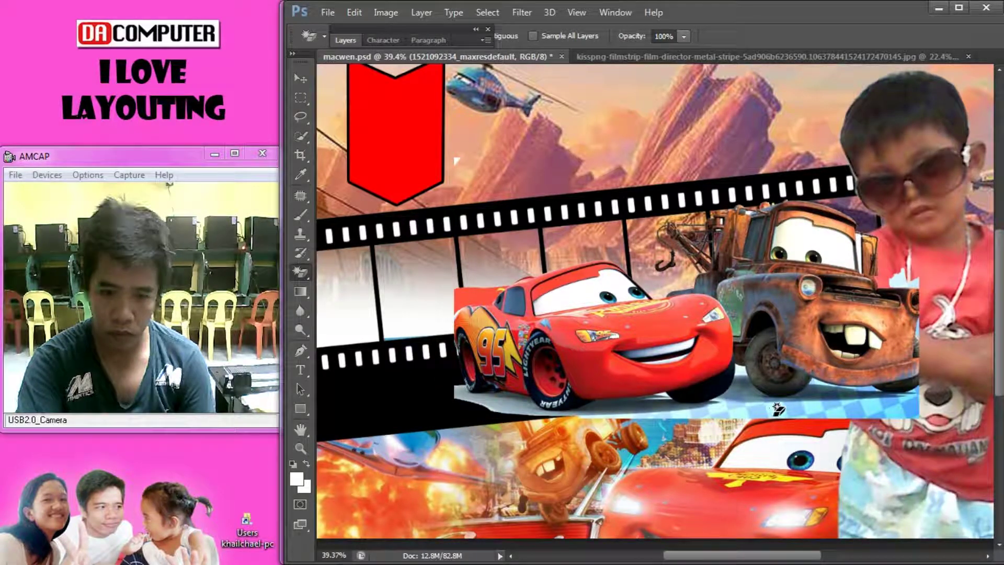
{"action": "scroll", "coordinate": [777, 409], "scroll_direction": "down", "scroll_amount": 1}
{"action": "scroll", "coordinate": [670, 324], "scroll_direction": "down", "scroll_amount": 1}
{"action": "scroll", "coordinate": [825, 366], "scroll_direction": "up", "scroll_amount": 1}
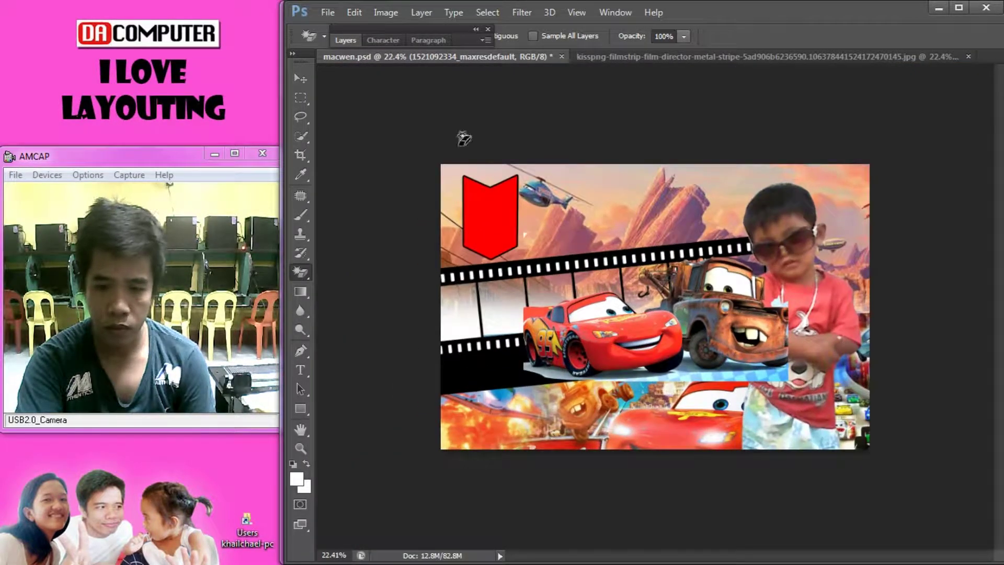
{"action": "left_click", "coordinate": [300, 78]}
{"action": "left_click_drag", "start_coordinate": [852, 306], "coordinate": [710, 359]}
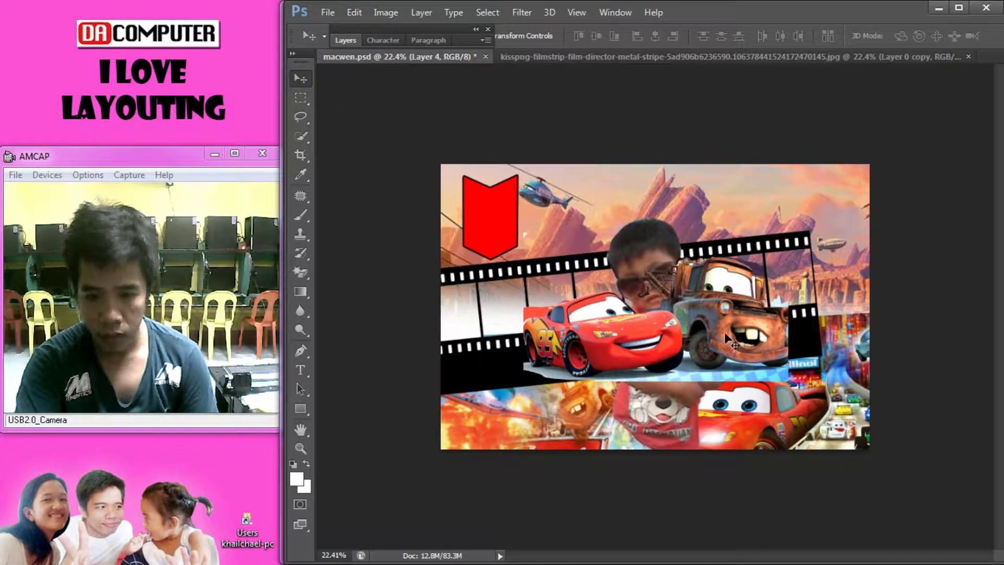
{"action": "key", "text": "ctrl+z"}
{"action": "left_click_drag", "start_coordinate": [732, 327], "coordinate": [641, 400]}
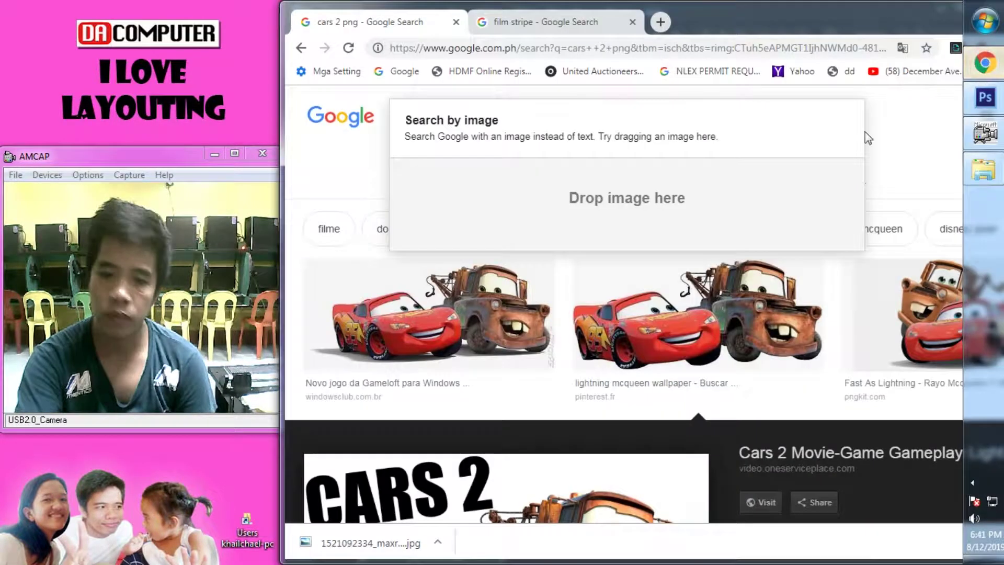
{"action": "left_click_drag", "start_coordinate": [738, 397], "coordinate": [526, 363]}
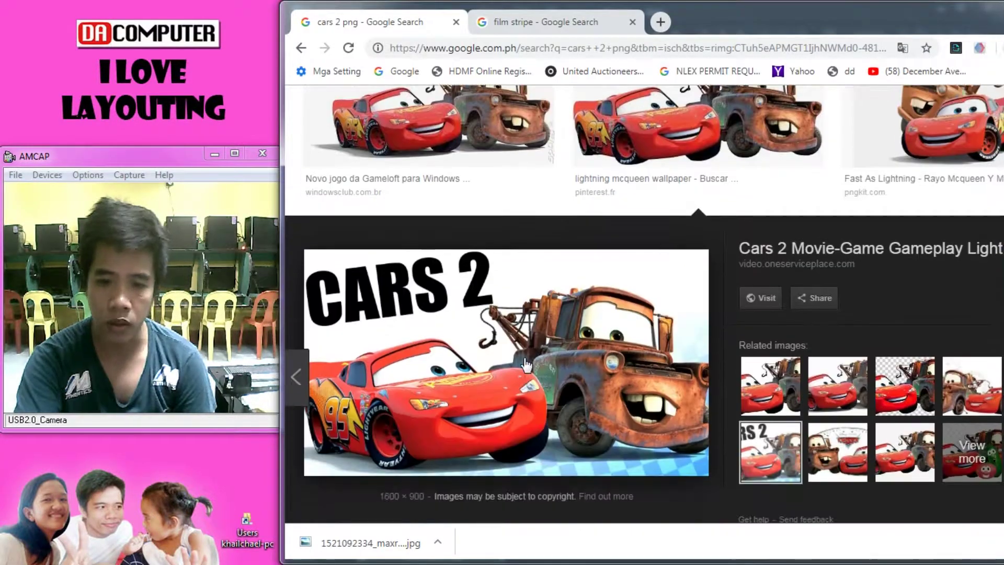
Step: Save the Carros – Rápidos como Relâmpago image as cars-rapidos-relampago-gameloft.jpg and drag it into the collage
{"action": "scroll", "coordinate": [526, 363], "scroll_direction": "up", "scroll_amount": 3}
{"action": "left_click", "coordinate": [525, 277]}
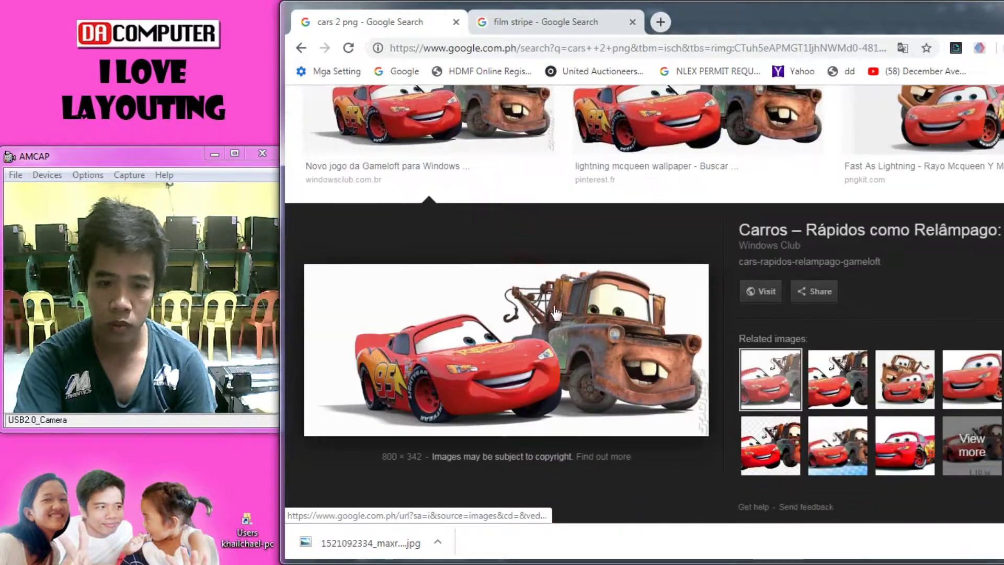
{"action": "right_click", "coordinate": [585, 338]}
{"action": "left_click", "coordinate": [616, 448]}
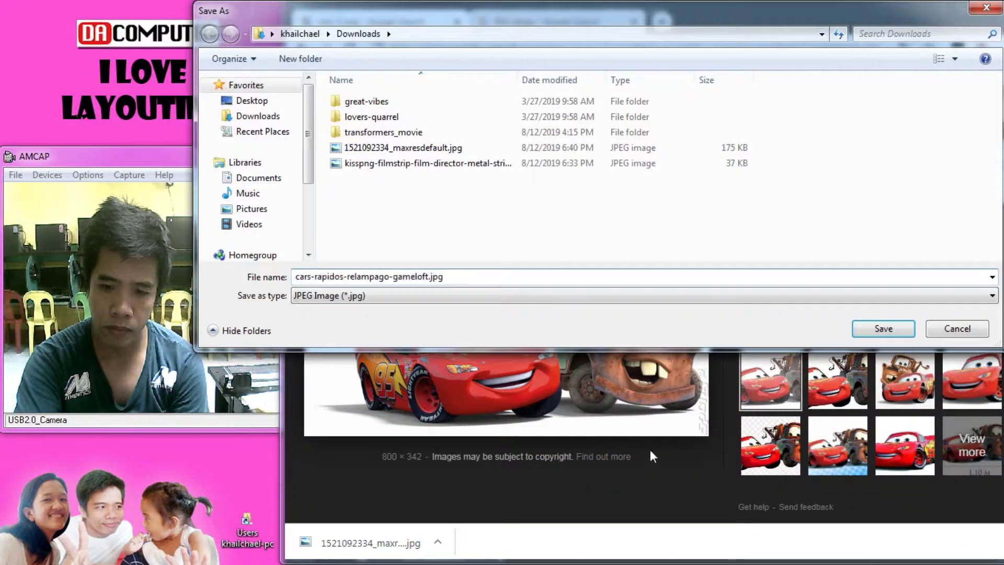
{"action": "key", "text": "Return"}
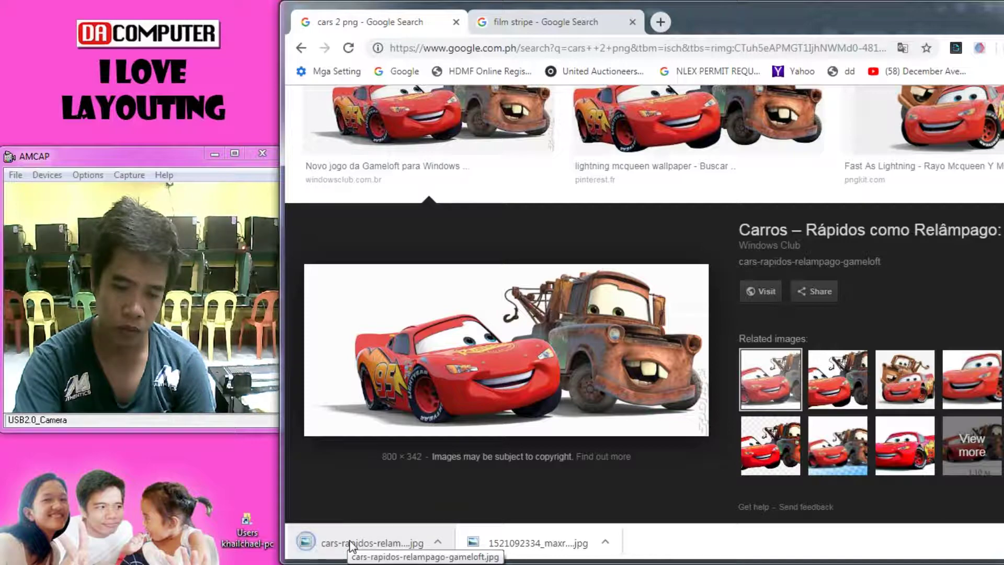
{"action": "left_click_drag", "start_coordinate": [350, 545], "coordinate": [654, 306]}
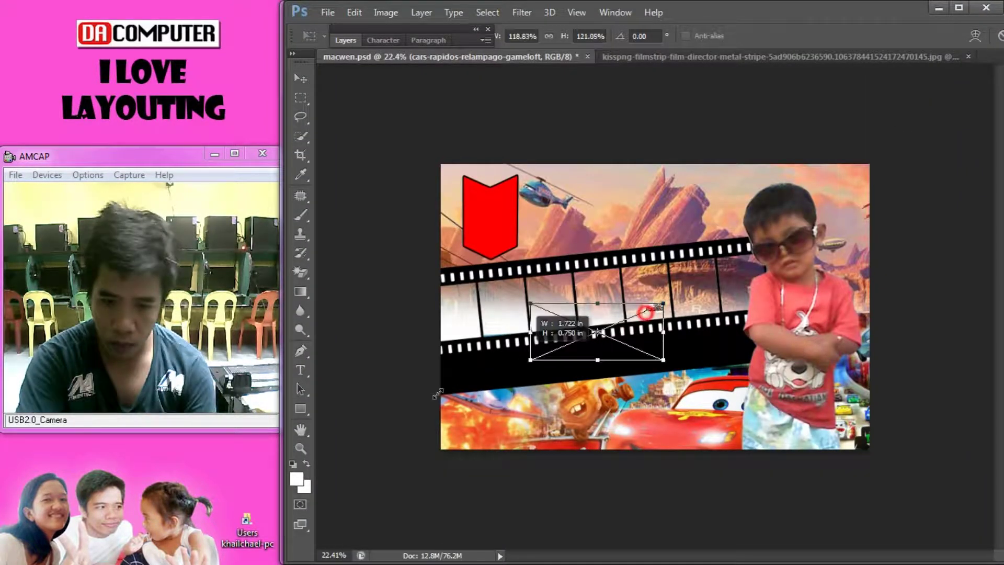
Step: Place the cars image and erase its white background with the Magic Eraser, rasterizing the layer
{"action": "key", "text": "Return"}
{"action": "left_click_drag", "start_coordinate": [581, 340], "coordinate": [584, 387]}
{"action": "scroll", "coordinate": [583, 388], "scroll_direction": "up", "scroll_amount": 5}
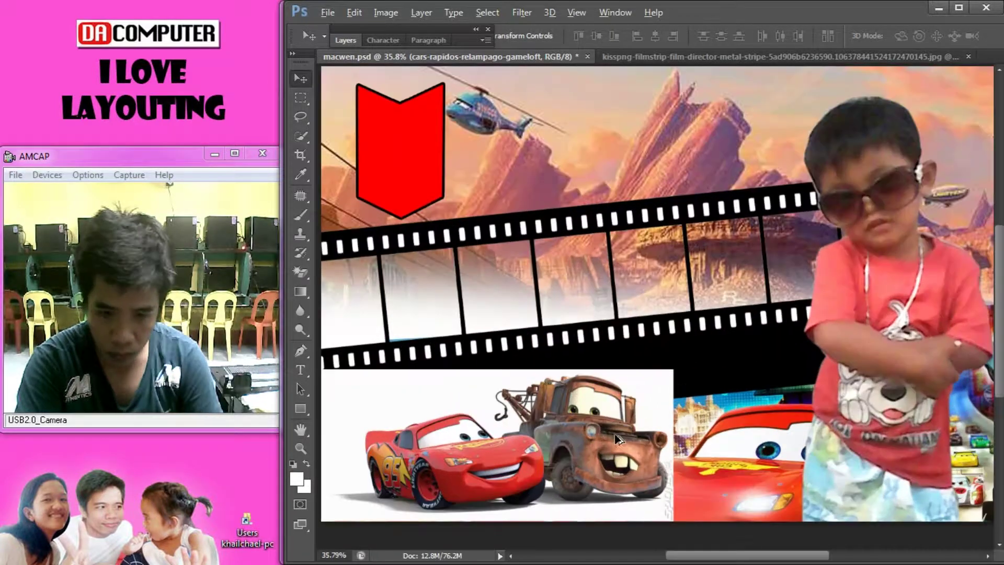
{"action": "scroll", "coordinate": [697, 295], "scroll_direction": "down", "scroll_amount": 2}
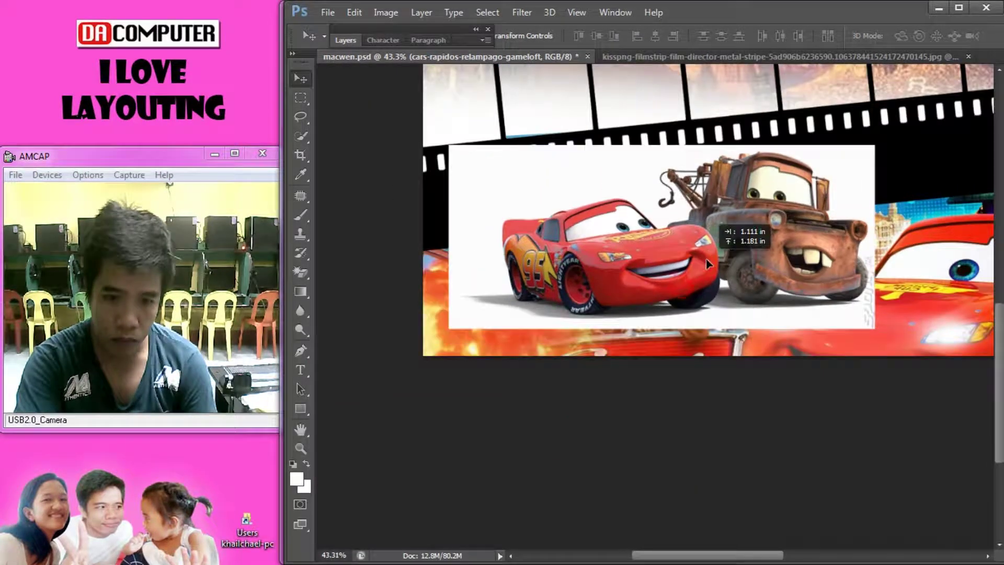
{"action": "left_click", "coordinate": [302, 272]}
{"action": "left_click", "coordinate": [470, 310]}
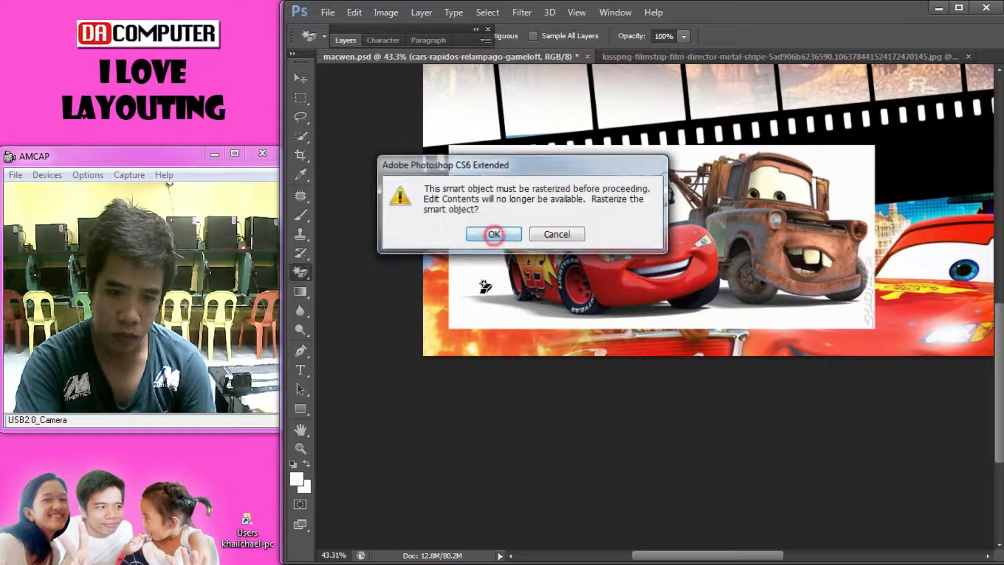
{"action": "left_click", "coordinate": [497, 233]}
Step: Move the cars picture down-left and enlarge it to about 126%
{"action": "scroll", "coordinate": [718, 191], "scroll_direction": "up", "scroll_amount": 3}
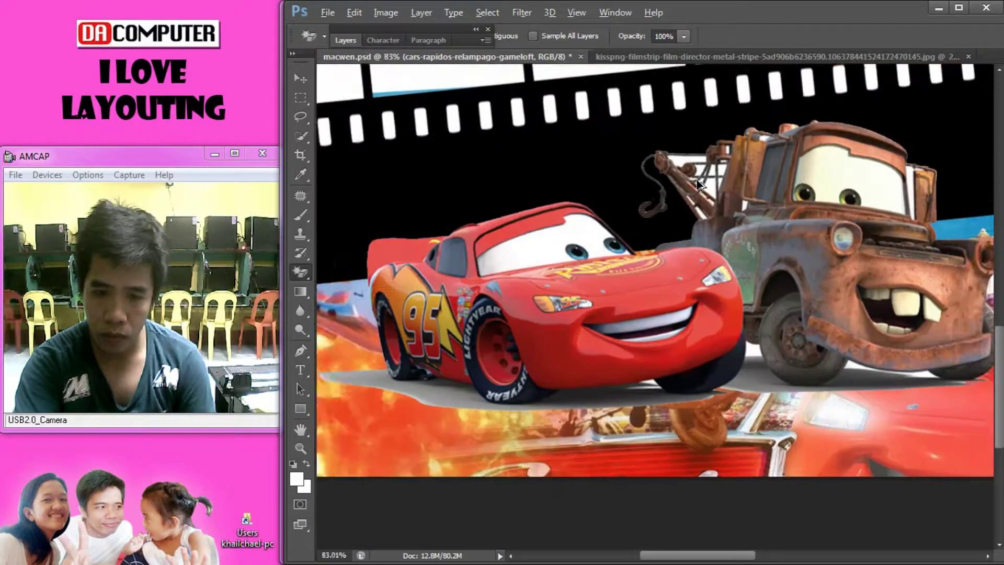
{"action": "scroll", "coordinate": [686, 137], "scroll_direction": "up", "scroll_amount": 3}
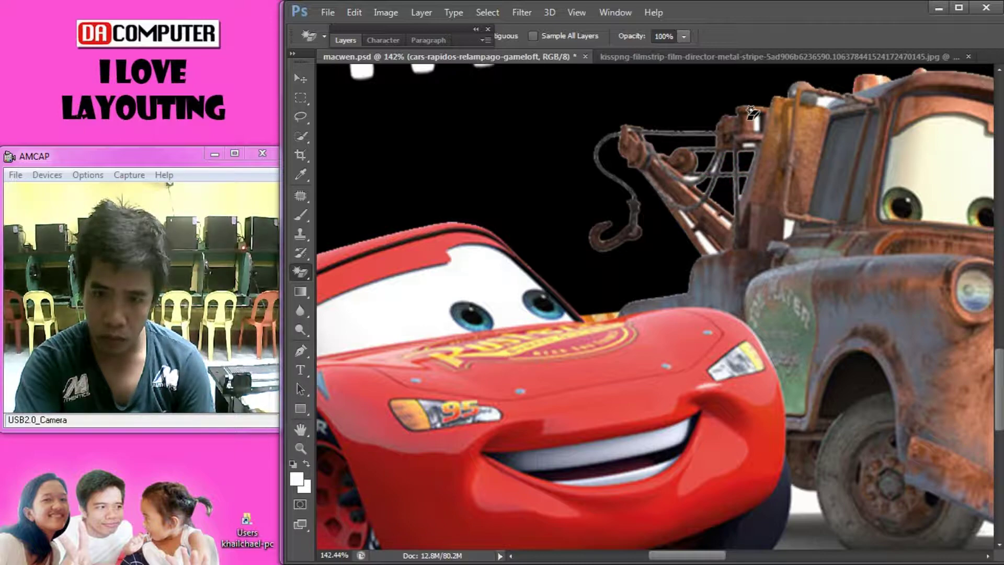
{"action": "scroll", "coordinate": [742, 157], "scroll_direction": "down", "scroll_amount": 3}
{"action": "scroll", "coordinate": [721, 256], "scroll_direction": "down", "scroll_amount": 3}
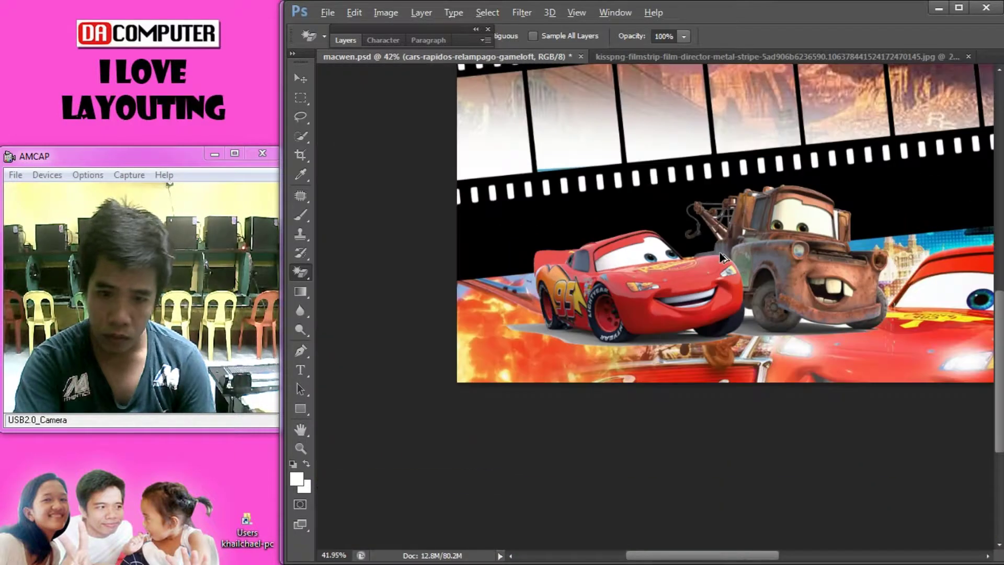
{"action": "left_click", "coordinate": [301, 78]}
{"action": "left_click_drag", "start_coordinate": [725, 279], "coordinate": [658, 318]}
{"action": "key", "text": "ctrl+t"}
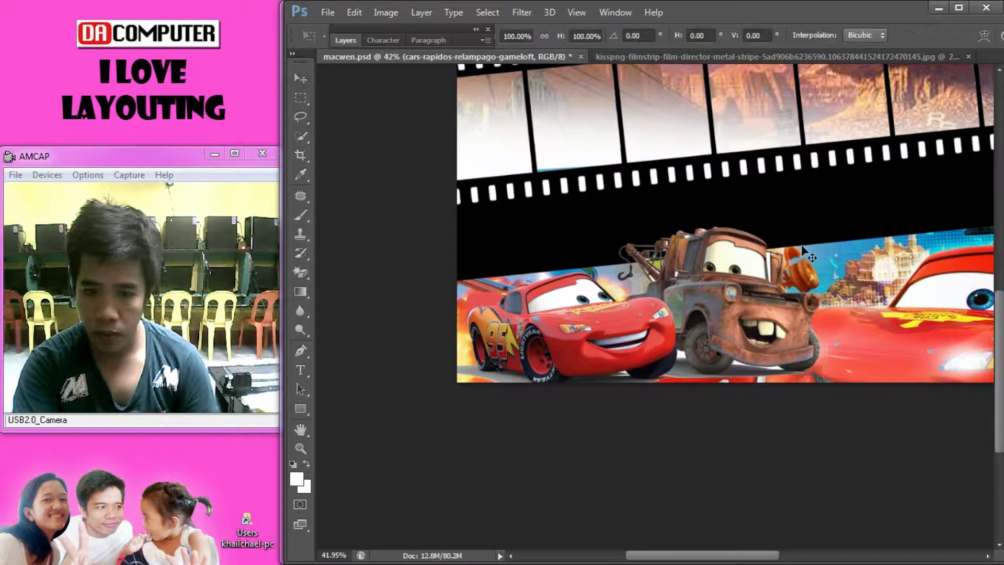
{"action": "mouse_move", "coordinate": [829, 229]}
{"action": "left_mouse_down"}
{"action": "mouse_move", "coordinate": [900, 171]}
{"action": "mouse_move", "coordinate": [910, 131]}
{"action": "left_mouse_up"}
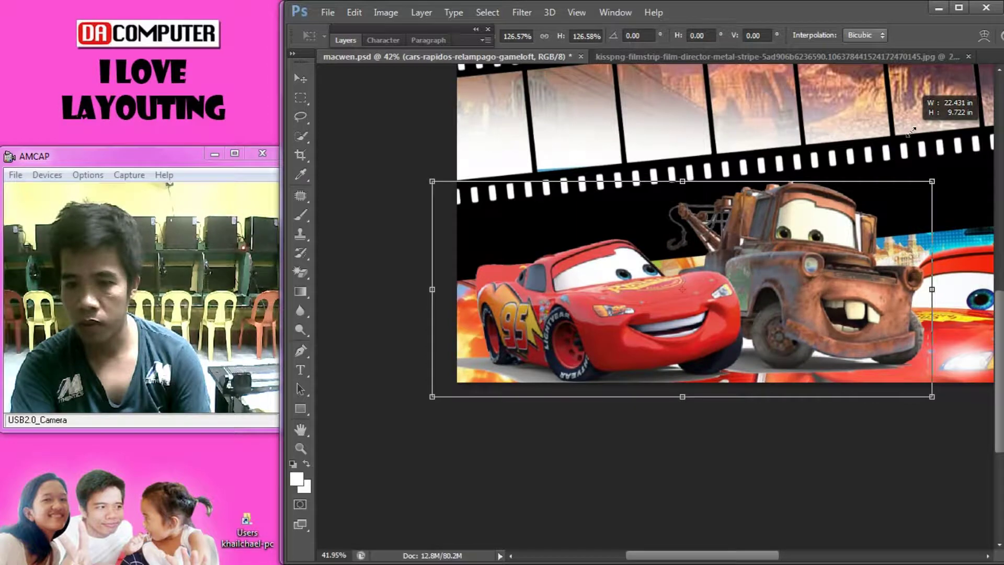
{"action": "key", "text": "Return"}
Step: Cancel a second resize of the cars picture and select Layer 6 instead
{"action": "scroll", "coordinate": [680, 357], "scroll_direction": "down", "scroll_amount": 1}
{"action": "scroll", "coordinate": [679, 357], "scroll_direction": "down", "scroll_amount": 3}
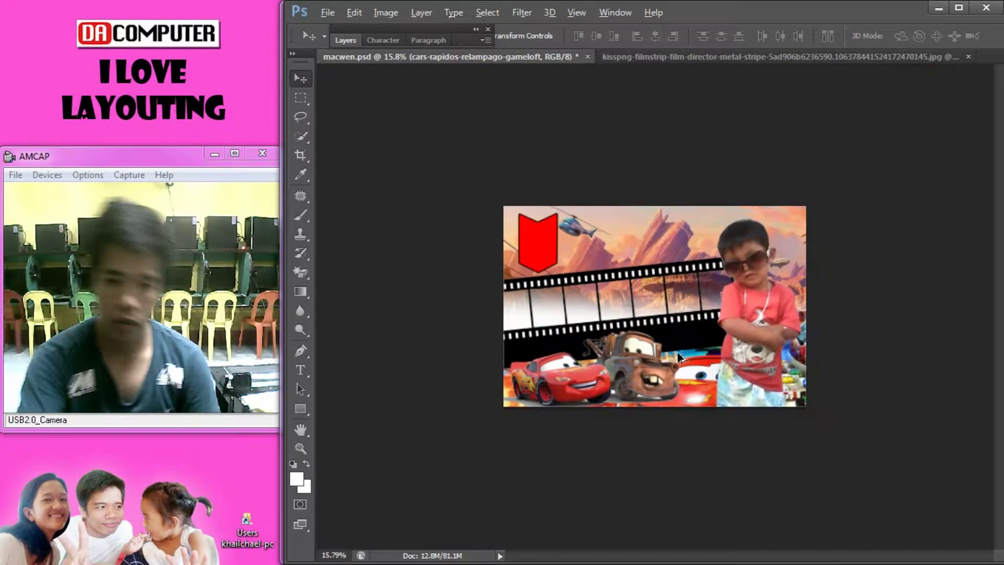
{"action": "scroll", "coordinate": [679, 357], "scroll_direction": "up", "scroll_amount": 1}
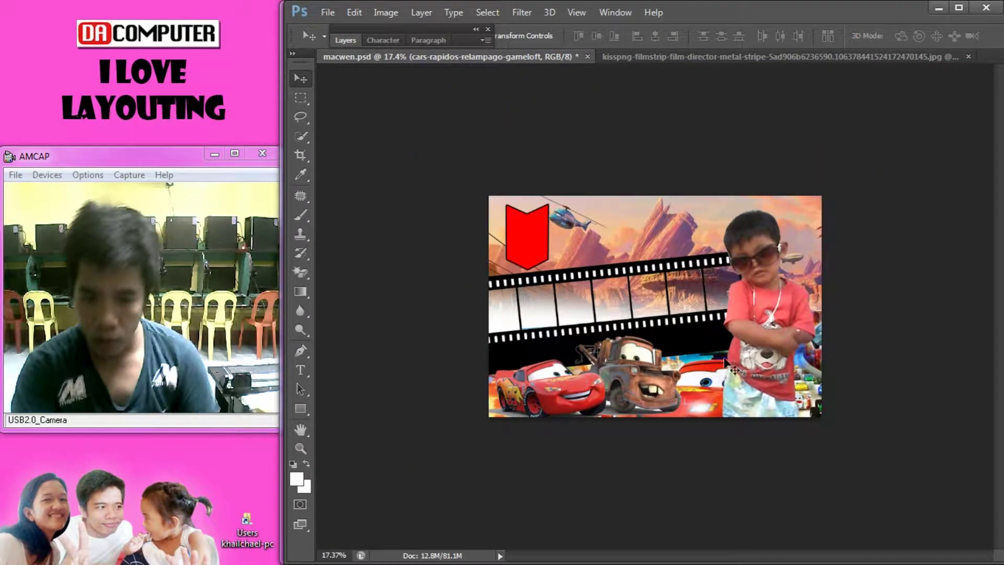
{"action": "key", "text": "ctrl+t"}
{"action": "key", "text": "Escape"}
{"action": "right_click", "coordinate": [720, 401]}
{"action": "left_click", "coordinate": [739, 409]}
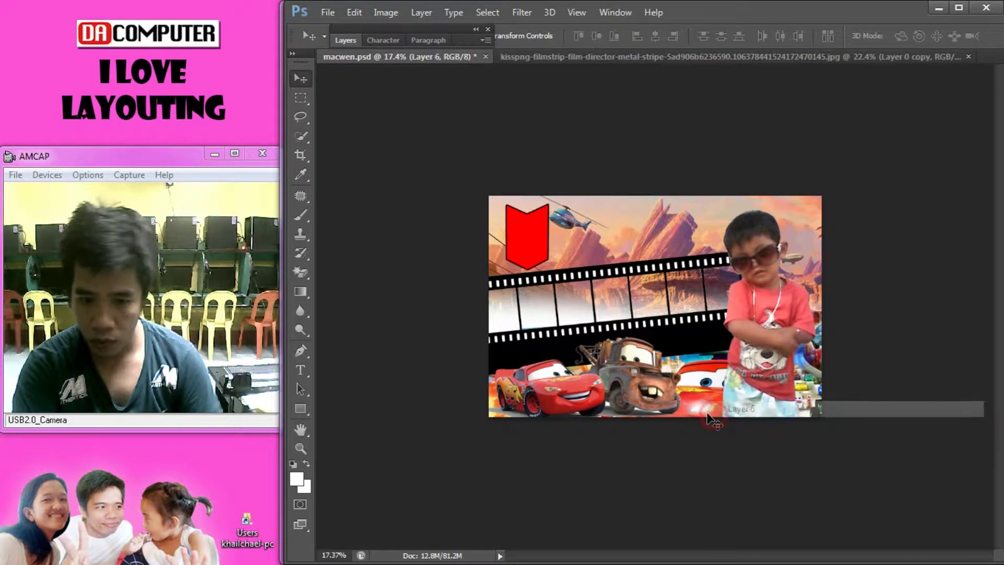
Step: Shrink Layer 6 to about two-thirds size and nudge it slightly down
{"action": "key", "text": "ctrl+t"}
{"action": "left_click_drag", "start_coordinate": [522, 523], "coordinate": [641, 461]}
{"action": "mouse_move", "coordinate": [726, 404]}
{"action": "left_mouse_down"}
{"action": "mouse_move", "coordinate": [729, 416]}
{"action": "mouse_move", "coordinate": [766, 425]}
{"action": "left_mouse_up"}
{"action": "scroll", "coordinate": [728, 416], "scroll_direction": "up", "scroll_amount": 2}
{"action": "key", "text": "Return"}
Step: Reselect Layer 6 and stretch it to about 125% width behind the boy
{"action": "scroll", "coordinate": [766, 426], "scroll_direction": "up", "scroll_amount": 1}
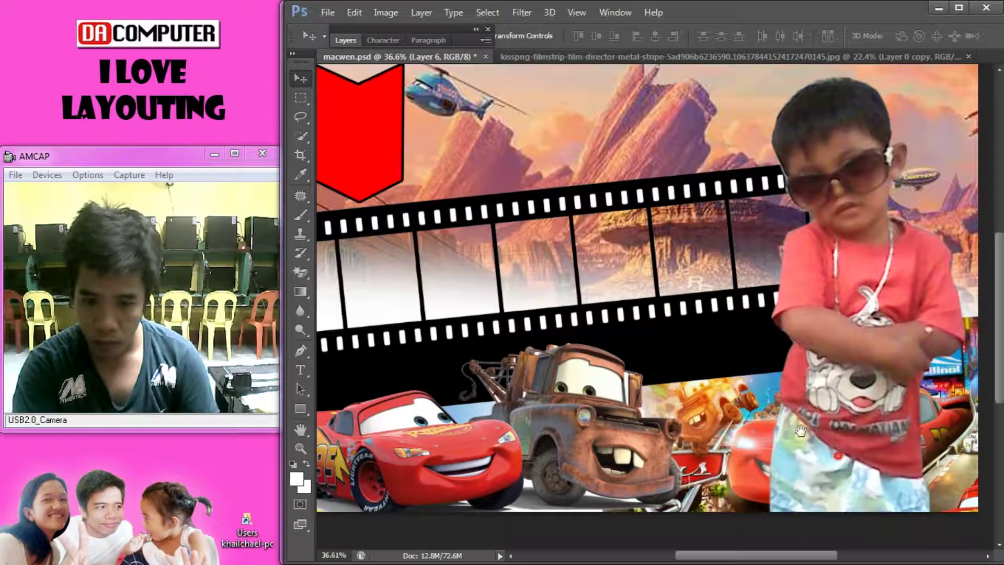
{"action": "scroll", "coordinate": [705, 392], "scroll_direction": "up", "scroll_amount": 1}
{"action": "right_click", "coordinate": [650, 357]}
{"action": "left_click", "coordinate": [651, 357]}
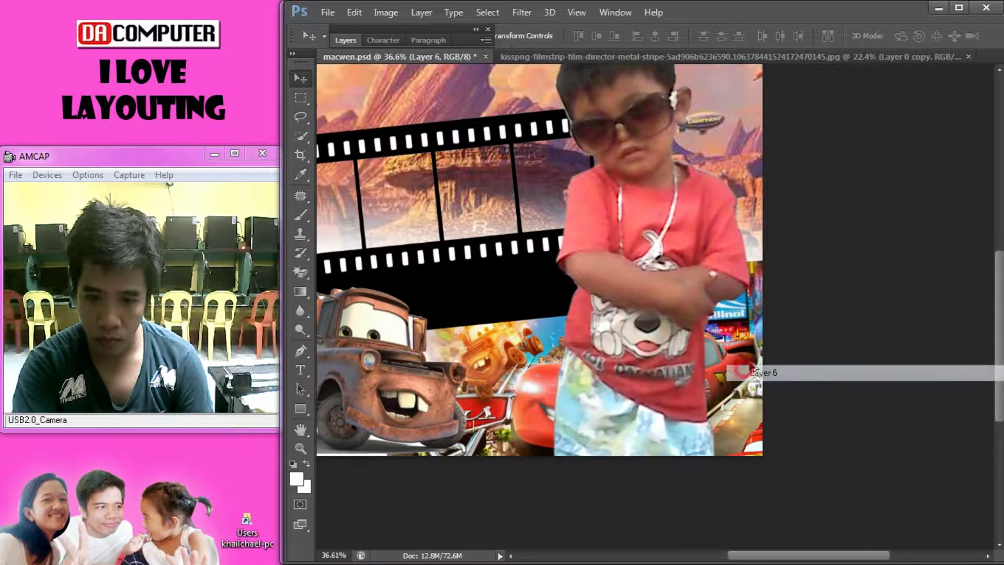
{"action": "scroll", "coordinate": [758, 366], "scroll_direction": "down", "scroll_amount": 2}
{"action": "key", "text": "ctrl+t"}
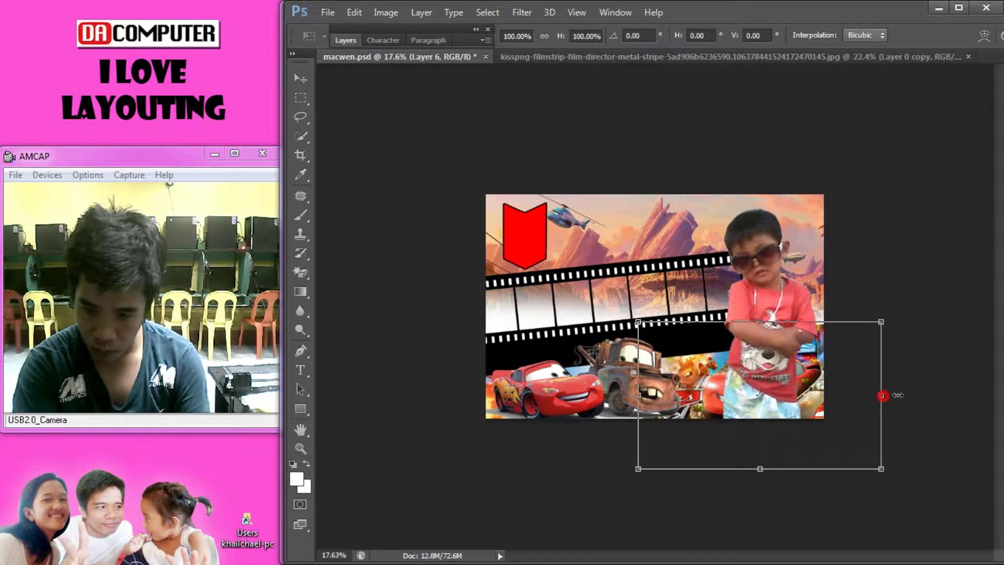
{"action": "left_click_drag", "start_coordinate": [883, 395], "coordinate": [943, 397]}
{"action": "key", "text": "Return"}
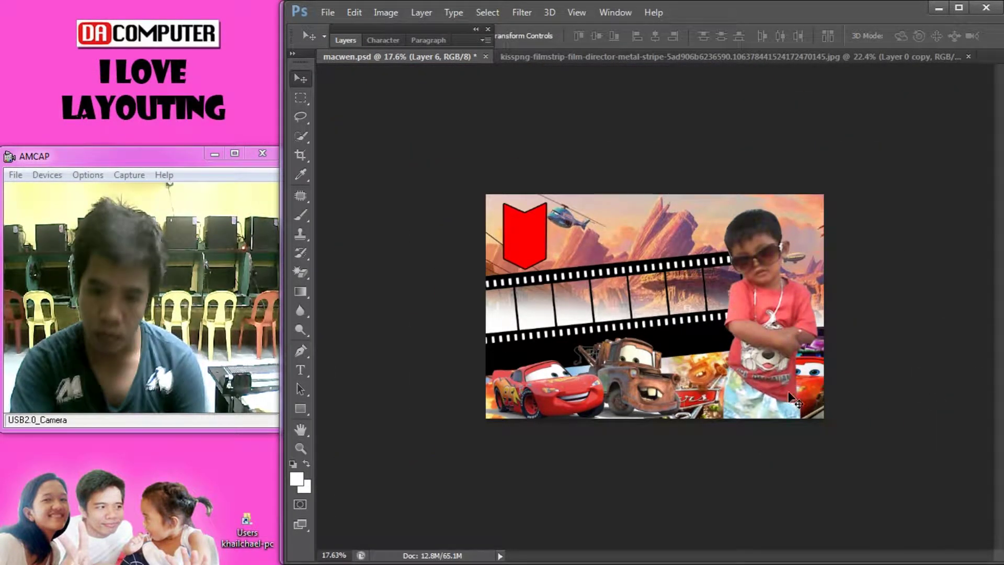
{"action": "scroll", "coordinate": [620, 414], "scroll_direction": "up", "scroll_amount": 3}
{"action": "scroll", "coordinate": [620, 414], "scroll_direction": "down", "scroll_amount": 2}
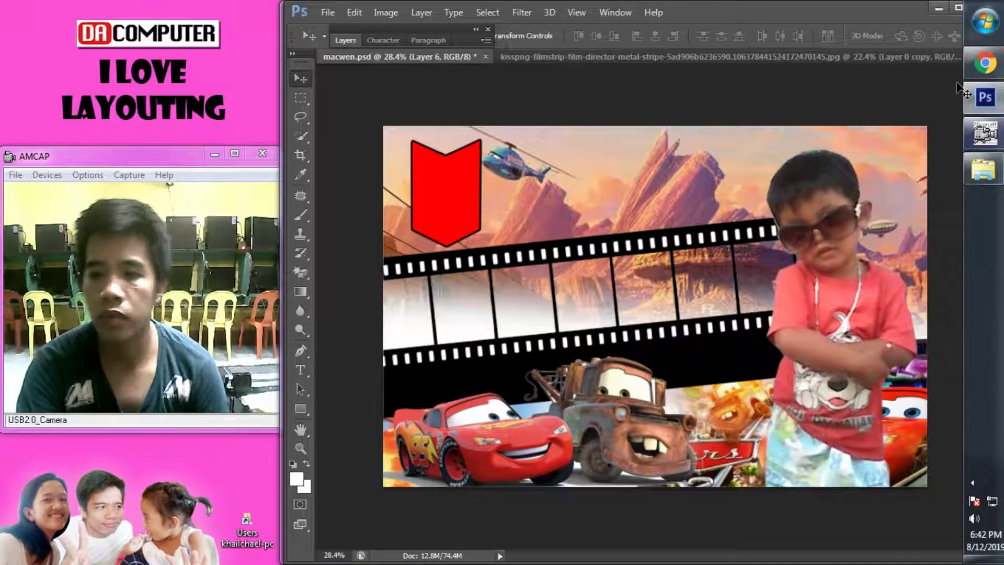
{"action": "left_click", "coordinate": [989, 63]}
Step: Search Google Images for 'cars 2 flag png' and open a crossed racing flags result
{"action": "scroll", "coordinate": [544, 209], "scroll_direction": "up", "scroll_amount": 2}
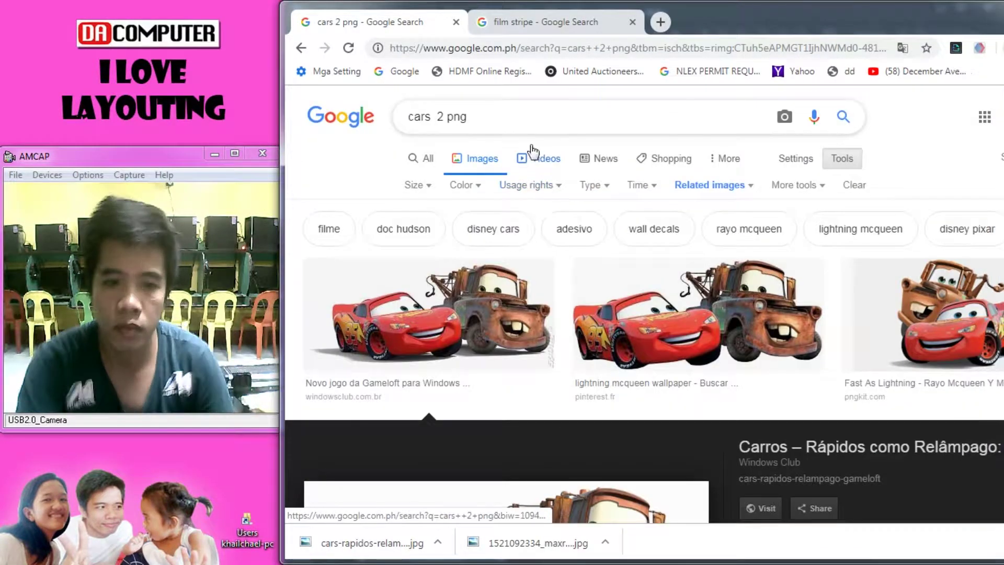
{"action": "left_click", "coordinate": [449, 117]}
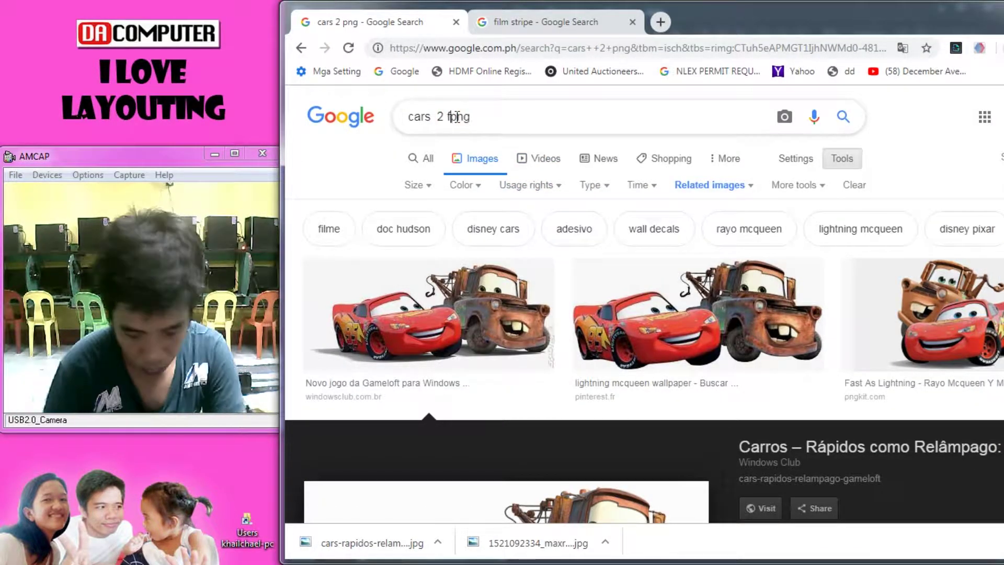
{"action": "type", "text": "flag"}
{"action": "key", "text": "Return"}
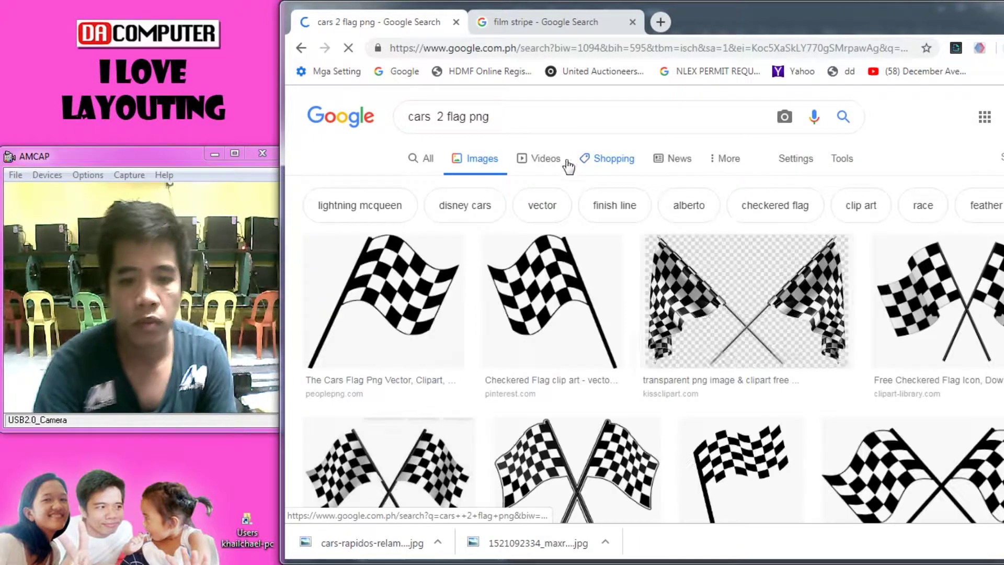
{"action": "scroll", "coordinate": [471, 304], "scroll_direction": "down", "scroll_amount": 3}
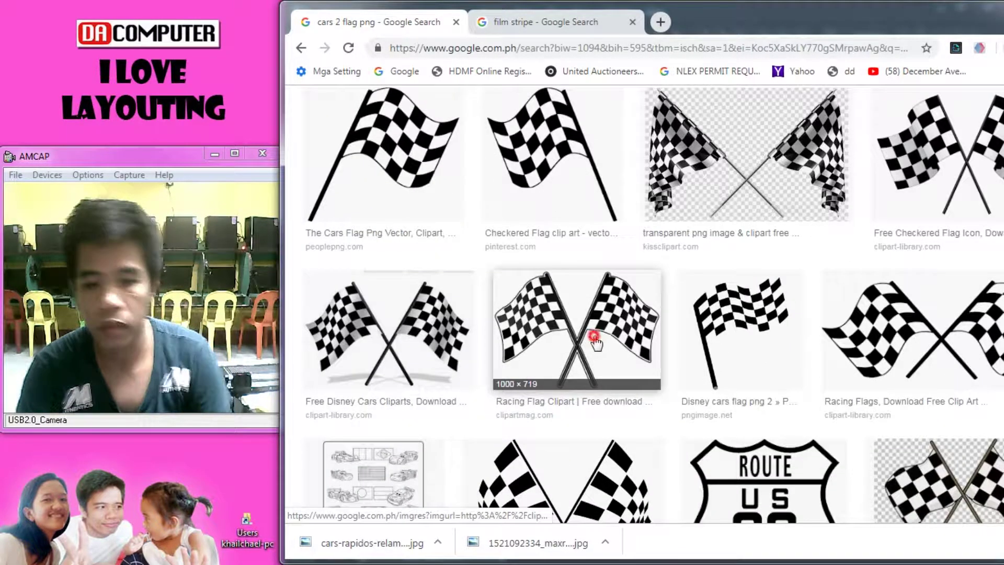
{"action": "left_click", "coordinate": [596, 342]}
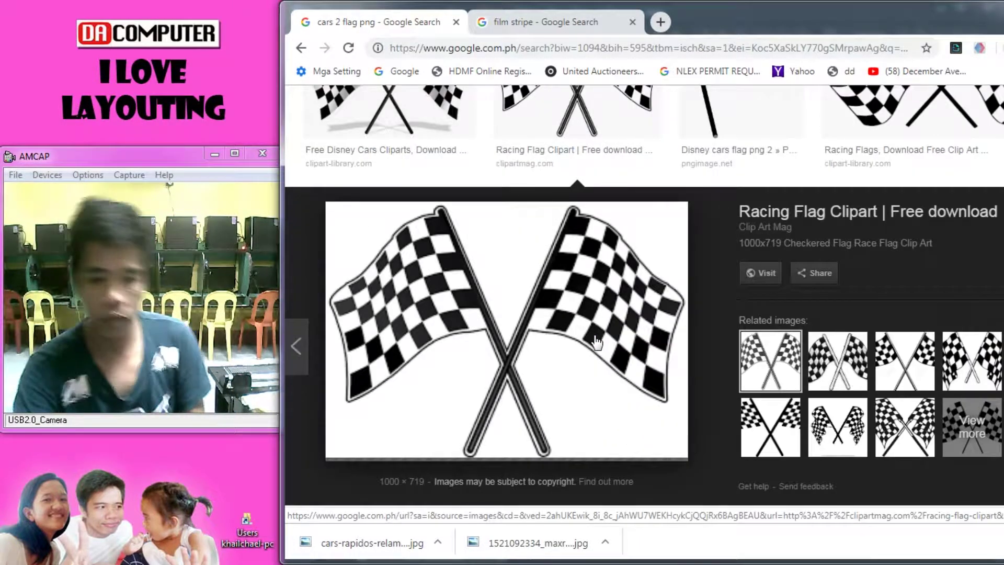
{"action": "scroll", "coordinate": [392, 272], "scroll_direction": "up", "scroll_amount": 3}
Step: Save the crossed chequered flags image as 51RTohsIWsL._SX425_.jpg and drag it into the collage
{"action": "left_click", "coordinate": [390, 219]}
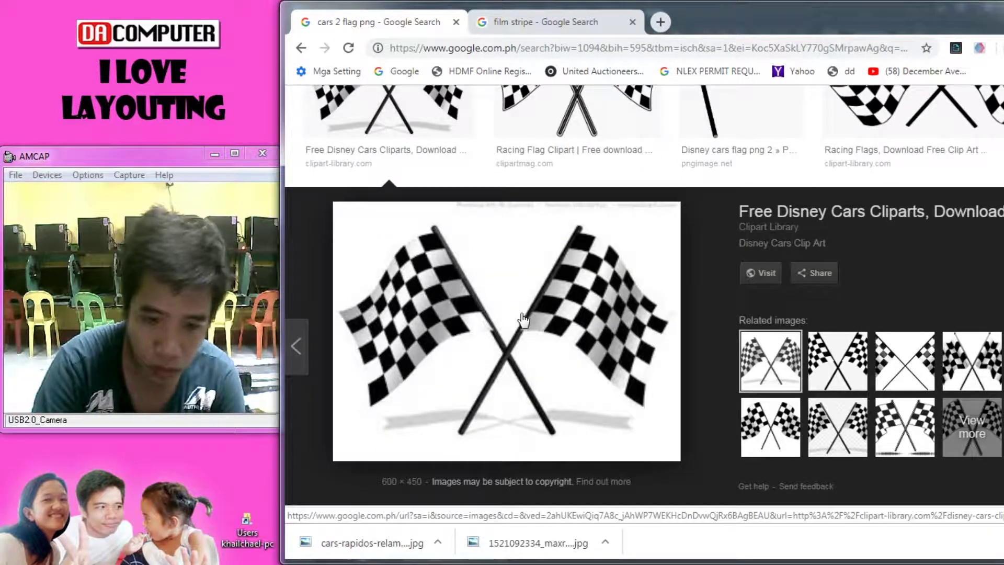
{"action": "scroll", "coordinate": [522, 317], "scroll_direction": "up", "scroll_amount": 3}
{"action": "left_click", "coordinate": [916, 275]}
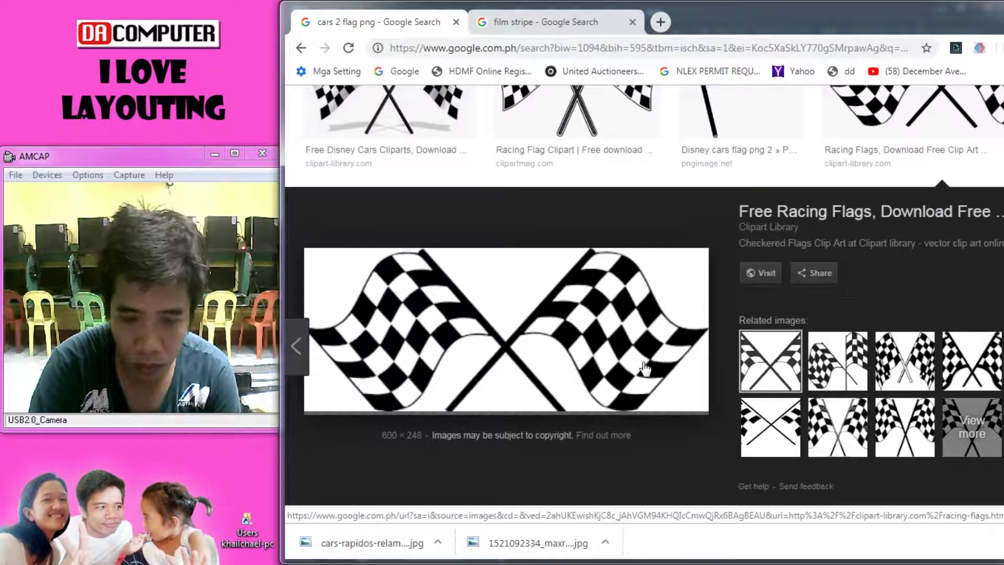
{"action": "left_click", "coordinate": [837, 361]}
{"action": "left_click", "coordinate": [905, 360]}
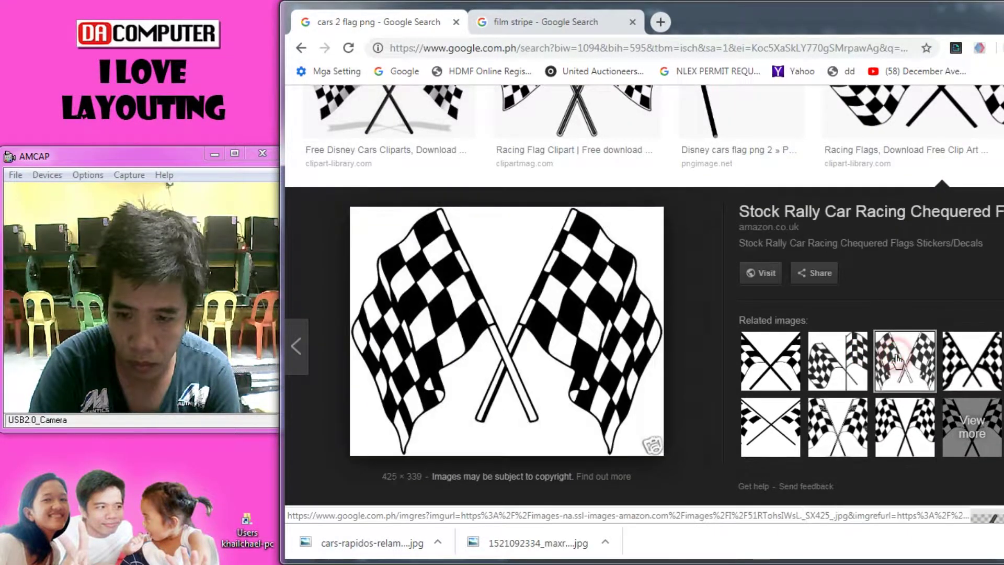
{"action": "right_click", "coordinate": [510, 316]}
{"action": "left_click", "coordinate": [616, 442]}
{"action": "key", "text": "Return"}
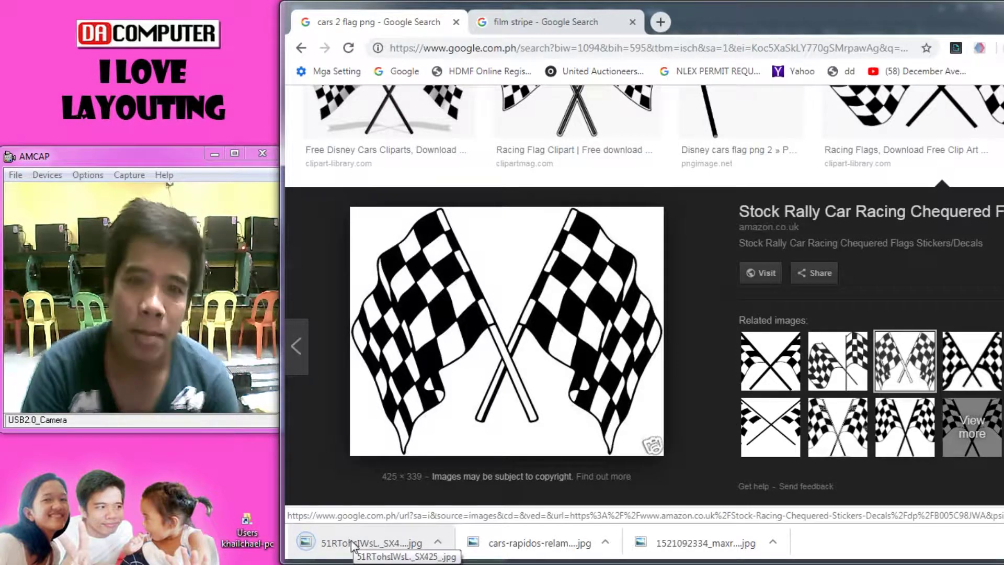
{"action": "left_click_drag", "start_coordinate": [353, 544], "coordinate": [617, 257]}
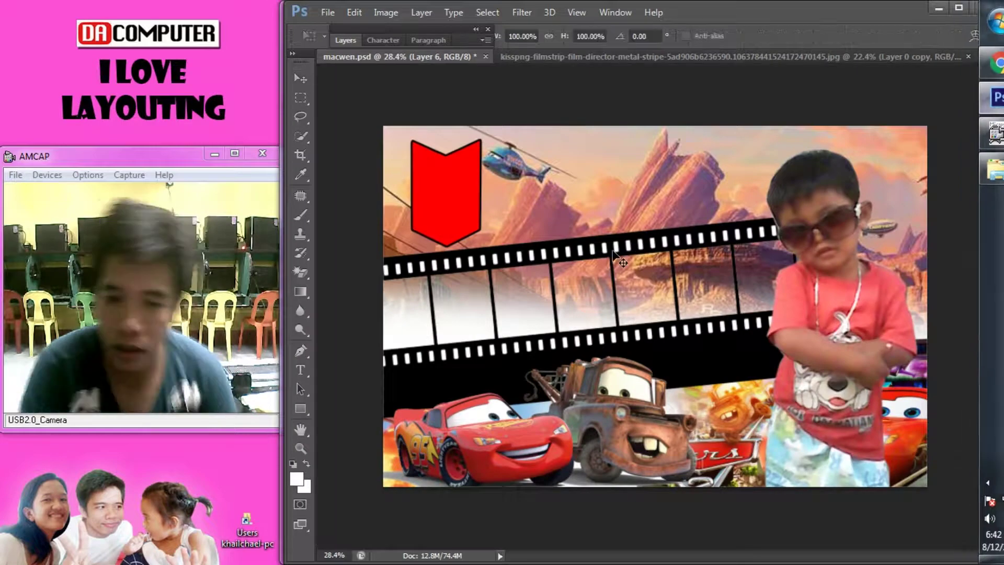
Step: Bring the flags layer to the front and move it left onto the film strip
{"action": "scroll", "coordinate": [615, 256], "scroll_direction": "up", "scroll_amount": 2}
{"action": "left_click", "coordinate": [422, 12]}
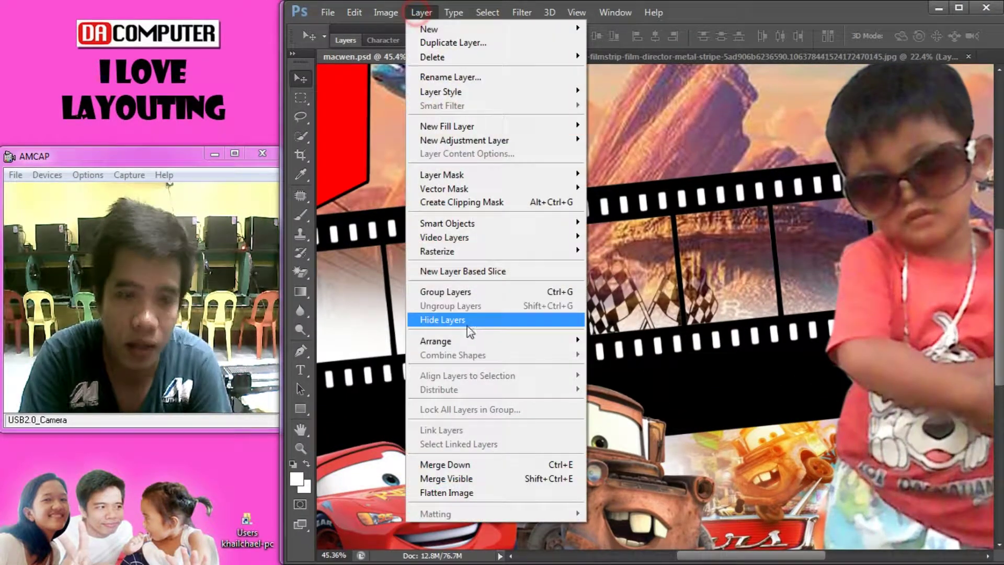
{"action": "left_click", "coordinate": [617, 341]}
{"action": "left_click_drag", "start_coordinate": [648, 293], "coordinate": [586, 296]}
{"action": "scroll", "coordinate": [384, 322], "scroll_direction": "up", "scroll_amount": 1}
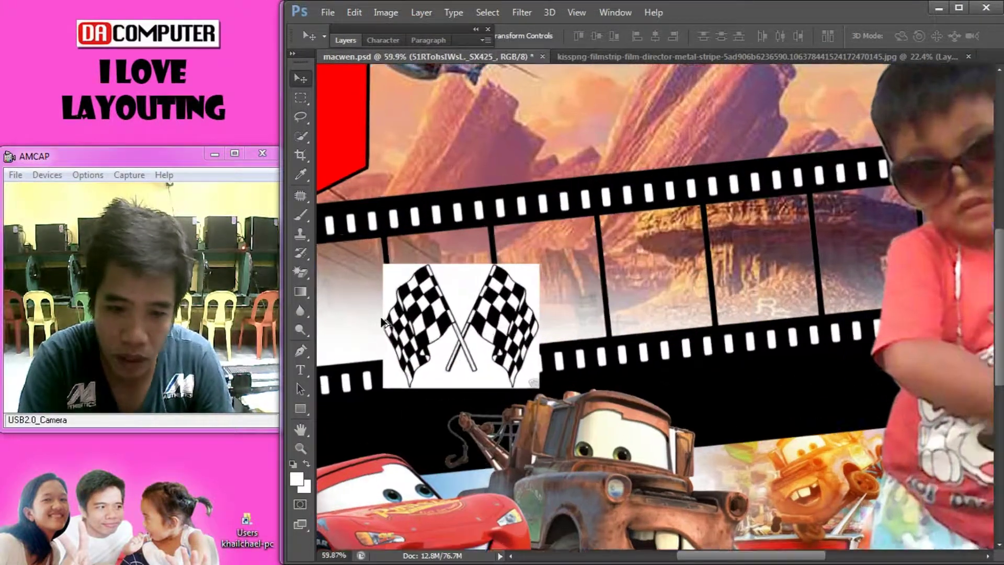
{"action": "scroll", "coordinate": [384, 323], "scroll_direction": "up", "scroll_amount": 2}
Step: Rasterize the flags layer, erase the watermark within a rectangular selection, and clear the selection
{"action": "left_click", "coordinate": [300, 98]}
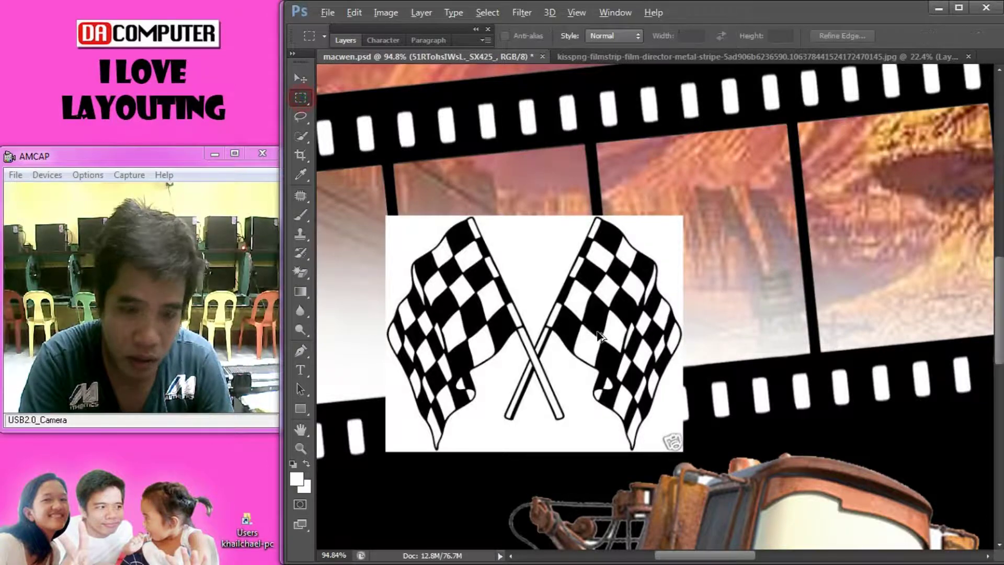
{"action": "scroll", "coordinate": [594, 327], "scroll_direction": "up", "scroll_amount": 1}
{"action": "key", "text": "Delete"}
{"action": "key", "text": "Return"}
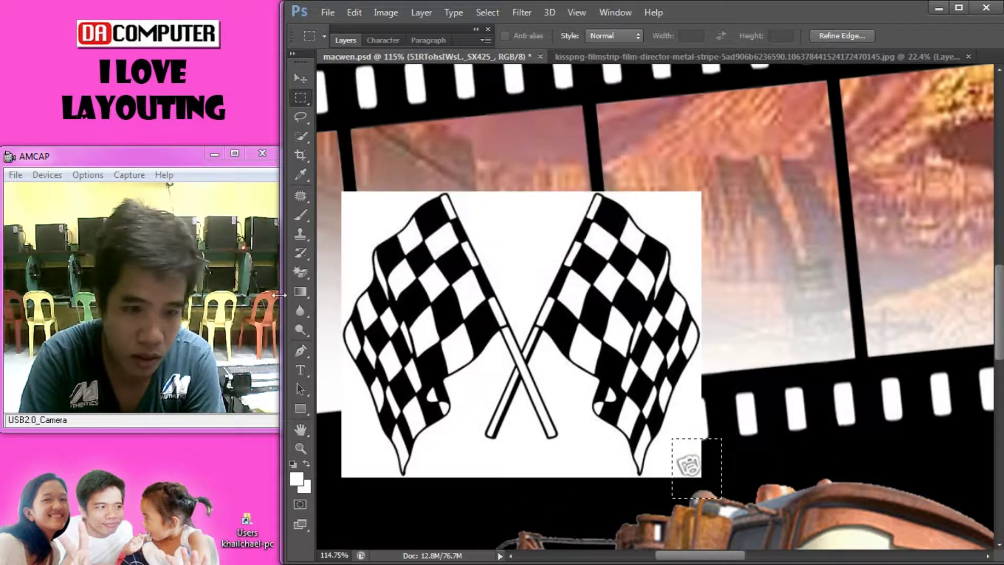
{"action": "key", "text": "e"}
{"action": "left_click", "coordinate": [647, 356]}
{"action": "left_click", "coordinate": [519, 235]}
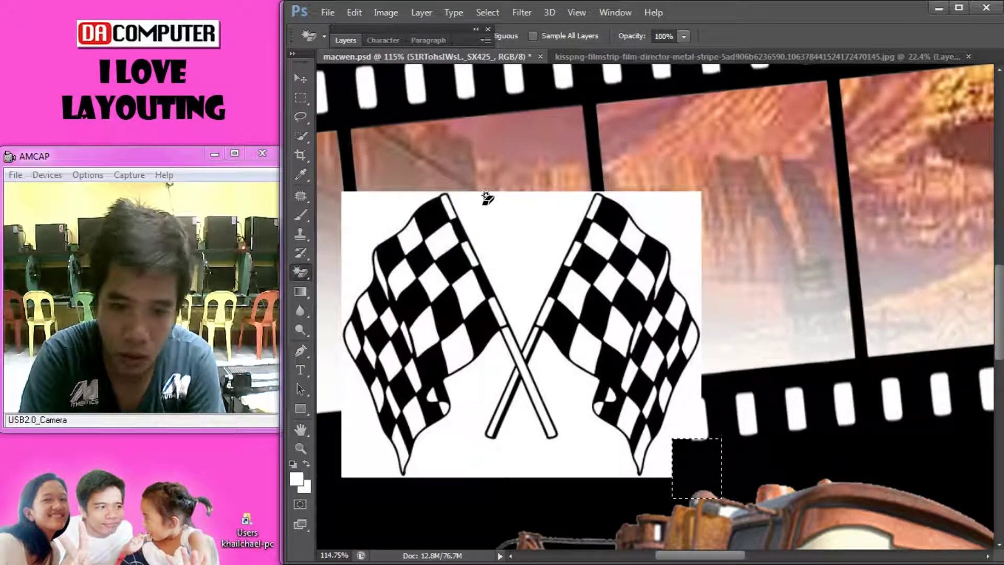
{"action": "left_click", "coordinate": [300, 98]}
{"action": "right_click", "coordinate": [543, 237]}
{"action": "left_click", "coordinate": [562, 242]}
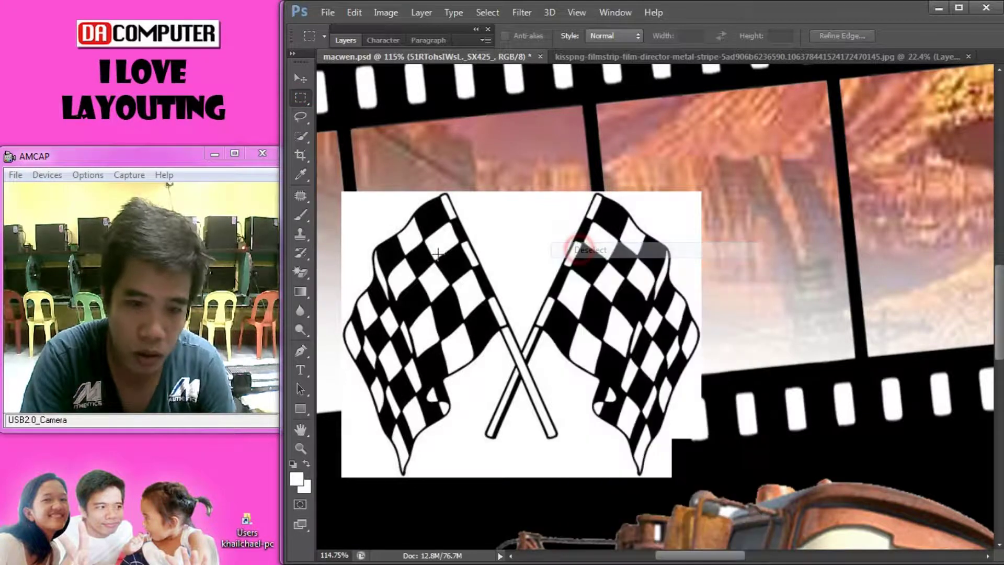
{"action": "left_click", "coordinate": [300, 274]}
{"action": "scroll", "coordinate": [529, 246], "scroll_direction": "down", "scroll_amount": 4}
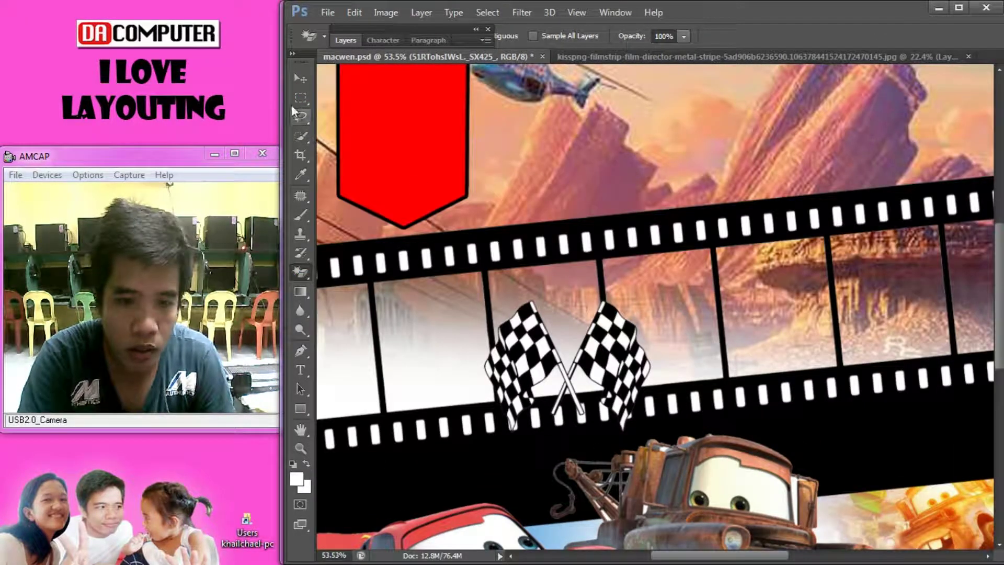
Step: Enlarge, tilt and position the chequered flags behind Lightning McQueen and Mater
{"action": "left_click", "coordinate": [300, 79]}
{"action": "scroll", "coordinate": [564, 293], "scroll_direction": "down", "scroll_amount": 2}
{"action": "key", "text": "ctrl+t"}
{"action": "left_click_drag", "start_coordinate": [505, 416], "coordinate": [413, 473]}
{"action": "left_click_drag", "start_coordinate": [690, 298], "coordinate": [695, 337]}
{"action": "left_click_drag", "start_coordinate": [584, 368], "coordinate": [558, 430]}
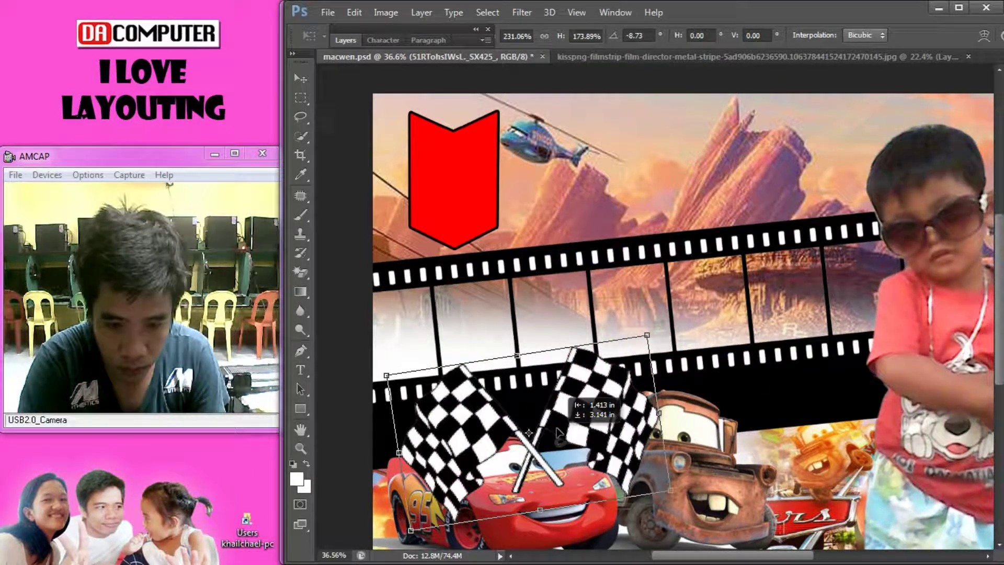
{"action": "key", "text": "Return"}
Step: Bring the Cars characters image layer to the front via Layer > Arrange
{"action": "left_click", "coordinate": [666, 441]}
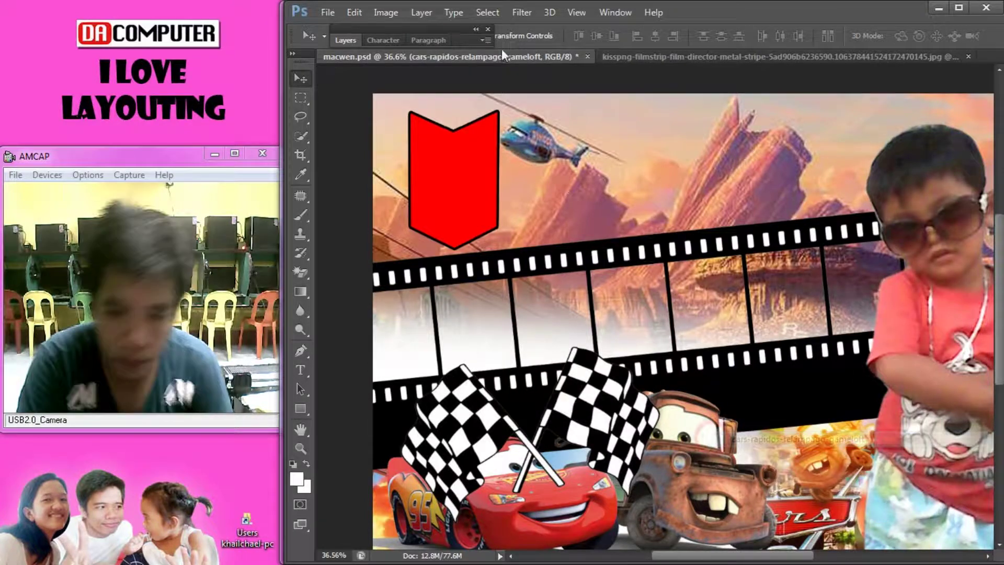
{"action": "left_click", "coordinate": [421, 12]}
{"action": "left_click", "coordinate": [651, 341]}
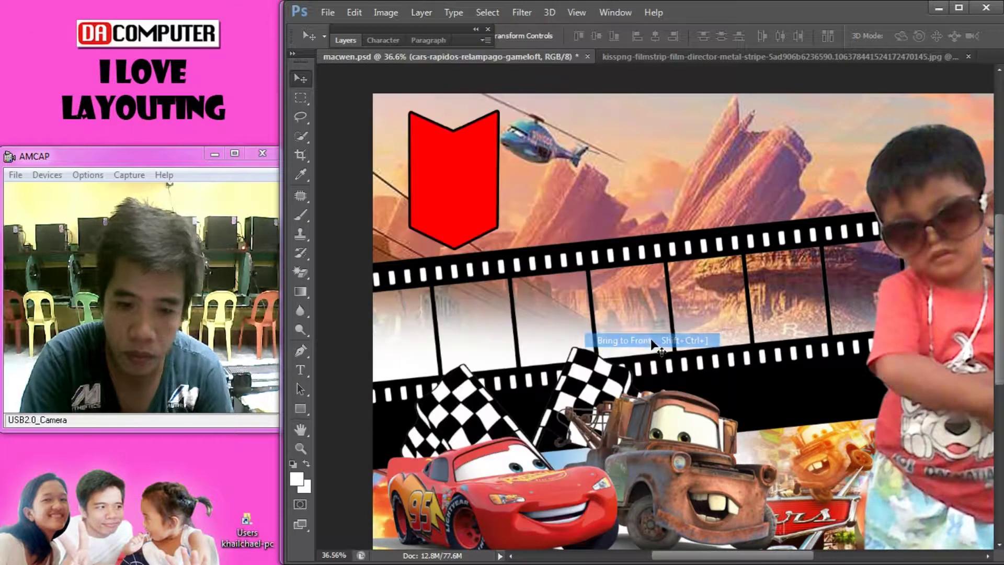
{"action": "scroll", "coordinate": [602, 341], "scroll_direction": "down", "scroll_amount": 2}
{"action": "scroll", "coordinate": [575, 341], "scroll_direction": "down", "scroll_amount": 2}
{"action": "scroll", "coordinate": [565, 341], "scroll_direction": "up", "scroll_amount": 2}
Step: Select the chequered-flags layer and delete it
{"action": "right_click", "coordinate": [564, 341]}
{"action": "left_click", "coordinate": [601, 343]}
{"action": "left_click_drag", "start_coordinate": [528, 356], "coordinate": [560, 331]}
{"action": "key", "text": "Delete"}
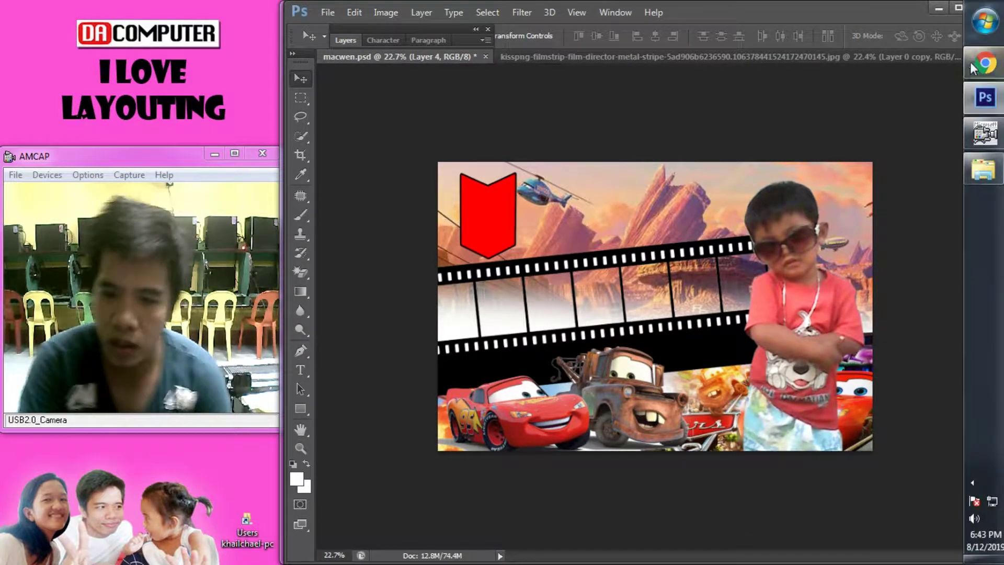
Step: Browse the flag results and save the single checkered flag clip art PNG
{"action": "left_click", "coordinate": [984, 63]}
{"action": "scroll", "coordinate": [679, 309], "scroll_direction": "down", "scroll_amount": 6}
{"action": "scroll", "coordinate": [639, 343], "scroll_direction": "up", "scroll_amount": 5}
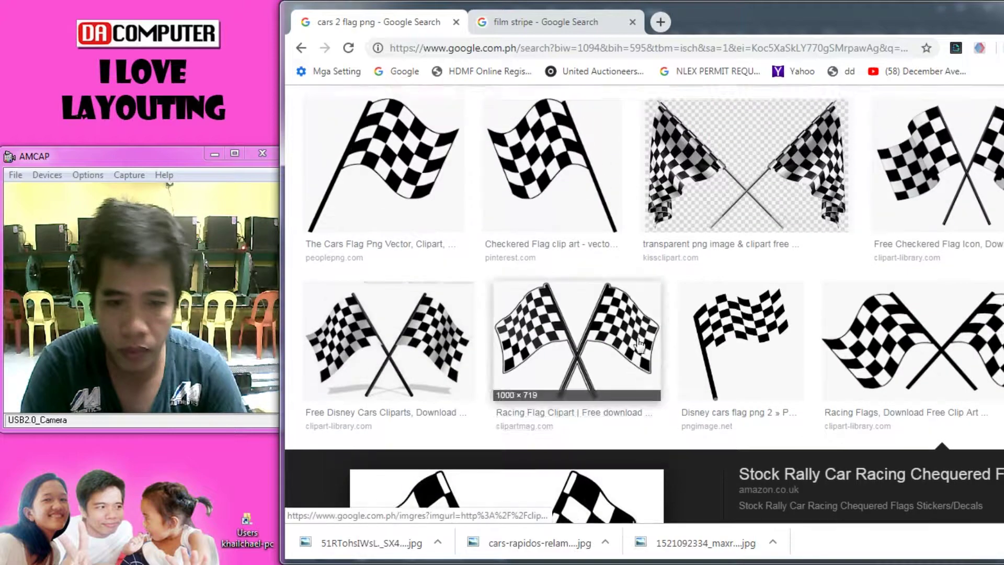
{"action": "scroll", "coordinate": [575, 293], "scroll_direction": "up", "scroll_amount": 2}
{"action": "left_click", "coordinate": [539, 254]}
{"action": "scroll", "coordinate": [445, 246], "scroll_direction": "up", "scroll_amount": 2}
{"action": "left_click", "coordinate": [397, 217]}
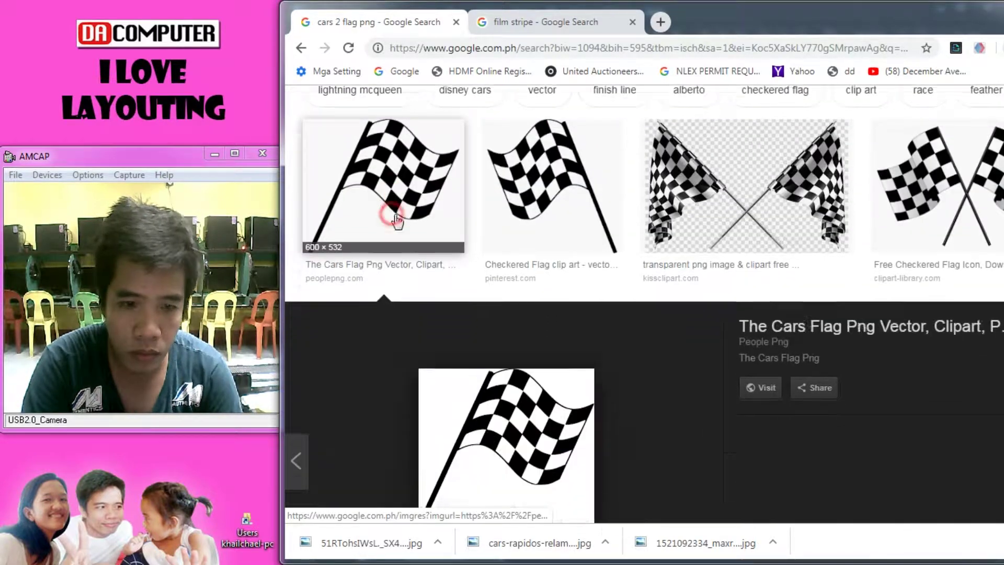
{"action": "scroll", "coordinate": [396, 217], "scroll_direction": "down", "scroll_amount": 2}
{"action": "left_click", "coordinate": [549, 118]}
{"action": "right_click", "coordinate": [506, 294]}
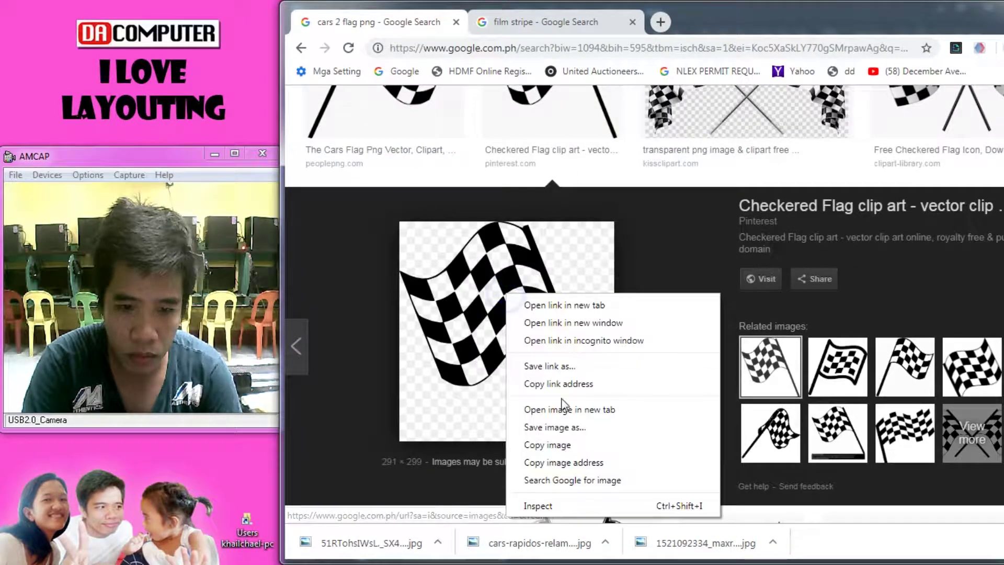
{"action": "left_click", "coordinate": [575, 426]}
{"action": "key", "text": "Return"}
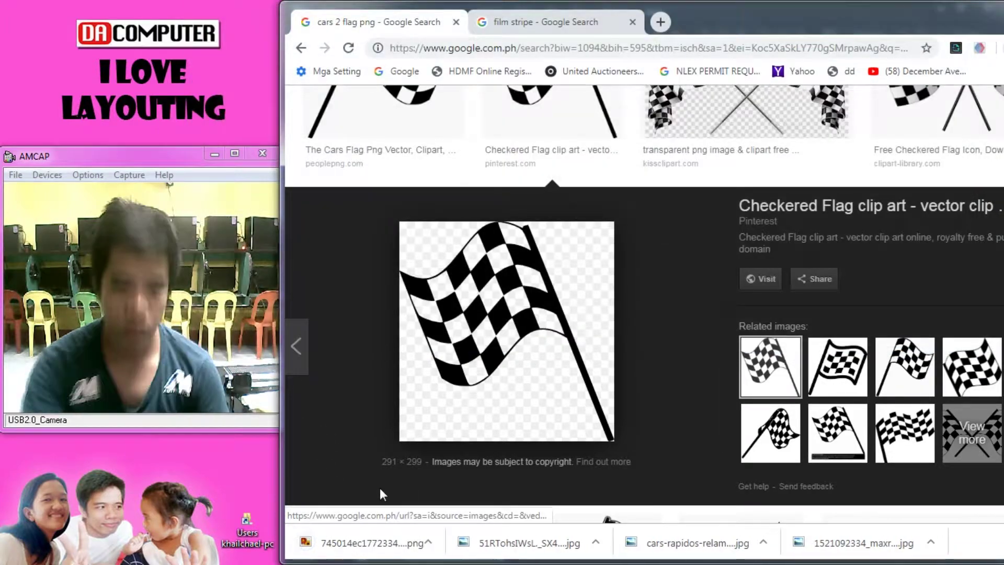
Step: Place the downloaded flag PNG into the collage, tilted slightly
{"action": "mouse_move", "coordinate": [366, 542]}
{"action": "left_mouse_down"}
{"action": "mouse_move", "coordinate": [999, 99]}
{"action": "mouse_move", "coordinate": [655, 308]}
{"action": "left_mouse_up"}
{"action": "left_click_drag", "start_coordinate": [753, 255], "coordinate": [751, 279]}
{"action": "key", "text": "Return"}
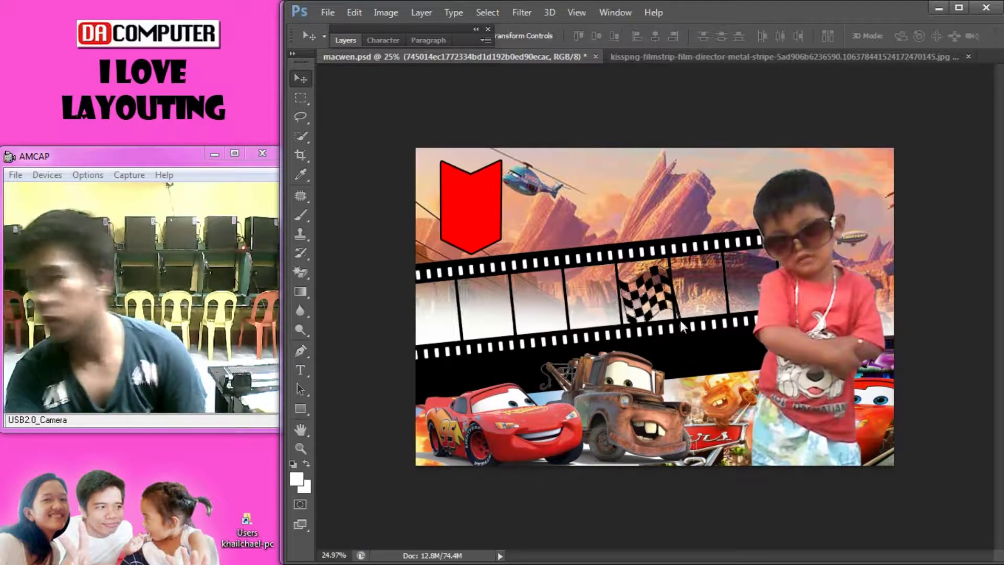
{"action": "left_click", "coordinate": [985, 68]}
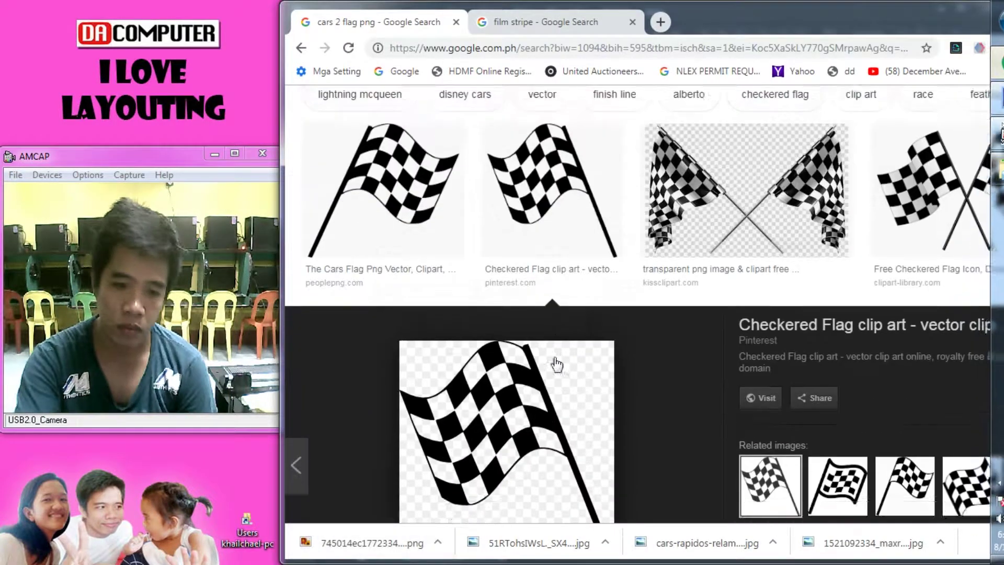
{"action": "scroll", "coordinate": [557, 364], "scroll_direction": "down", "scroll_amount": 3}
{"action": "scroll", "coordinate": [556, 363], "scroll_direction": "up", "scroll_amount": 3}
Step: Drag The Cars Flag Png Vector image into Photoshop as its own document
{"action": "left_click", "coordinate": [409, 225]}
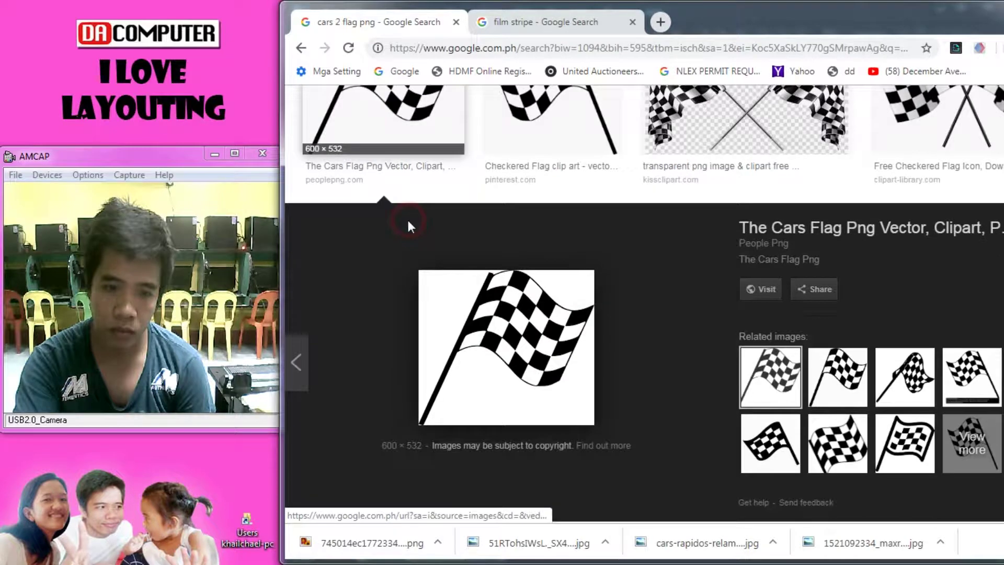
{"action": "right_click", "coordinate": [513, 307]}
{"action": "left_click", "coordinate": [841, 365]}
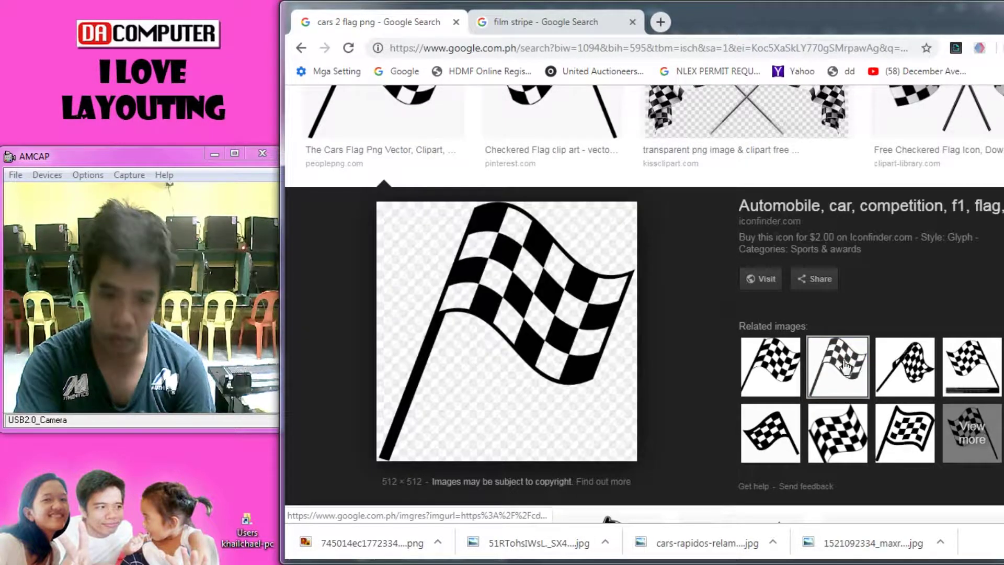
{"action": "right_click", "coordinate": [554, 297]}
{"action": "scroll", "coordinate": [448, 284], "scroll_direction": "up", "scroll_amount": 4}
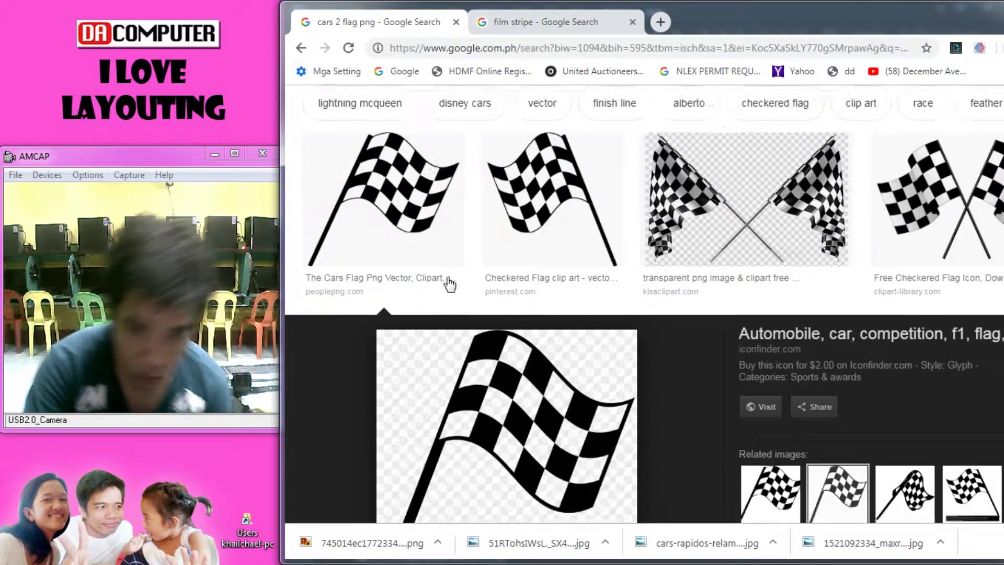
{"action": "left_click", "coordinate": [395, 239]}
{"action": "left_click", "coordinate": [381, 274]}
{"action": "scroll", "coordinate": [452, 316], "scroll_direction": "down", "scroll_amount": 4}
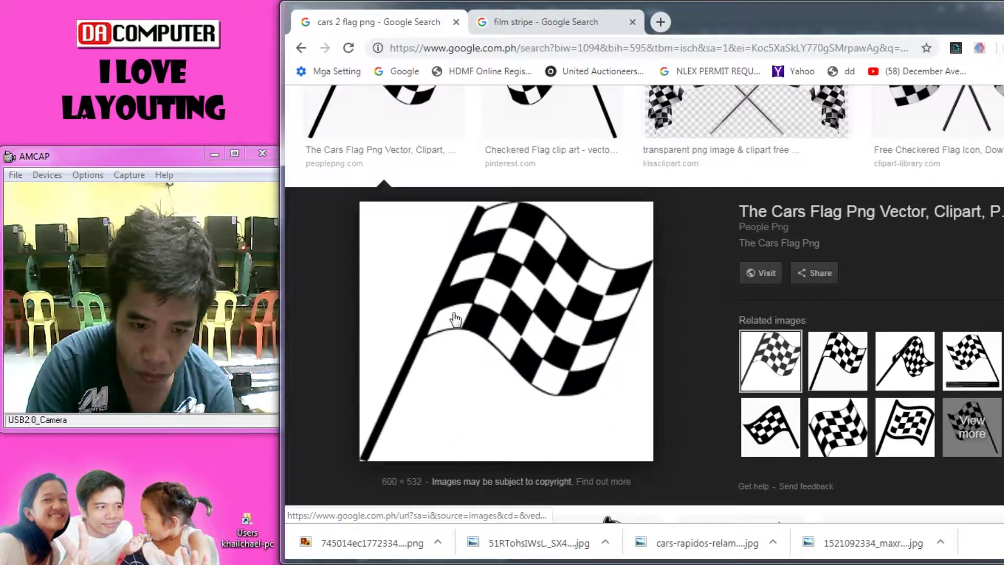
{"action": "right_click", "coordinate": [451, 312]}
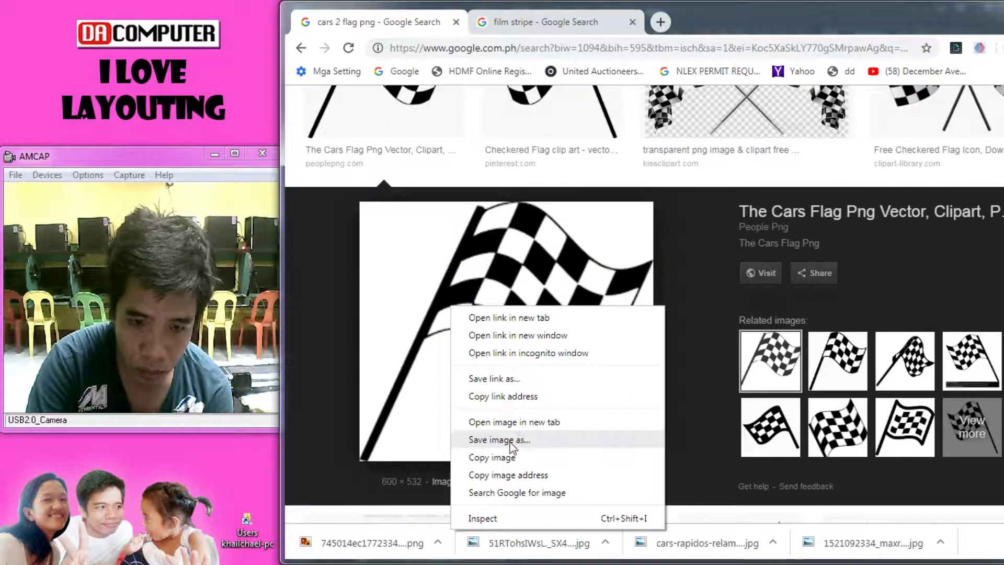
{"action": "mouse_move", "coordinate": [418, 340]}
{"action": "left_mouse_down"}
{"action": "mouse_move", "coordinate": [869, 82]}
{"action": "mouse_move", "coordinate": [714, 5]}
{"action": "left_mouse_up"}
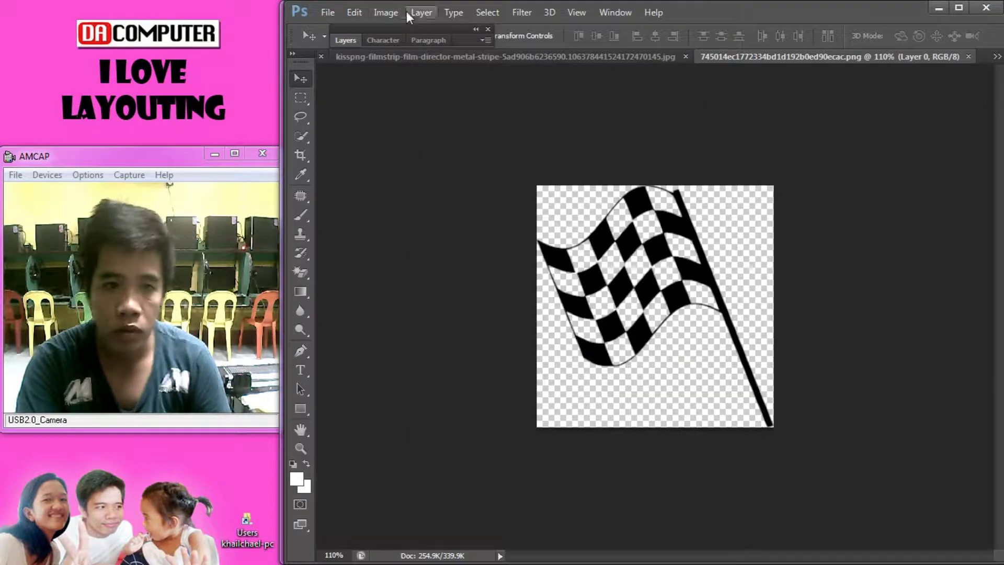
Step: Flatten the checkered flag's Layer 0 onto a white background
{"action": "left_click", "coordinate": [345, 40]}
{"action": "right_click", "coordinate": [391, 135]}
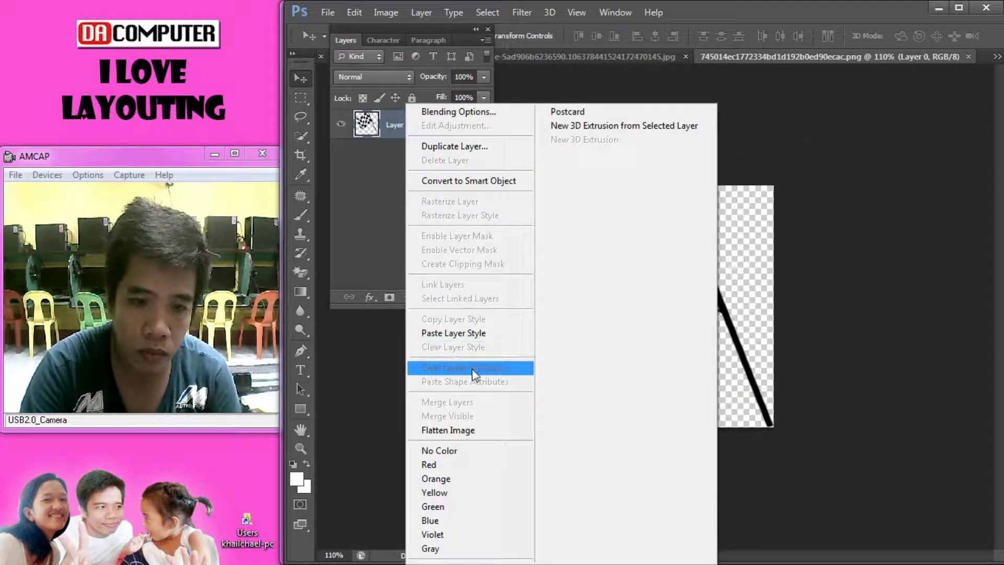
{"action": "left_click", "coordinate": [462, 428]}
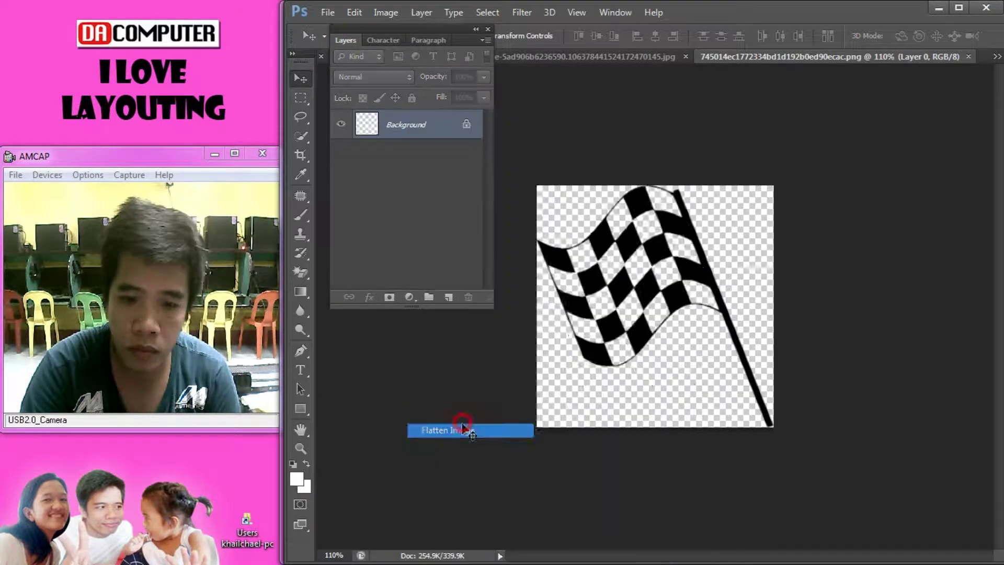
{"action": "left_click", "coordinate": [346, 40]}
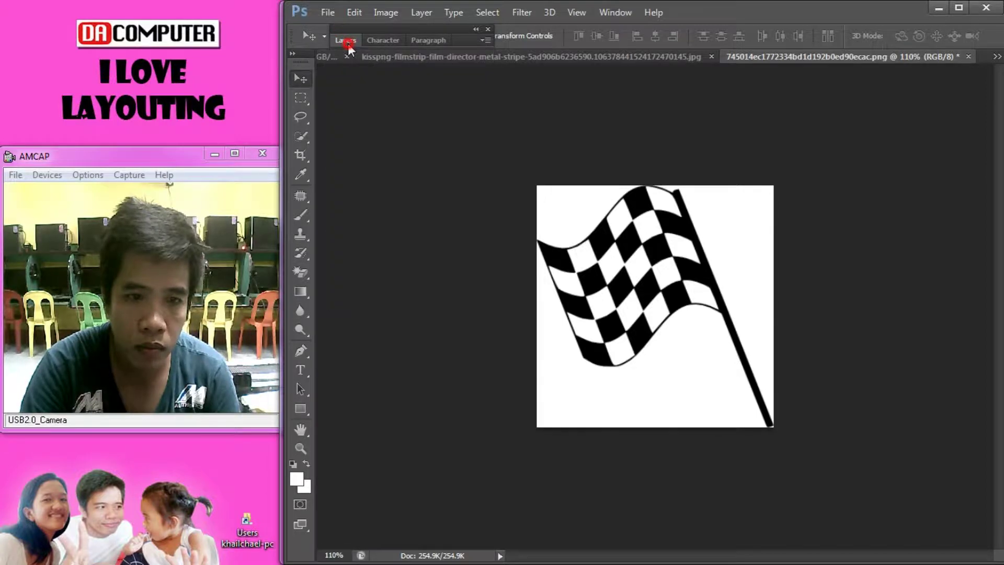
Step: Erase the white areas around the flag with the Magic Eraser
{"action": "left_click", "coordinate": [299, 273]}
{"action": "left_click", "coordinate": [738, 238]}
{"action": "left_click", "coordinate": [663, 392]}
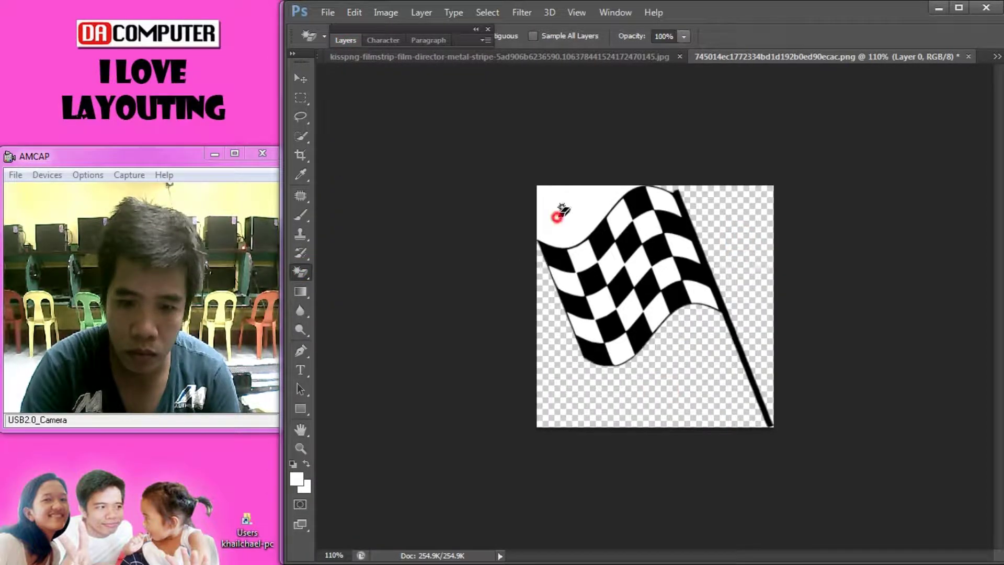
{"action": "left_click", "coordinate": [557, 216]}
{"action": "left_click", "coordinate": [672, 301]}
Step: Bring the flag into the macwen.psd collage as Layer 7
{"action": "left_click", "coordinate": [384, 58]}
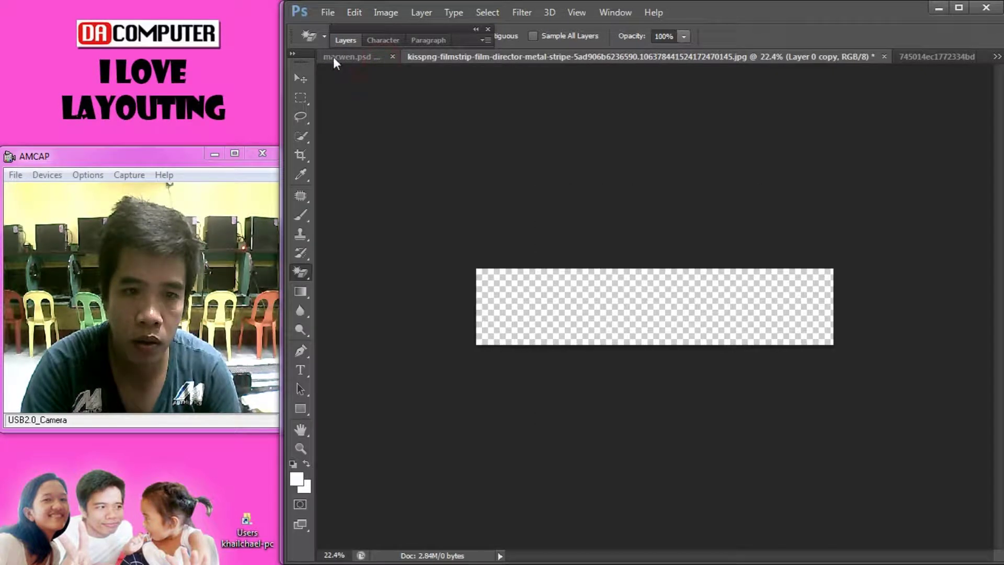
{"action": "left_click", "coordinate": [344, 58]}
{"action": "key", "text": "ctrl+t"}
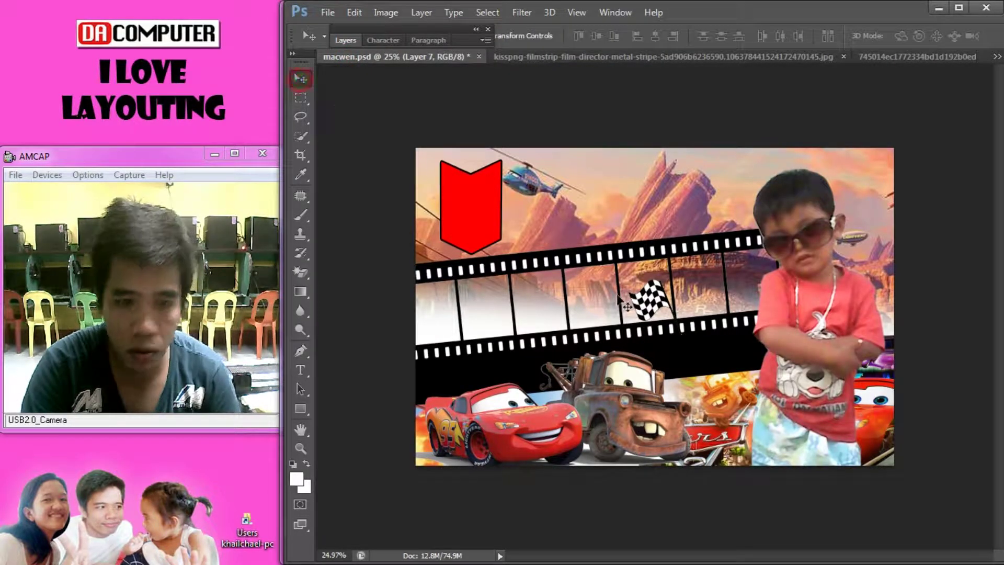
Step: Scale the flag to about 162% and shift it slightly right and up
{"action": "mouse_move", "coordinate": [709, 344]}
{"action": "left_mouse_down"}
{"action": "mouse_move", "coordinate": [735, 367]}
{"action": "mouse_move", "coordinate": [514, 399]}
{"action": "left_mouse_up"}
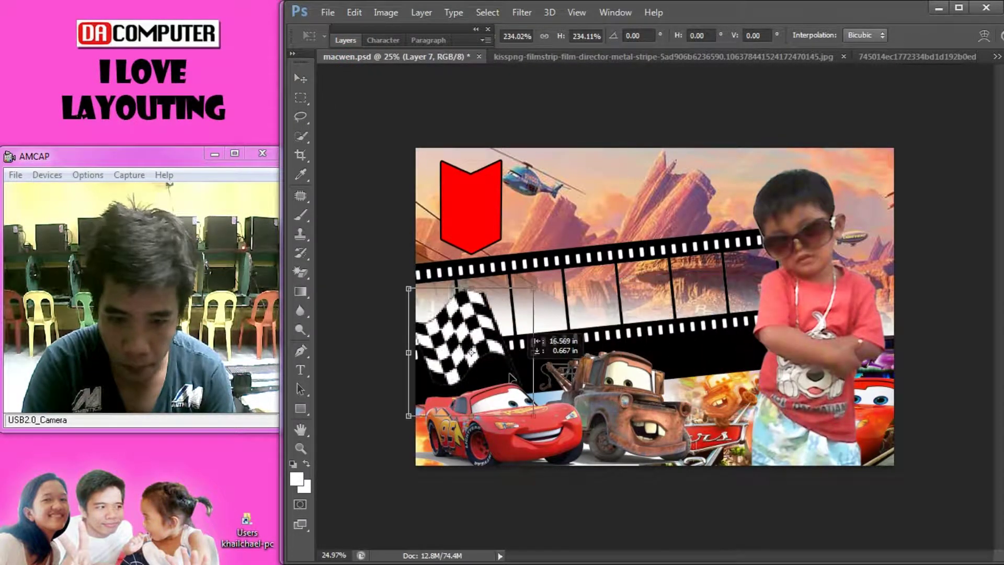
{"action": "left_click_drag", "start_coordinate": [538, 448], "coordinate": [500, 410]}
{"action": "left_click_drag", "start_coordinate": [461, 347], "coordinate": [487, 362]}
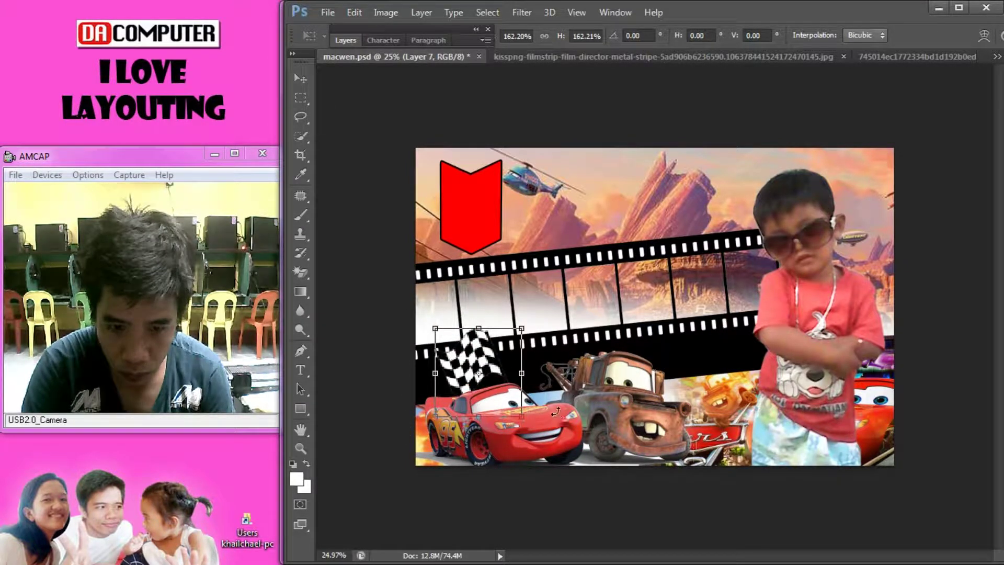
{"action": "key", "text": "Return"}
Step: Position the flag above Lightning McQueen at the lower left and tilt it slightly
{"action": "right_click", "coordinate": [518, 421]}
{"action": "left_click", "coordinate": [544, 429]}
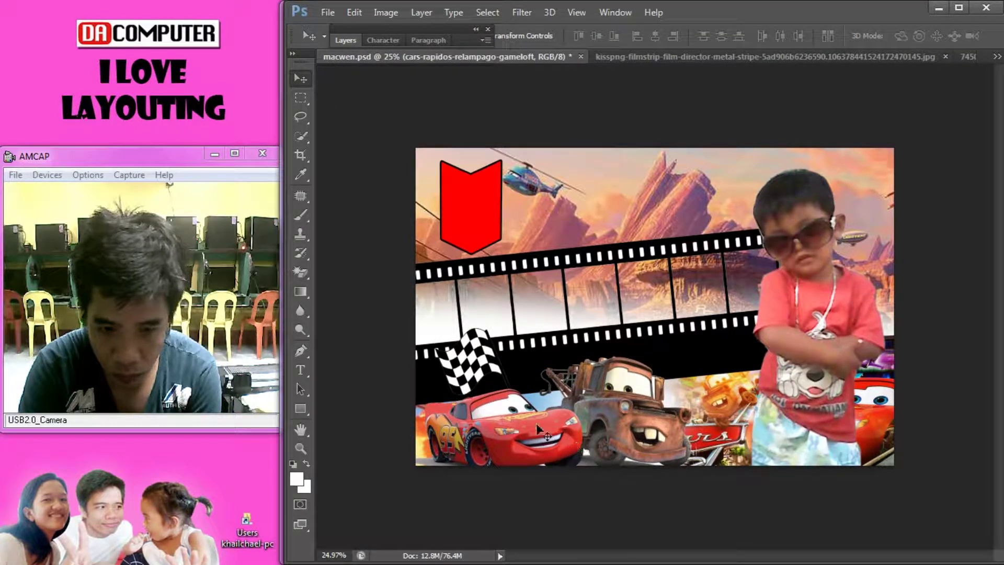
{"action": "left_click_drag", "start_coordinate": [460, 356], "coordinate": [473, 363]}
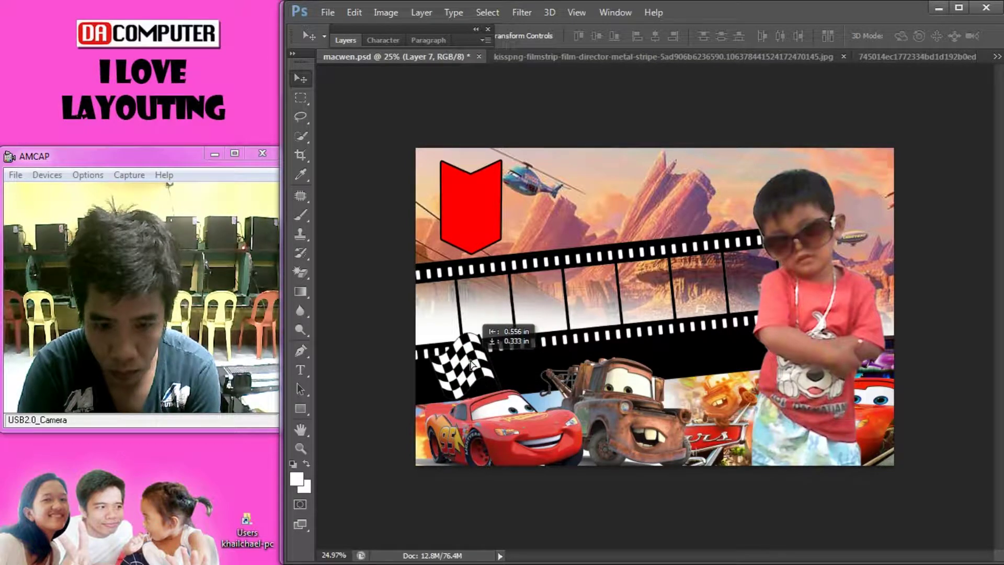
{"action": "key", "text": "ctrl+t"}
{"action": "left_click_drag", "start_coordinate": [518, 329], "coordinate": [502, 339]}
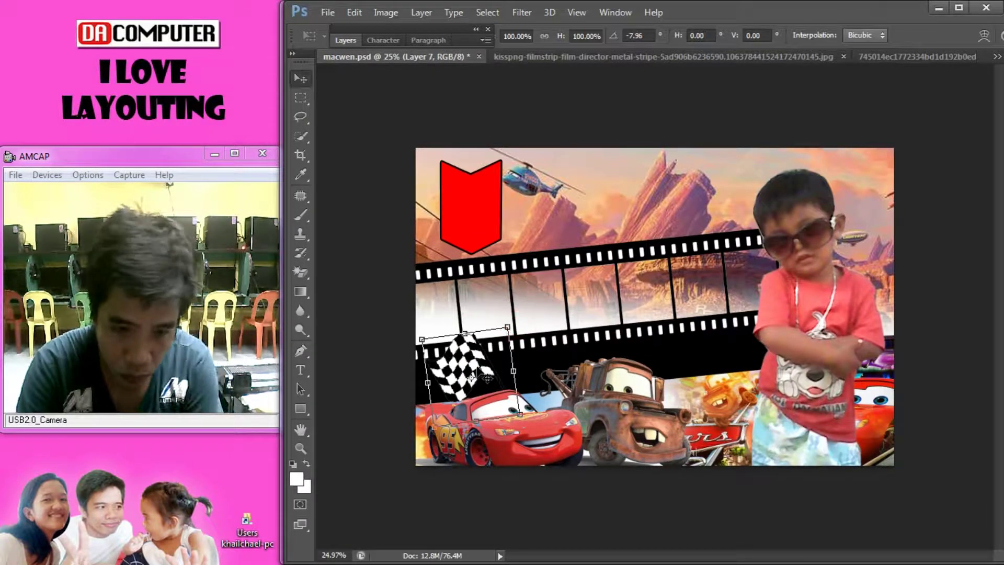
{"action": "key", "text": "Return"}
Step: Duplicate the flag to its right as a mirrored copy beside the original
{"action": "mouse_move", "coordinate": [473, 384]}
{"action": "left_mouse_down", "text": "alt"}
{"action": "mouse_move", "coordinate": [465, 377]}
{"action": "mouse_move", "coordinate": [592, 359]}
{"action": "left_mouse_up", "text": "alt"}
{"action": "key", "text": "ctrl+t"}
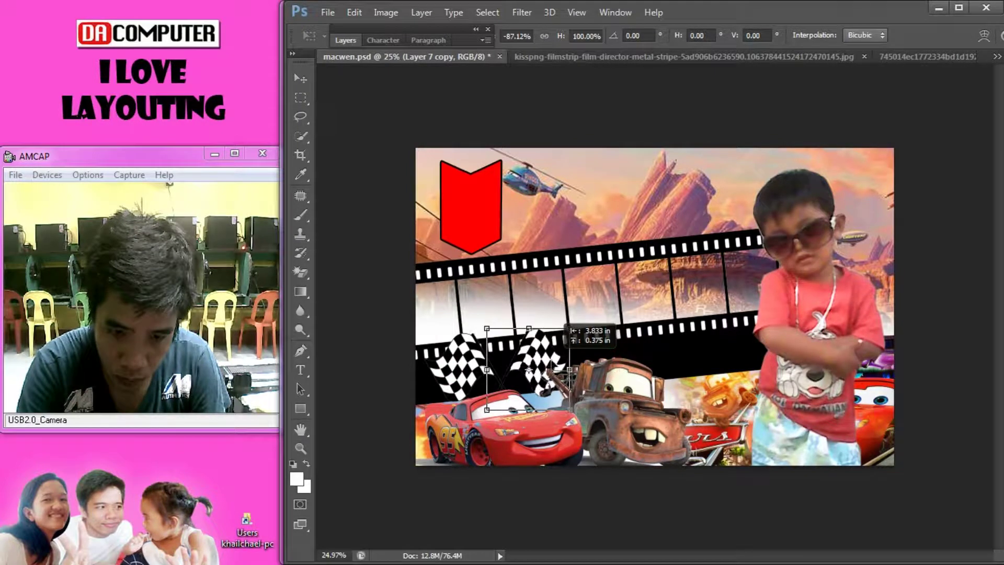
{"action": "scroll", "coordinate": [593, 359], "scroll_direction": "up", "scroll_amount": 2}
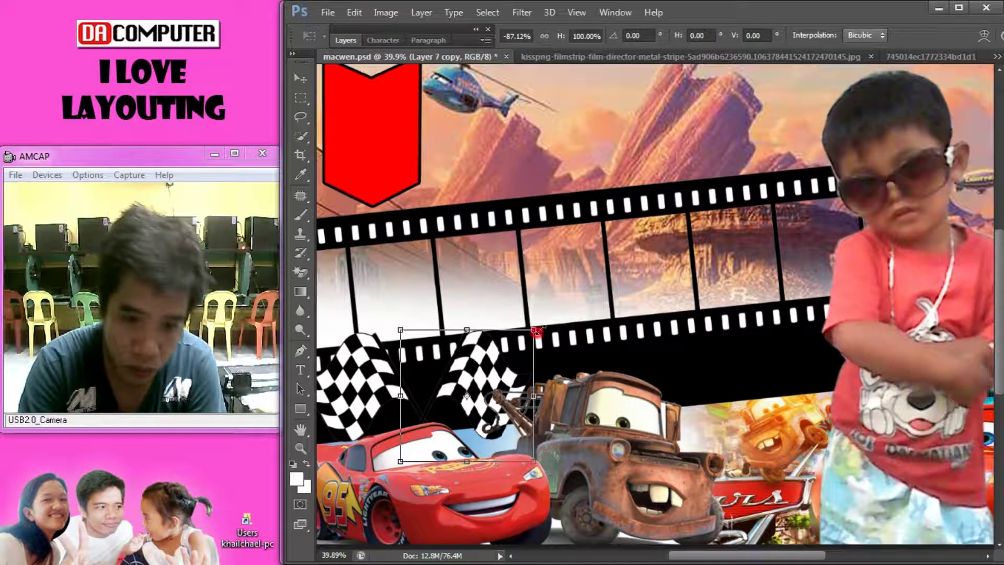
{"action": "left_click_drag", "start_coordinate": [536, 332], "coordinate": [580, 360]}
{"action": "key", "text": "Return"}
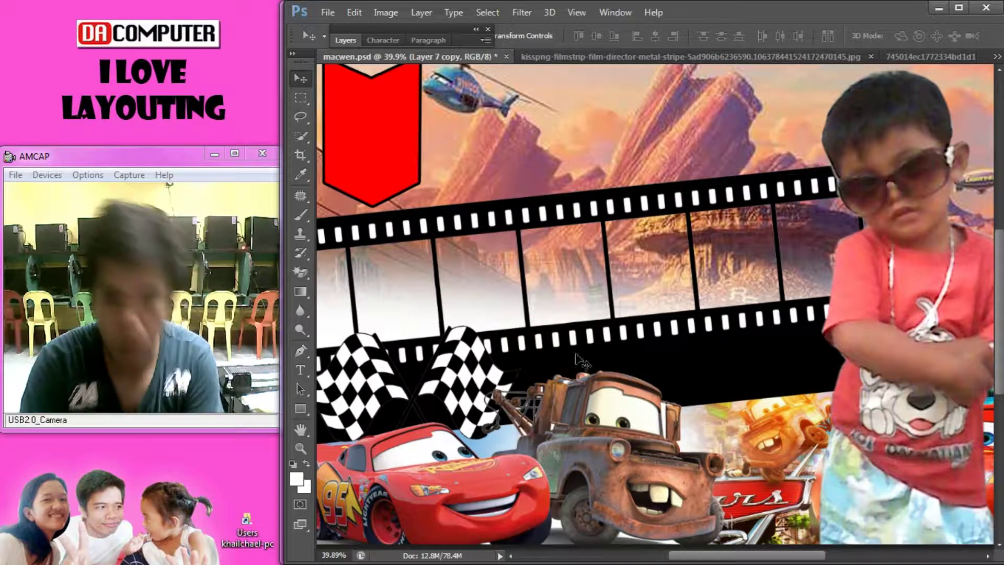
Step: Select Layer 3, the red banner, from the layers under the cursor
{"action": "scroll", "coordinate": [627, 392], "scroll_direction": "down", "scroll_amount": 3}
{"action": "scroll", "coordinate": [673, 426], "scroll_direction": "up", "scroll_amount": 1}
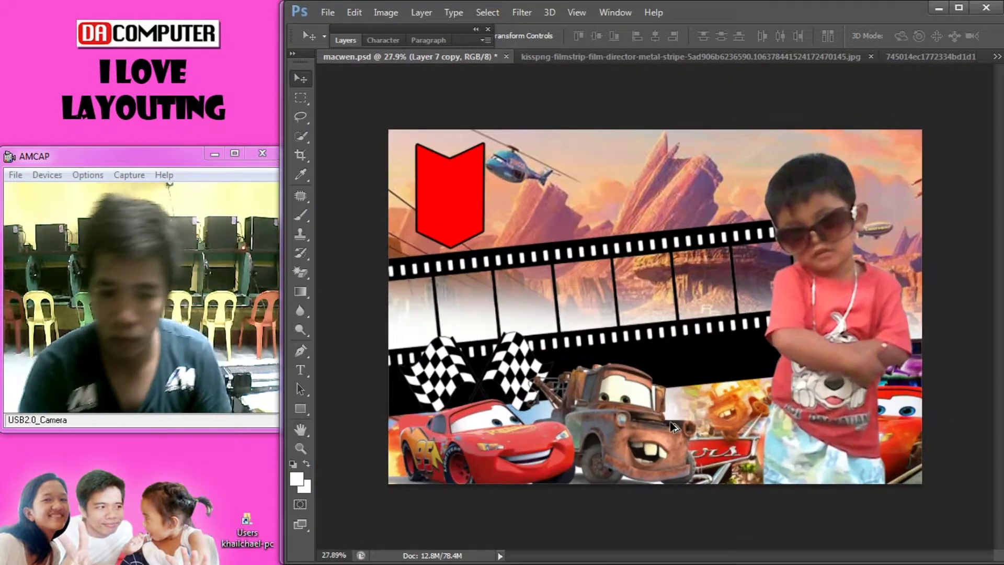
{"action": "left_click", "coordinate": [617, 415]}
{"action": "scroll", "coordinate": [627, 392], "scroll_direction": "down", "scroll_amount": 1}
{"action": "scroll", "coordinate": [632, 376], "scroll_direction": "up", "scroll_amount": 1}
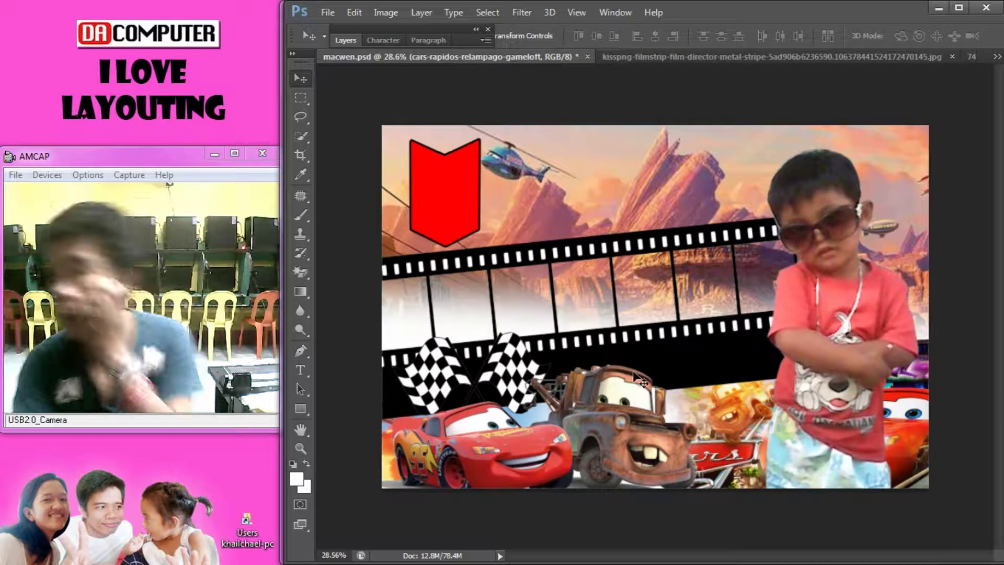
{"action": "scroll", "coordinate": [634, 377], "scroll_direction": "down", "scroll_amount": 1}
{"action": "scroll", "coordinate": [601, 334], "scroll_direction": "down", "scroll_amount": 1}
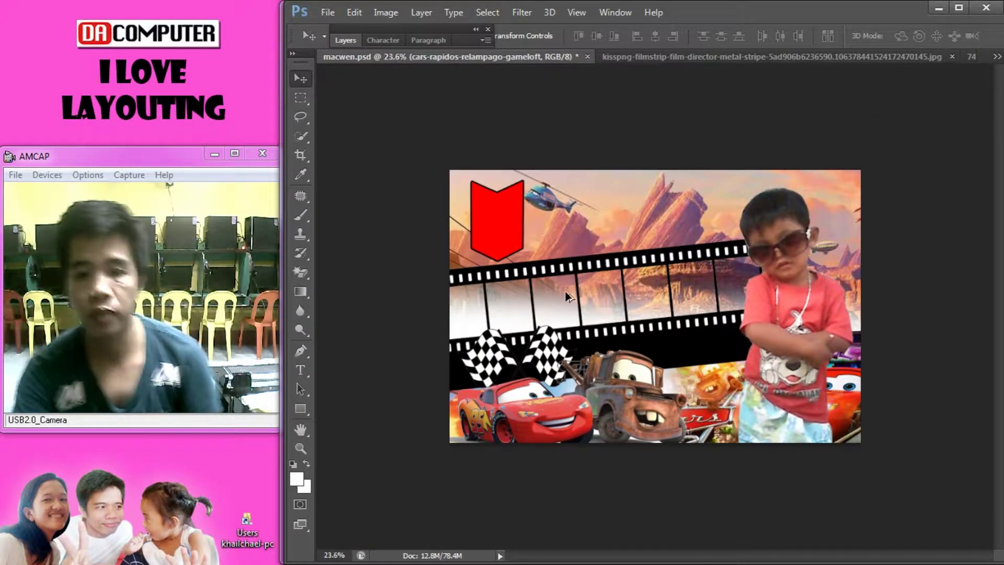
{"action": "scroll", "coordinate": [564, 295], "scroll_direction": "up", "scroll_amount": 1}
{"action": "right_click", "coordinate": [447, 182]}
{"action": "left_click", "coordinate": [471, 195]}
{"action": "left_click", "coordinate": [345, 40]}
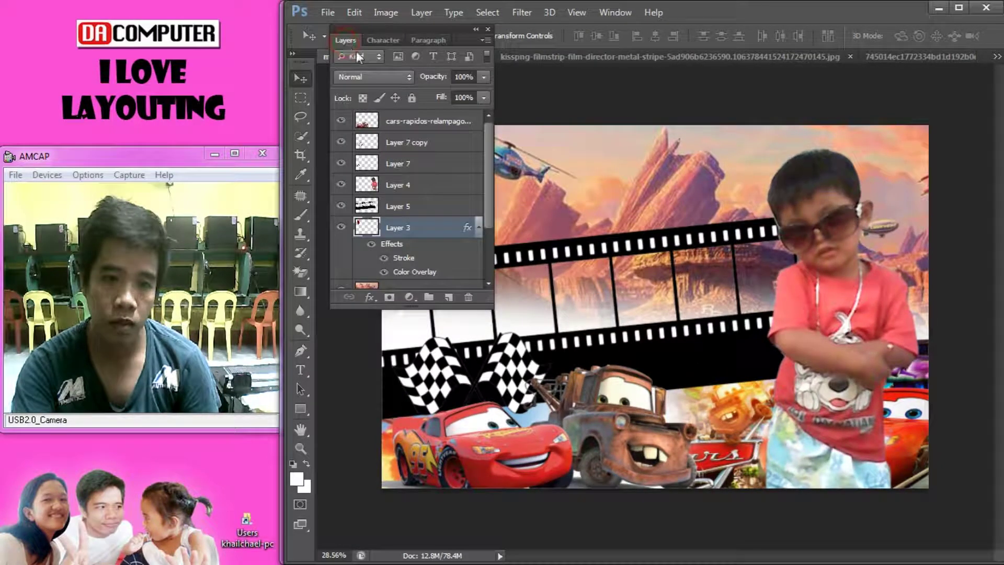
Step: Set Layer 3's stroke to an Inside position with a thicker size
{"action": "double_click", "coordinate": [439, 226]}
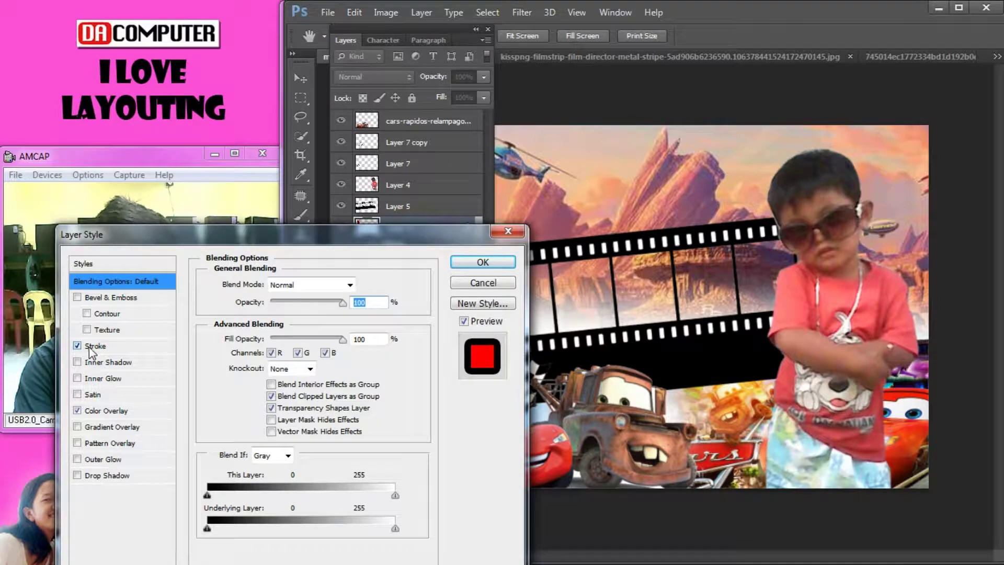
{"action": "left_click", "coordinate": [91, 346]}
{"action": "left_click", "coordinate": [287, 312]}
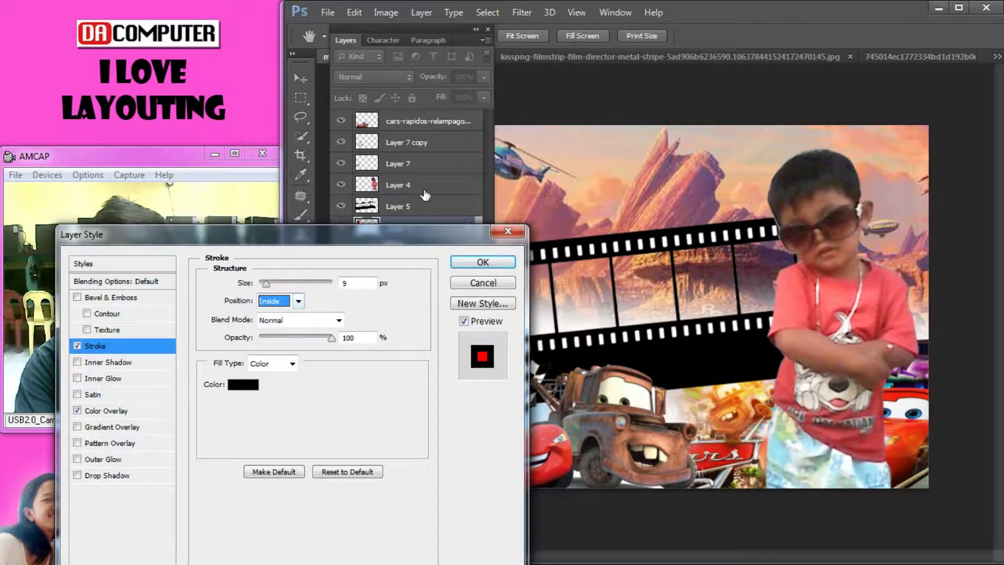
{"action": "left_click", "coordinate": [345, 41]}
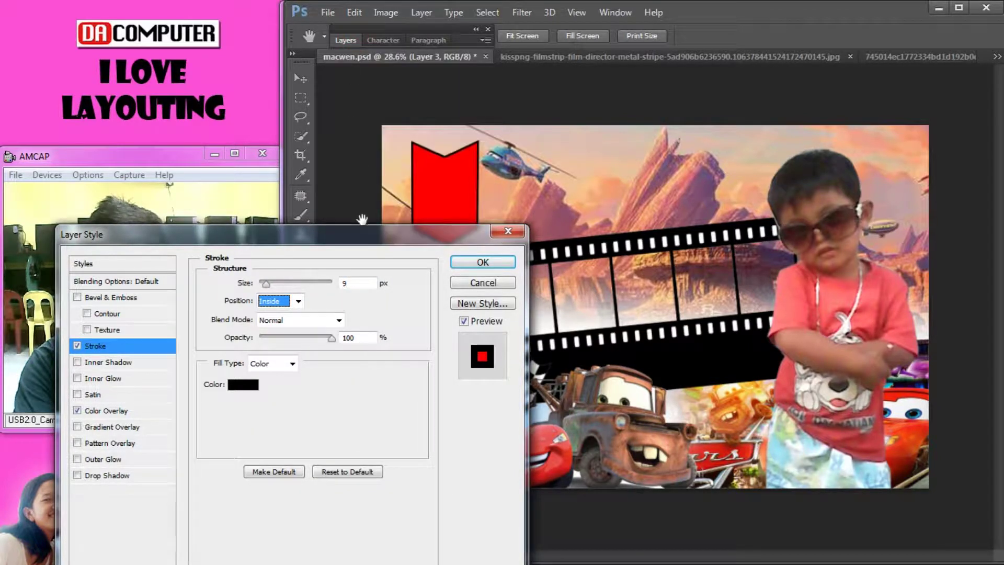
{"action": "left_click_drag", "start_coordinate": [359, 241], "coordinate": [652, 263]}
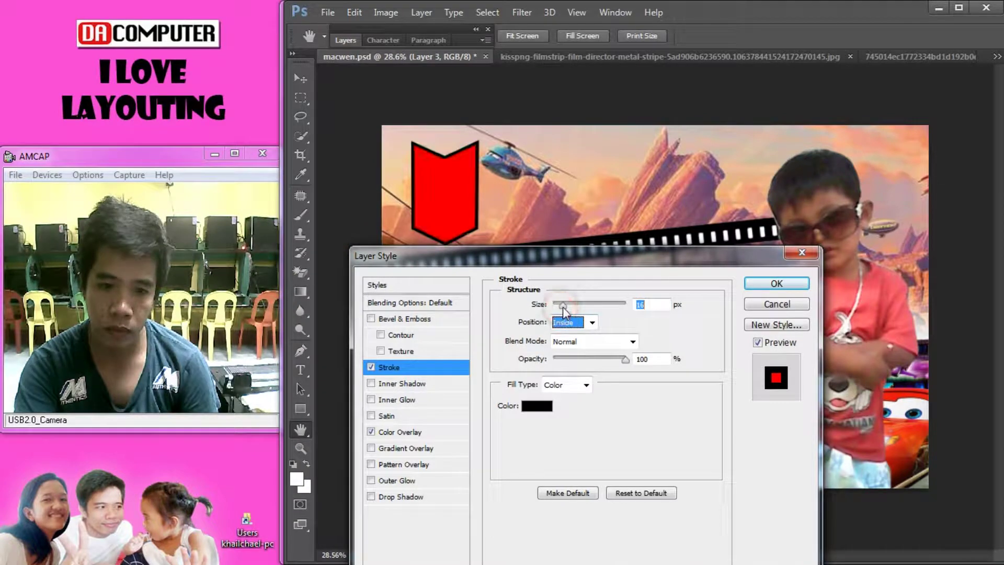
{"action": "left_click", "coordinate": [777, 283]}
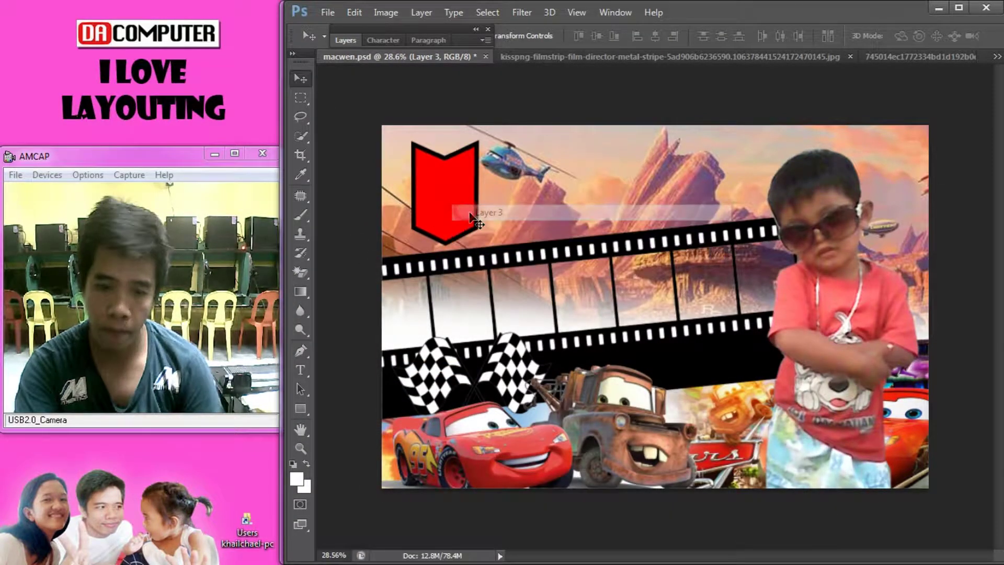
{"action": "key", "text": "ctrl+t"}
Step: Enlarge the red banner slightly and bring it to the front
{"action": "left_click_drag", "start_coordinate": [411, 244], "coordinate": [401, 261]}
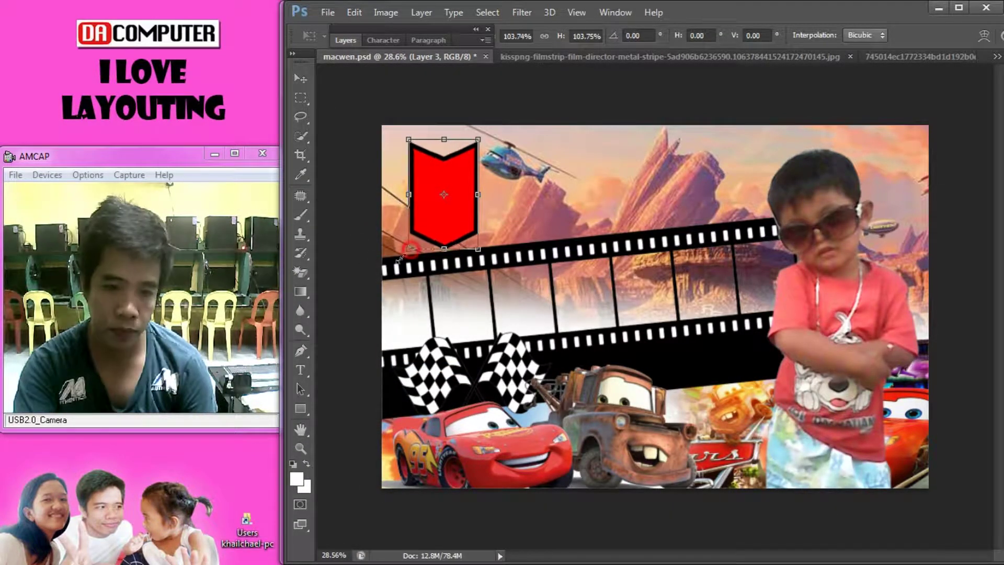
{"action": "key", "text": "Return"}
{"action": "left_click", "coordinate": [385, 12]}
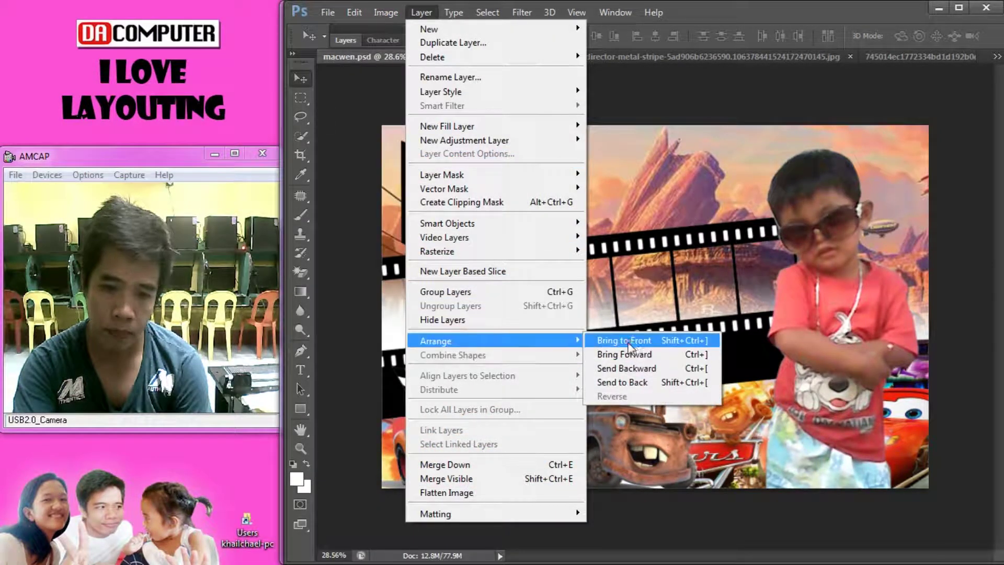
{"action": "mouse_move", "coordinate": [436, 340]}
{"action": "left_click", "coordinate": [634, 342]}
Step: Nudge the red banner one step right and down with the arrow keys
{"action": "key", "text": "Right"}
{"action": "key", "text": "Right"}
{"action": "key", "text": "Right"}
{"action": "key", "text": "Down"}
{"action": "key", "text": "Down"}
{"action": "key", "text": "Down"}
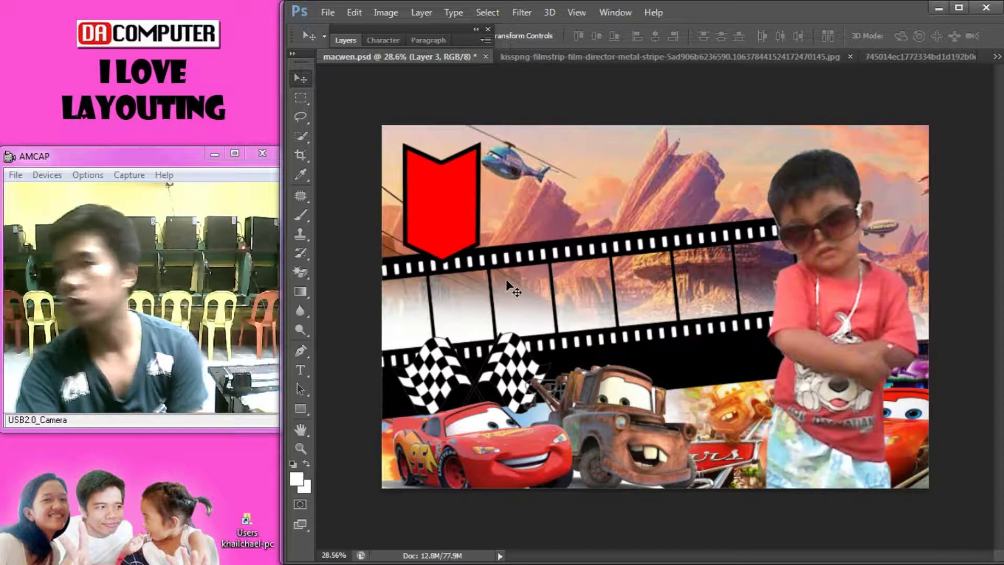
{"action": "scroll", "coordinate": [537, 267], "scroll_direction": "down", "scroll_amount": 1}
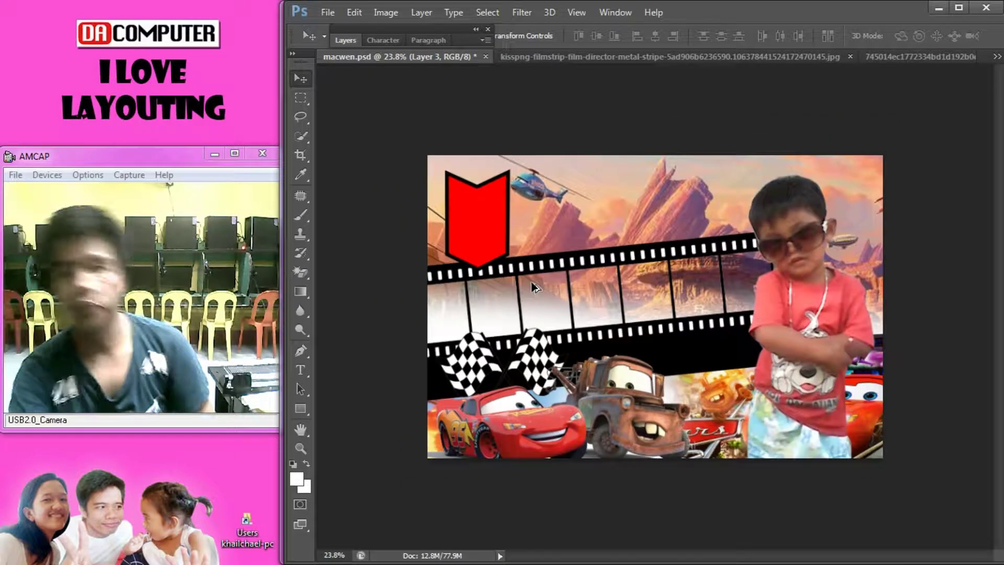
{"action": "left_click", "coordinate": [300, 350]}
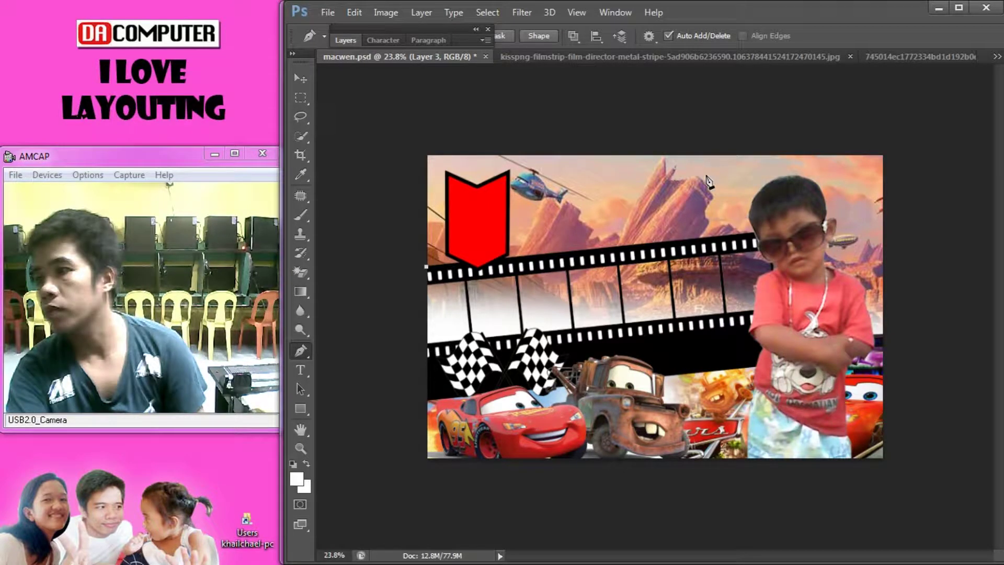
Step: Reshape the swoosh curve across the top of the collage
{"action": "scroll", "coordinate": [653, 154], "scroll_direction": "down", "scroll_amount": 1}
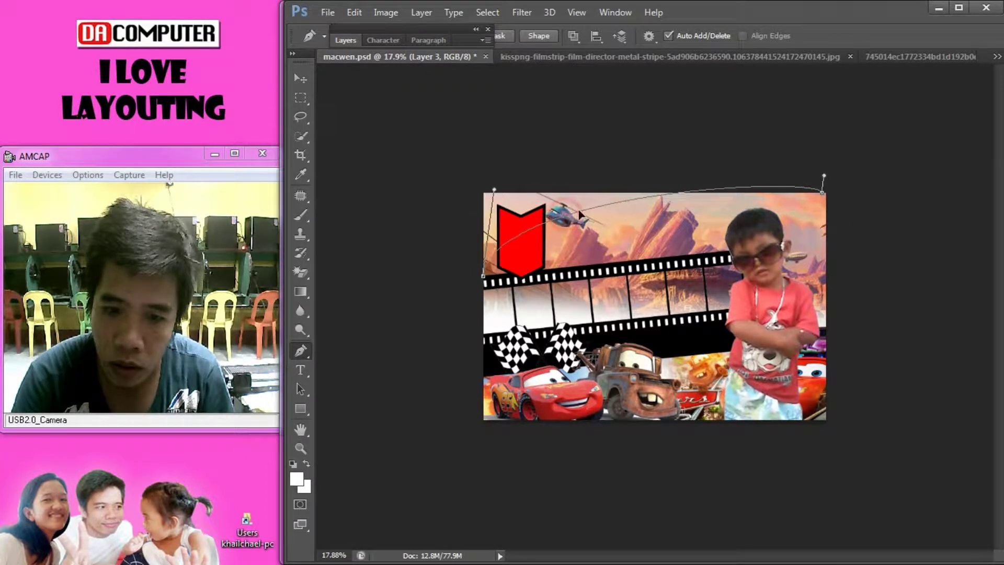
{"action": "scroll", "coordinate": [547, 195], "scroll_direction": "up", "scroll_amount": 2}
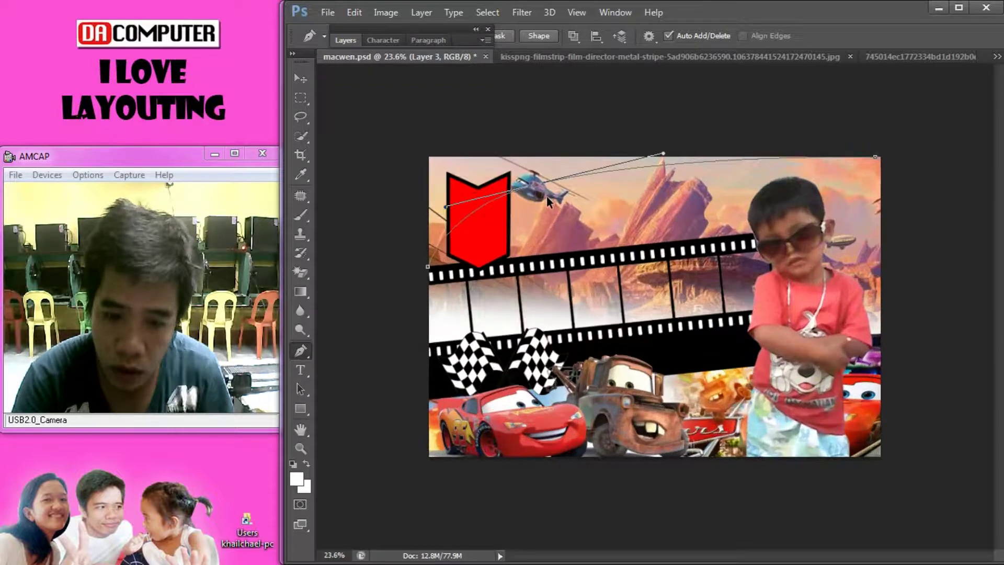
{"action": "mouse_move", "coordinate": [532, 182]}
{"action": "left_mouse_down"}
{"action": "mouse_move", "coordinate": [544, 124]}
{"action": "mouse_move", "coordinate": [516, 119]}
{"action": "left_mouse_up"}
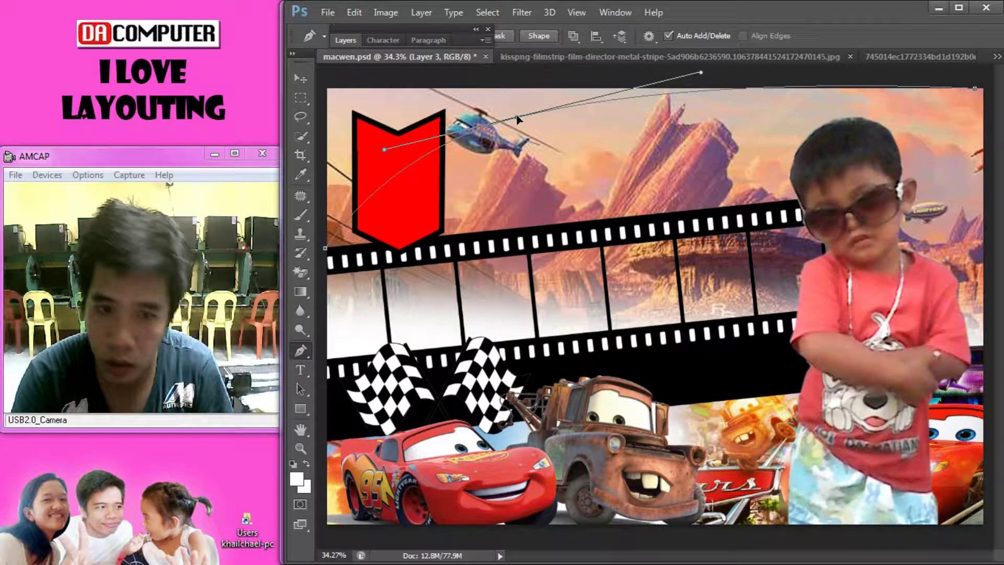
{"action": "left_click_drag", "start_coordinate": [517, 119], "coordinate": [517, 115]}
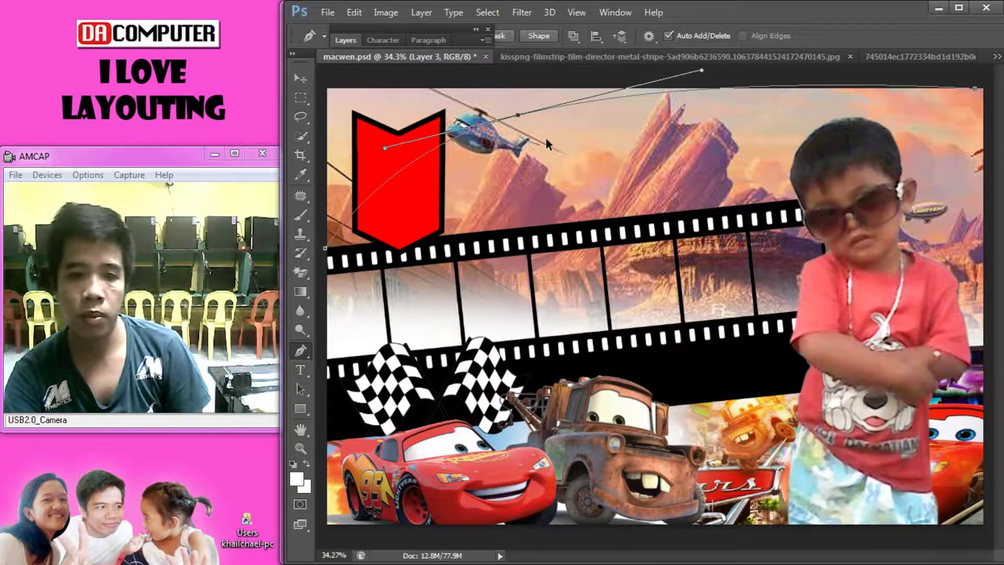
{"action": "scroll", "coordinate": [555, 121], "scroll_direction": "down", "scroll_amount": 2}
{"action": "scroll", "coordinate": [573, 167], "scroll_direction": "up", "scroll_amount": 1}
{"action": "left_click_drag", "start_coordinate": [541, 160], "coordinate": [544, 166]}
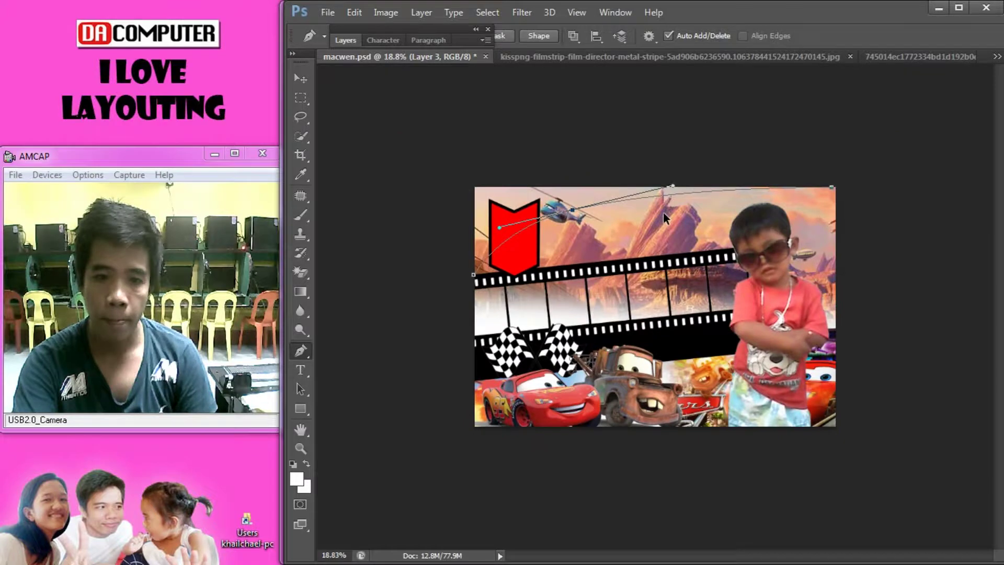
{"action": "scroll", "coordinate": [663, 211], "scroll_direction": "down", "scroll_amount": 1}
Step: Make the Background layer active, then return to Pen tool path editing
{"action": "left_click", "coordinate": [300, 78]}
{"action": "right_click", "coordinate": [577, 205]}
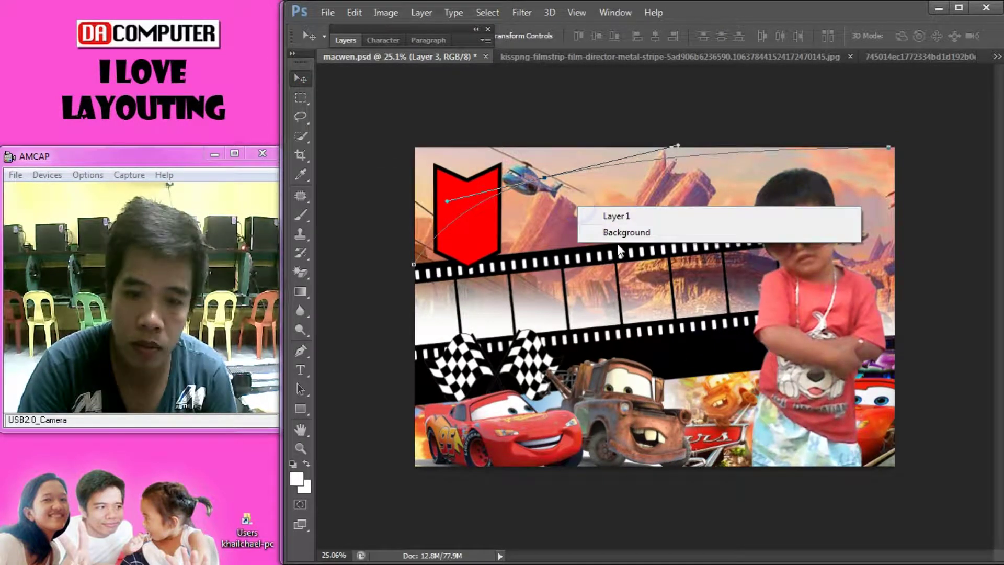
{"action": "left_click", "coordinate": [648, 233]}
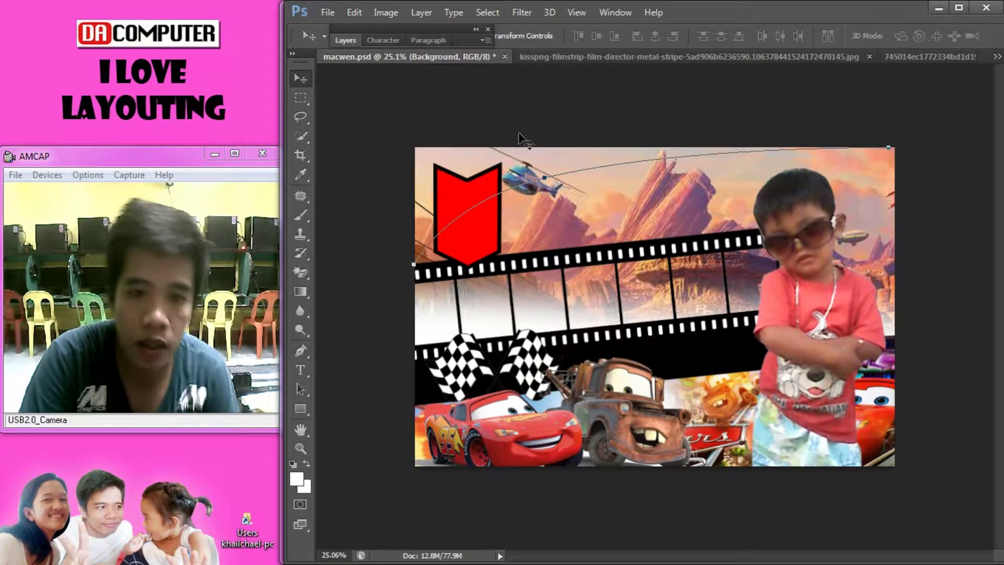
{"action": "key", "text": "alt+bracketright"}
{"action": "right_click", "coordinate": [532, 207]}
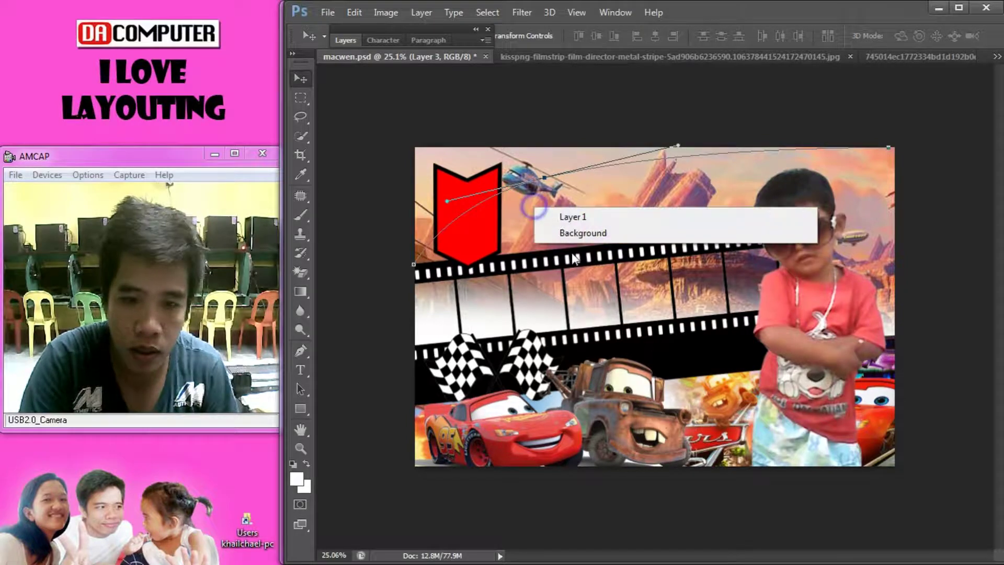
{"action": "key", "text": "Escape"}
{"action": "left_click", "coordinate": [300, 350]}
Step: Convert the open path to a selection and browse the Select menu
{"action": "right_click", "coordinate": [542, 222]}
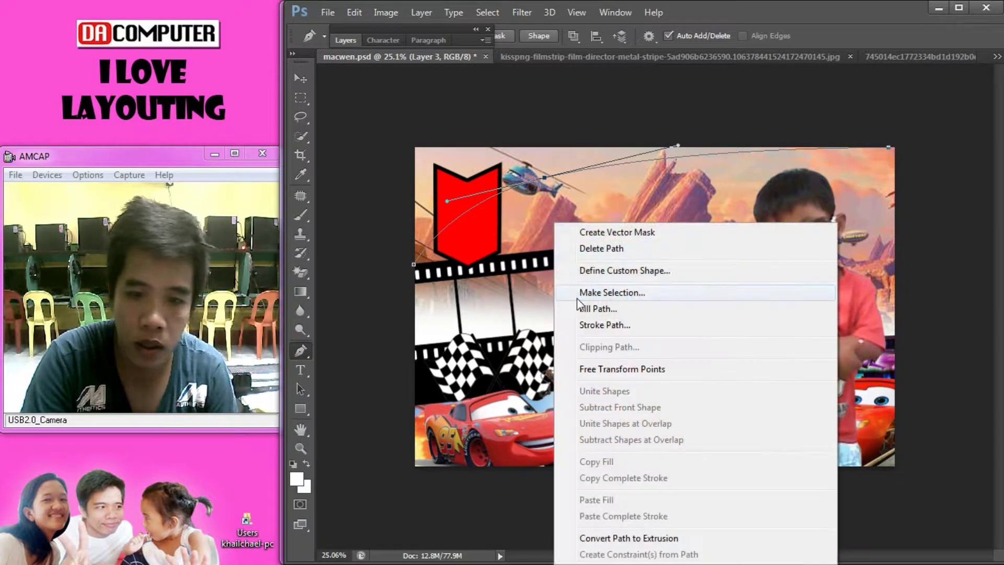
{"action": "left_click", "coordinate": [605, 292]}
{"action": "left_click", "coordinate": [580, 157]}
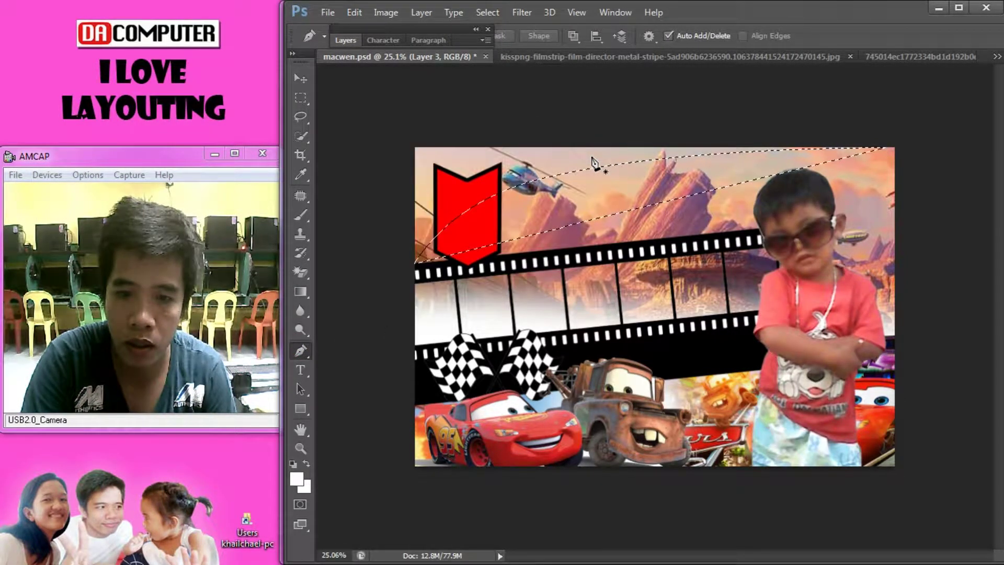
{"action": "left_click", "coordinate": [427, 15]}
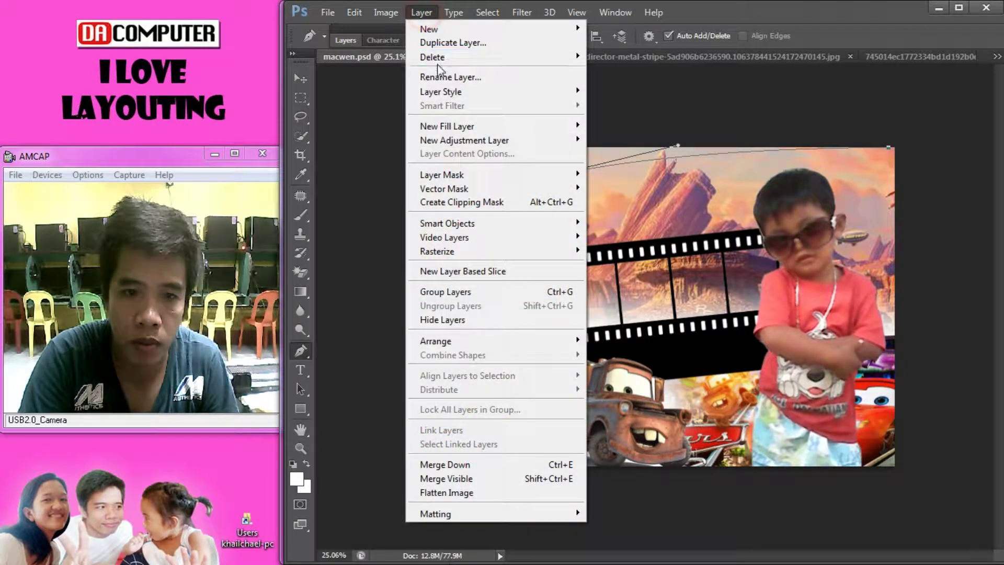
{"action": "mouse_move", "coordinate": [487, 13]}
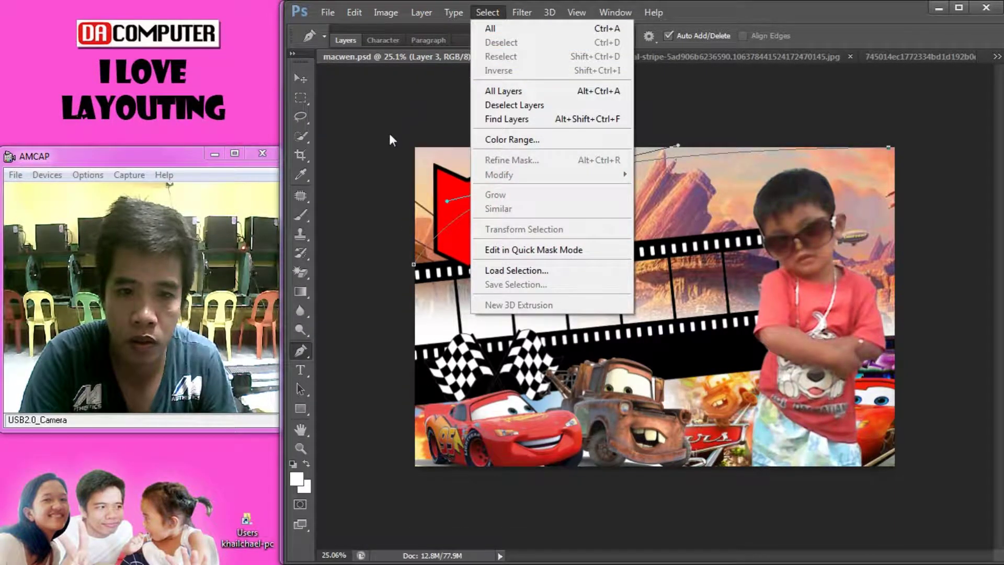
{"action": "left_click", "coordinate": [389, 133]}
{"action": "right_click", "coordinate": [524, 193]}
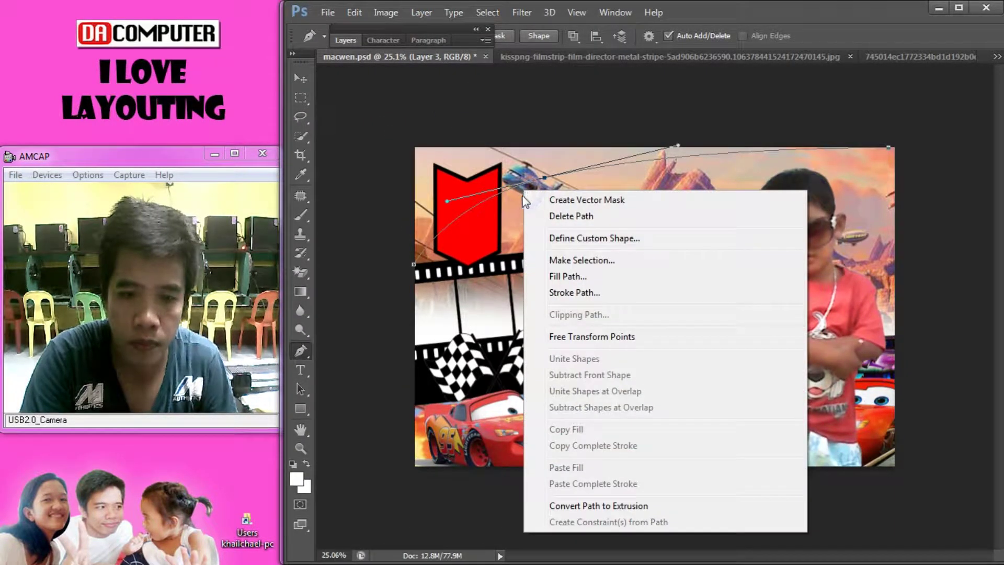
{"action": "left_click", "coordinate": [482, 108]}
Step: Extend the swoosh path down the left side and close it
{"action": "left_click", "coordinate": [429, 100]}
{"action": "left_click", "coordinate": [375, 161]}
{"action": "left_click", "coordinate": [370, 210]}
{"action": "left_click", "coordinate": [371, 240]}
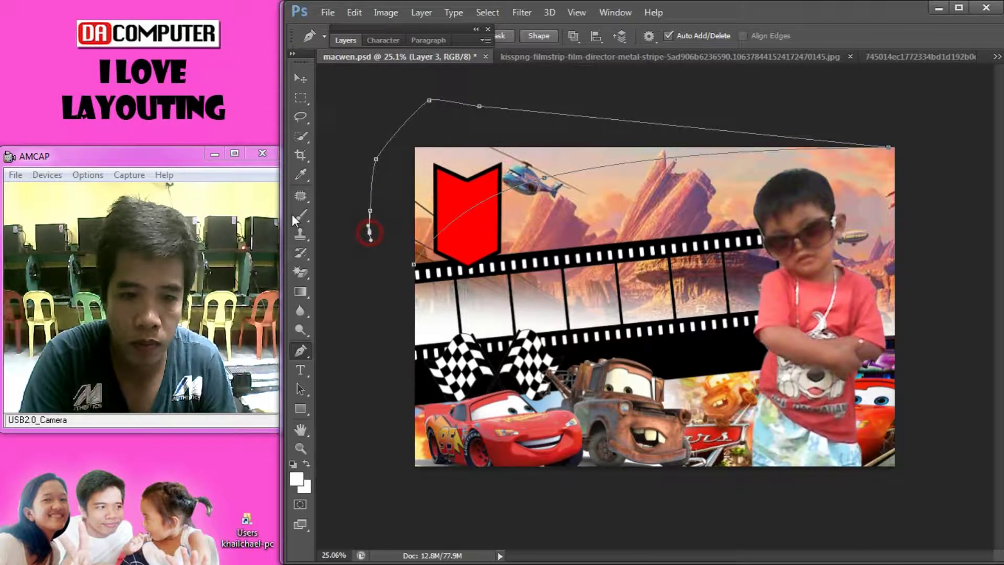
{"action": "left_click", "coordinate": [214, 153]}
{"action": "left_click", "coordinate": [371, 270]}
{"action": "left_click", "coordinate": [412, 268]}
Step: Turn the closed path into a selection and copy the Background area into Layer 8
{"action": "right_click", "coordinate": [541, 222]}
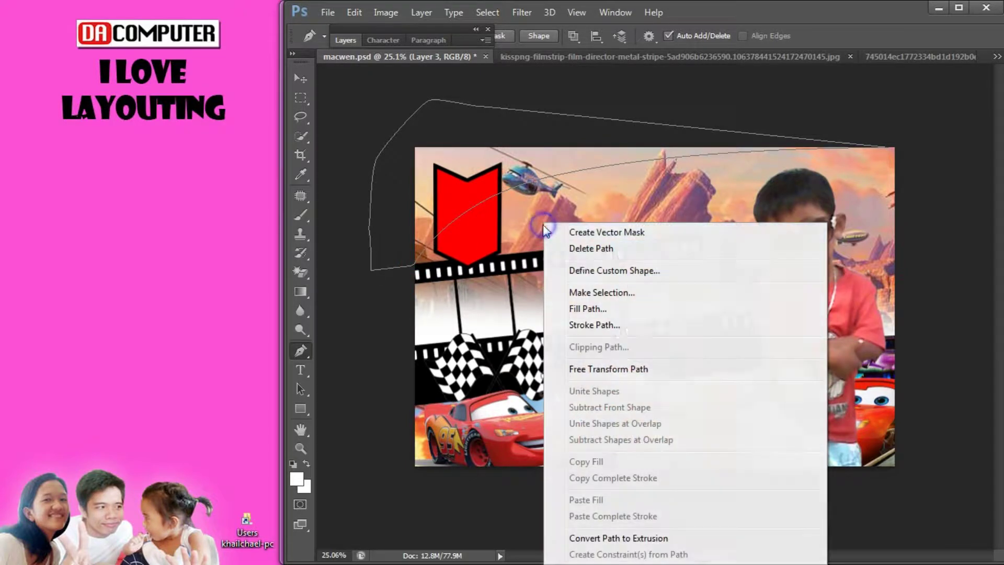
{"action": "left_click", "coordinate": [567, 289]}
{"action": "left_click", "coordinate": [579, 156]}
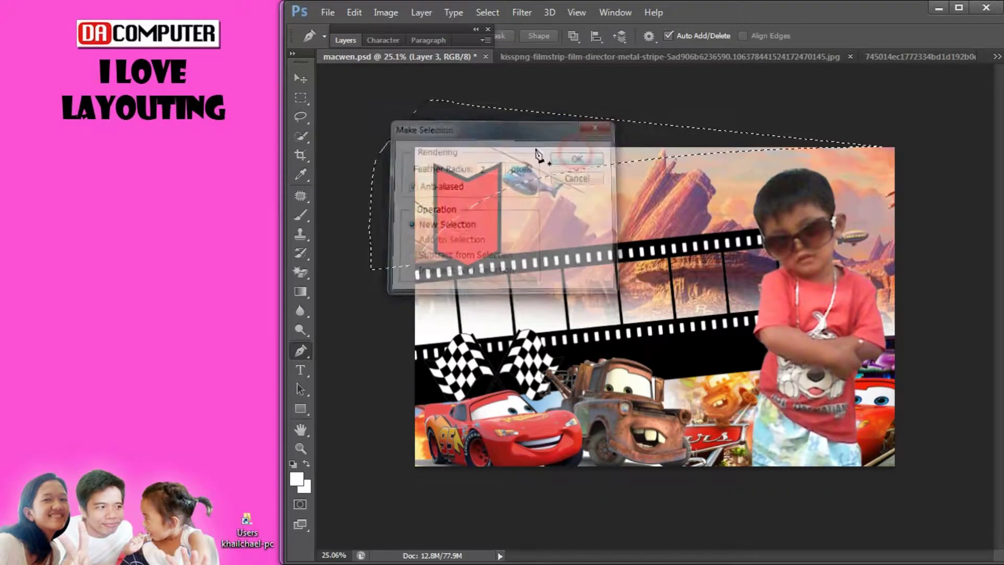
{"action": "left_click", "coordinate": [302, 77]}
{"action": "right_click", "coordinate": [559, 205]}
{"action": "left_click", "coordinate": [575, 229]}
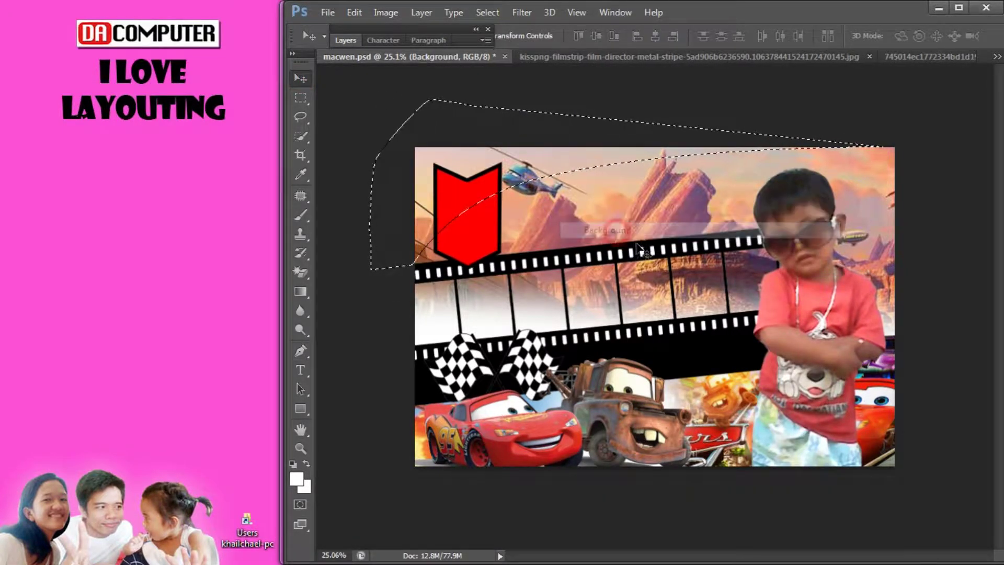
{"action": "key", "text": "ctrl+j"}
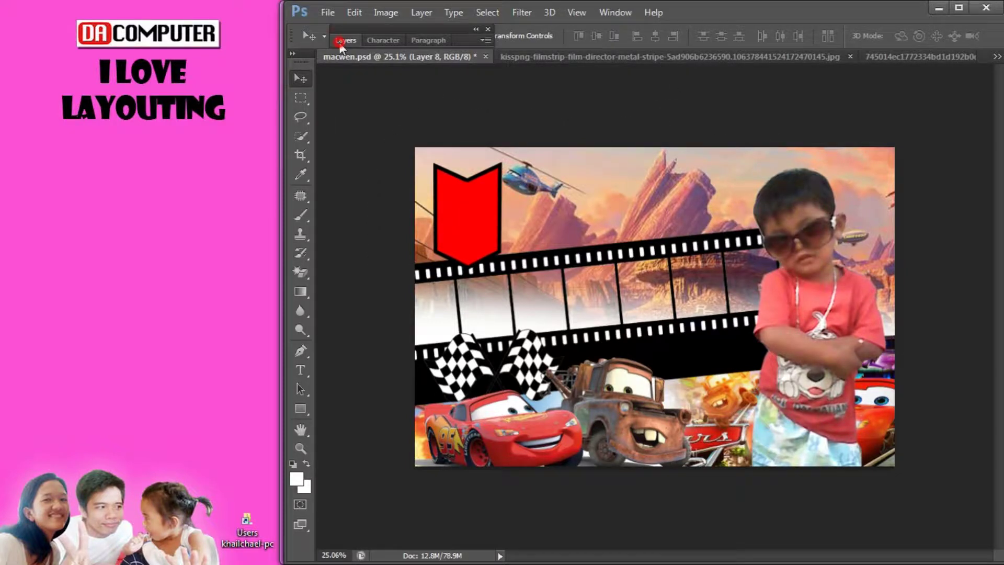
Step: Enable Color Overlay on Layer 8 and set its colour to blue #0012ff
{"action": "left_click", "coordinate": [339, 41]}
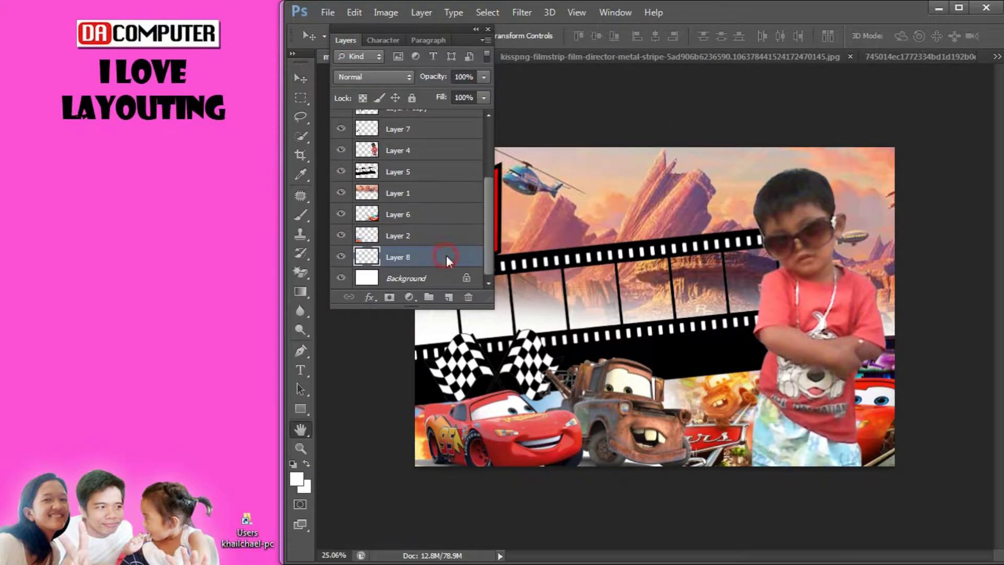
{"action": "double_click", "coordinate": [446, 258]}
{"action": "left_click", "coordinate": [389, 433]}
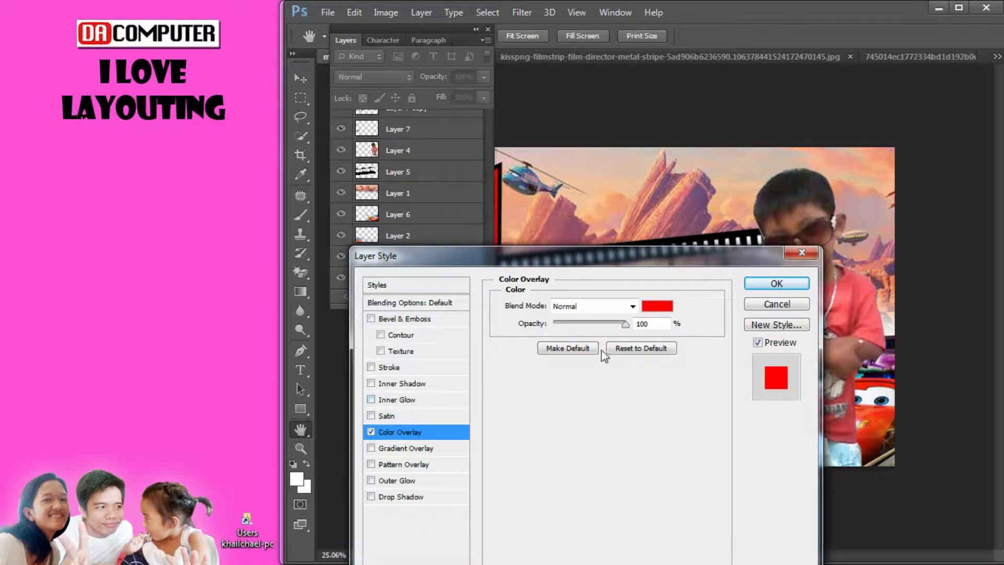
{"action": "left_click", "coordinate": [650, 310]}
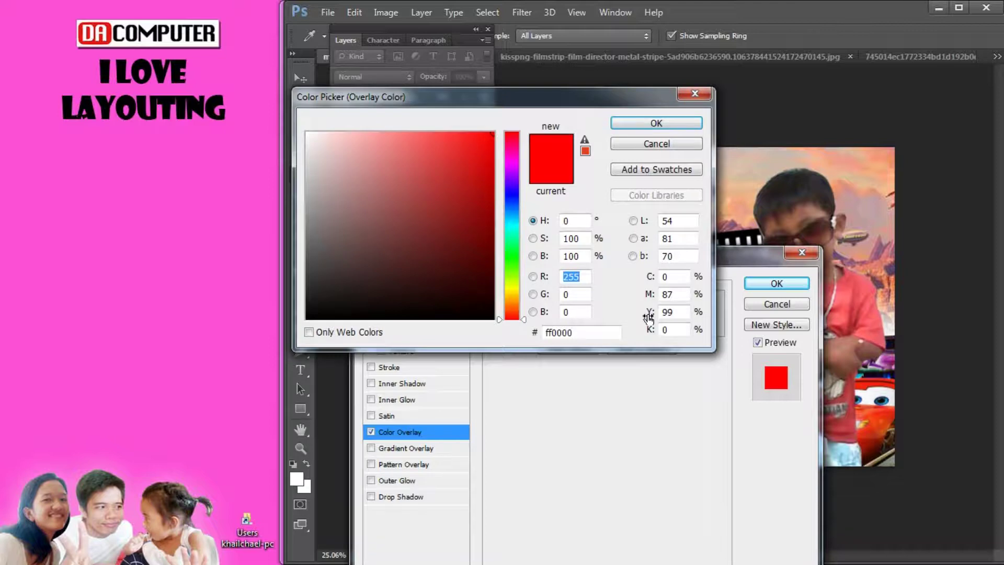
{"action": "left_click", "coordinate": [518, 197]}
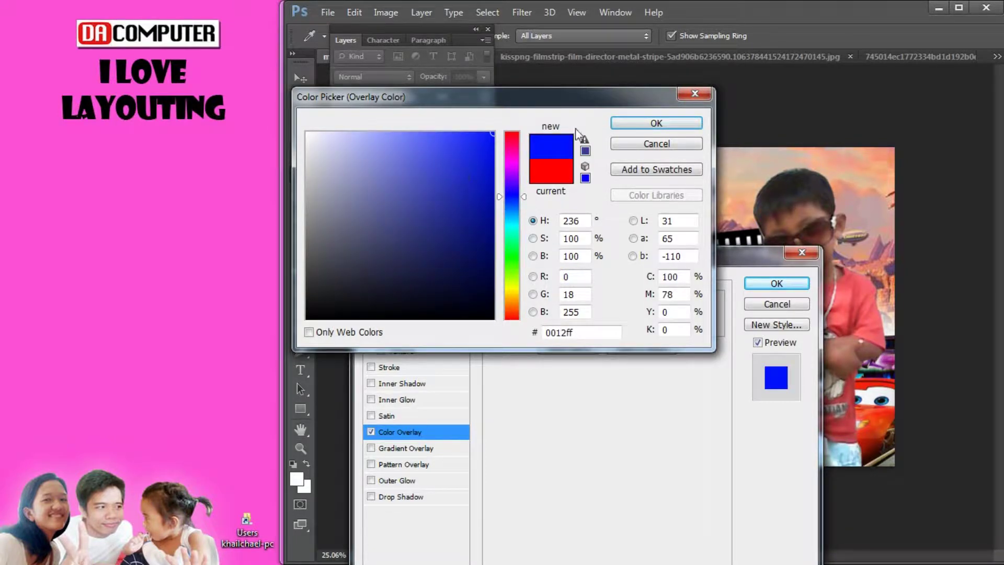
{"action": "left_click", "coordinate": [647, 125]}
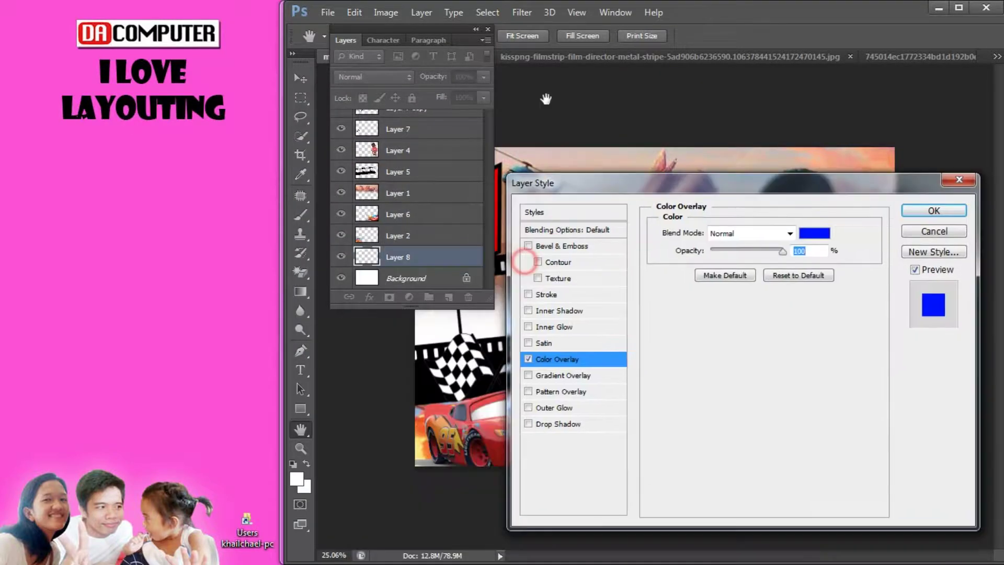
{"action": "left_click", "coordinate": [346, 36]}
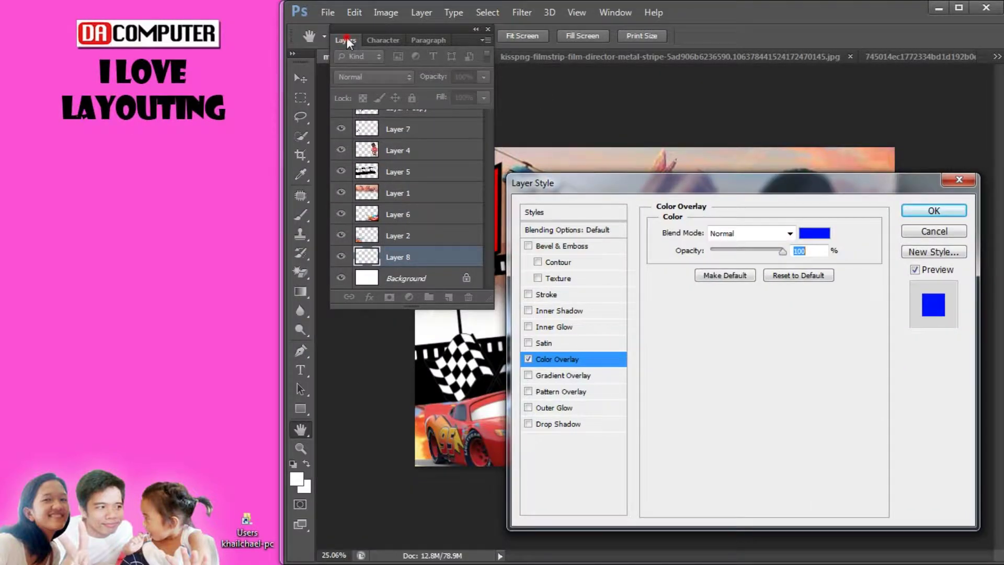
{"action": "left_click_drag", "start_coordinate": [655, 191], "coordinate": [594, 130]}
Step: Enable Gradient Overlay on Layer 8 and pick the Foreground to Transparent preset
{"action": "left_click", "coordinate": [501, 309]}
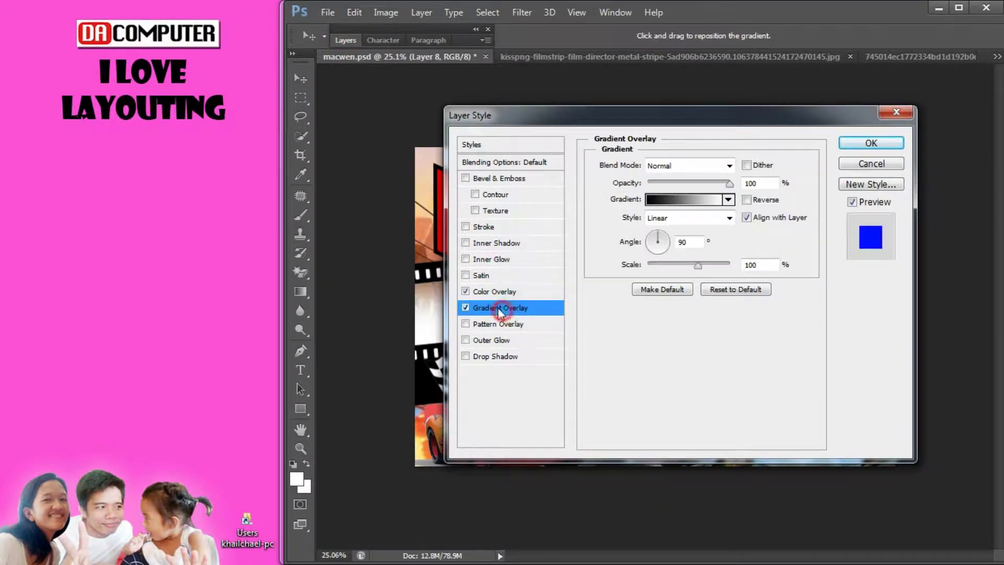
{"action": "left_click", "coordinate": [680, 199]}
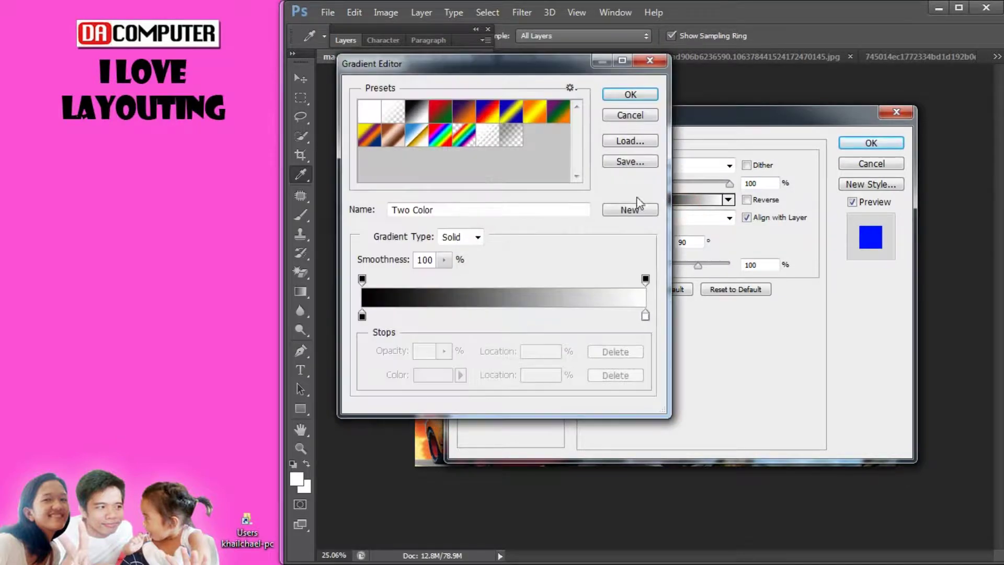
{"action": "left_click", "coordinate": [509, 116]}
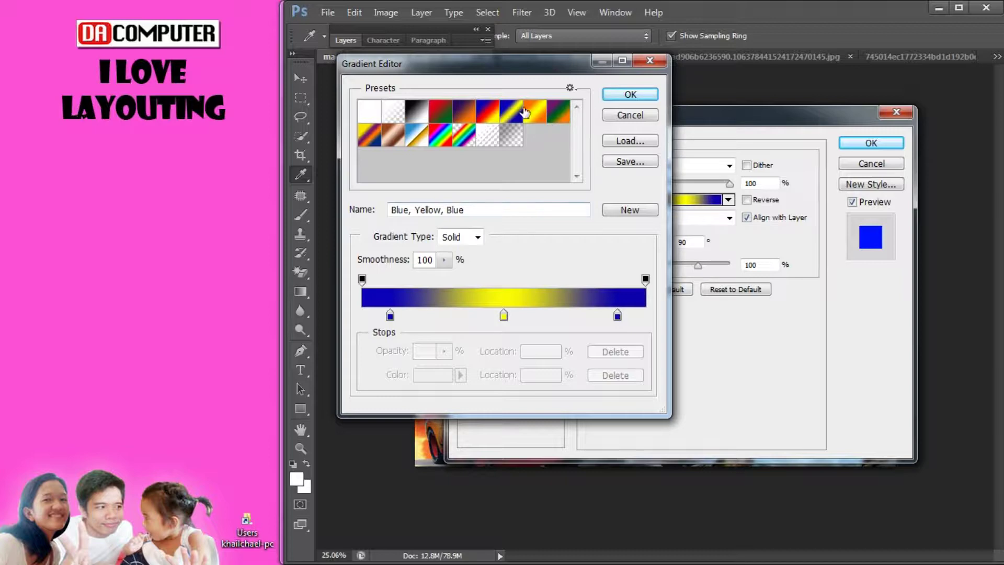
{"action": "left_click", "coordinate": [393, 111]}
{"action": "left_click", "coordinate": [650, 60]}
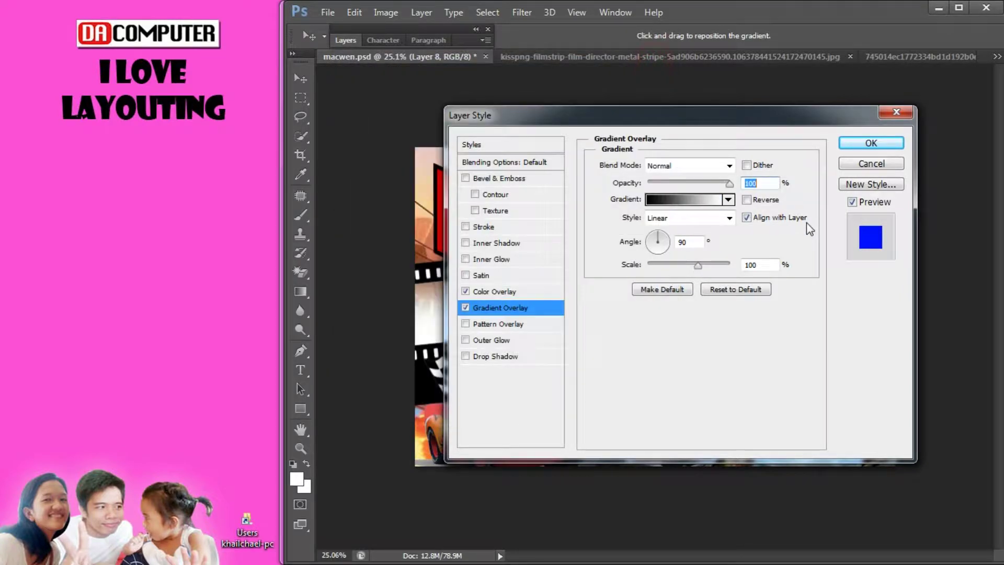
Step: Try the Chrome and Foreground to Background presets without keeping them
{"action": "left_click", "coordinate": [686, 201]}
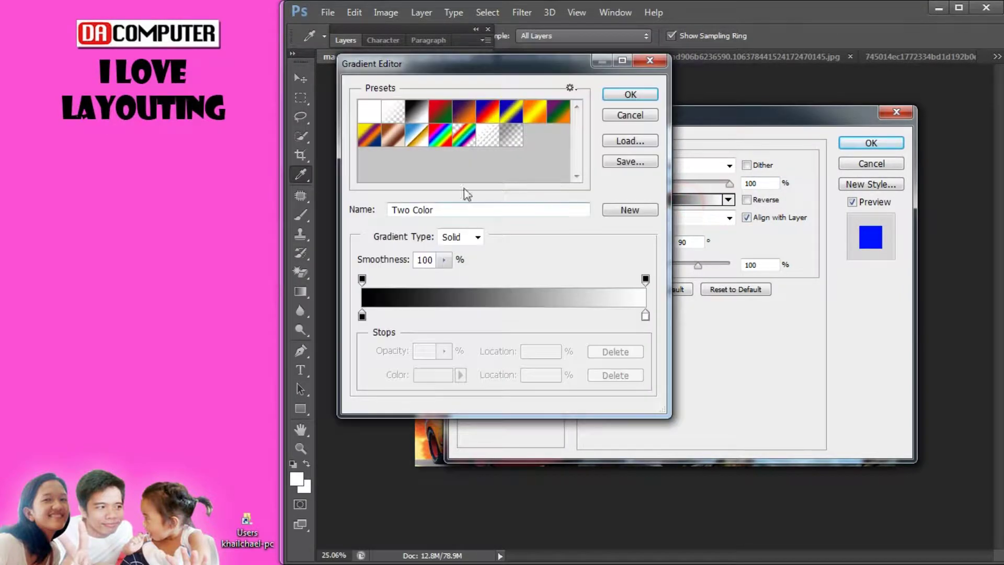
{"action": "left_click", "coordinate": [417, 137]}
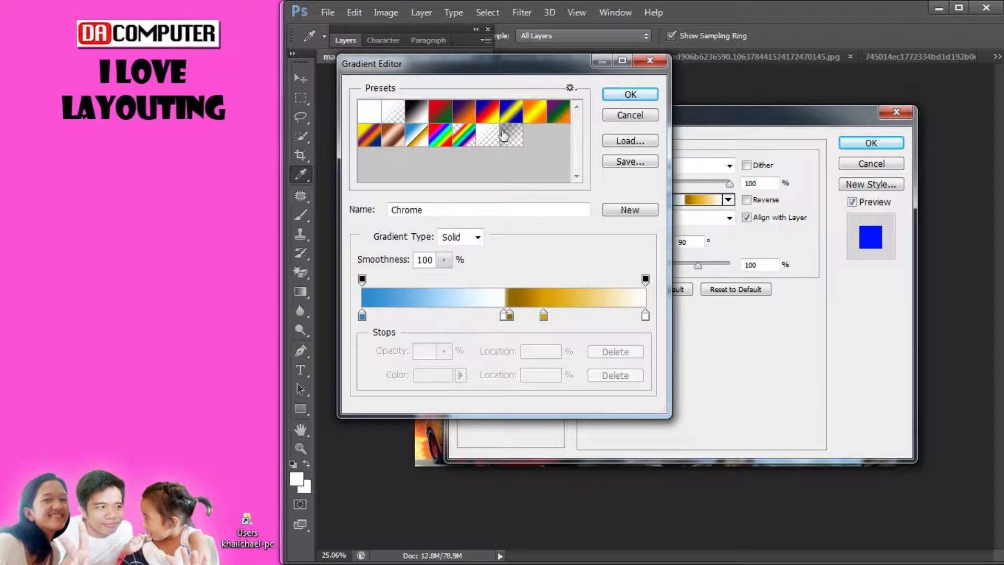
{"action": "left_click", "coordinate": [650, 61]}
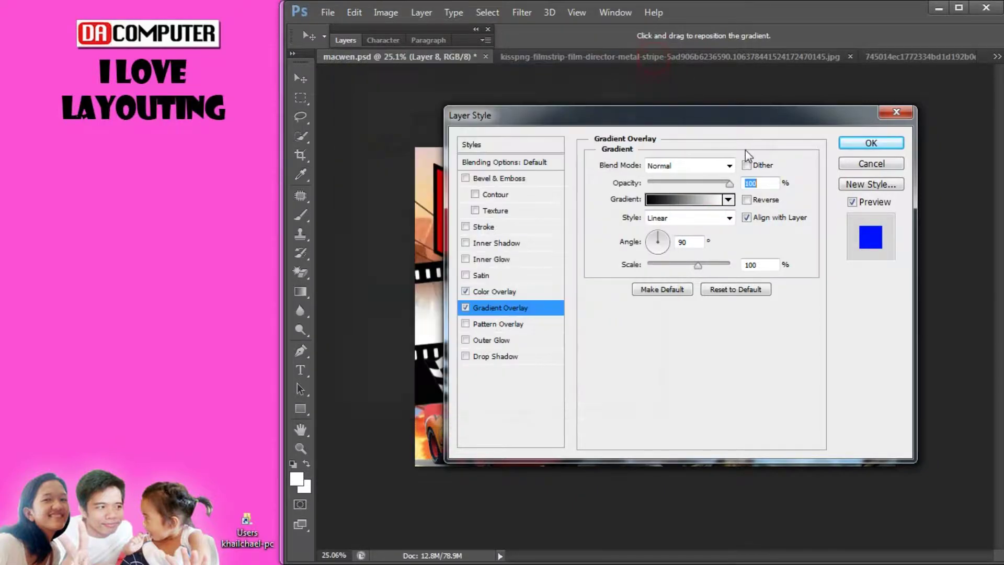
{"action": "left_click", "coordinate": [677, 199]}
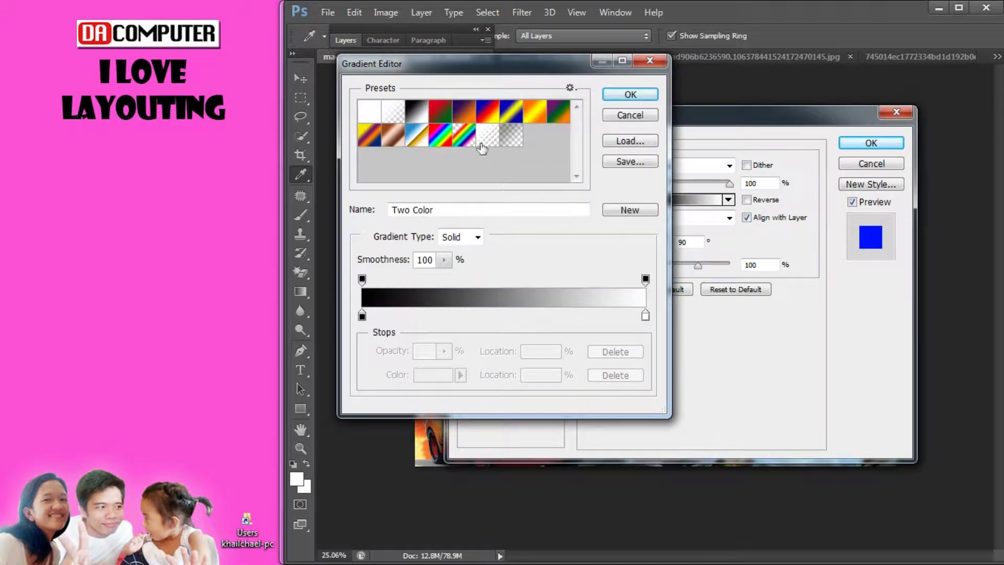
{"action": "left_click", "coordinate": [379, 112]}
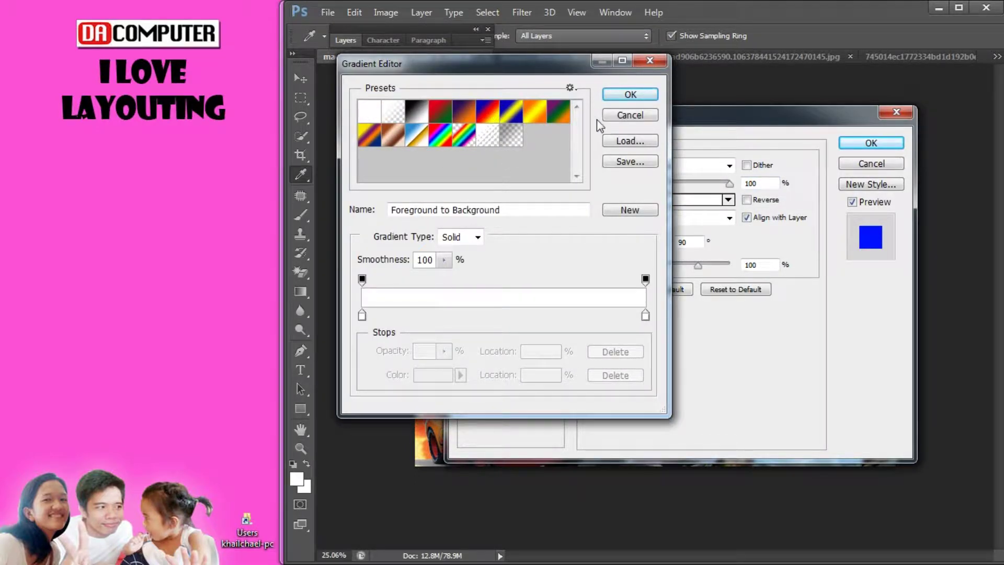
{"action": "key", "text": "Escape"}
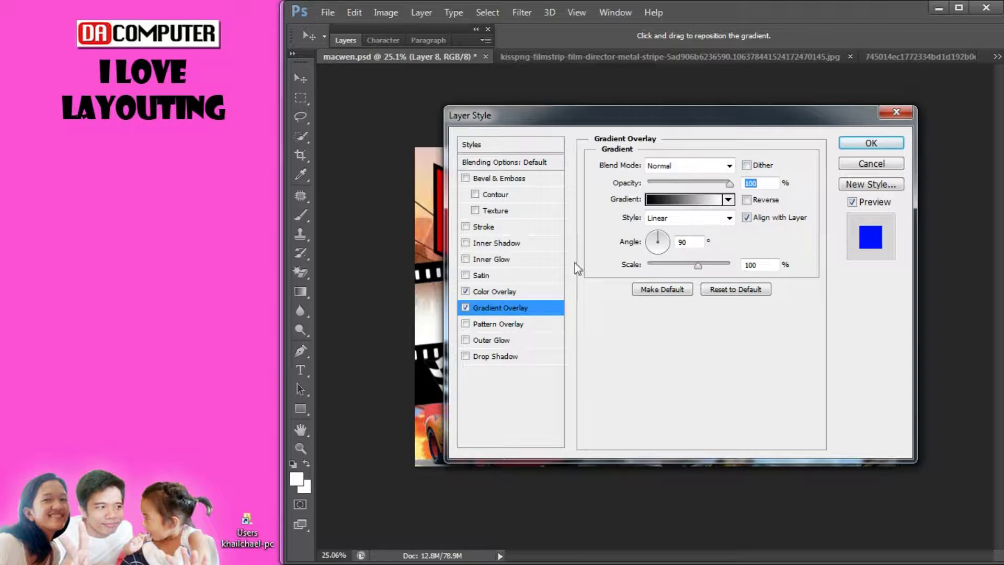
Step: Disable Color Overlay and apply a Foreground to Transparent gradient starting at cyan 00c0ff
{"action": "left_click", "coordinate": [465, 292]}
{"action": "left_click", "coordinate": [695, 199]}
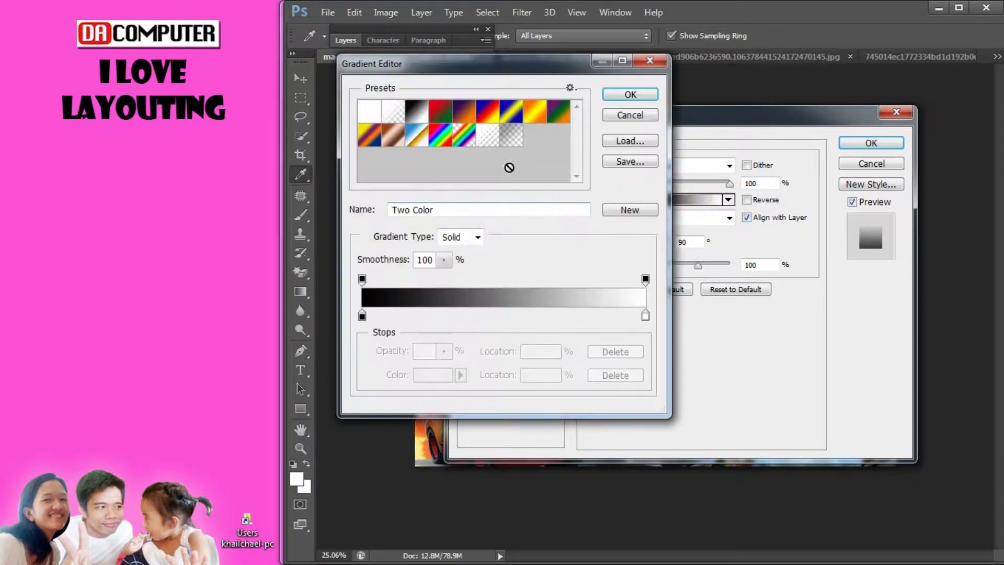
{"action": "left_click", "coordinate": [393, 114]}
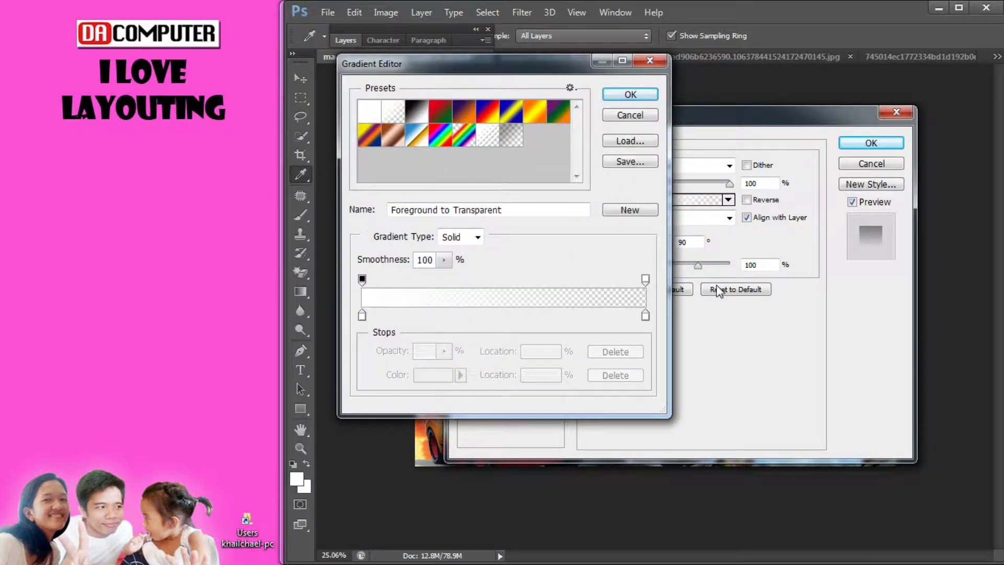
{"action": "left_click", "coordinate": [362, 280]}
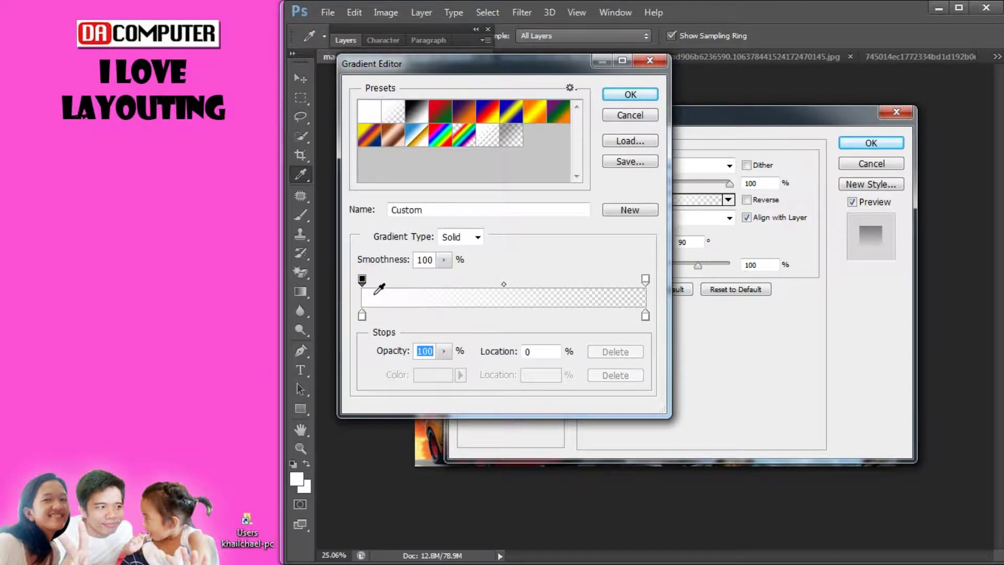
{"action": "left_click", "coordinate": [362, 315]}
{"action": "left_click", "coordinate": [432, 375]}
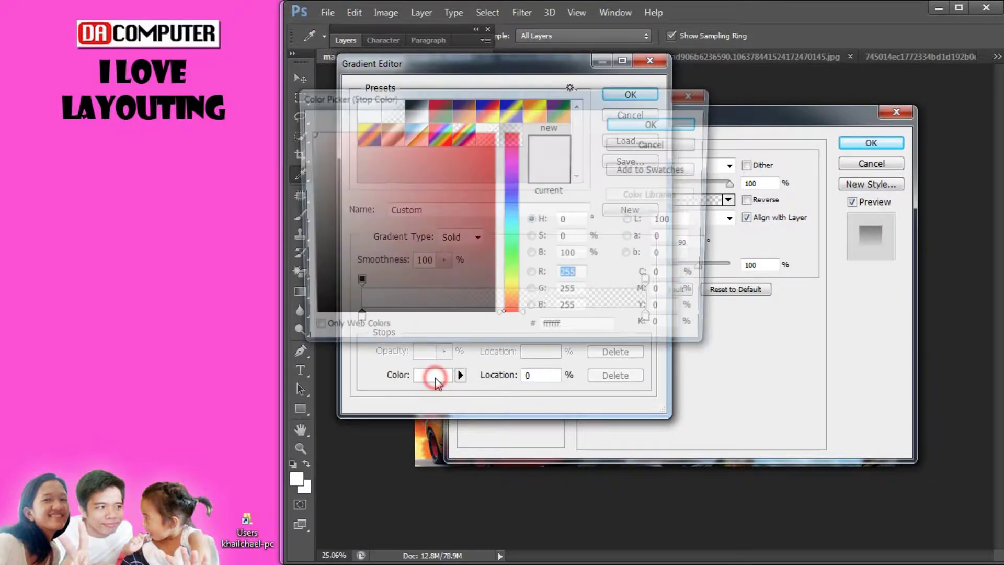
{"action": "left_click", "coordinate": [512, 218]}
{"action": "left_click", "coordinate": [493, 132]}
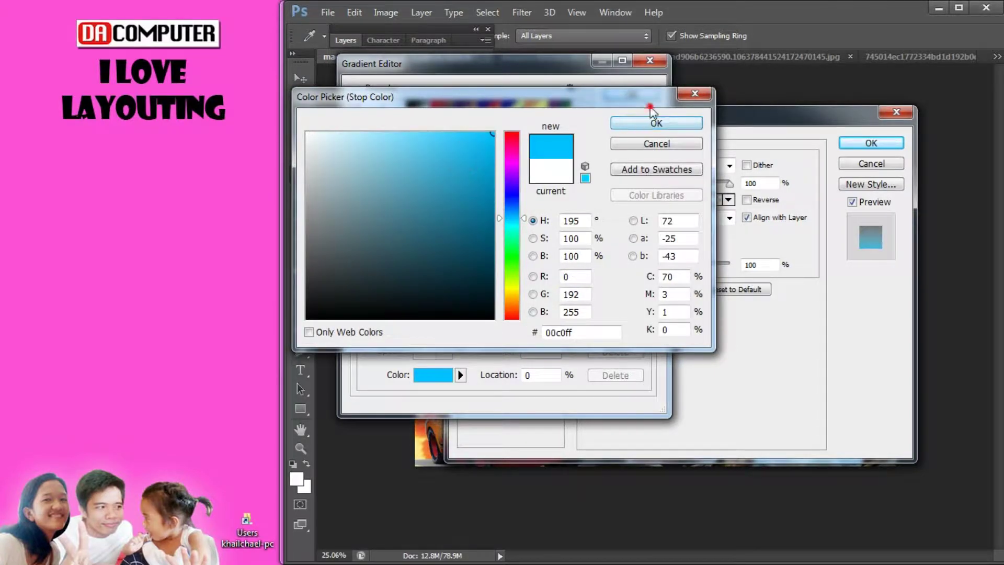
{"action": "left_click", "coordinate": [654, 125]}
{"action": "left_click_drag", "start_coordinate": [471, 64], "coordinate": [628, 218]}
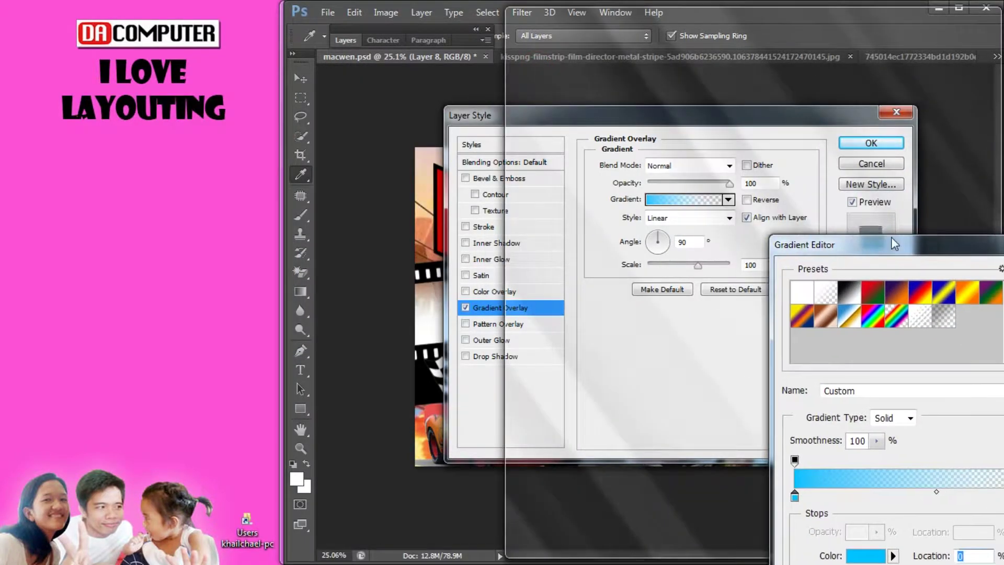
{"action": "left_click", "coordinate": [787, 249]}
{"action": "left_click", "coordinate": [871, 143]}
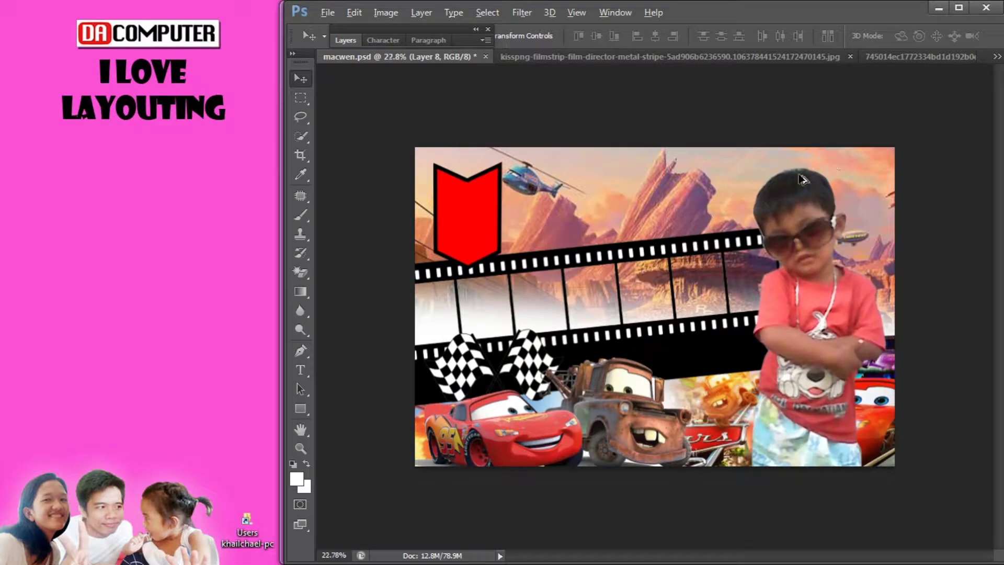
Step: Bring the gradient layer and the red banner shape to the front
{"action": "left_click", "coordinate": [418, 13]}
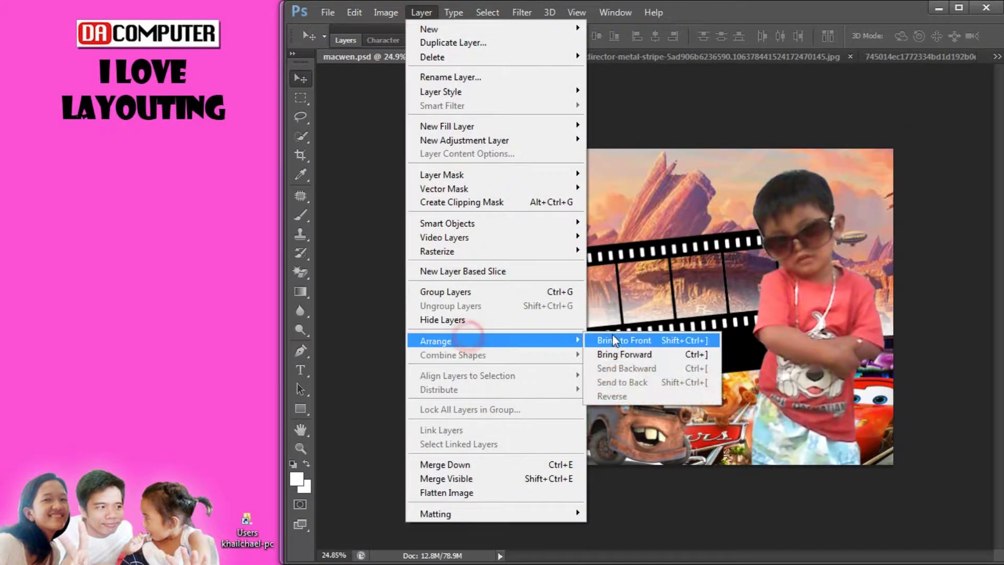
{"action": "left_click", "coordinate": [622, 340]}
{"action": "scroll", "coordinate": [479, 223], "scroll_direction": "up", "scroll_amount": 3}
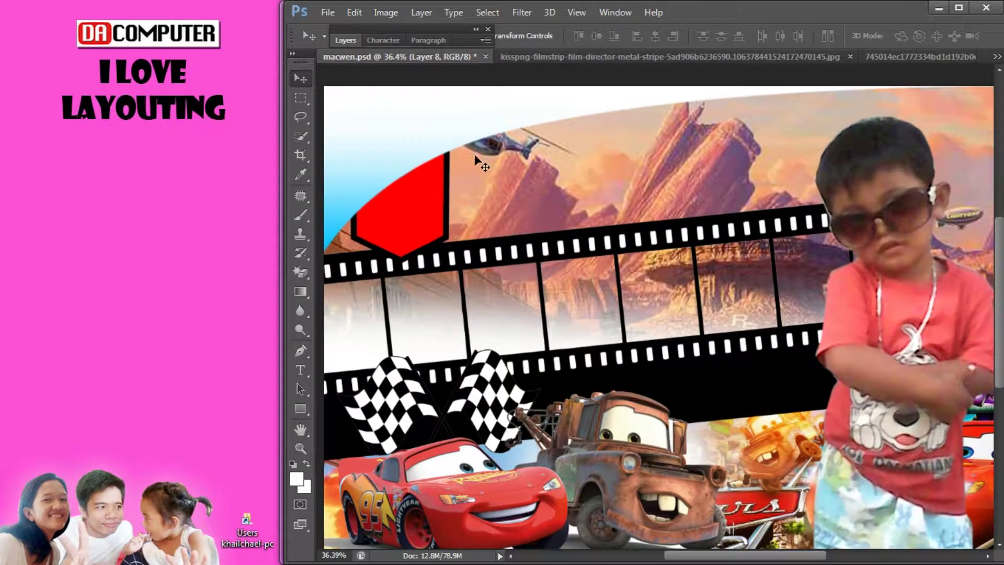
{"action": "left_click", "coordinate": [383, 13]}
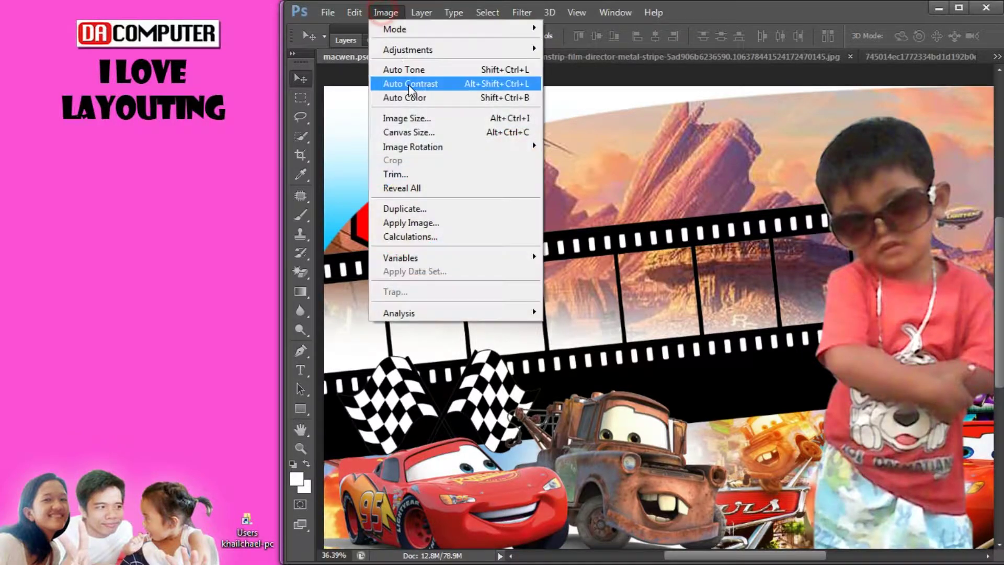
{"action": "key", "text": "Escape"}
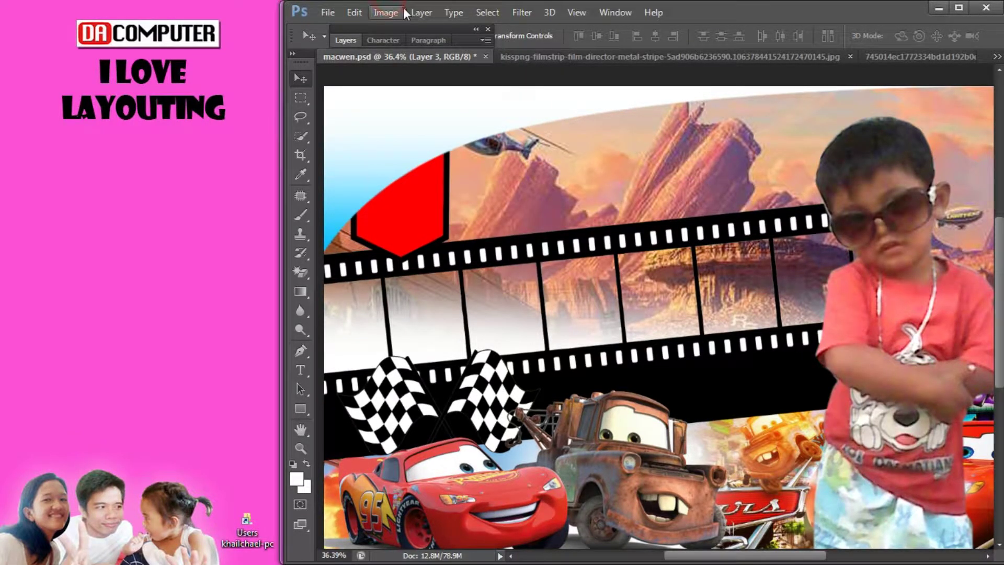
{"action": "left_click", "coordinate": [385, 12]}
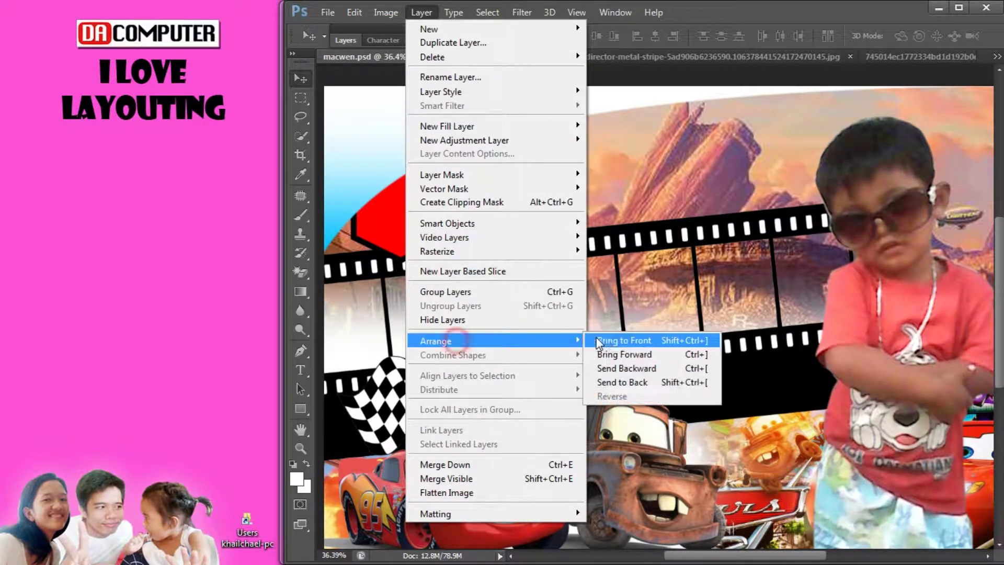
{"action": "left_click", "coordinate": [609, 339]}
{"action": "scroll", "coordinate": [610, 303], "scroll_direction": "down", "scroll_amount": 2}
{"action": "scroll", "coordinate": [515, 165], "scroll_direction": "up", "scroll_amount": 1}
{"action": "scroll", "coordinate": [643, 195], "scroll_direction": "down", "scroll_amount": 2}
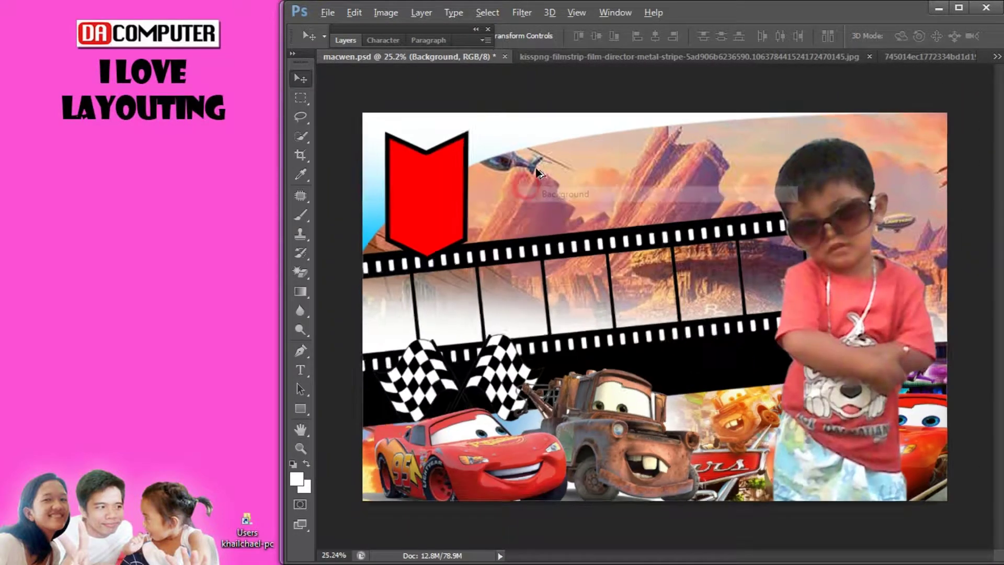
Step: Resize Layer 1 to about 91% height and nudge it into place
{"action": "right_click", "coordinate": [612, 184]}
{"action": "left_click", "coordinate": [630, 206]}
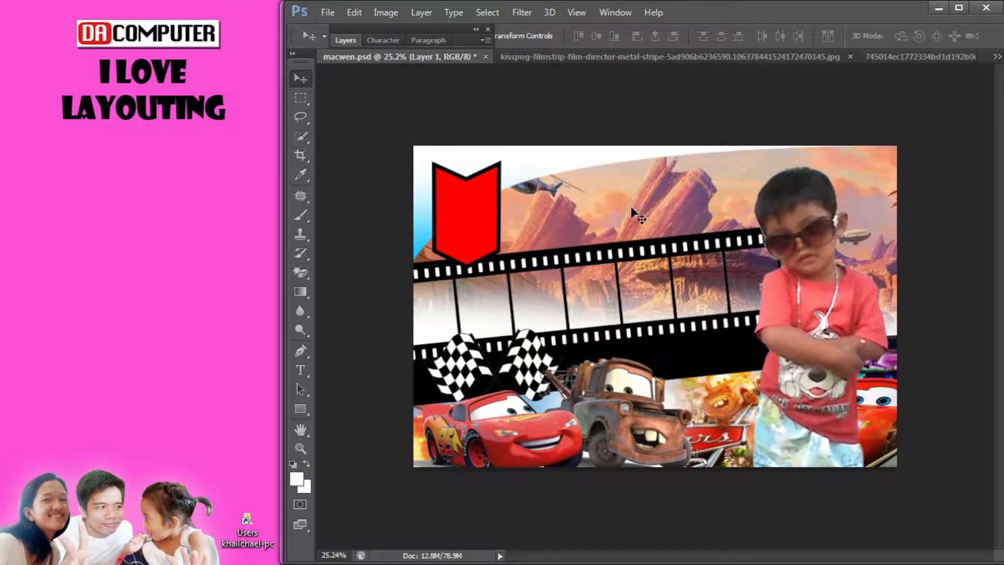
{"action": "key", "text": "ctrl+t"}
{"action": "left_click_drag", "start_coordinate": [692, 89], "coordinate": [692, 125]}
{"action": "mouse_move", "coordinate": [644, 176]}
{"action": "left_mouse_down"}
{"action": "mouse_move", "coordinate": [649, 185]}
{"action": "mouse_move", "coordinate": [641, 174]}
{"action": "left_mouse_up"}
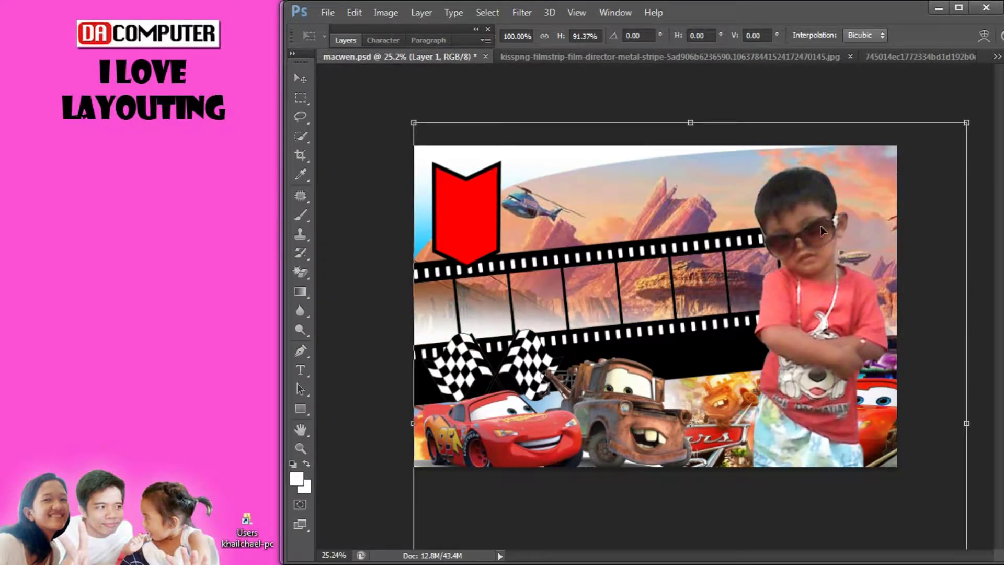
{"action": "key", "text": "Return"}
Step: Fit the collage on screen and select Layer 8 in the sky area
{"action": "left_click", "coordinate": [852, 290], "text": "ctrl"}
{"action": "key", "text": "ctrl+0"}
{"action": "left_click", "coordinate": [572, 196], "text": "ctrl"}
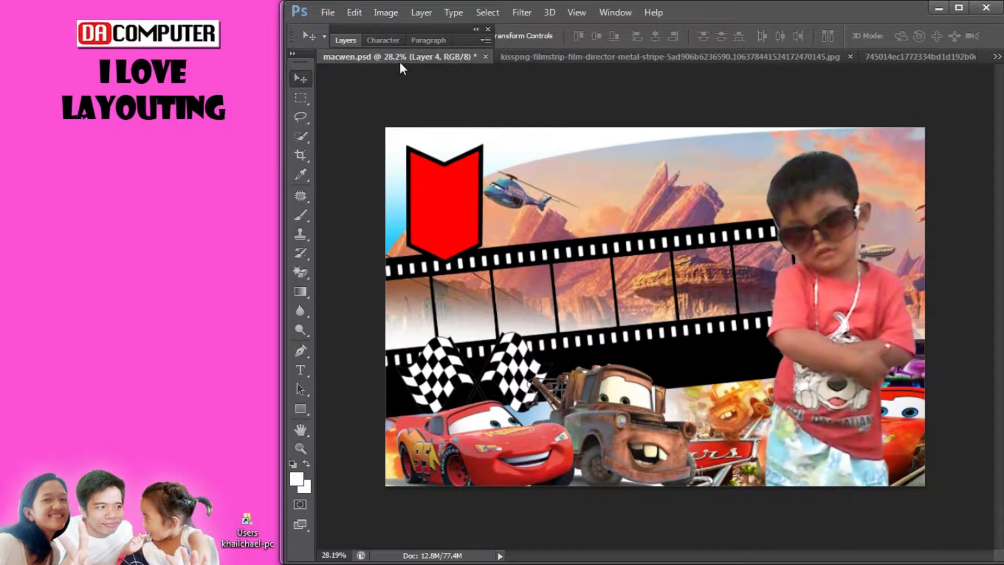
{"action": "left_click", "coordinate": [355, 41]}
Step: Open Layer 8's layer style and enable its Gradient Overlay
{"action": "double_click", "coordinate": [463, 201]}
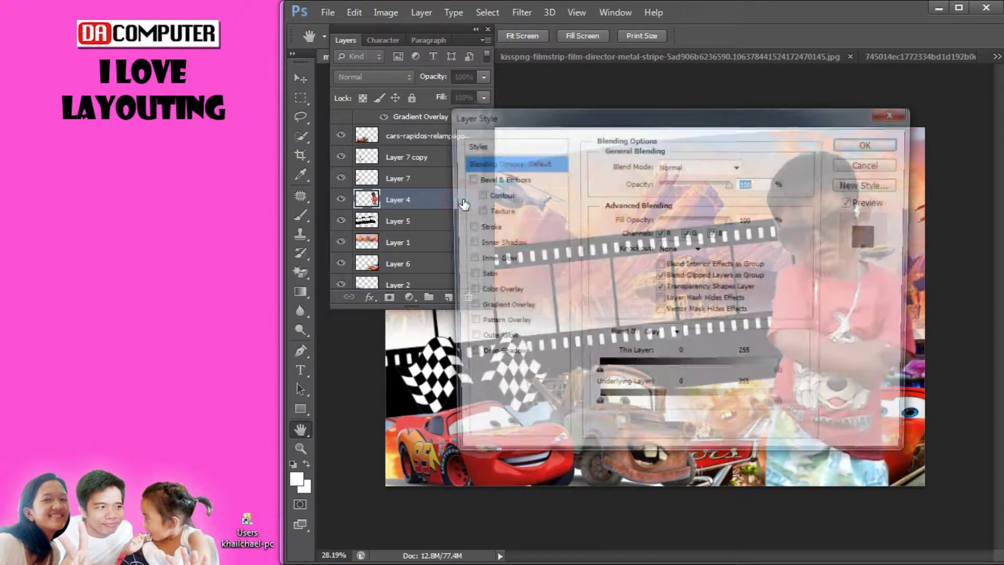
{"action": "key", "text": "Escape"}
{"action": "left_click", "coordinate": [338, 40]}
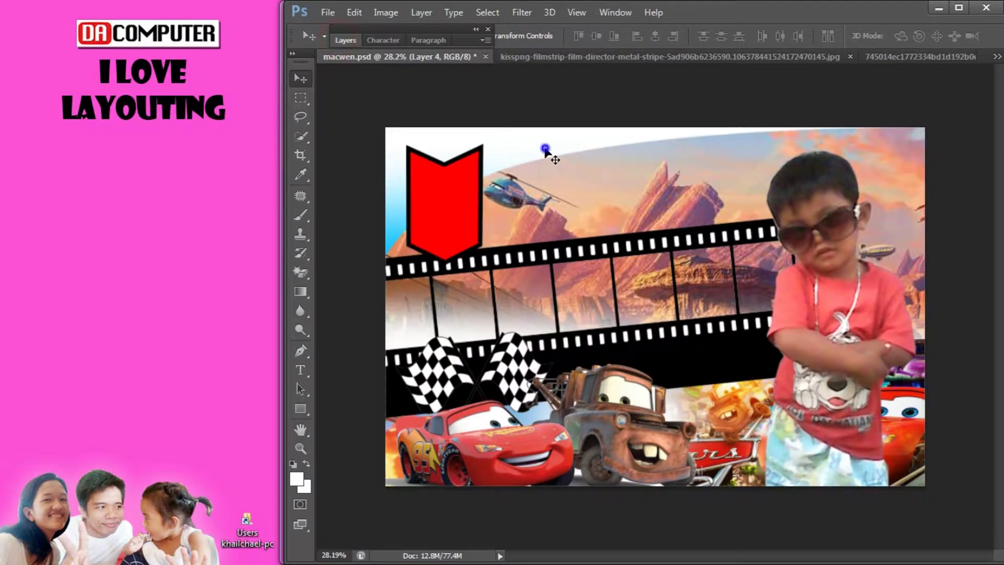
{"action": "left_click", "coordinate": [345, 40]}
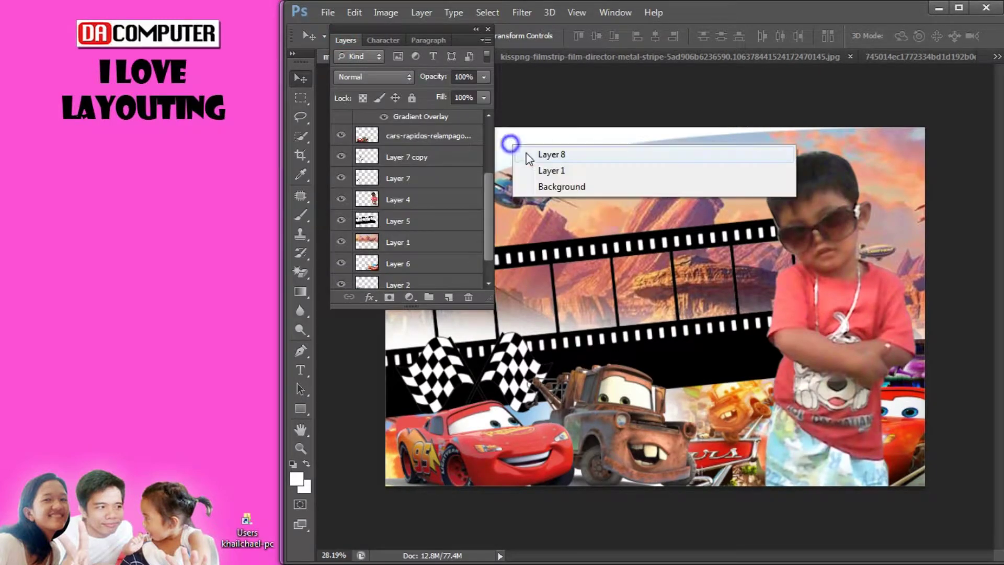
{"action": "scroll", "coordinate": [472, 255], "scroll_direction": "up", "scroll_amount": 2}
{"action": "double_click", "coordinate": [444, 120]}
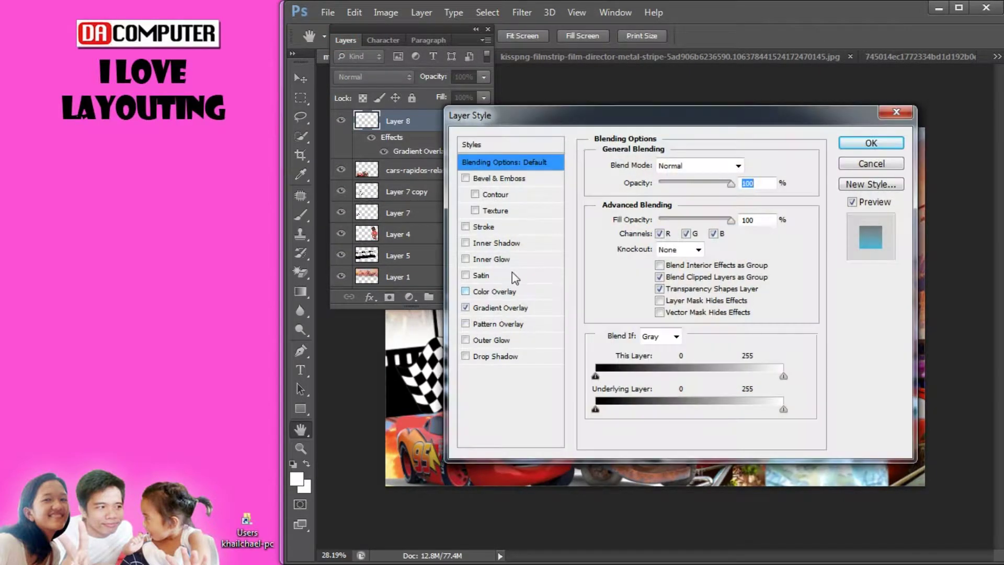
{"action": "left_click", "coordinate": [498, 307]}
Step: Load the Chrome gradient preset and push its gold stops to the right end
{"action": "left_click", "coordinate": [680, 199]}
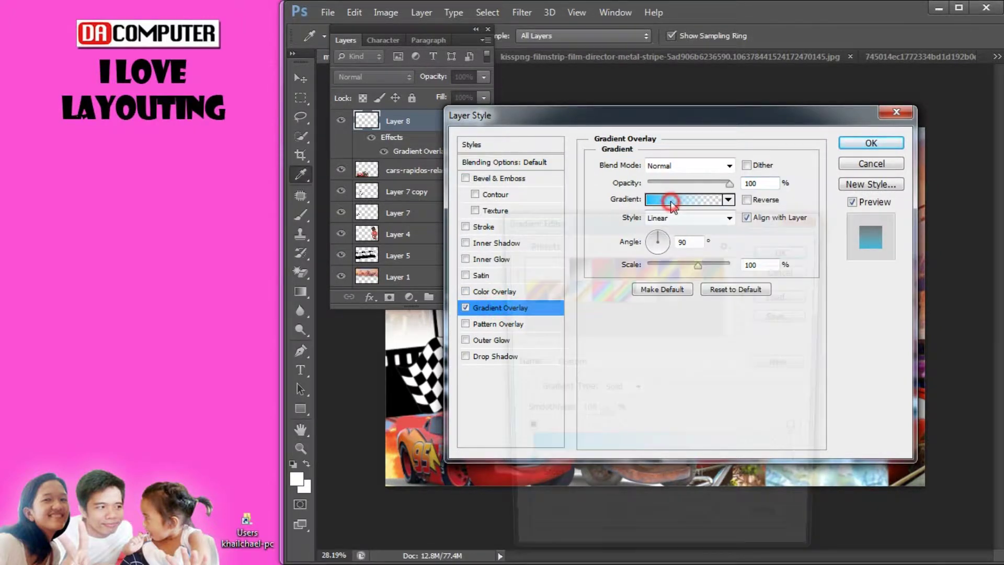
{"action": "left_click", "coordinate": [779, 451]}
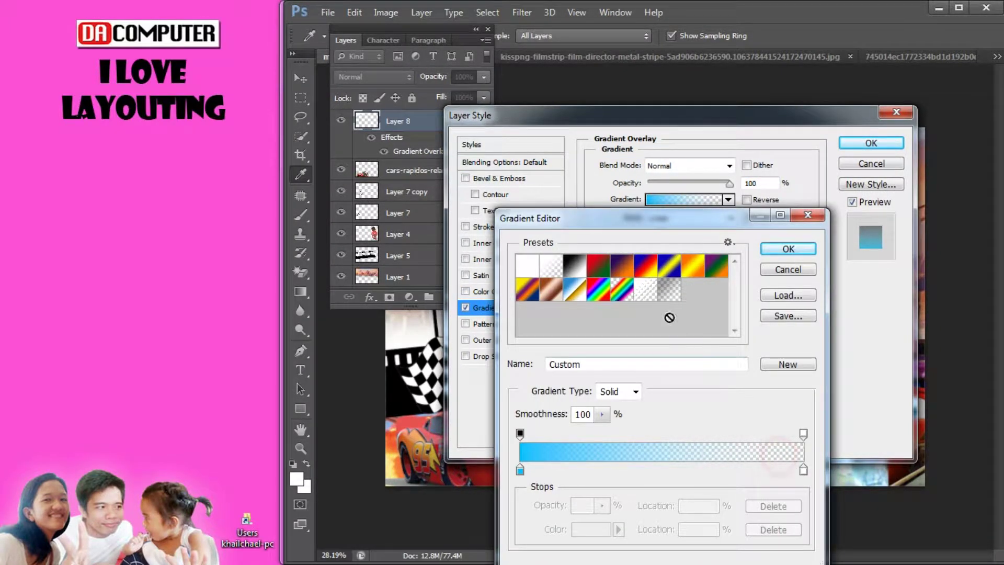
{"action": "left_click", "coordinate": [527, 266]}
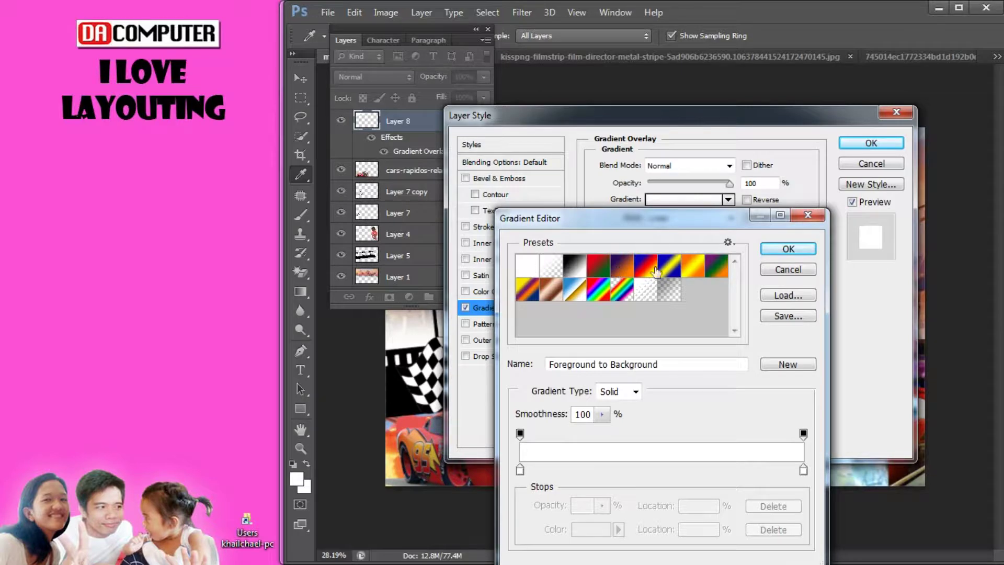
{"action": "left_click", "coordinate": [575, 290]}
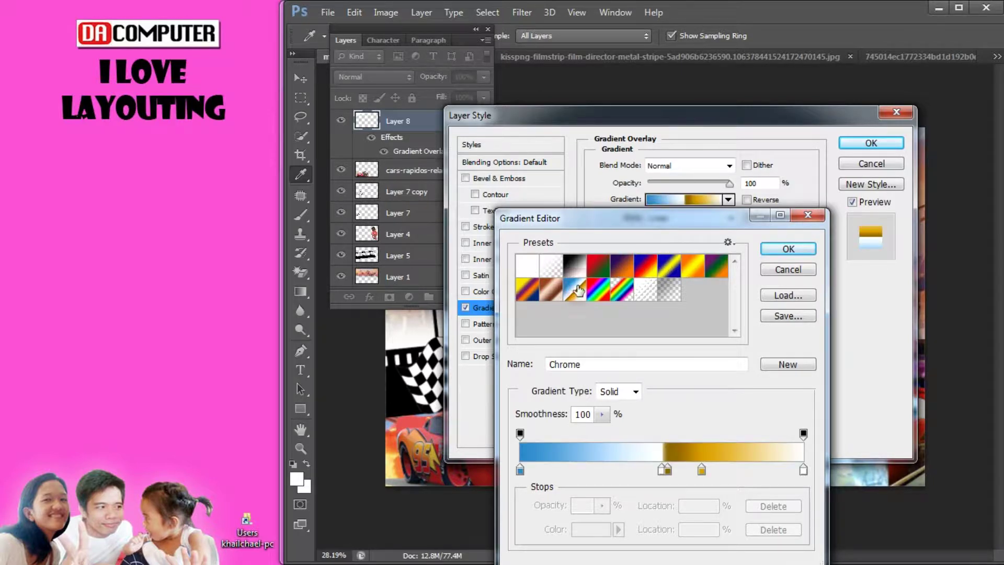
{"action": "left_click_drag", "start_coordinate": [663, 470], "coordinate": [803, 470]}
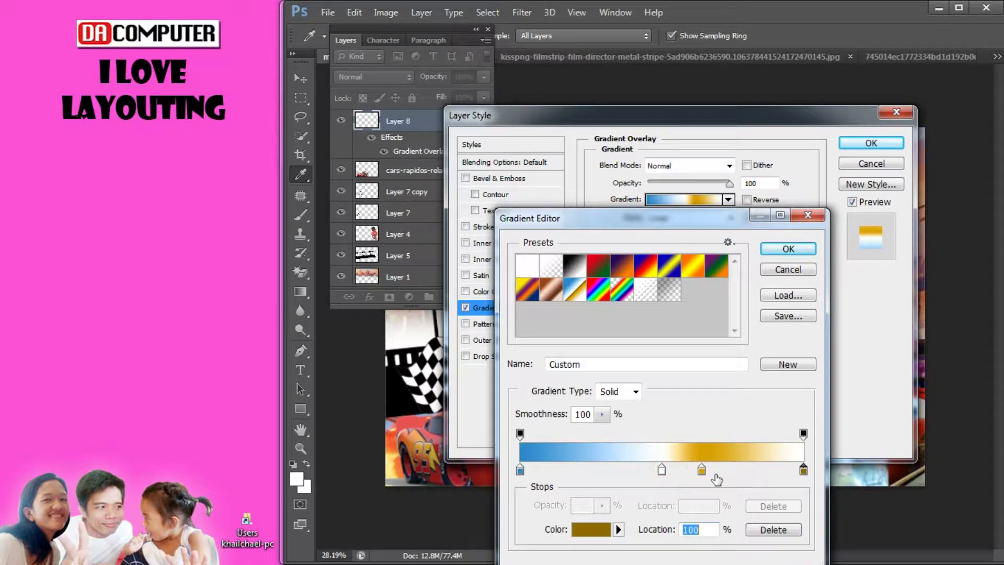
{"action": "mouse_move", "coordinate": [701, 469]}
{"action": "left_mouse_down"}
{"action": "mouse_move", "coordinate": [841, 469]}
{"action": "mouse_move", "coordinate": [701, 469]}
{"action": "mouse_move", "coordinate": [790, 469]}
{"action": "left_mouse_up"}
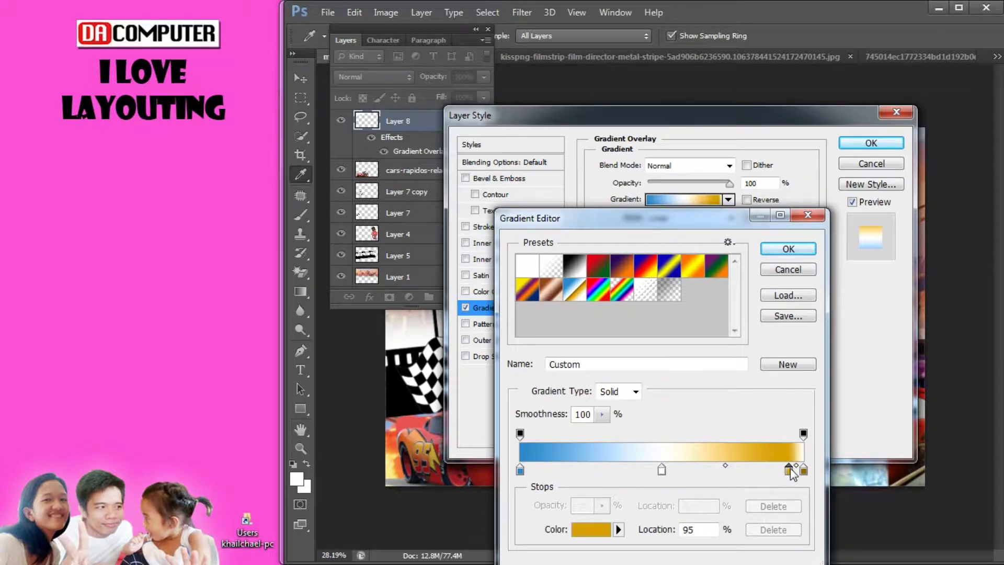
Step: Recolour the gold end stop bright blue, reposition the white stops, and apply the gradient
{"action": "left_click", "coordinate": [596, 529]}
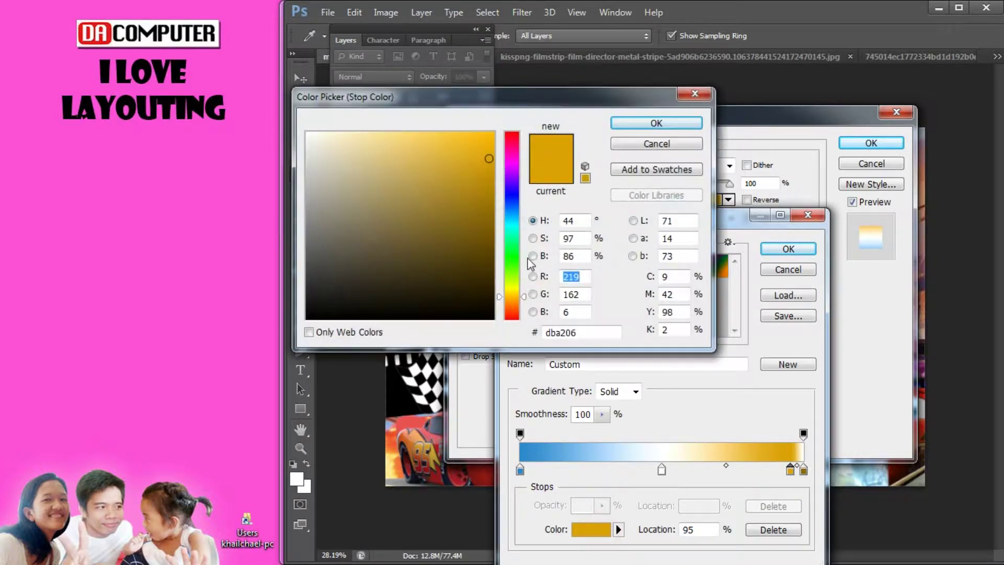
{"action": "left_click", "coordinate": [512, 215]}
{"action": "left_click_drag", "start_coordinate": [474, 162], "coordinate": [551, 139]}
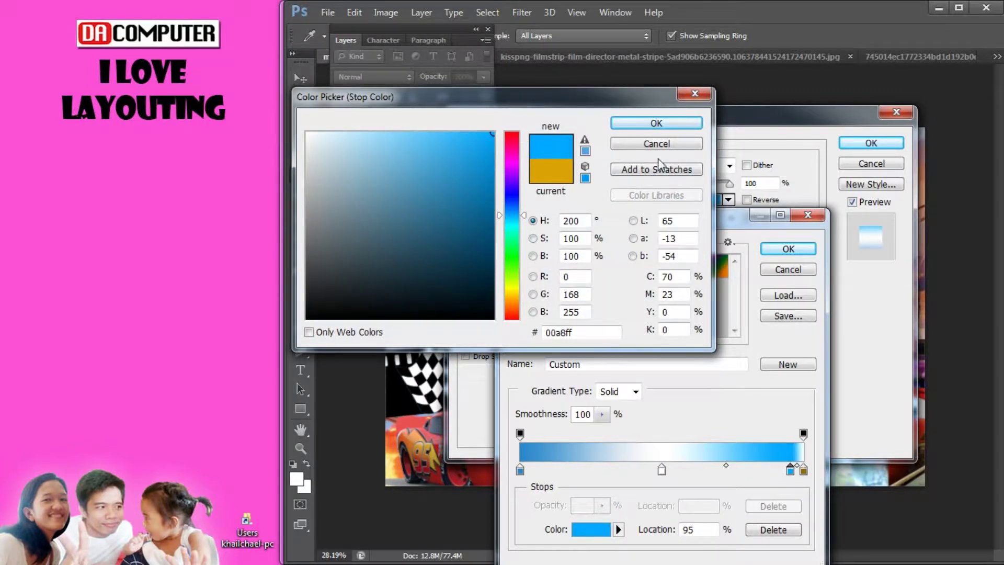
{"action": "left_click", "coordinate": [656, 122]}
{"action": "left_click_drag", "start_coordinate": [726, 465], "coordinate": [647, 469]}
{"action": "mouse_move", "coordinate": [533, 469]}
{"action": "left_mouse_down"}
{"action": "mouse_move", "coordinate": [668, 469]}
{"action": "mouse_move", "coordinate": [646, 469]}
{"action": "left_mouse_up"}
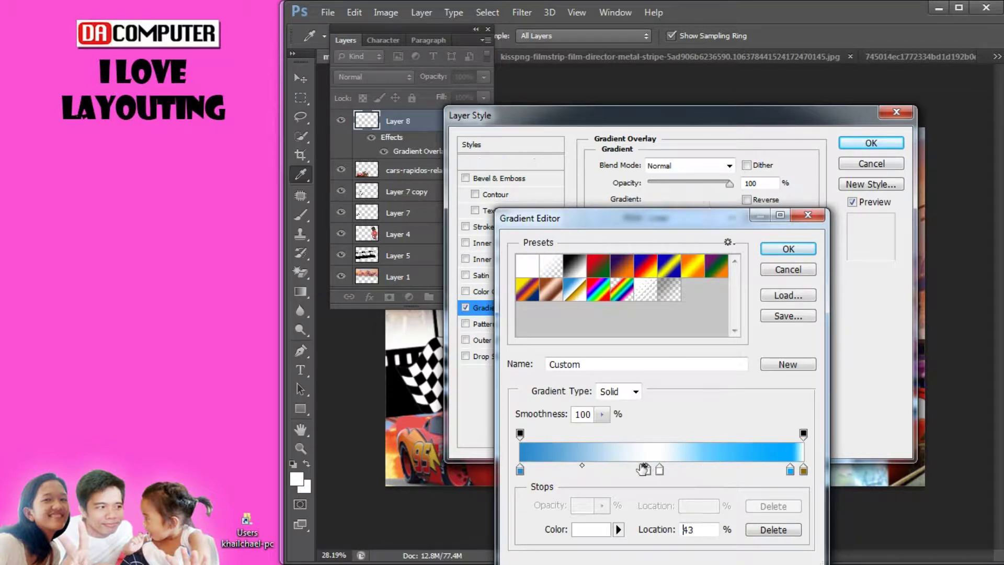
{"action": "left_click", "coordinate": [789, 248]}
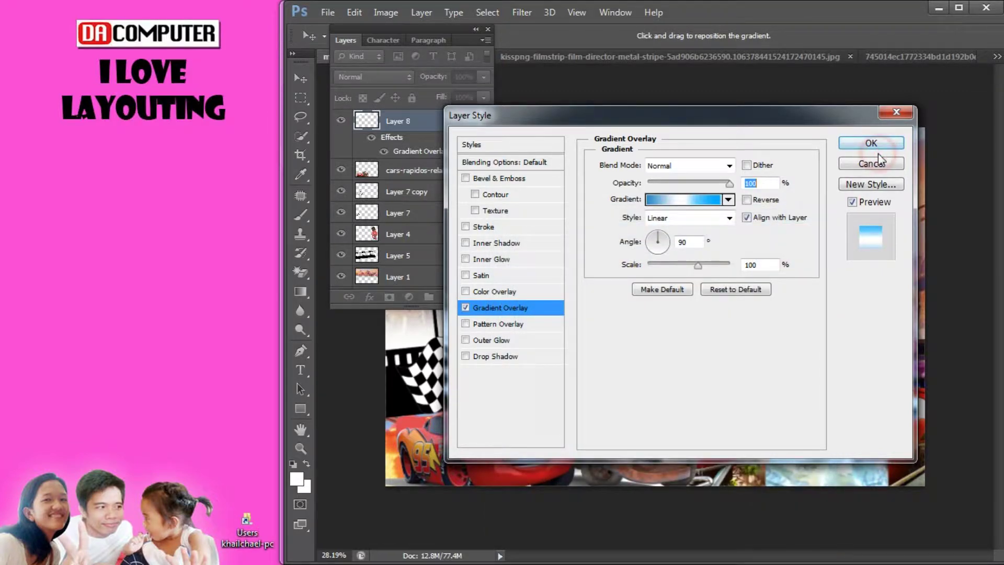
{"action": "left_click", "coordinate": [882, 146]}
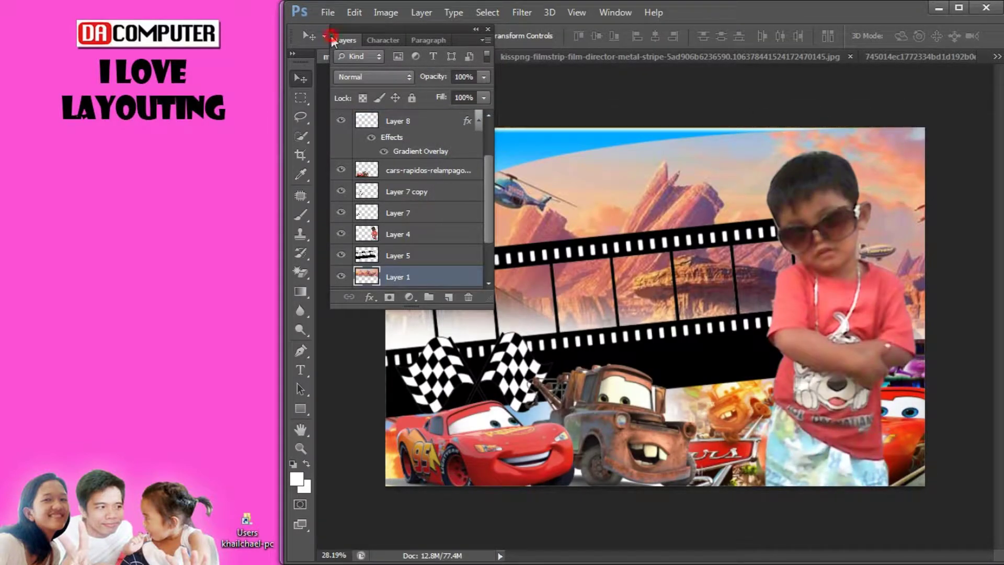
Step: Scale Layer 8's blue band to about 102% so it covers the canvas top
{"action": "left_click", "coordinate": [333, 36]}
{"action": "right_click", "coordinate": [514, 134]}
{"action": "left_click", "coordinate": [544, 142]}
{"action": "key", "text": "ctrl+minus"}
{"action": "key", "text": "ctrl+t"}
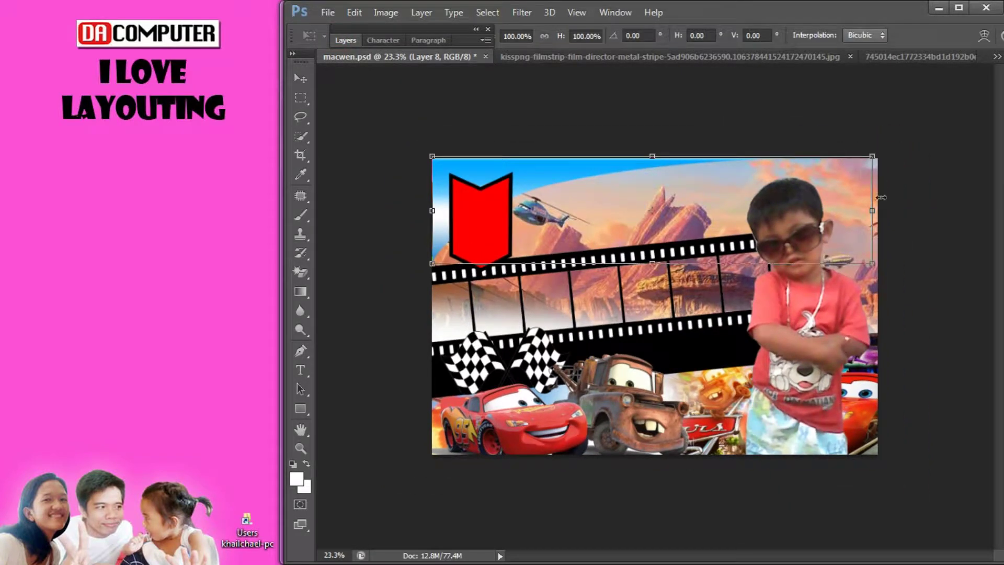
{"action": "left_click_drag", "start_coordinate": [870, 264], "coordinate": [882, 267]}
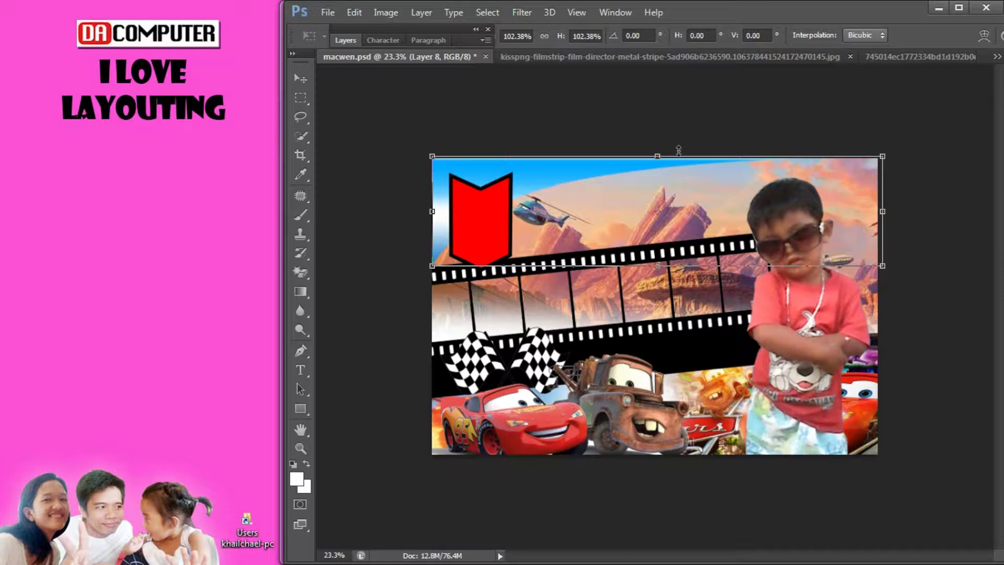
{"action": "left_click_drag", "start_coordinate": [657, 156], "coordinate": [674, 149]}
{"action": "key", "text": "Return"}
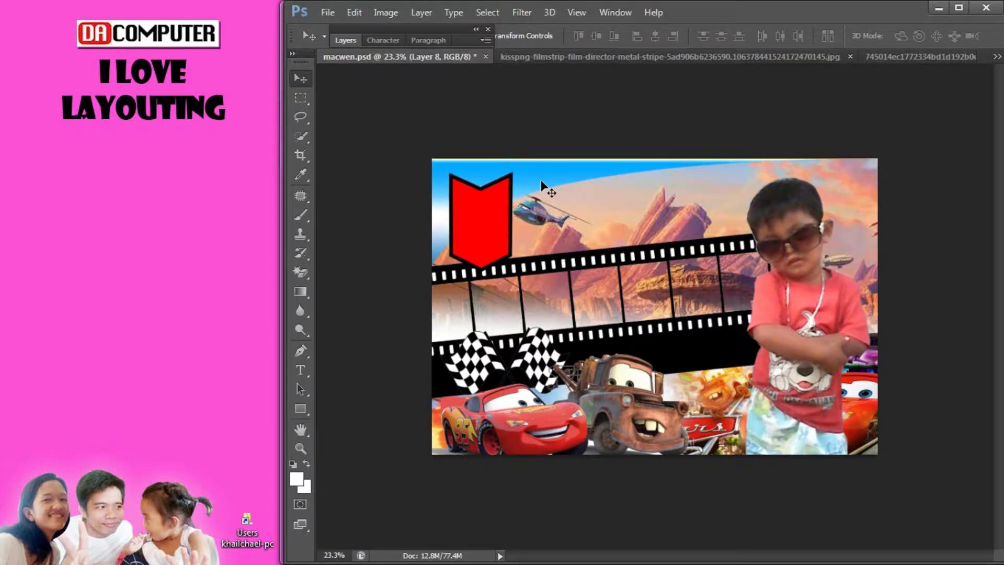
{"action": "key", "text": "ctrl+plus"}
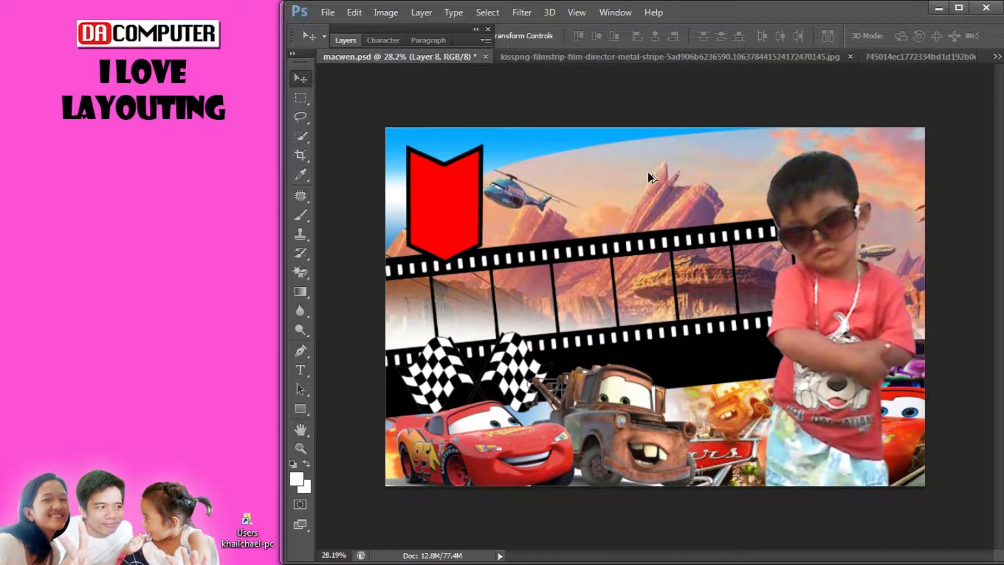
Step: Select Layer 3 and scroll to review the collage
{"action": "scroll", "coordinate": [516, 227], "scroll_direction": "down", "scroll_amount": 1}
{"action": "right_click", "coordinate": [477, 194]}
{"action": "left_click", "coordinate": [491, 207]}
{"action": "scroll", "coordinate": [703, 313], "scroll_direction": "down", "scroll_amount": 2}
{"action": "scroll", "coordinate": [703, 313], "scroll_direction": "up", "scroll_amount": 2}
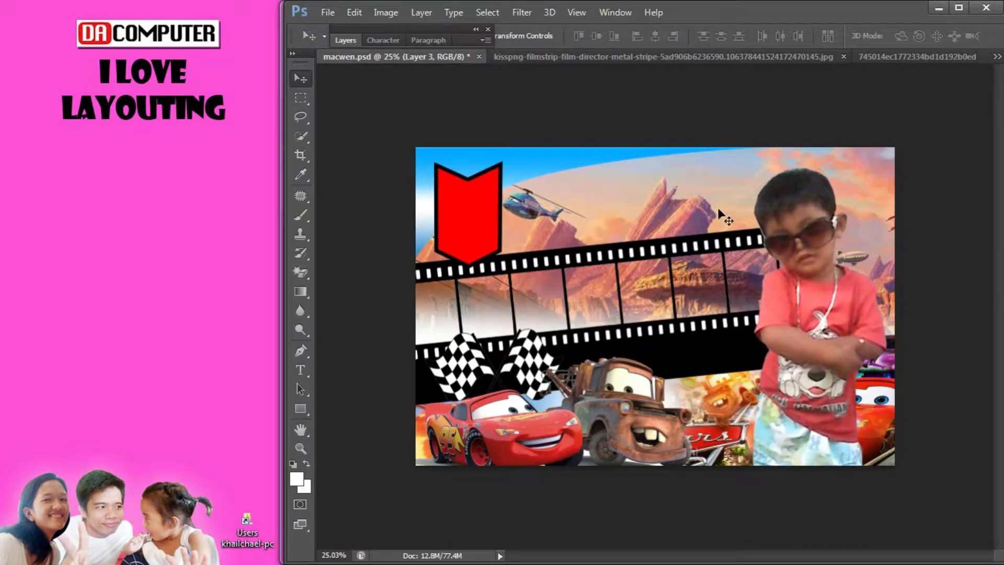
{"action": "scroll", "coordinate": [727, 219], "scroll_direction": "down", "scroll_amount": 2}
{"action": "scroll", "coordinate": [726, 220], "scroll_direction": "up", "scroll_amount": 3}
Step: Add a new birthday title text layer near the helicopter
{"action": "key", "text": "t"}
{"action": "left_click", "coordinate": [503, 183]}
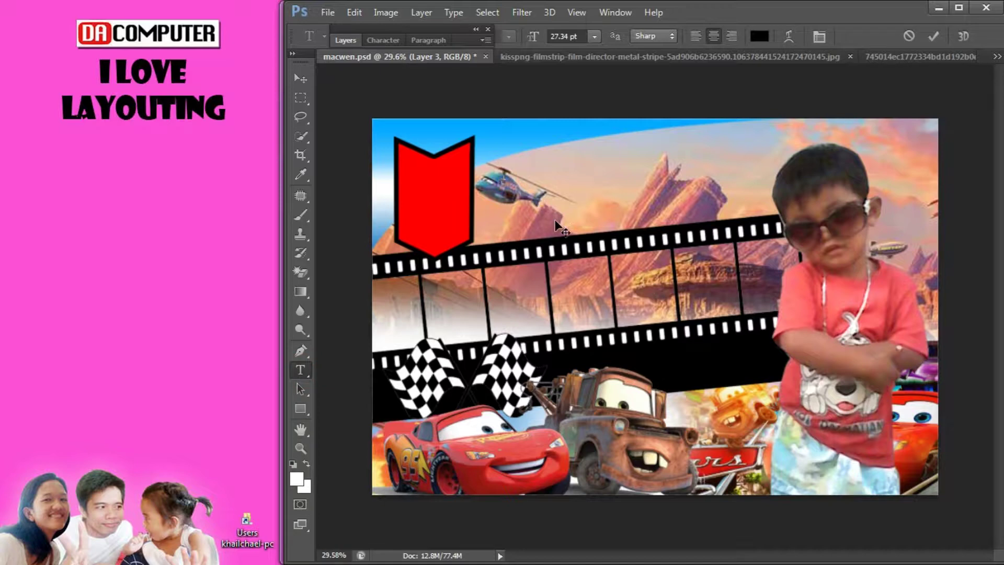
{"action": "type", "text": "Macwen"}
{"action": "type", "text": "'s Birthday"}
{"action": "left_click", "coordinate": [300, 78]}
Step: Scale the title into a large banner, nudge it left, and tilt it slightly
{"action": "key", "text": "ctrl+t"}
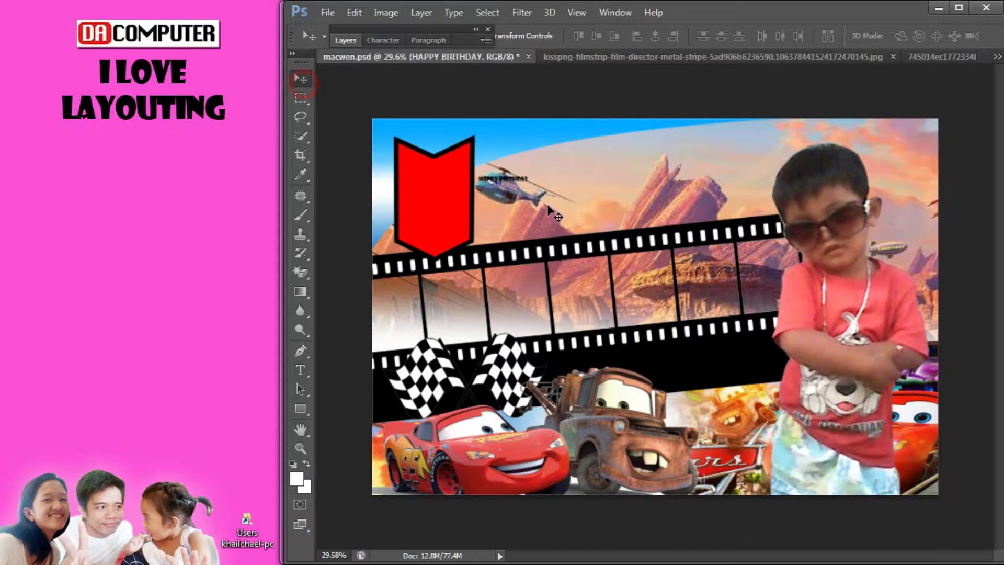
{"action": "left_click_drag", "start_coordinate": [532, 171], "coordinate": [768, 141]}
{"action": "left_click_drag", "start_coordinate": [713, 168], "coordinate": [724, 167]}
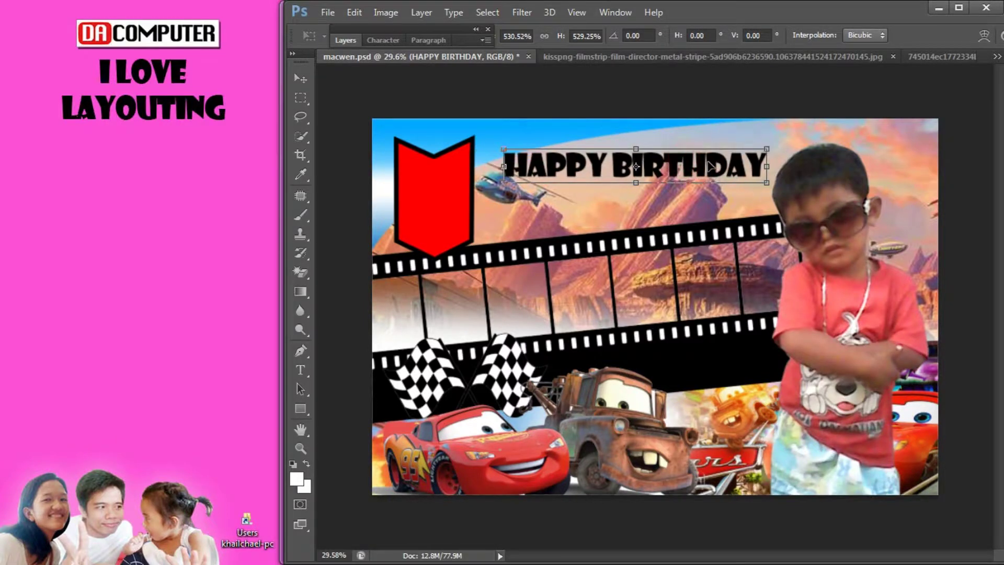
{"action": "key", "text": "Return"}
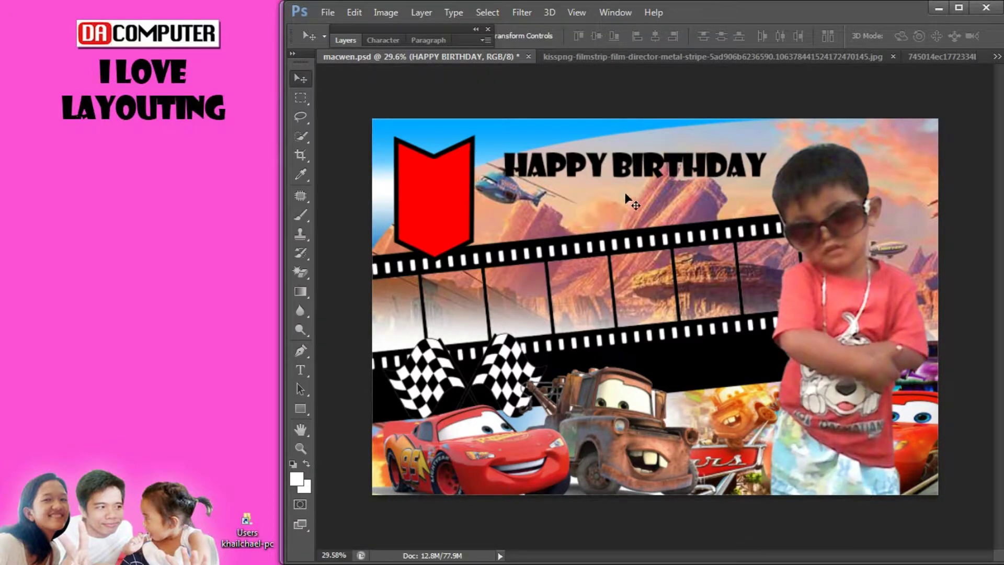
{"action": "left_click_drag", "start_coordinate": [626, 193], "coordinate": [616, 196]}
{"action": "key", "text": "ctrl+t"}
{"action": "mouse_move", "coordinate": [757, 154]}
{"action": "left_mouse_down"}
{"action": "mouse_move", "coordinate": [784, 139]}
{"action": "mouse_move", "coordinate": [715, 157]}
{"action": "mouse_move", "coordinate": [802, 130]}
{"action": "left_mouse_up"}
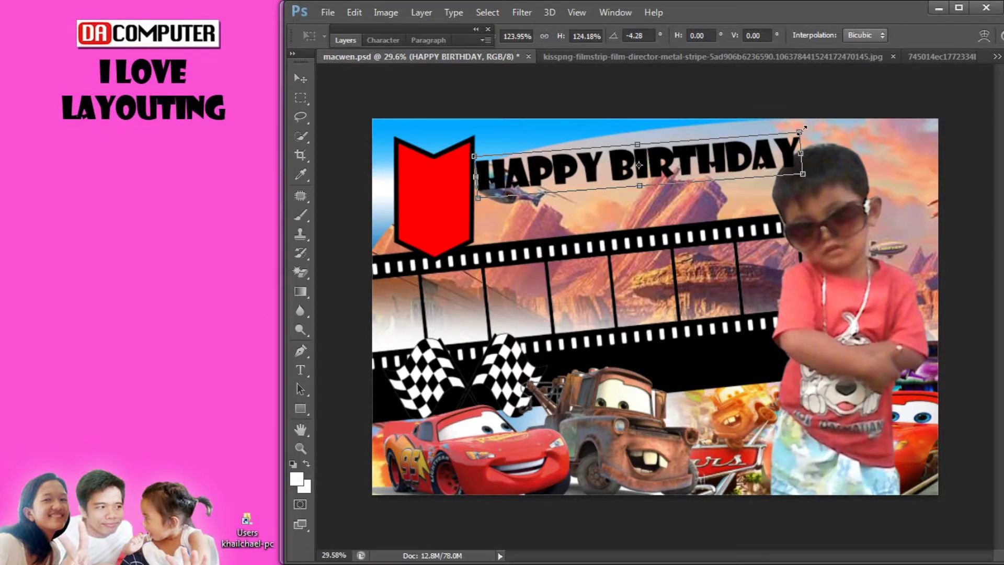
{"action": "key", "text": "Return"}
Step: Enlarge the boy's photo (Layer 4) to about 103.5% and tilt it roughly 4°
{"action": "right_click", "coordinate": [852, 213]}
{"action": "left_click", "coordinate": [853, 217]}
{"action": "key", "text": "ctrl+minus"}
{"action": "key", "text": "ctrl+t"}
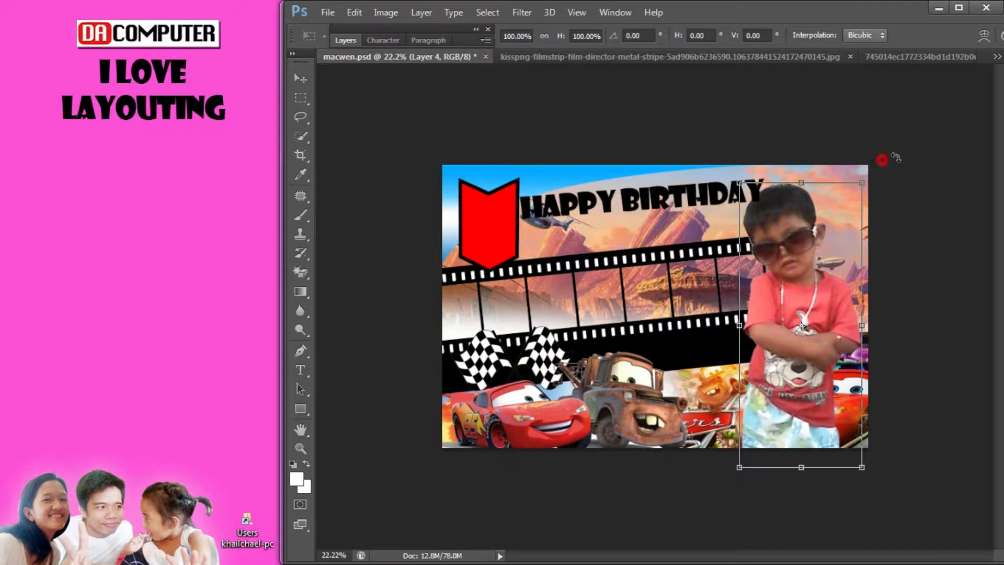
{"action": "left_click_drag", "start_coordinate": [895, 157], "coordinate": [887, 180]}
{"action": "left_click", "coordinate": [835, 239]}
{"action": "key", "text": "Return"}
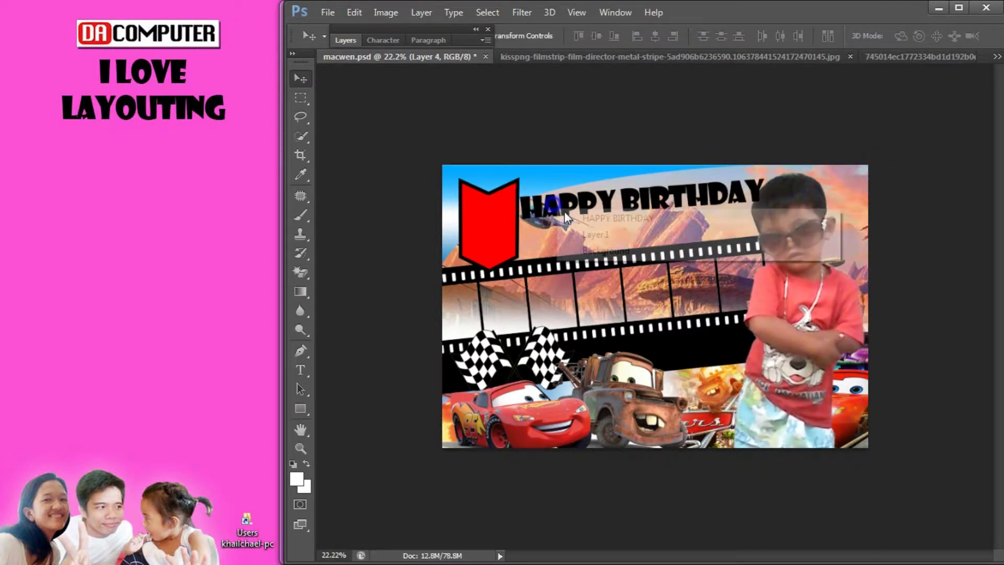
Step: Select the HAPPY BIRTHDAY title layer and scroll to review the collage
{"action": "left_click", "coordinate": [563, 211]}
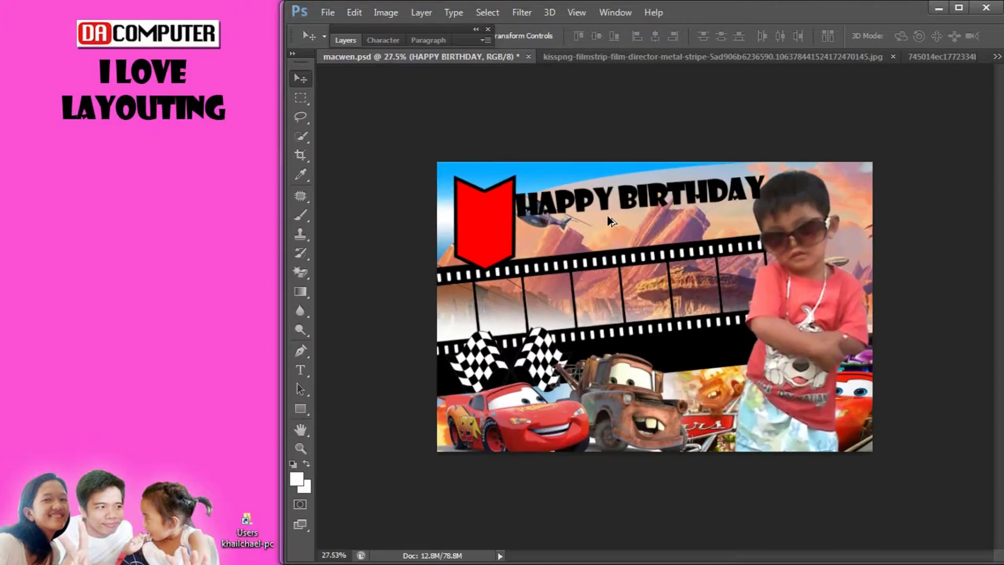
{"action": "scroll", "coordinate": [607, 216], "scroll_direction": "up", "scroll_amount": 2}
{"action": "scroll", "coordinate": [616, 183], "scroll_direction": "down", "scroll_amount": 3}
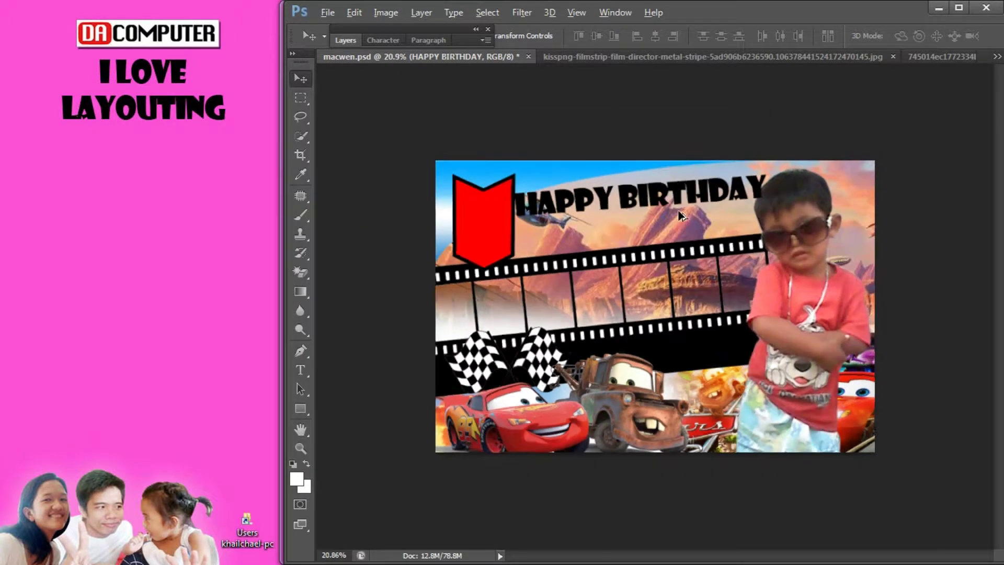
{"action": "scroll", "coordinate": [773, 349], "scroll_direction": "up", "scroll_amount": 2}
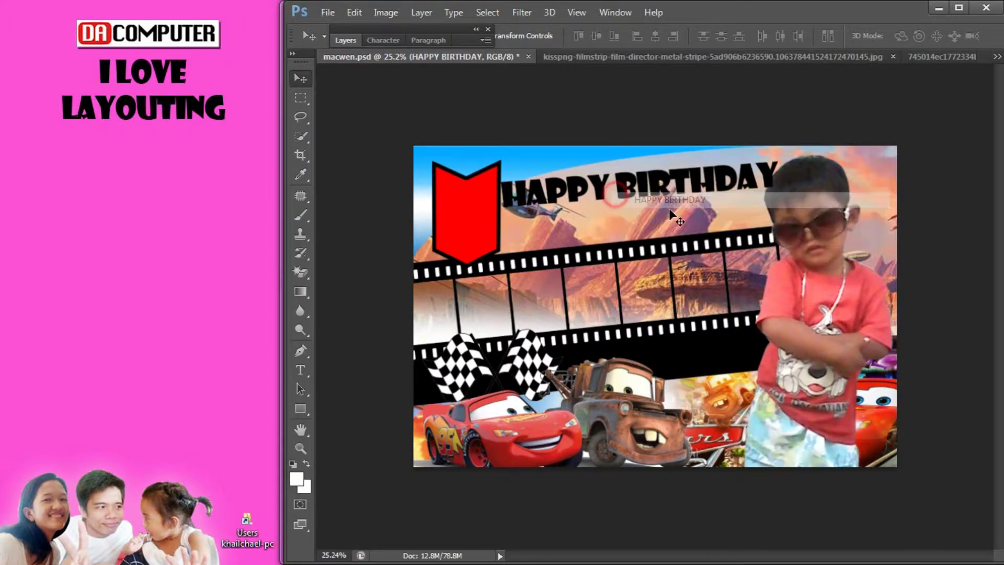
{"action": "scroll", "coordinate": [730, 283], "scroll_direction": "up", "scroll_amount": 1}
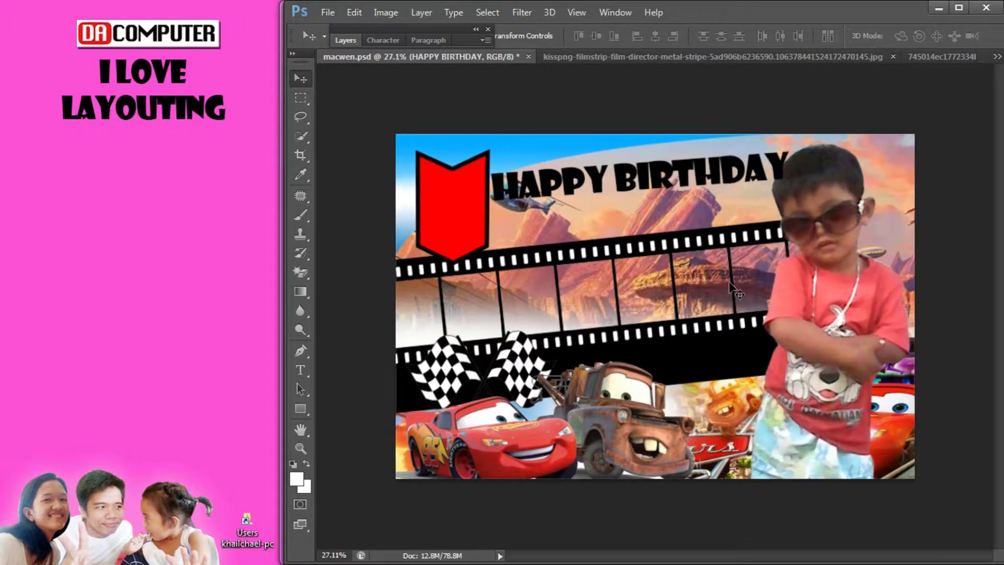
Step: Change the HAPPY BIRTHDAY title font to Impact
{"action": "double_click", "coordinate": [637, 182]}
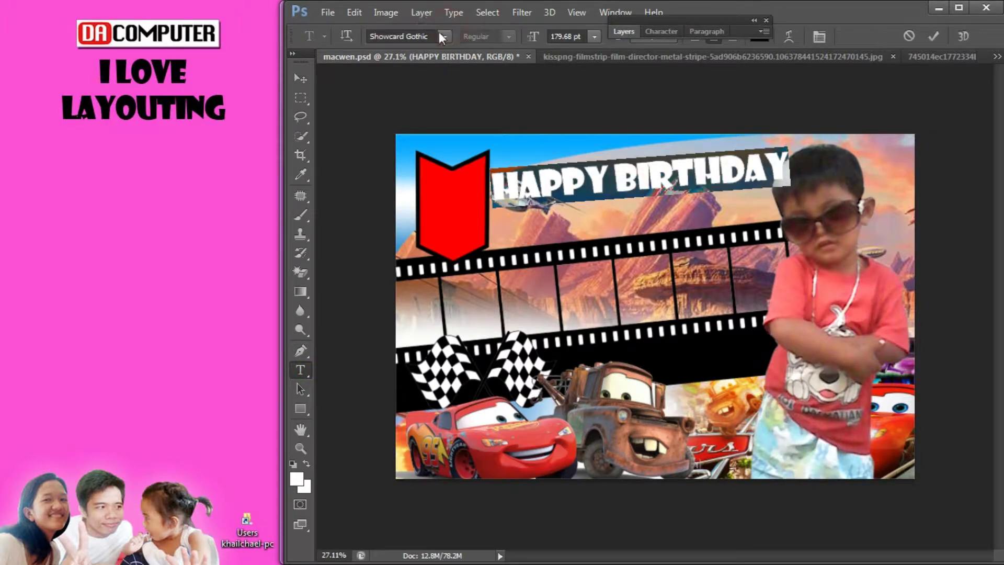
{"action": "left_click", "coordinate": [444, 36]}
{"action": "scroll", "coordinate": [573, 202], "scroll_direction": "up", "scroll_amount": 4}
{"action": "scroll", "coordinate": [575, 329], "scroll_direction": "up", "scroll_amount": 1}
{"action": "scroll", "coordinate": [534, 148], "scroll_direction": "up", "scroll_amount": 2}
{"action": "scroll", "coordinate": [538, 157], "scroll_direction": "up", "scroll_amount": 1}
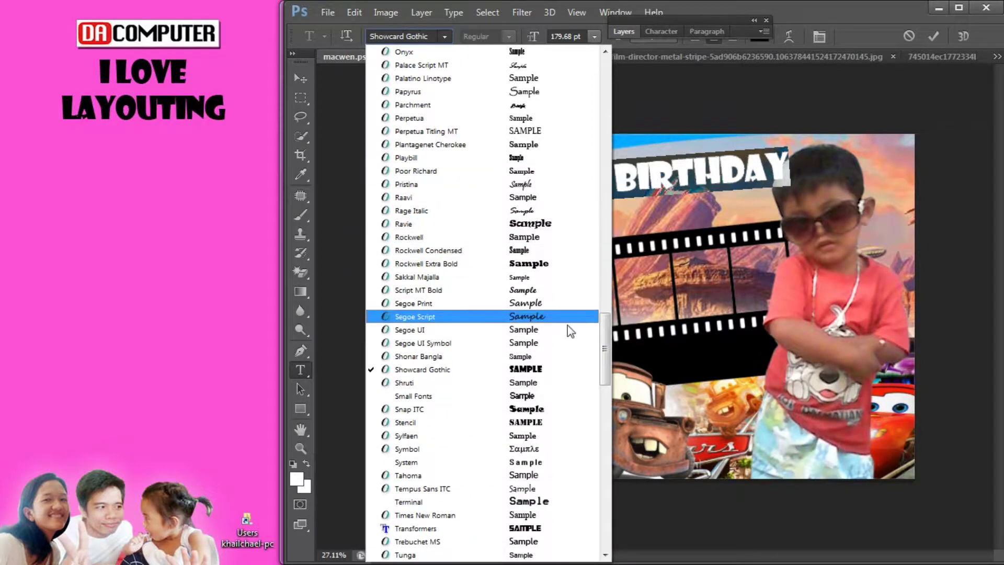
{"action": "scroll", "coordinate": [554, 324], "scroll_direction": "up", "scroll_amount": 3}
{"action": "scroll", "coordinate": [558, 219], "scroll_direction": "up", "scroll_amount": 2}
{"action": "scroll", "coordinate": [557, 159], "scroll_direction": "up", "scroll_amount": 2}
{"action": "scroll", "coordinate": [554, 141], "scroll_direction": "up", "scroll_amount": 4}
{"action": "scroll", "coordinate": [591, 99], "scroll_direction": "up", "scroll_amount": 2}
{"action": "scroll", "coordinate": [590, 99], "scroll_direction": "up", "scroll_amount": 3}
{"action": "left_click", "coordinate": [538, 117]}
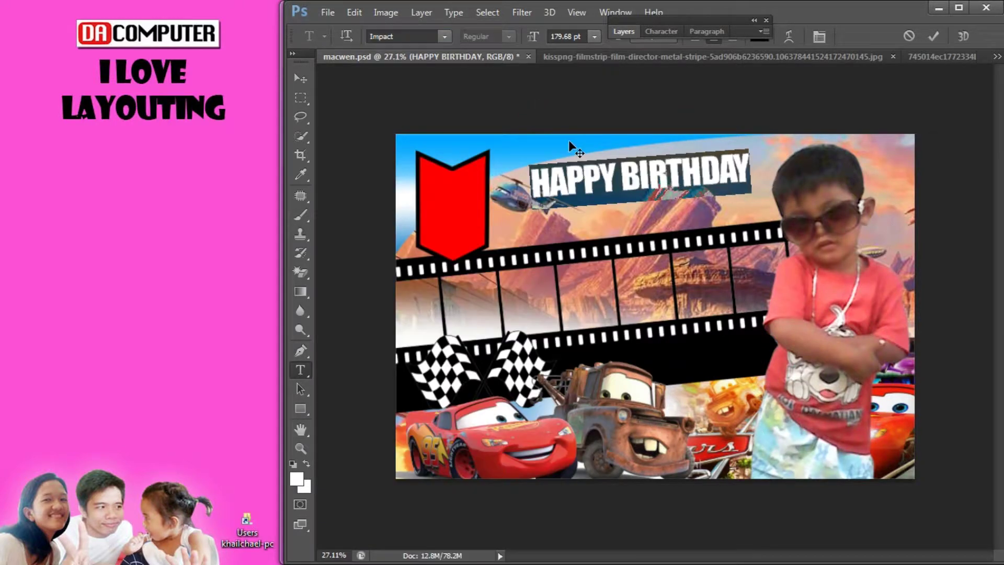
{"action": "left_click", "coordinate": [300, 82]}
Step: Shift the title left, widen and tilt it, then Alt-drag a copy just below
{"action": "left_click_drag", "start_coordinate": [638, 177], "coordinate": [603, 188]}
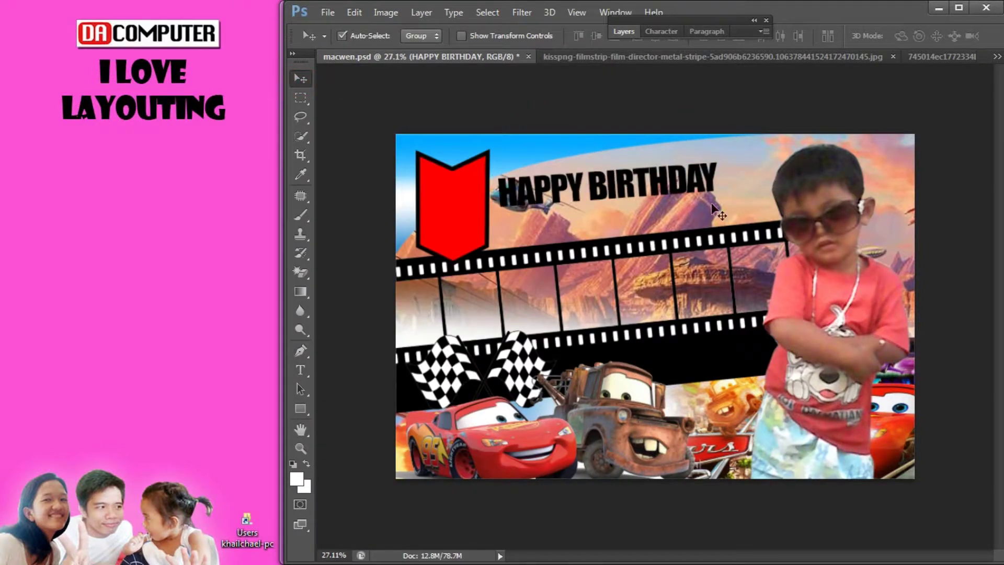
{"action": "key", "text": "ctrl+t"}
{"action": "left_click_drag", "start_coordinate": [725, 179], "coordinate": [760, 172]}
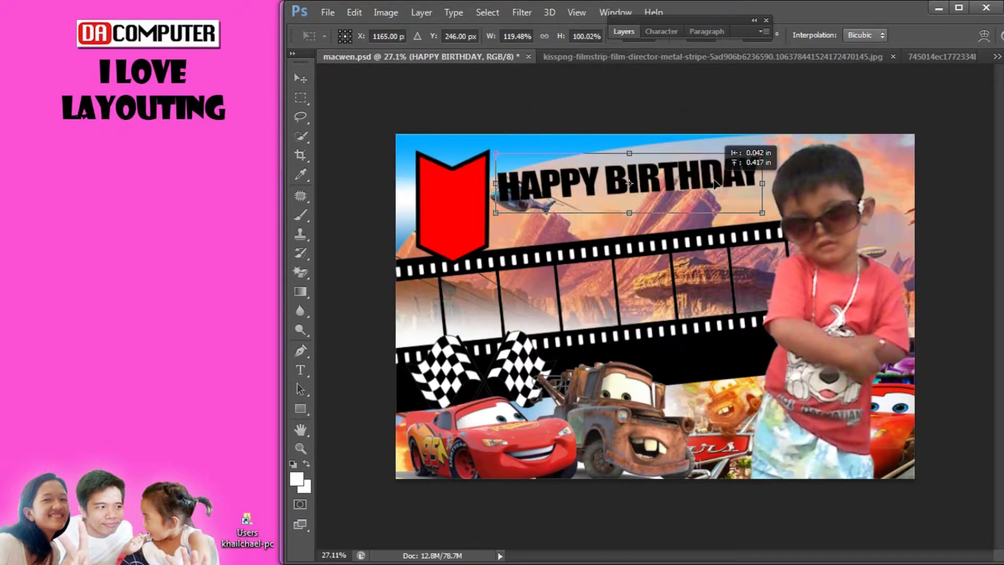
{"action": "key", "text": "Return"}
{"action": "key", "text": "ctrl+t"}
{"action": "left_click_drag", "start_coordinate": [819, 201], "coordinate": [814, 189]}
{"action": "key", "text": "Return"}
{"action": "mouse_move", "coordinate": [661, 172]}
{"action": "left_mouse_down"}
{"action": "mouse_move", "coordinate": [662, 206]}
{"action": "mouse_move", "coordinate": [673, 202]}
{"action": "left_mouse_up"}
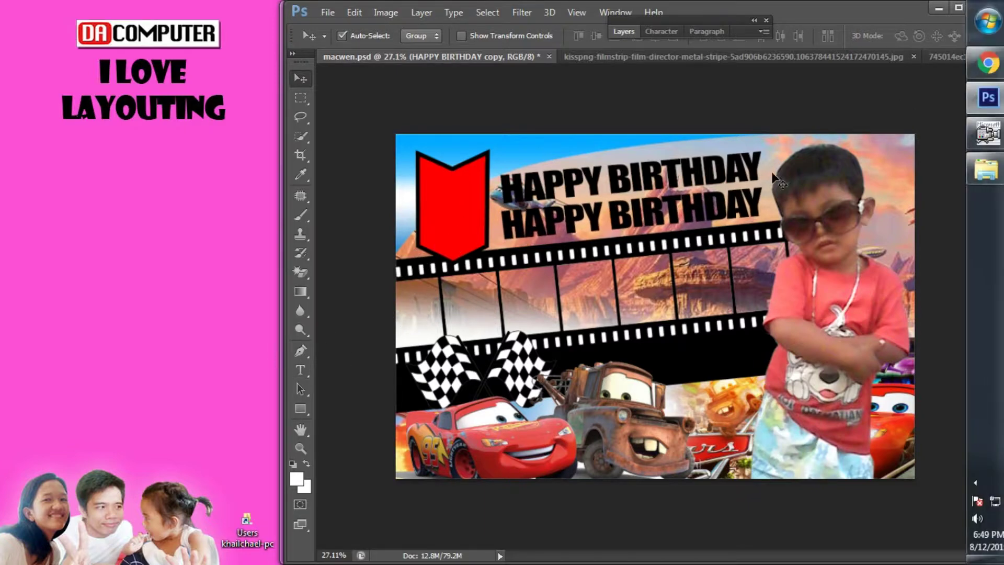
Step: Replace the lower copy's text with JOHN CARLO
{"action": "key", "text": "t"}
{"action": "left_click", "coordinate": [615, 218]}
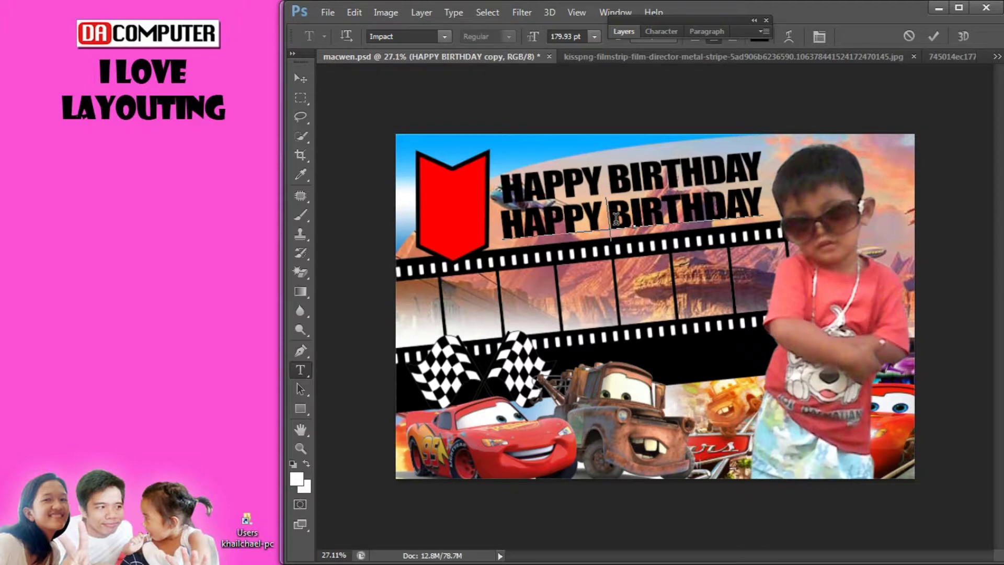
{"action": "key", "text": "ctrl+a"}
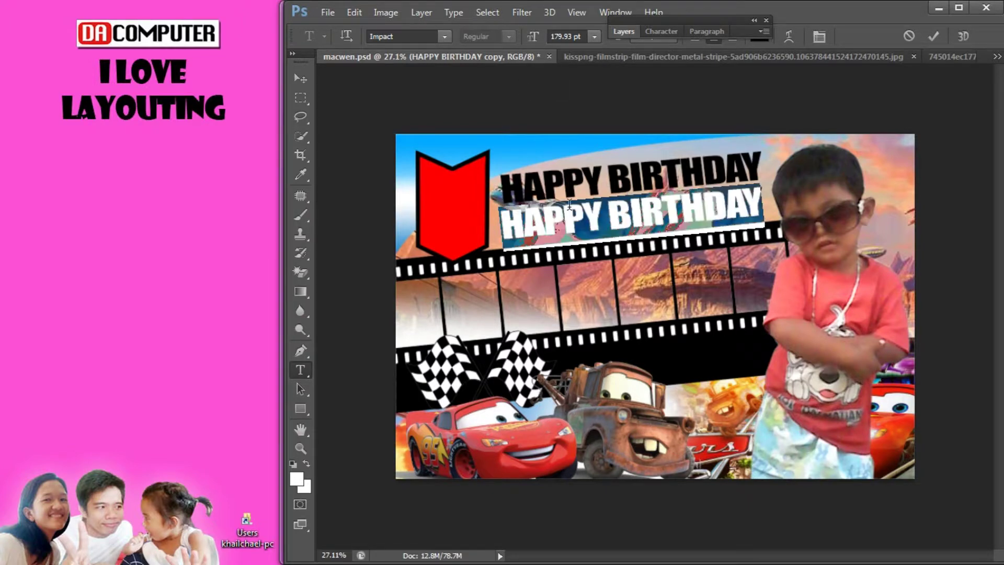
{"action": "type", "text": "JOHN CARLO"}
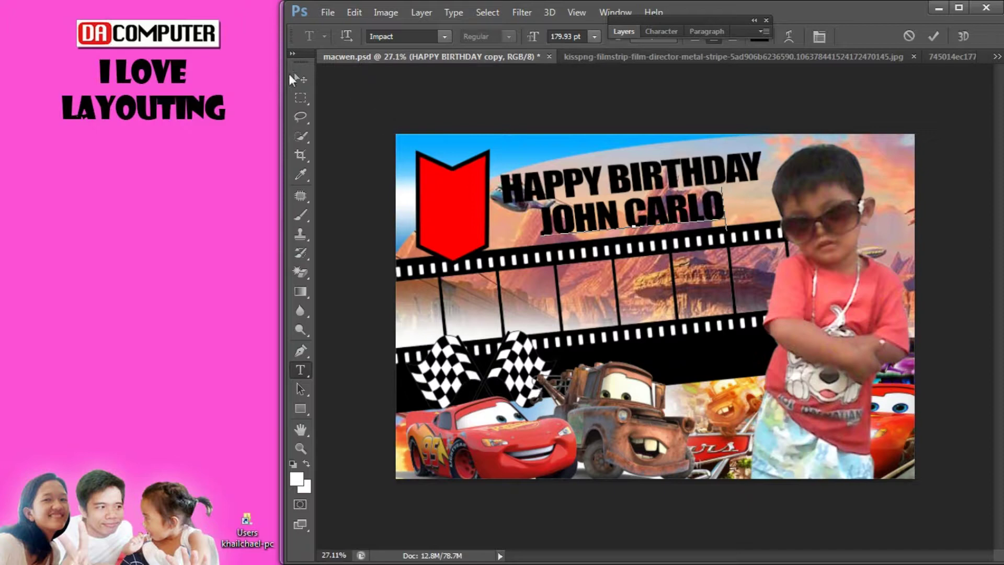
{"action": "left_click", "coordinate": [292, 78]}
Step: Shift JOHN CARLO left under the title and stretch it wider to the right
{"action": "left_click_drag", "start_coordinate": [625, 225], "coordinate": [587, 226]}
{"action": "key", "text": "ctrl+t"}
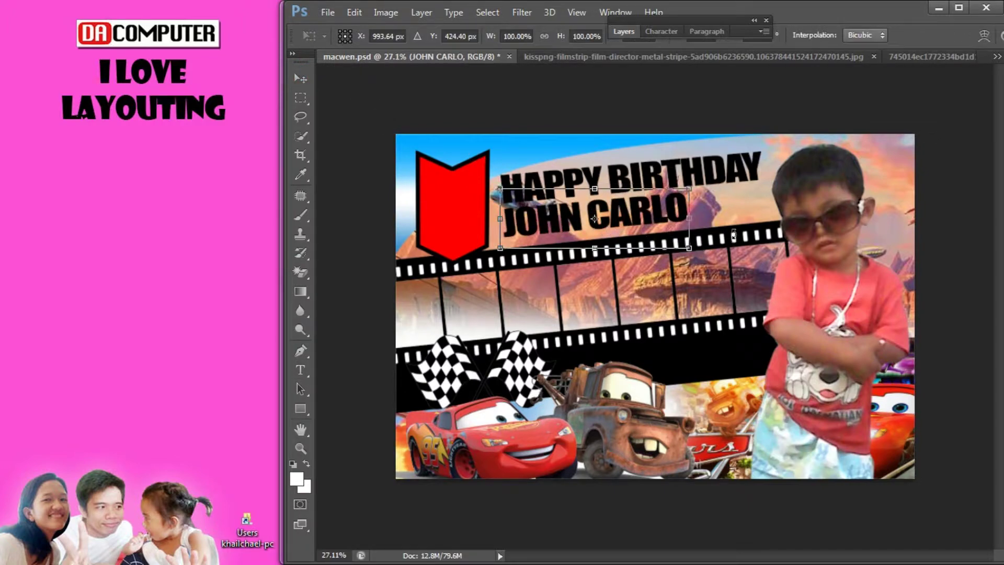
{"action": "left_click_drag", "start_coordinate": [695, 222], "coordinate": [752, 220]}
{"action": "key", "text": "ctrl+z"}
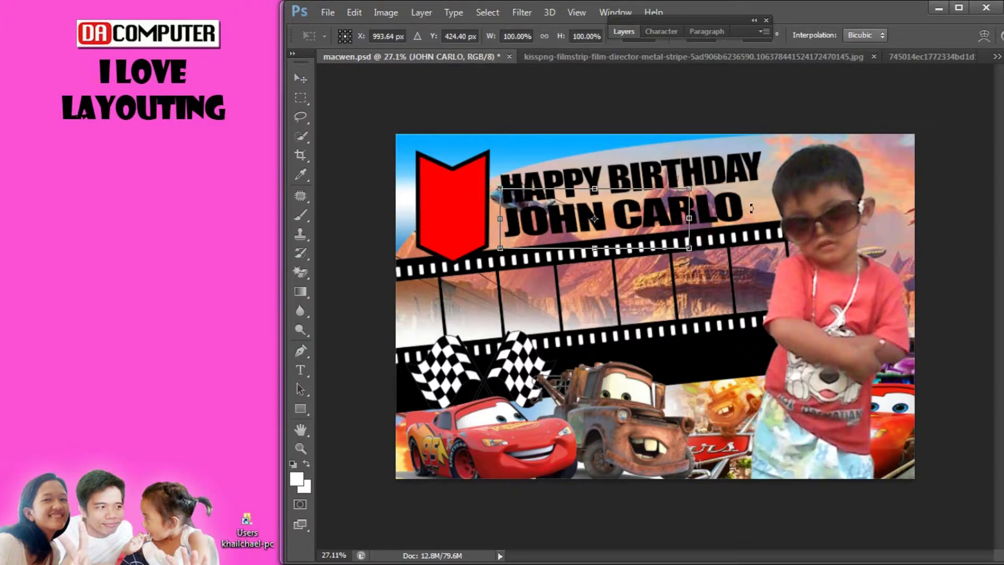
{"action": "left_click_drag", "start_coordinate": [694, 255], "coordinate": [719, 257]}
{"action": "left_click_drag", "start_coordinate": [763, 225], "coordinate": [784, 201]}
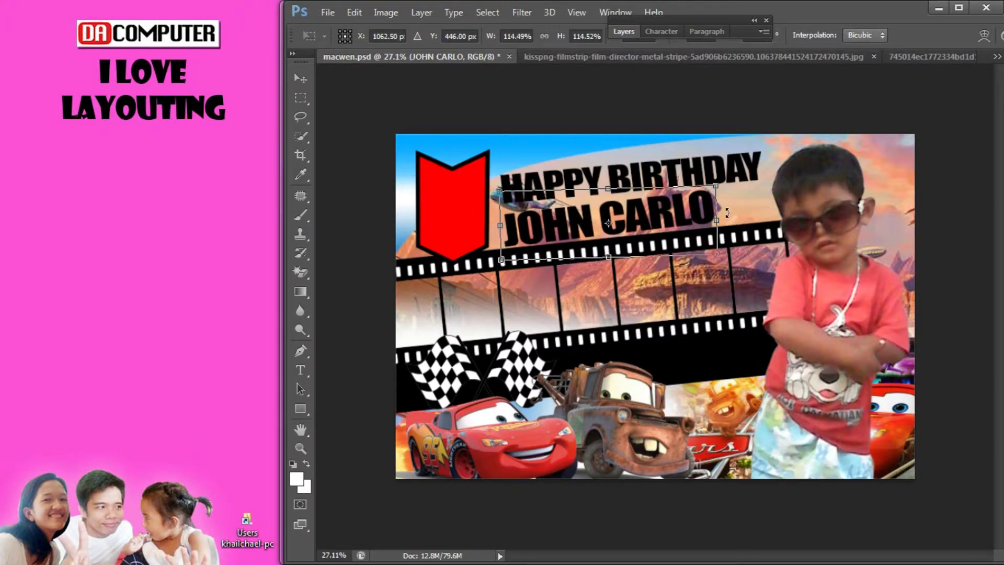
{"action": "key", "text": "ctrl+z"}
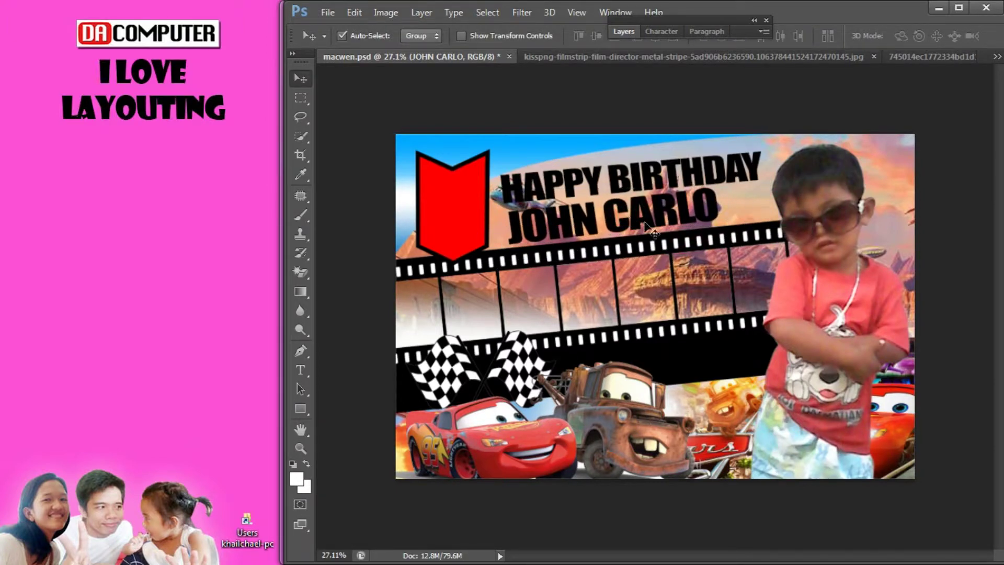
{"action": "key", "text": "ctrl+z"}
{"action": "left_click_drag", "start_coordinate": [720, 220], "coordinate": [752, 215]}
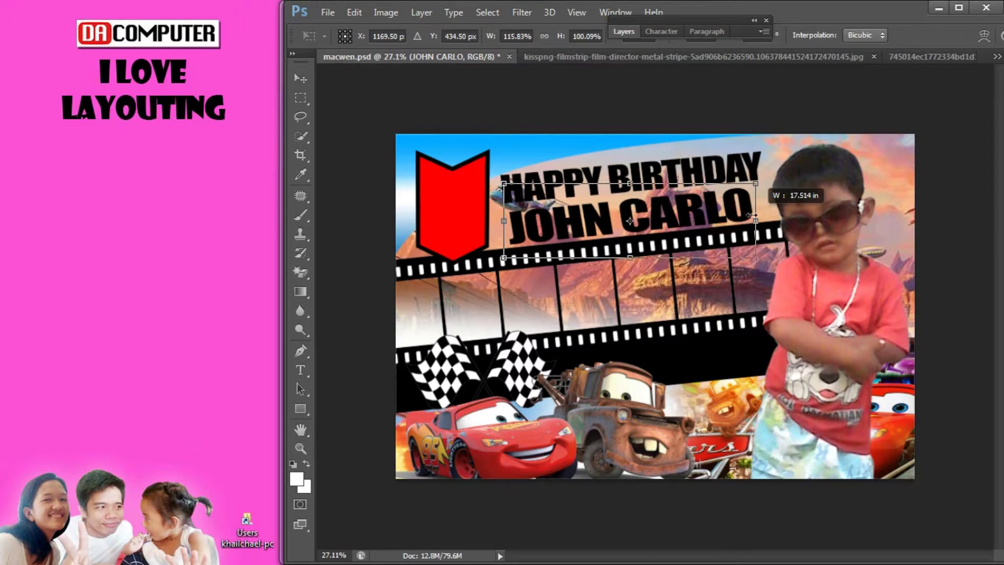
{"action": "double_click", "coordinate": [821, 188]}
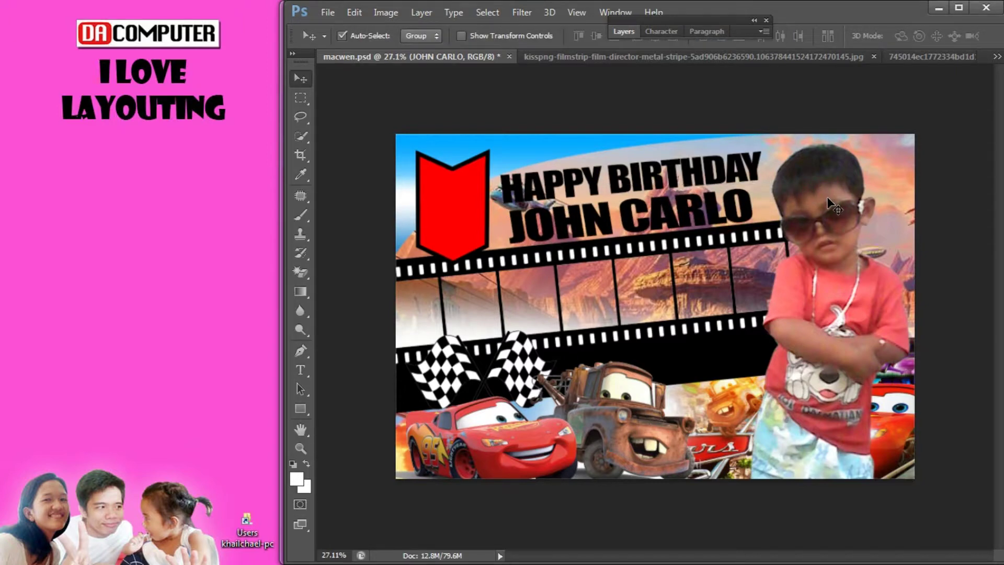
Step: Enlarge JOHN CARLO slightly toward the top right, then select the HAPPY BIRTHDAY text
{"action": "scroll", "coordinate": [762, 206], "scroll_direction": "down", "scroll_amount": 1}
{"action": "scroll", "coordinate": [596, 209], "scroll_direction": "up", "scroll_amount": 2}
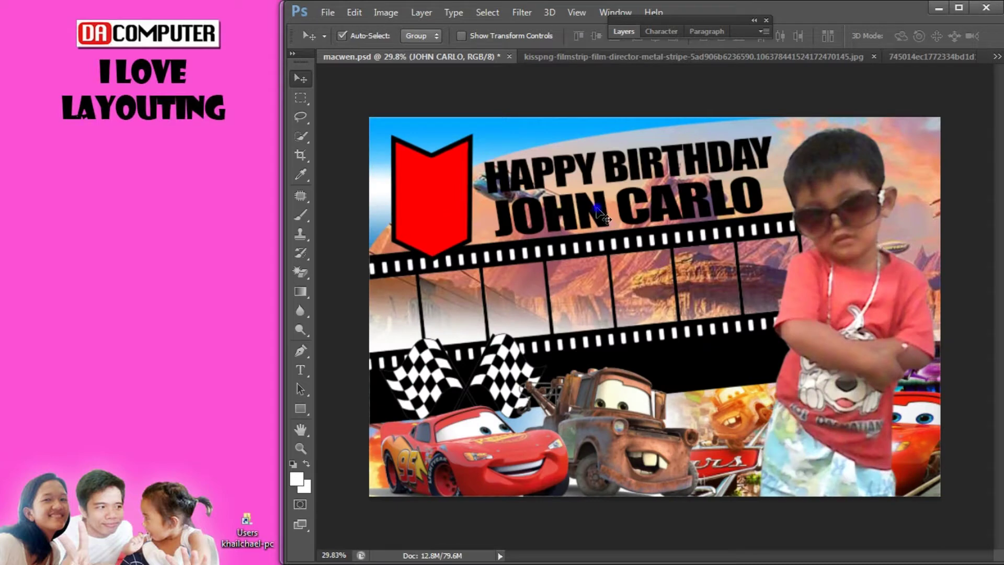
{"action": "scroll", "coordinate": [600, 213], "scroll_direction": "up", "scroll_amount": 2}
{"action": "key", "text": "ctrl+t"}
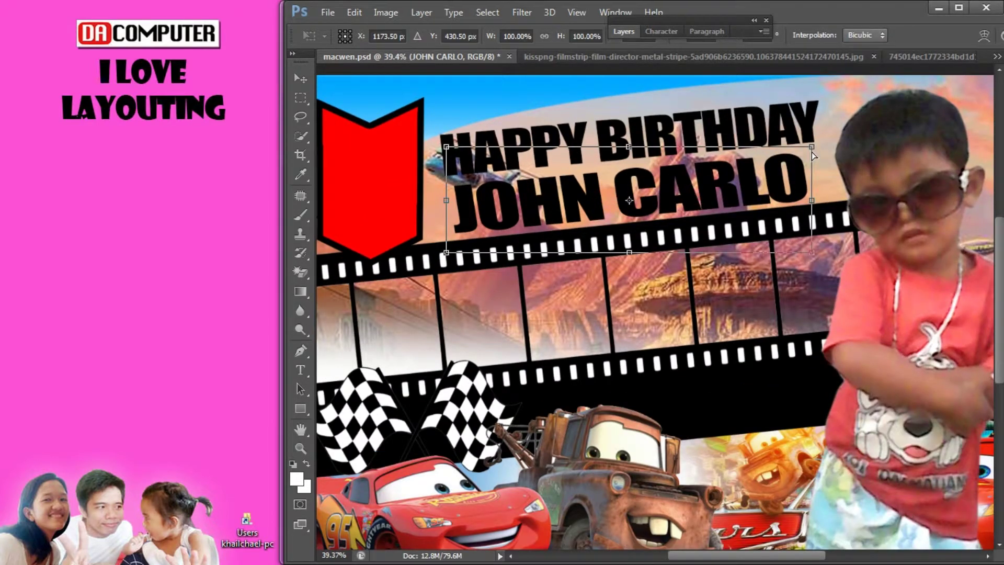
{"action": "left_click_drag", "start_coordinate": [813, 155], "coordinate": [818, 153]}
{"action": "key", "text": "Return"}
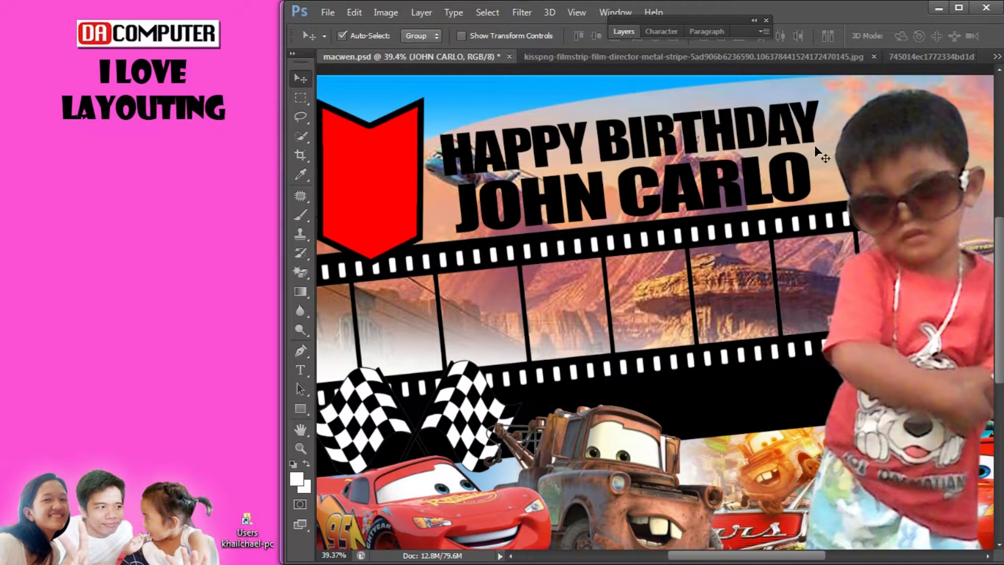
{"action": "left_click", "coordinate": [773, 131]}
{"action": "scroll", "coordinate": [703, 256], "scroll_direction": "down", "scroll_amount": 1}
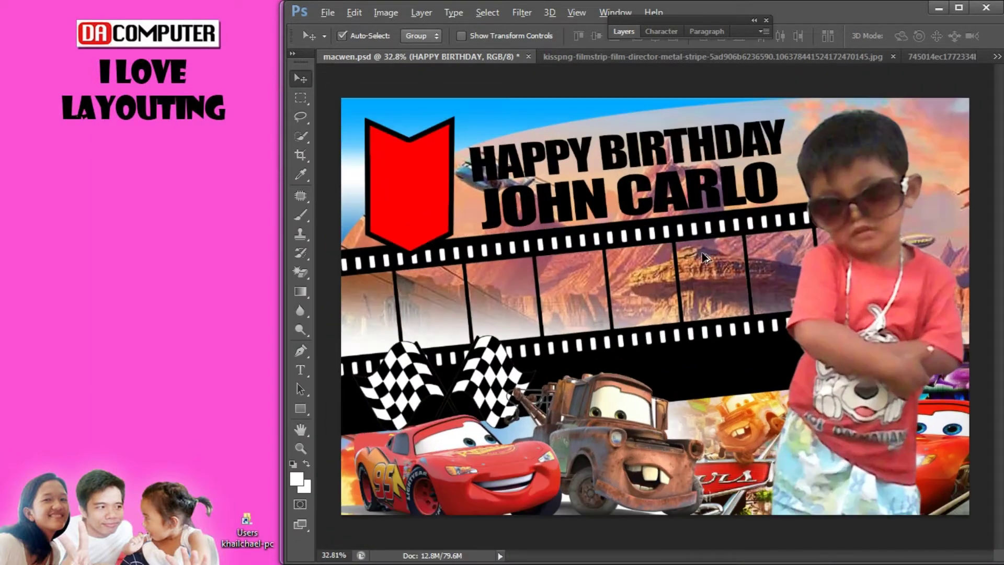
Step: Try grey and green Color Overlays on JOHN CARLO, then discard them
{"action": "left_click", "coordinate": [547, 185]}
{"action": "left_click", "coordinate": [623, 32]}
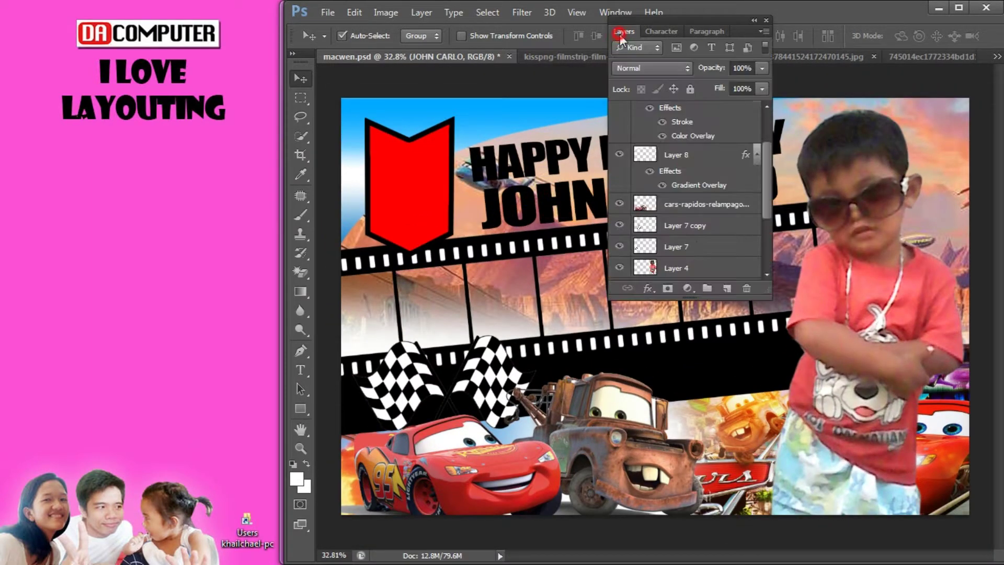
{"action": "scroll", "coordinate": [685, 183], "scroll_direction": "up", "scroll_amount": 5}
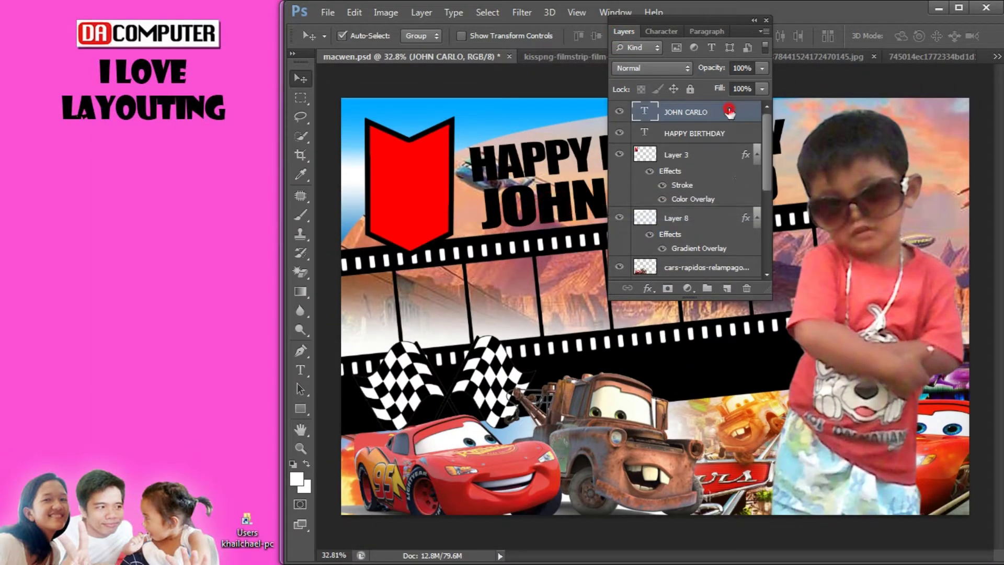
{"action": "double_click", "coordinate": [739, 111]}
{"action": "left_click", "coordinate": [494, 291]}
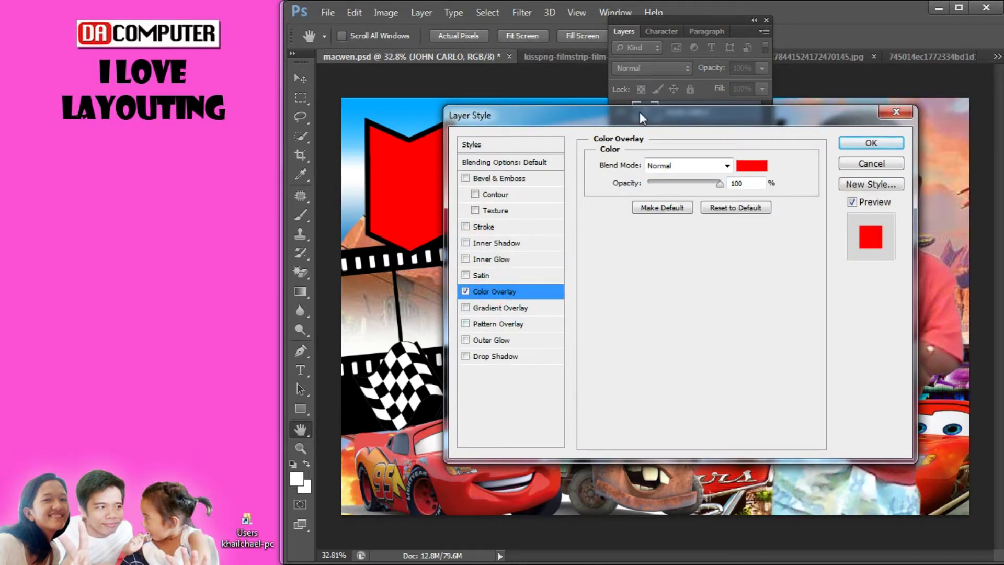
{"action": "left_click_drag", "start_coordinate": [575, 115], "coordinate": [722, 226]}
{"action": "left_click", "coordinate": [900, 276]}
{"action": "left_click_drag", "start_coordinate": [398, 96], "coordinate": [622, 181]}
{"action": "left_click", "coordinate": [528, 162]}
{"action": "left_click_drag", "start_coordinate": [735, 313], "coordinate": [735, 346]}
{"action": "left_click_drag", "start_coordinate": [699, 266], "coordinate": [708, 236]}
{"action": "left_click", "coordinate": [880, 228]}
{"action": "key", "text": "Escape"}
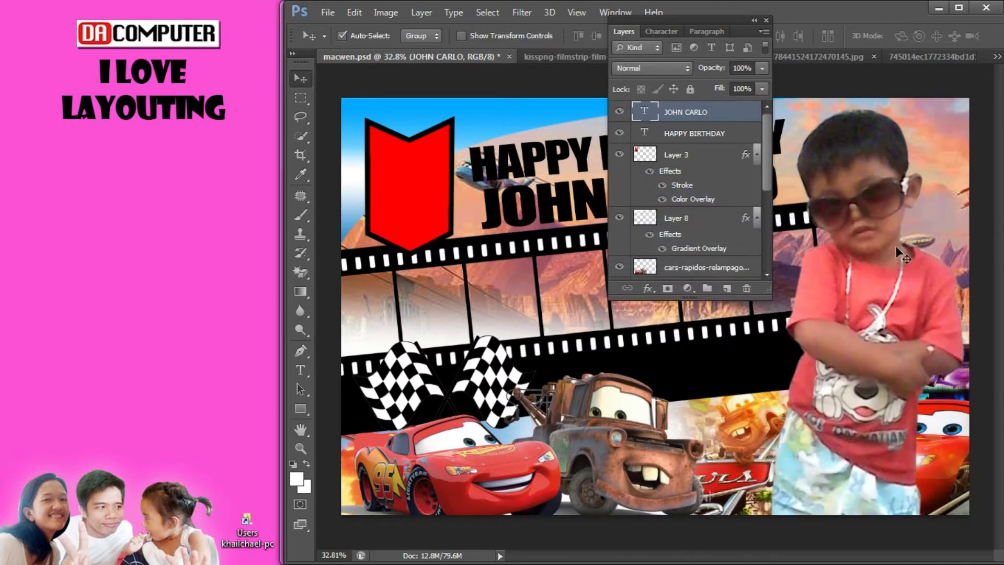
Step: Give JOHN CARLO a bright blue Color Overlay plus a bevel, and apply the effects
{"action": "double_click", "coordinate": [751, 114]}
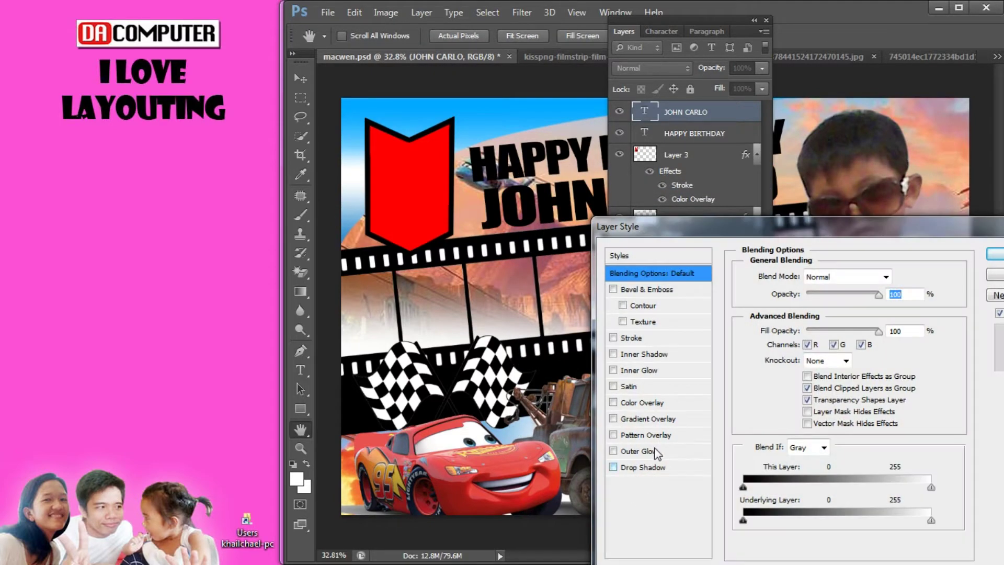
{"action": "left_click", "coordinate": [649, 402]}
{"action": "left_click", "coordinate": [907, 282]}
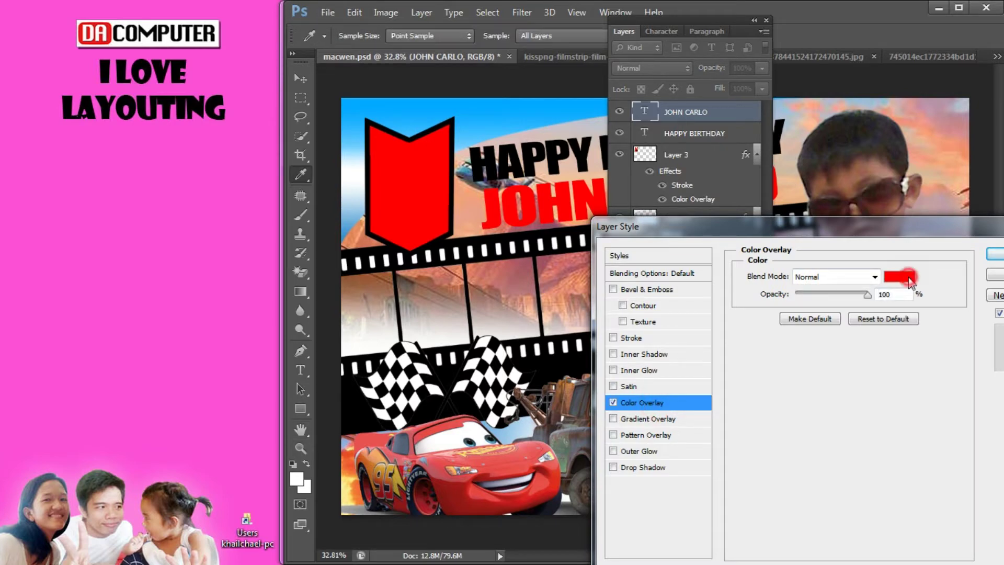
{"action": "left_click", "coordinate": [740, 302]}
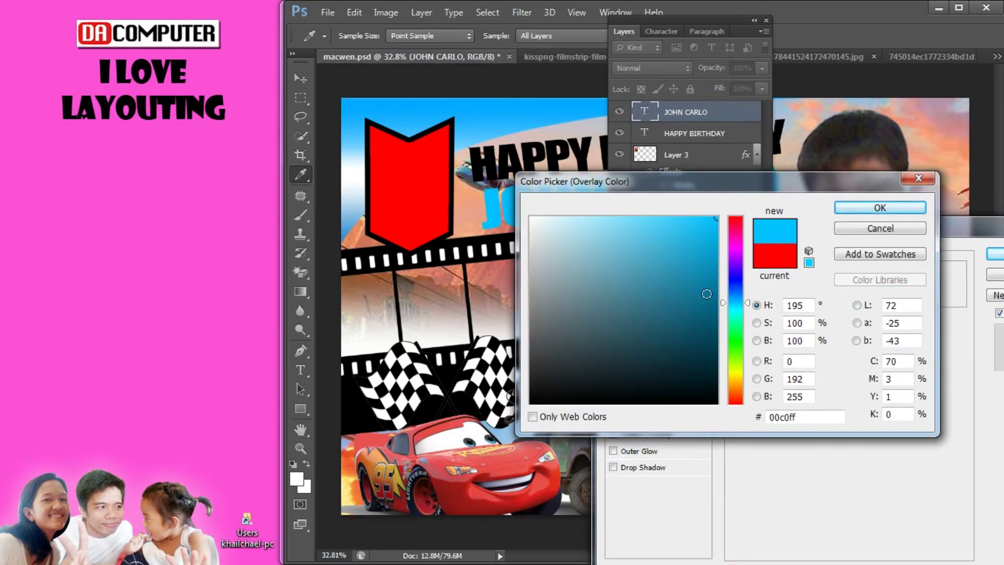
{"action": "left_click", "coordinate": [734, 281]}
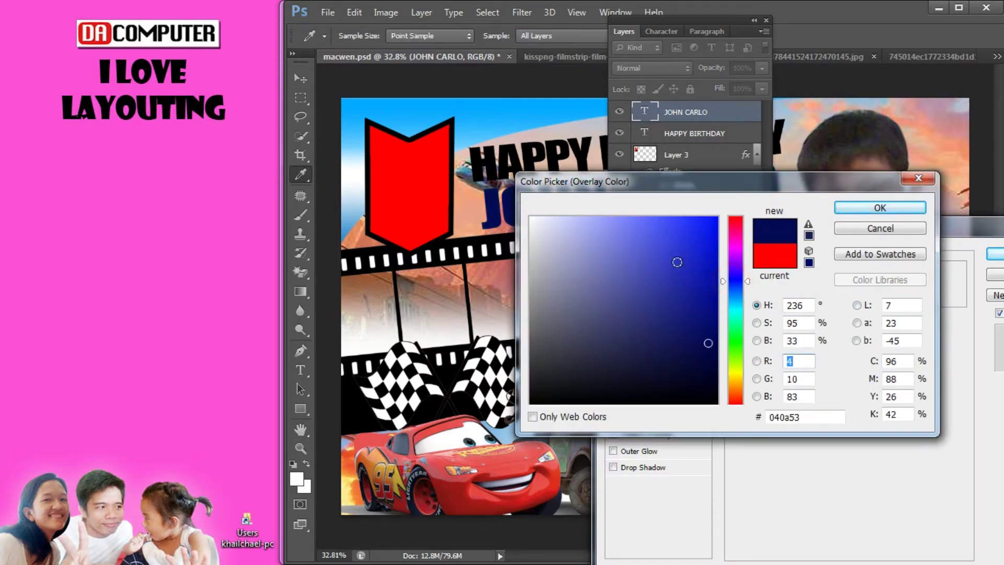
{"action": "left_click", "coordinate": [716, 222]}
{"action": "left_click", "coordinate": [839, 208]}
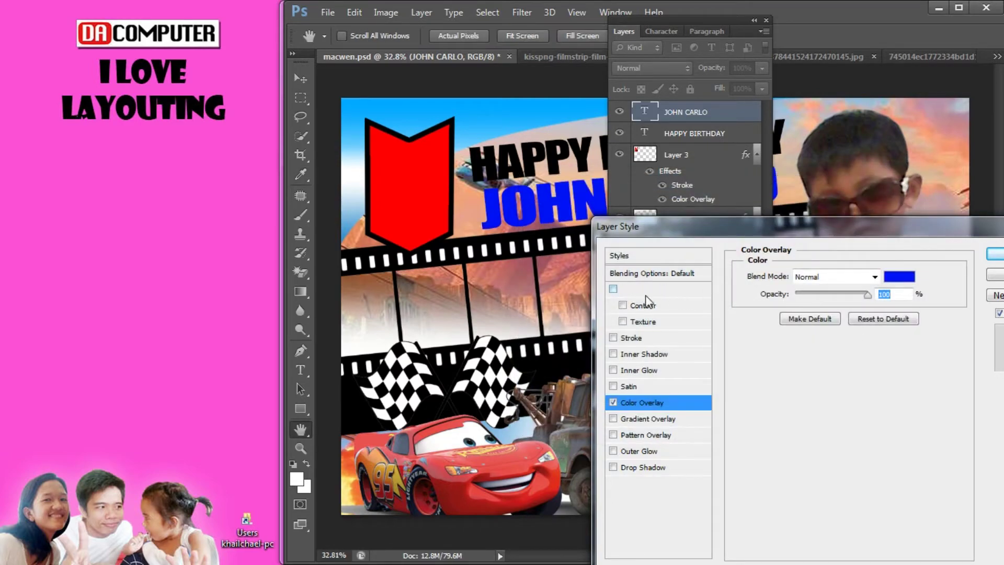
{"action": "left_click", "coordinate": [647, 290]}
{"action": "left_click_drag", "start_coordinate": [910, 230], "coordinate": [610, 229]}
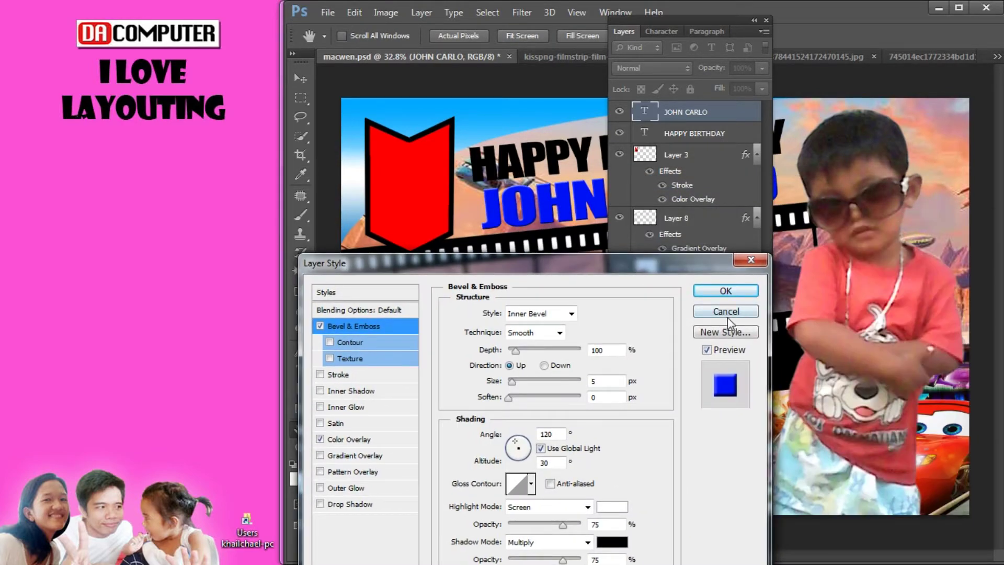
{"action": "left_click", "coordinate": [728, 291]}
{"action": "double_click", "coordinate": [622, 33]}
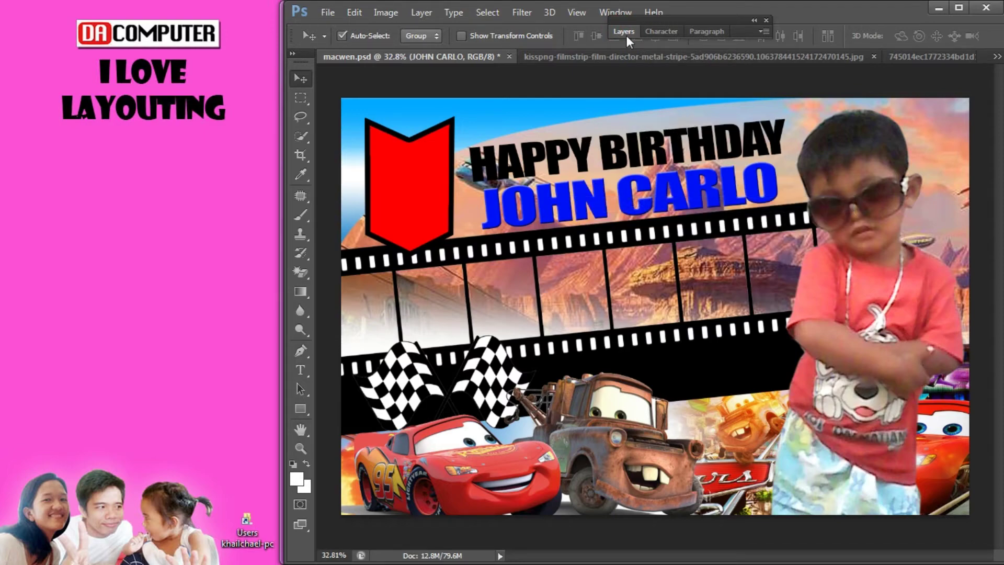
Step: Minimize Chrome and Photoshop to the desktop and open the desktop context menu
{"action": "left_click", "coordinate": [982, 99]}
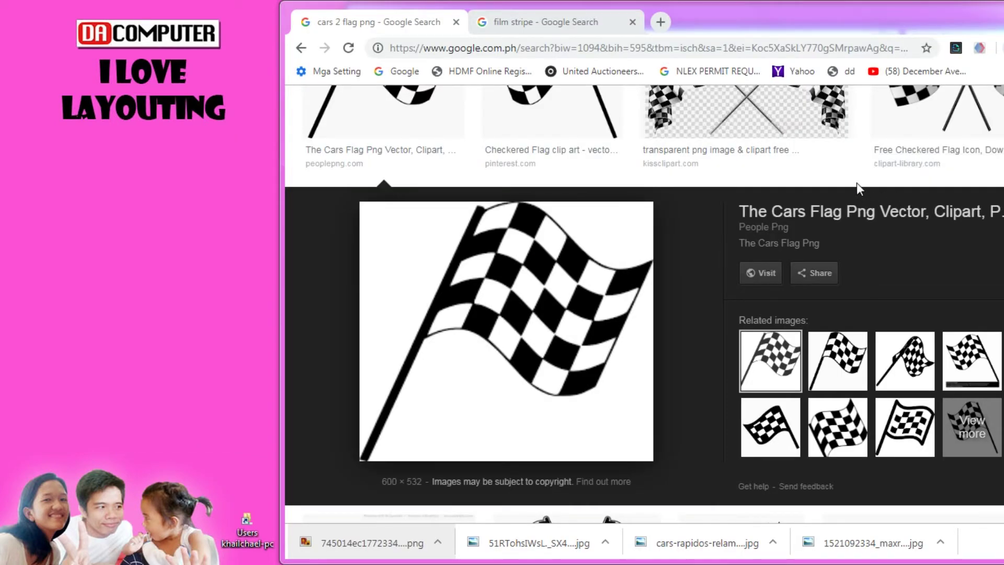
{"action": "left_click", "coordinate": [972, 483]}
{"action": "left_click", "coordinate": [177, 363]}
{"action": "key", "text": "super+d"}
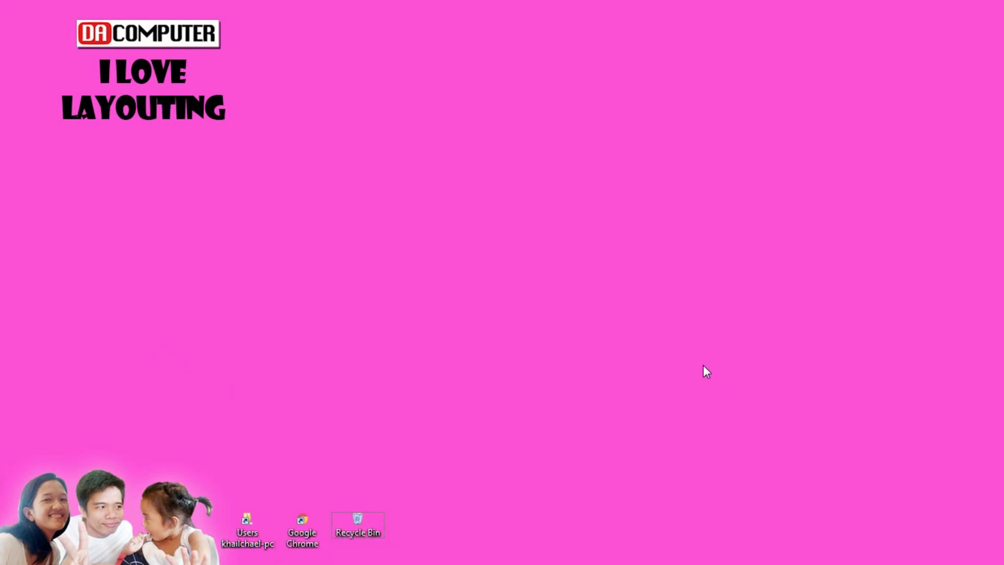
{"action": "right_click", "coordinate": [432, 137]}
{"action": "right_click", "coordinate": [408, 150]}
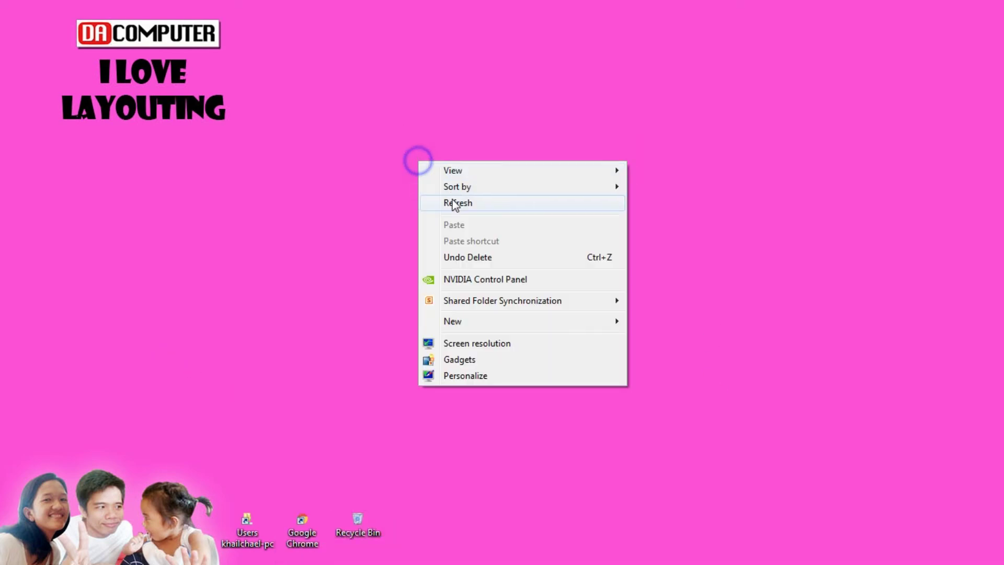